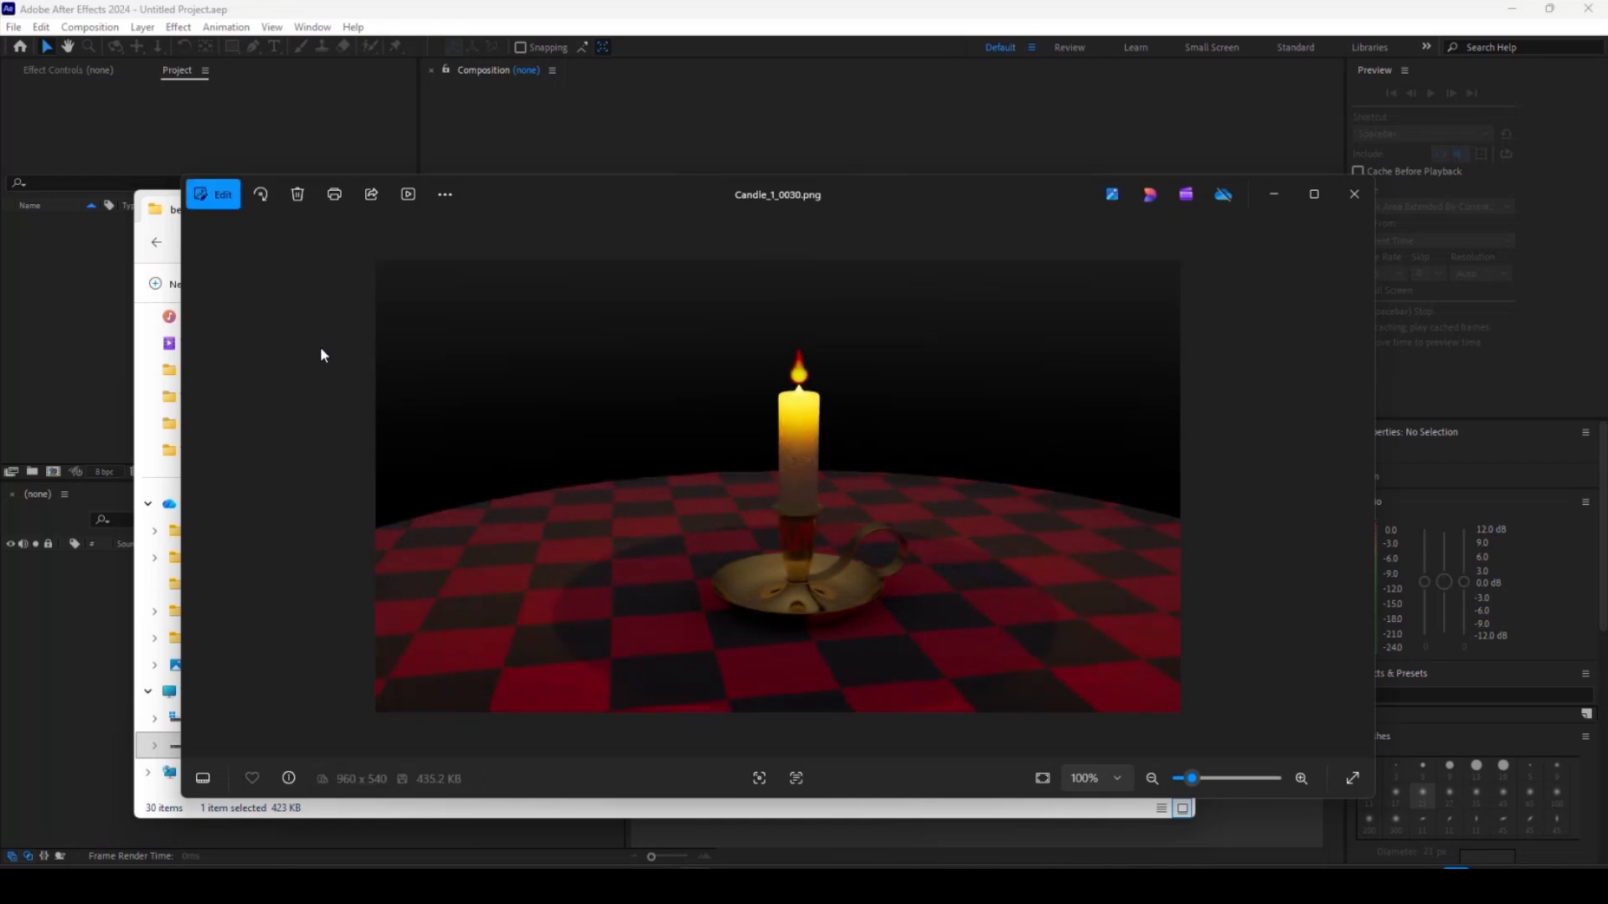
Step through the frames of the diffuse render pass in the image viewer to compare them.
click(1354, 194)
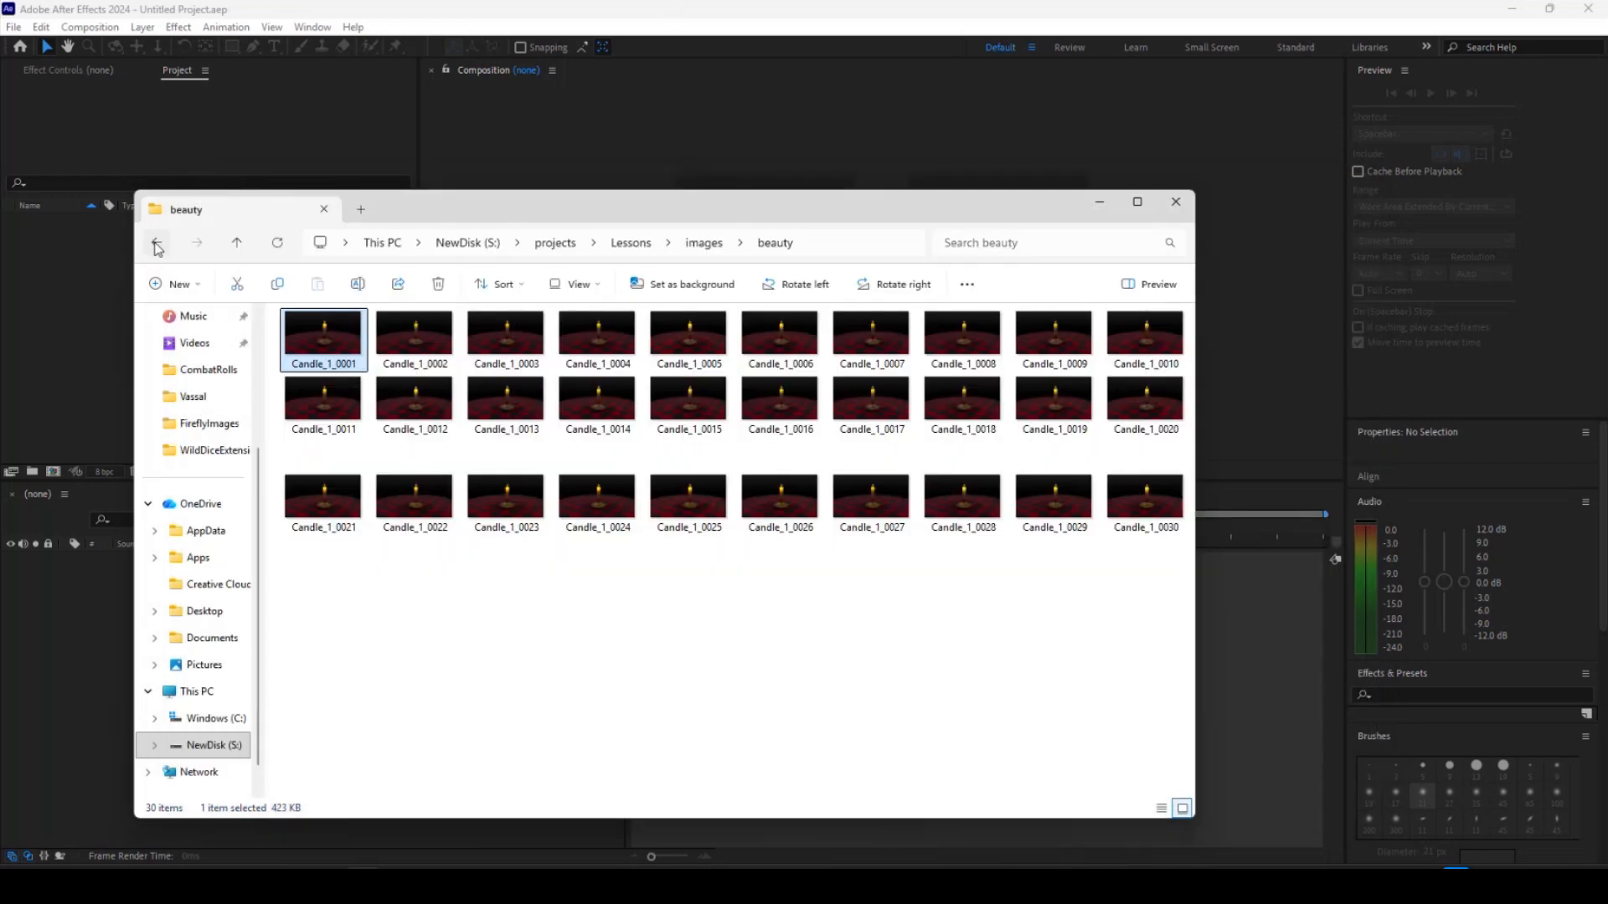
click(156, 243)
double_click(420, 360)
double_click(352, 361)
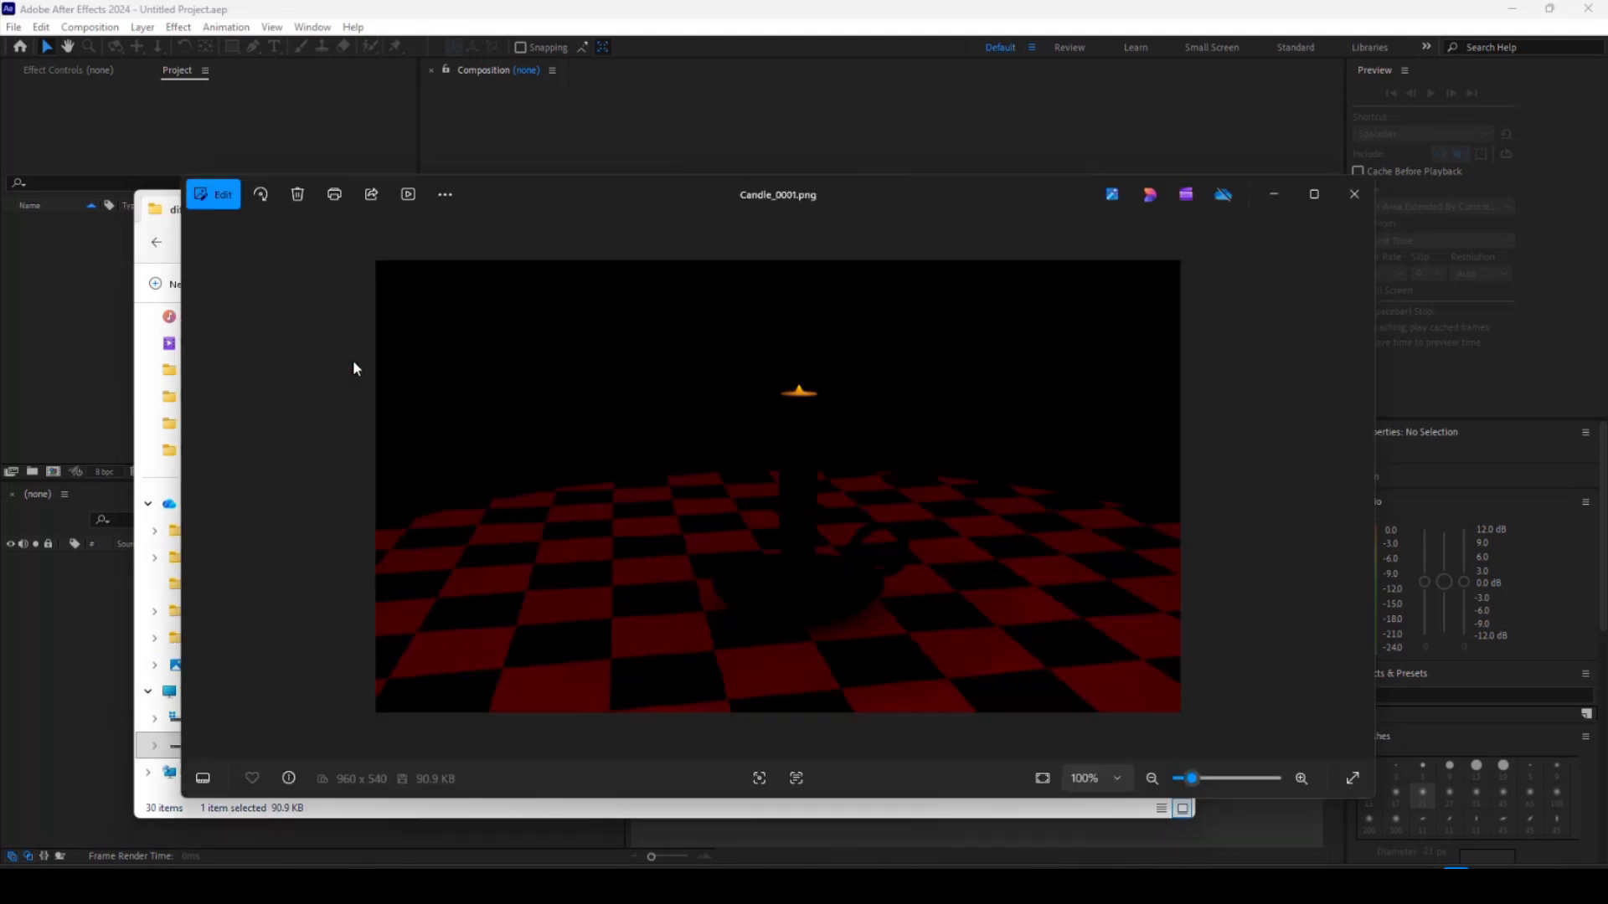
key(Right)
key(Right)
key(Right)
key(Right)
key(Right)
key(Right)
key(Right)
key(Right)
key(Right)
key(Right)
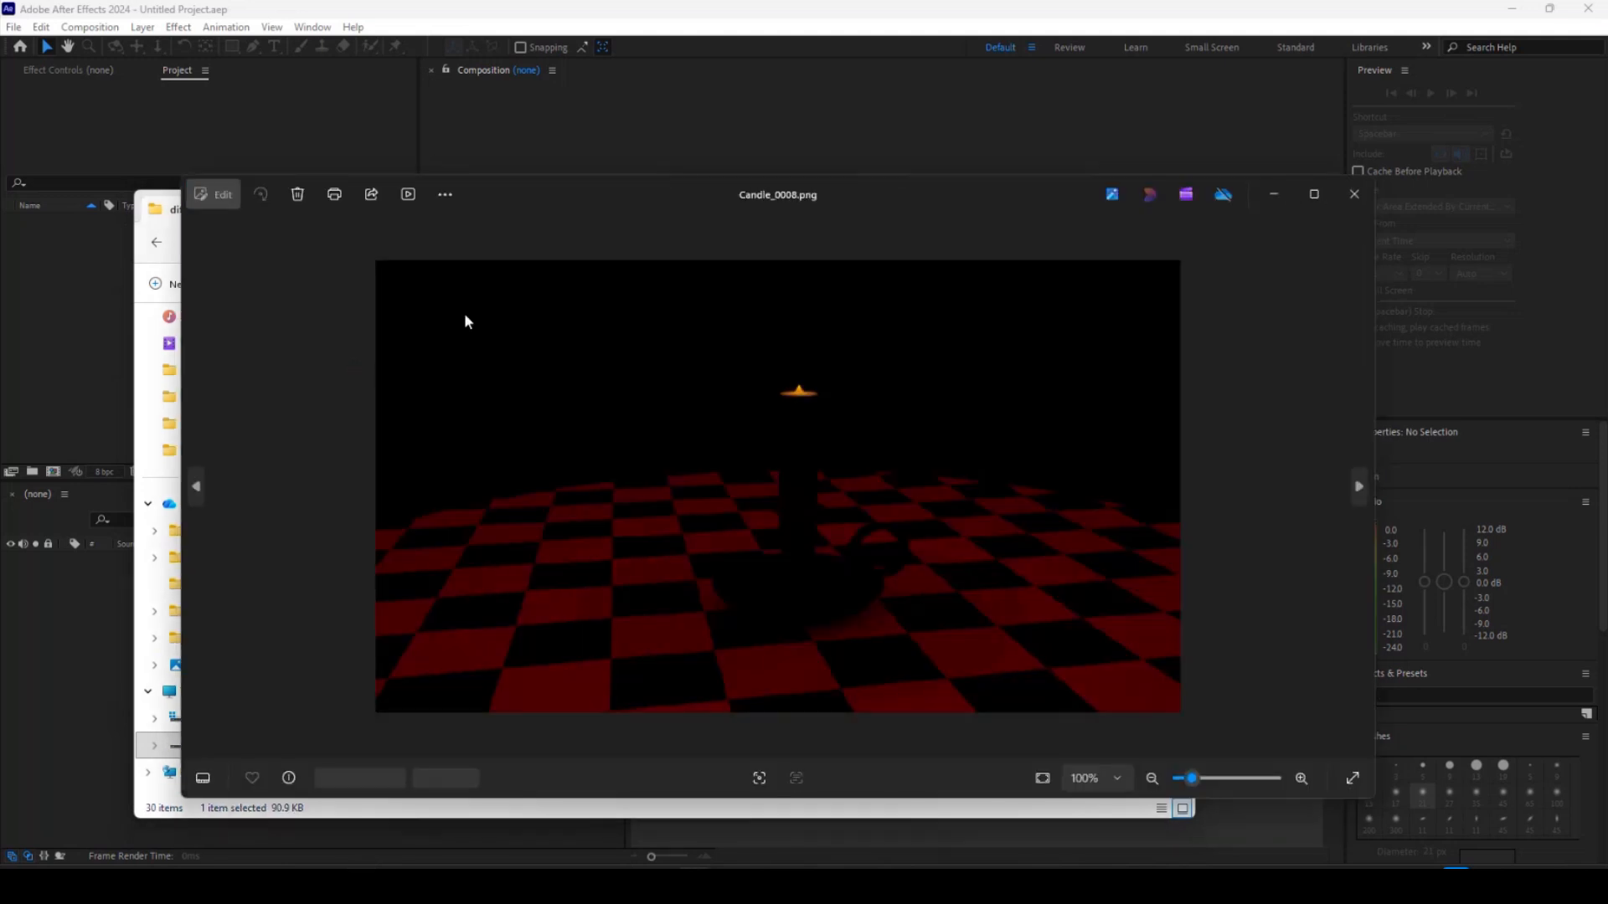
click(1342, 197)
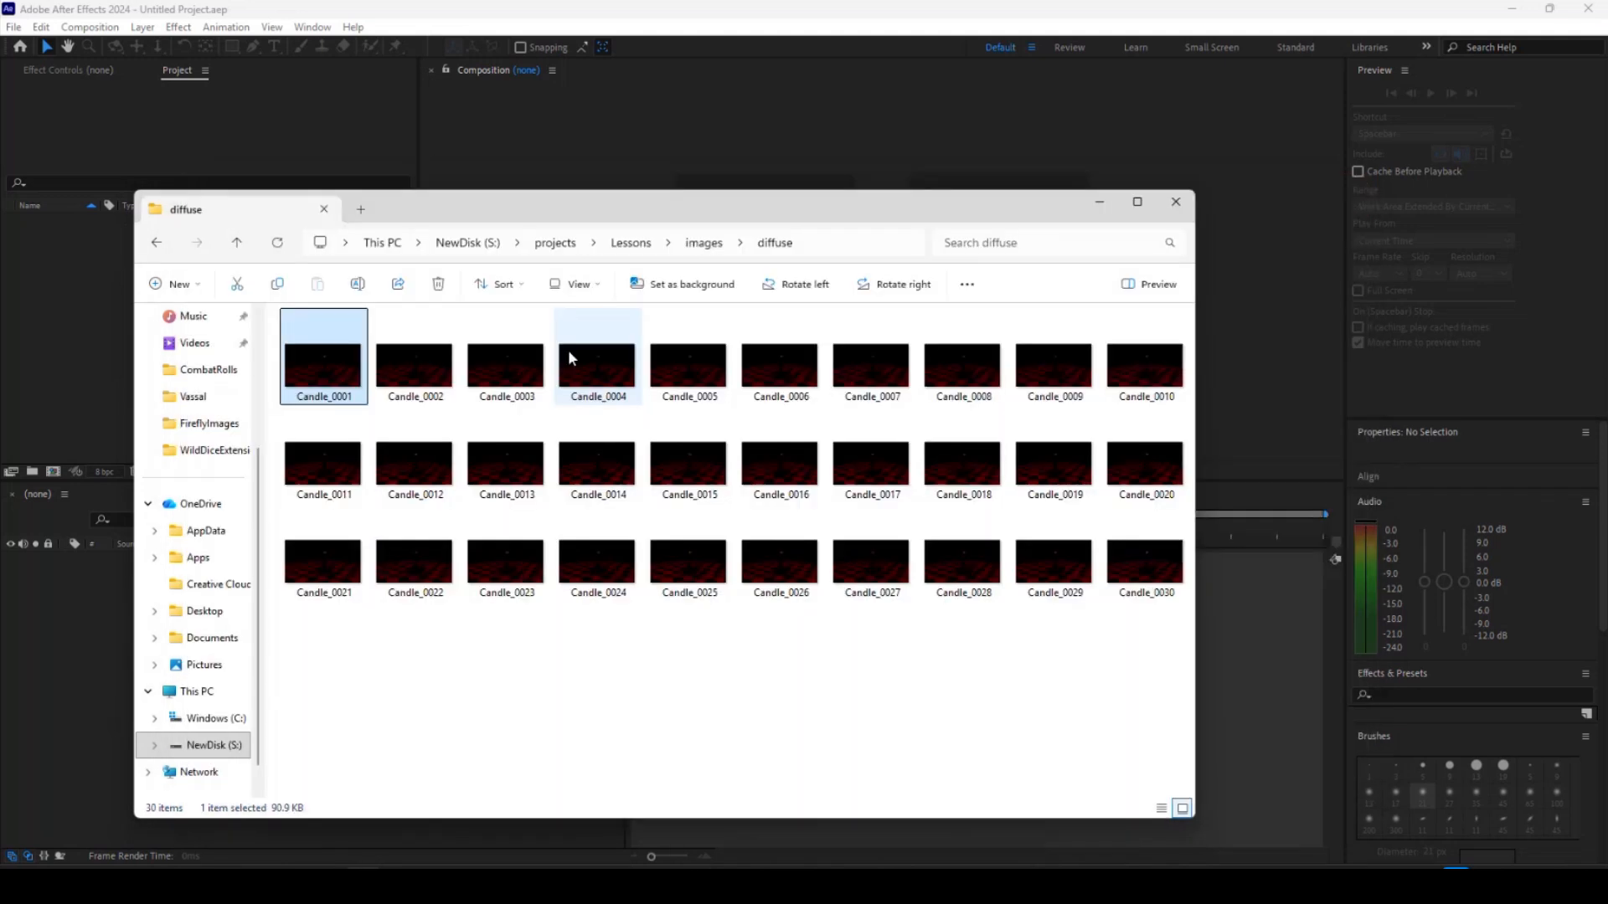
Browse the render pass folders such as emission, ID, shadow_matte, specular and sss inside the images folder.
click(156, 244)
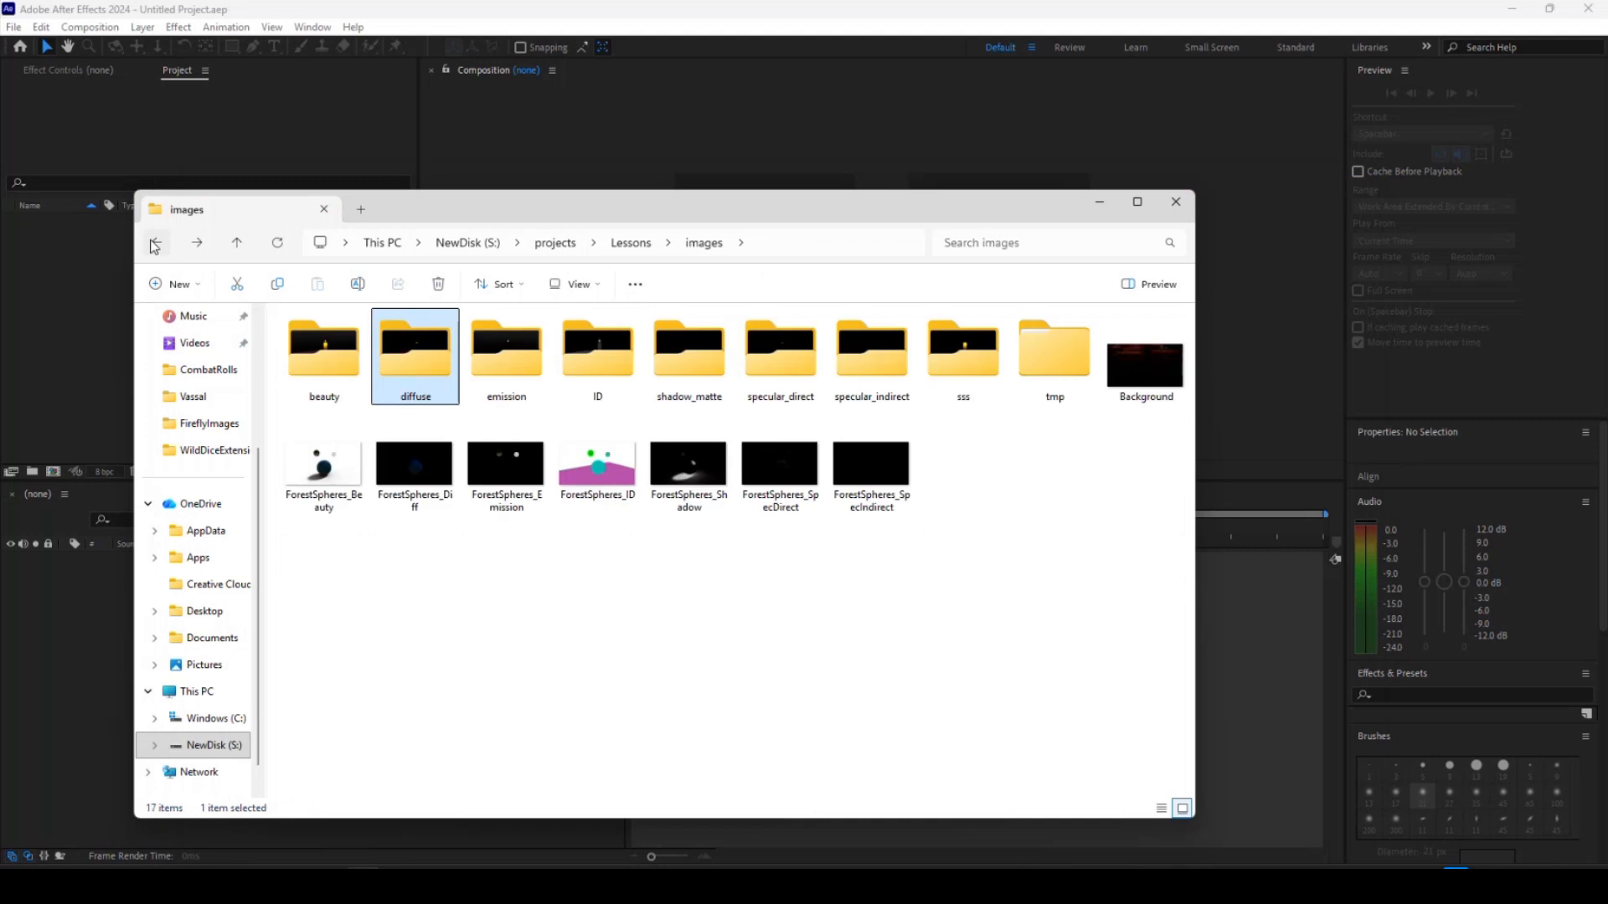
click(153, 241)
click(200, 245)
double_click(492, 359)
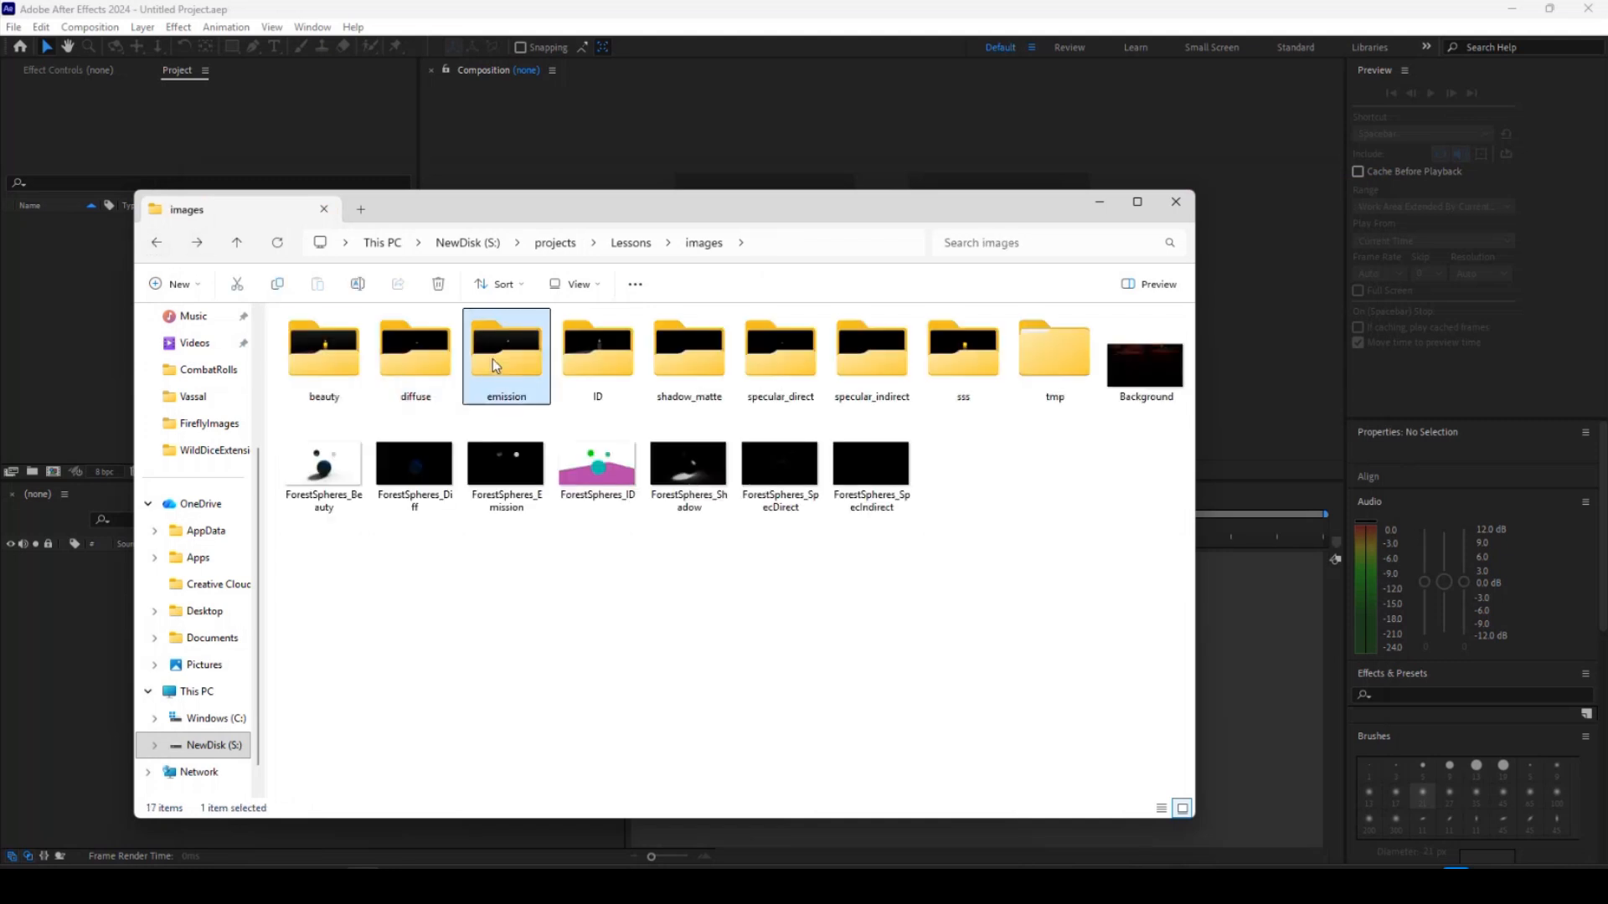
click(157, 243)
double_click(590, 365)
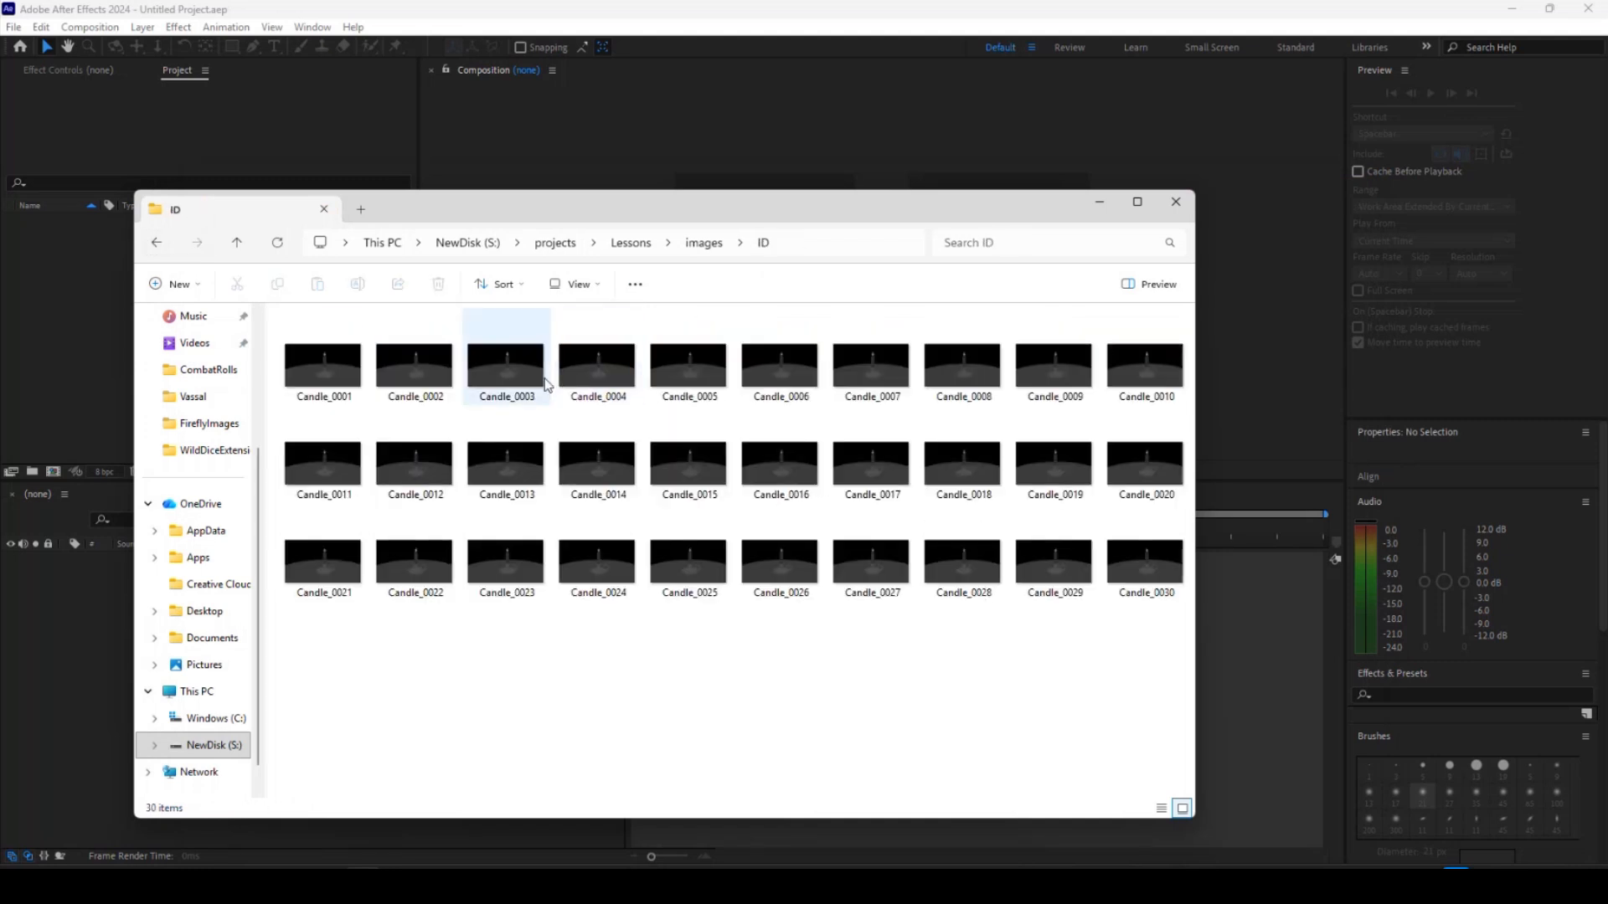
click(156, 243)
double_click(693, 365)
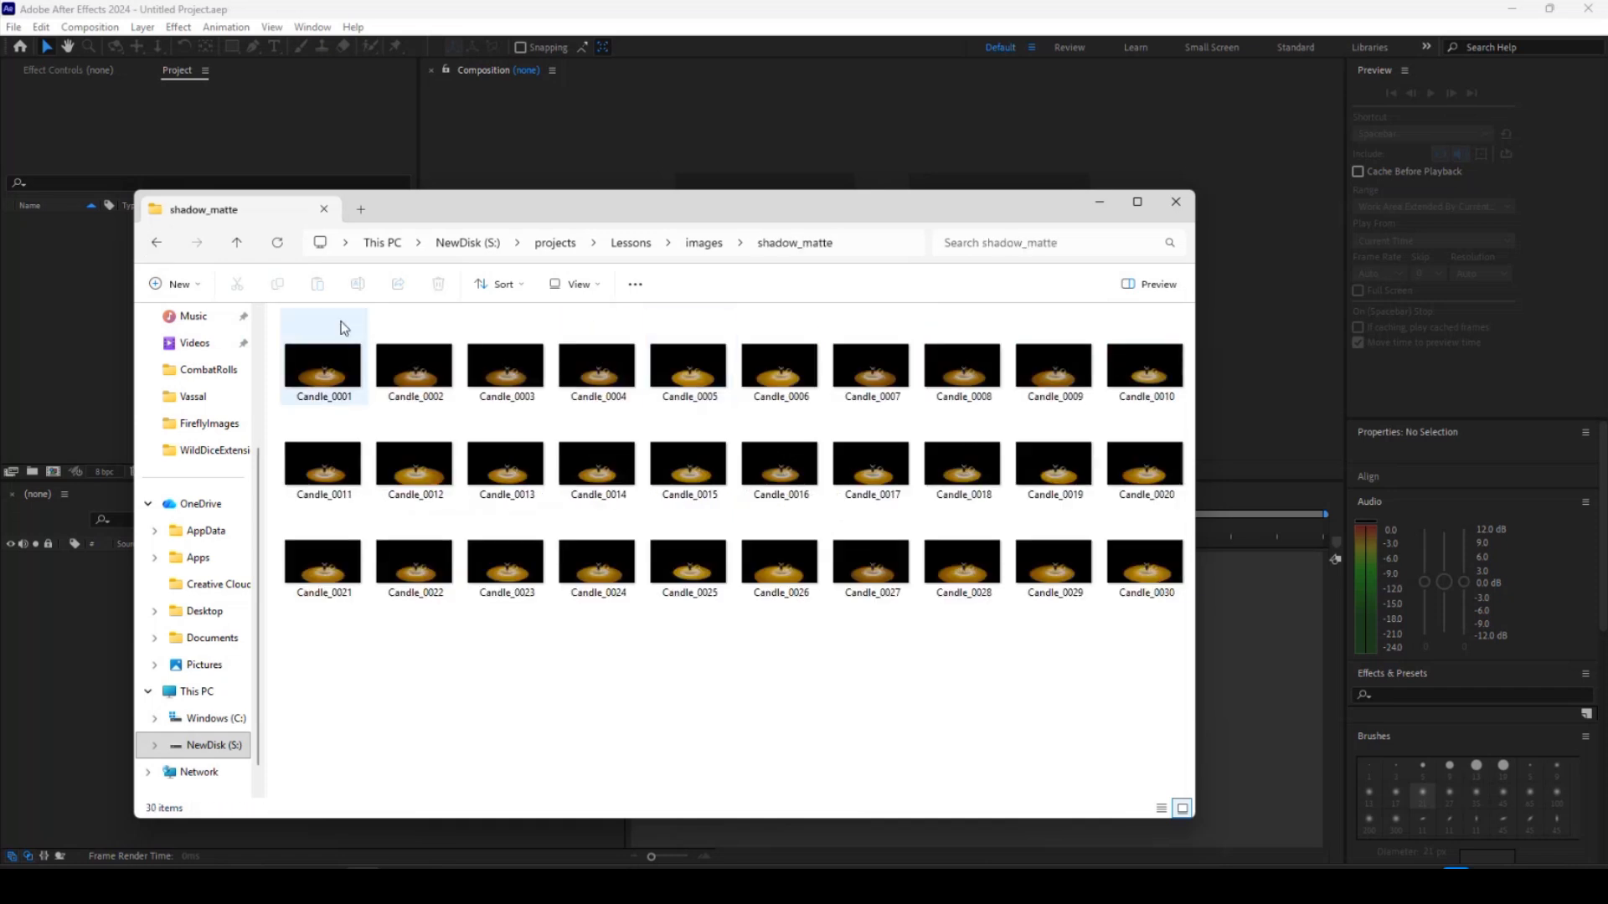
click(156, 243)
double_click(779, 364)
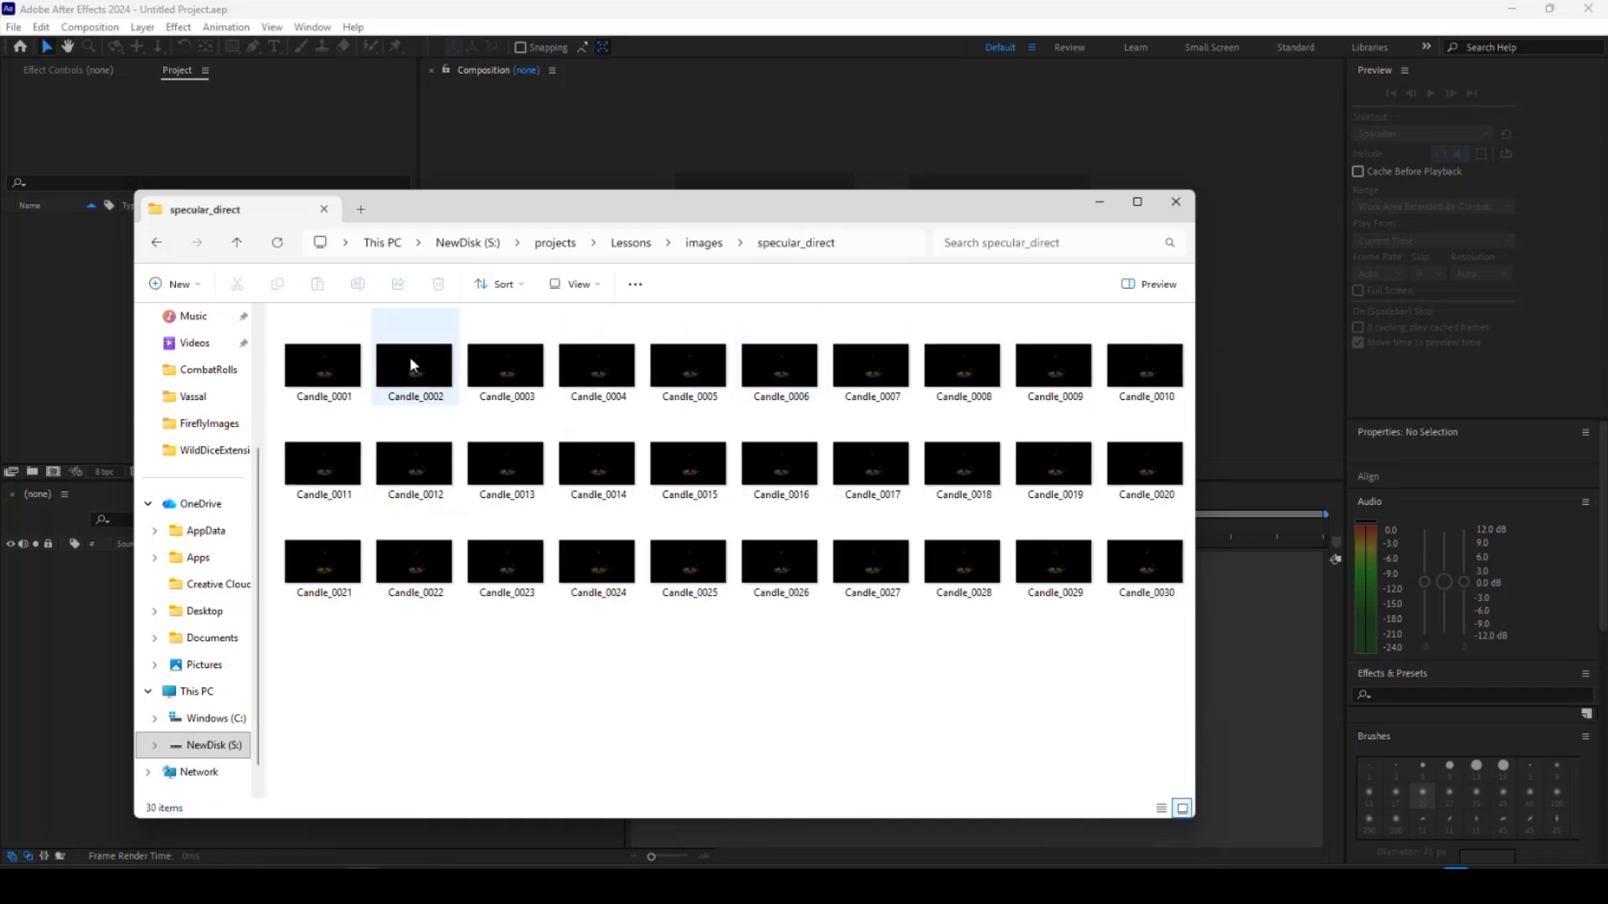
click(155, 245)
double_click(869, 364)
click(156, 245)
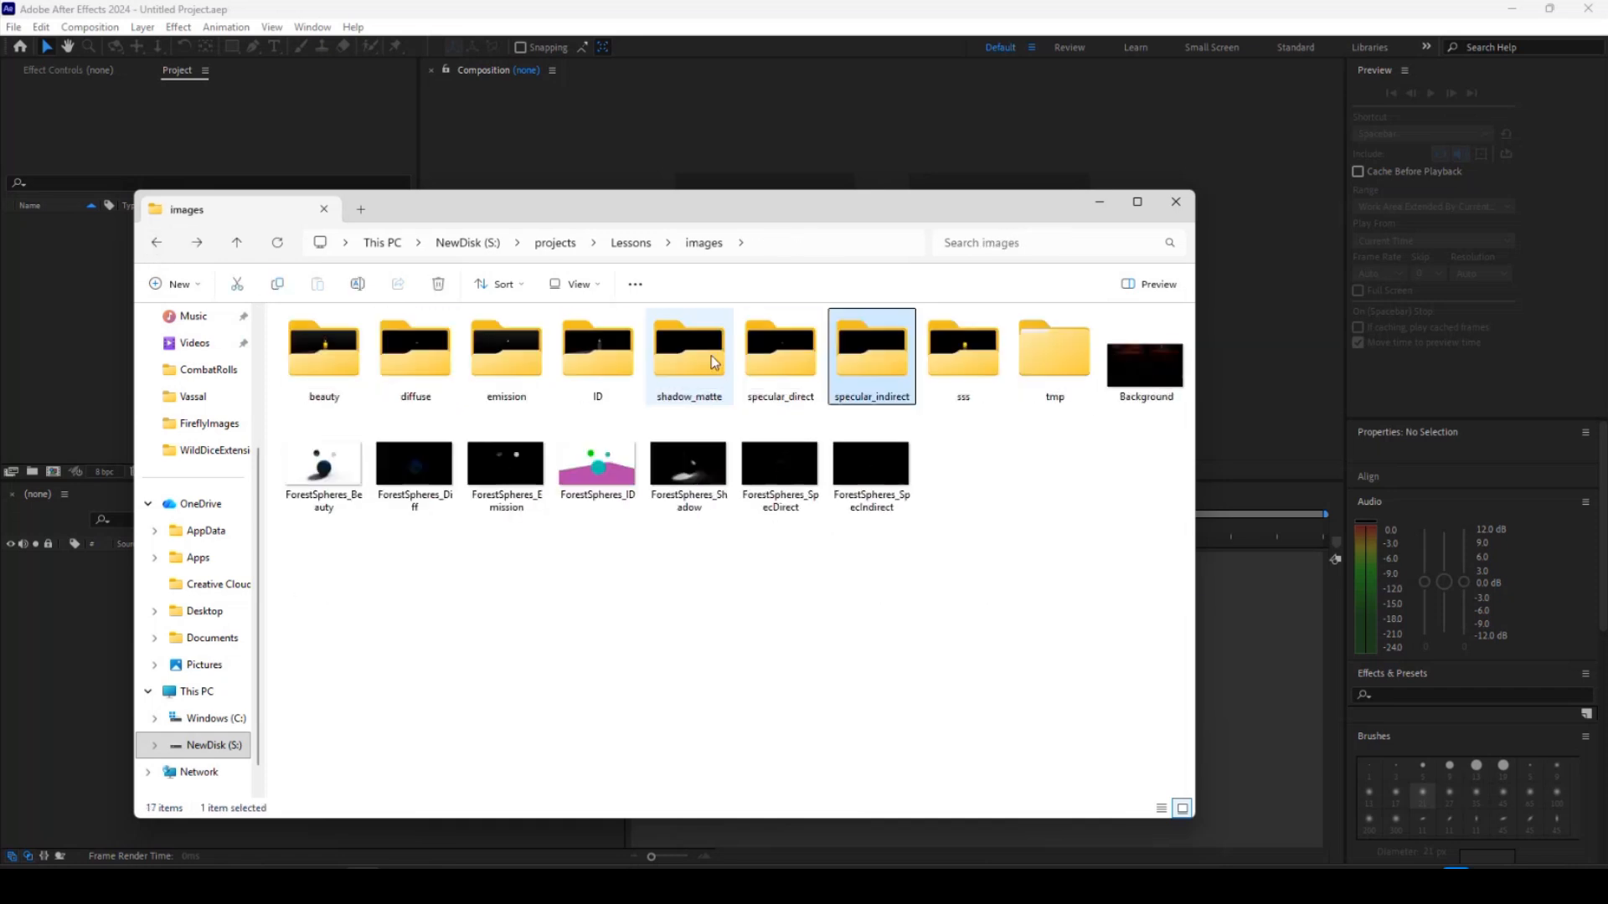
double_click(963, 364)
click(156, 243)
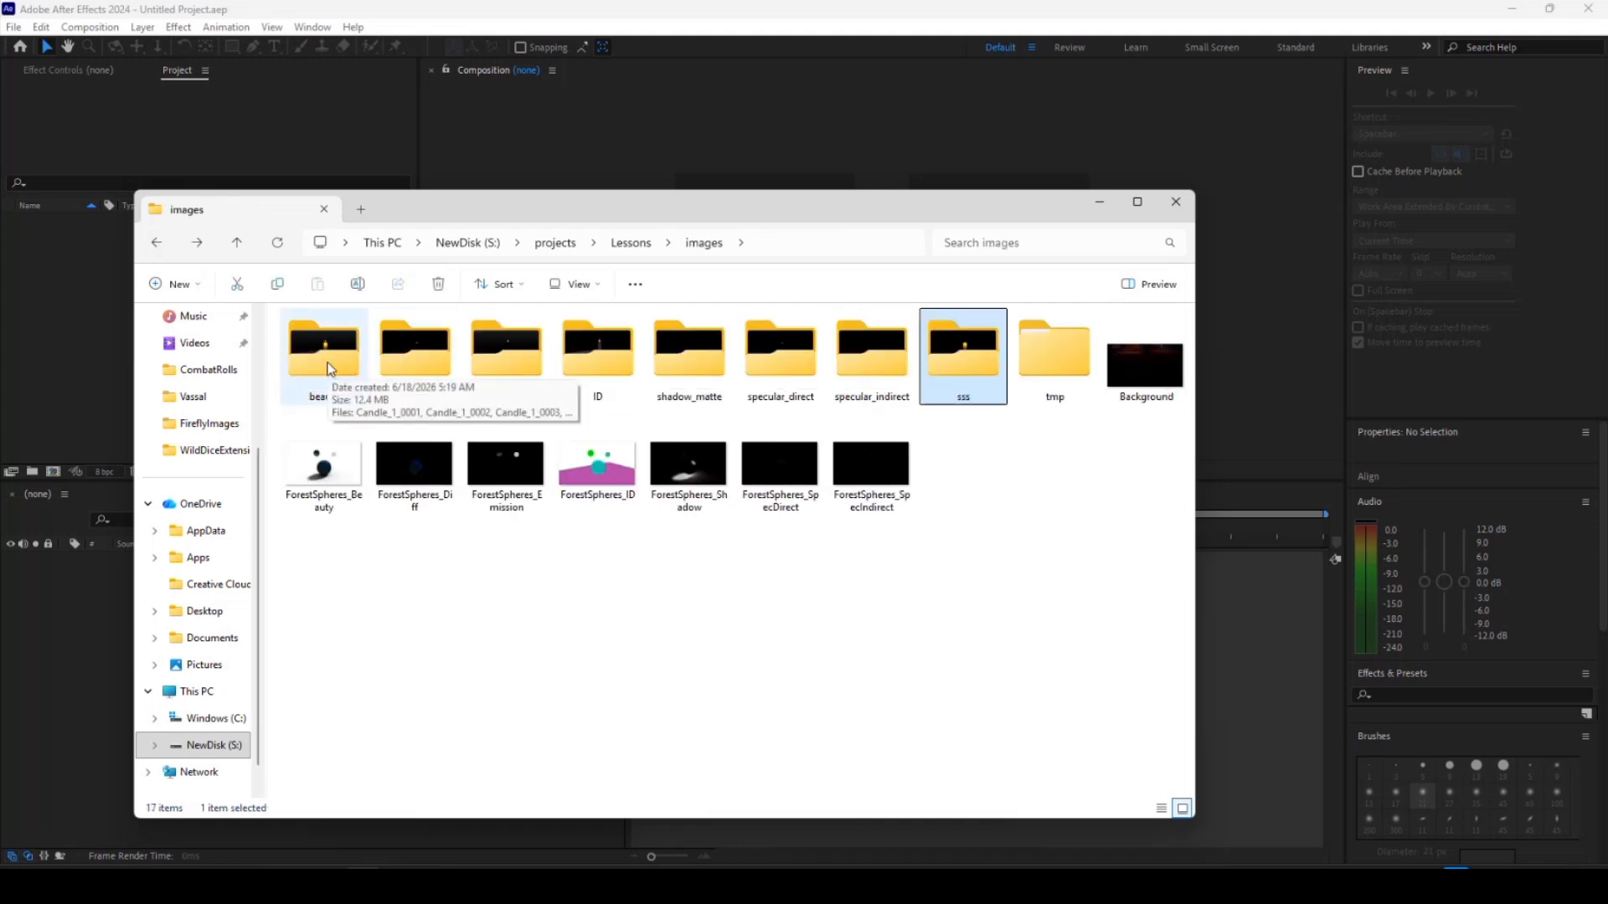
drag(481, 204, 1606, 236)
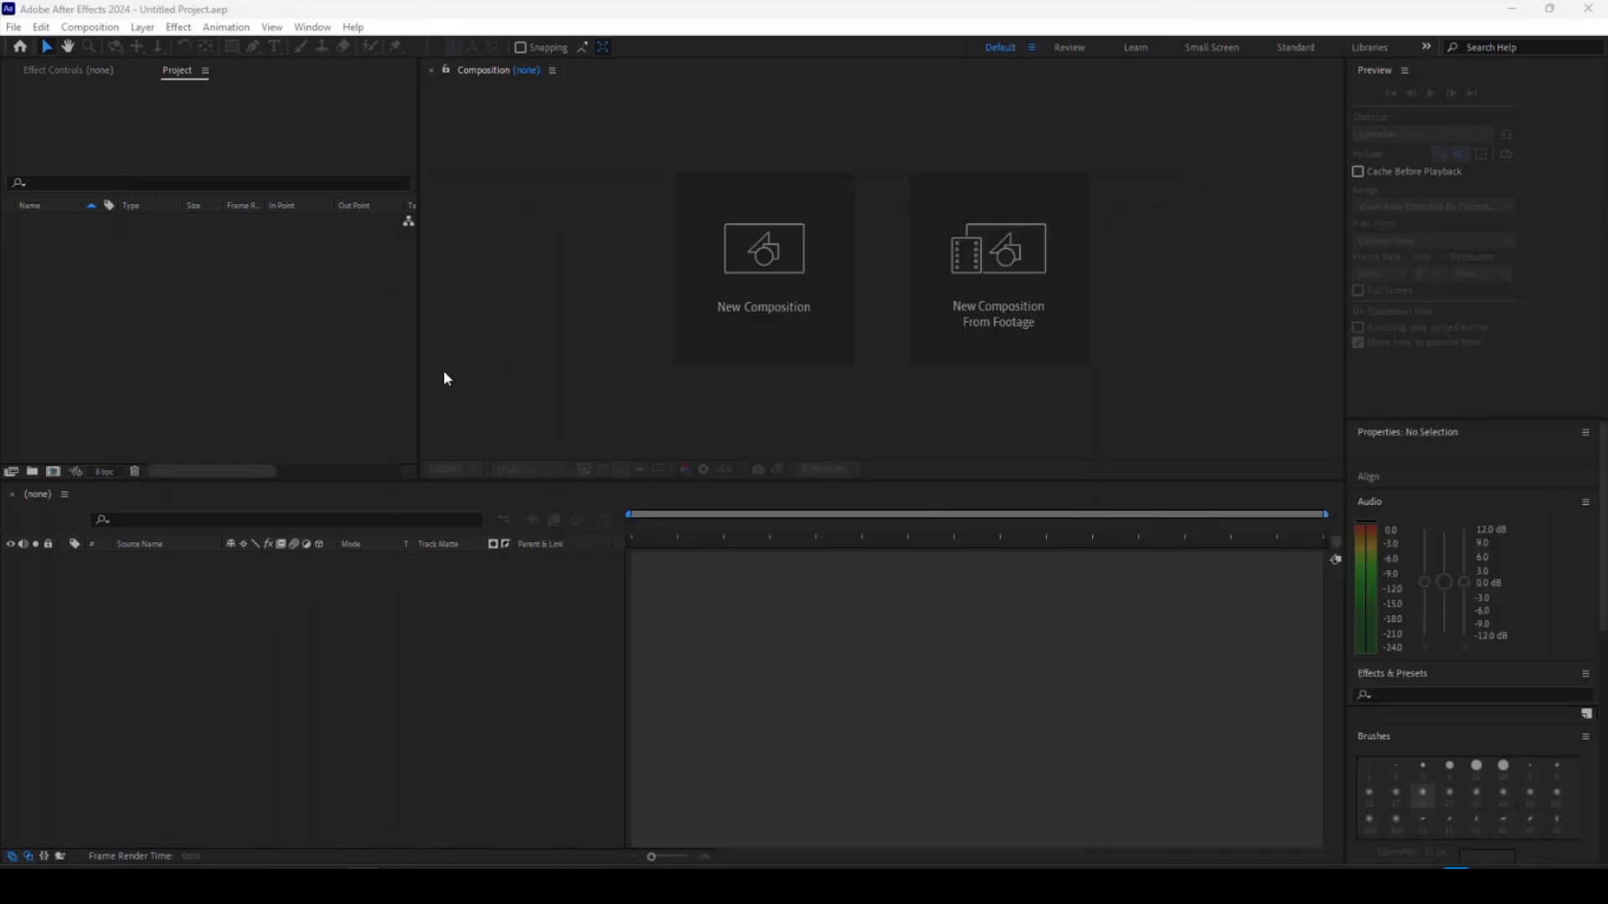
Import Candle_0001 from the diffuse folder into the project as a PNG Sequence footage item.
right_click(184, 302)
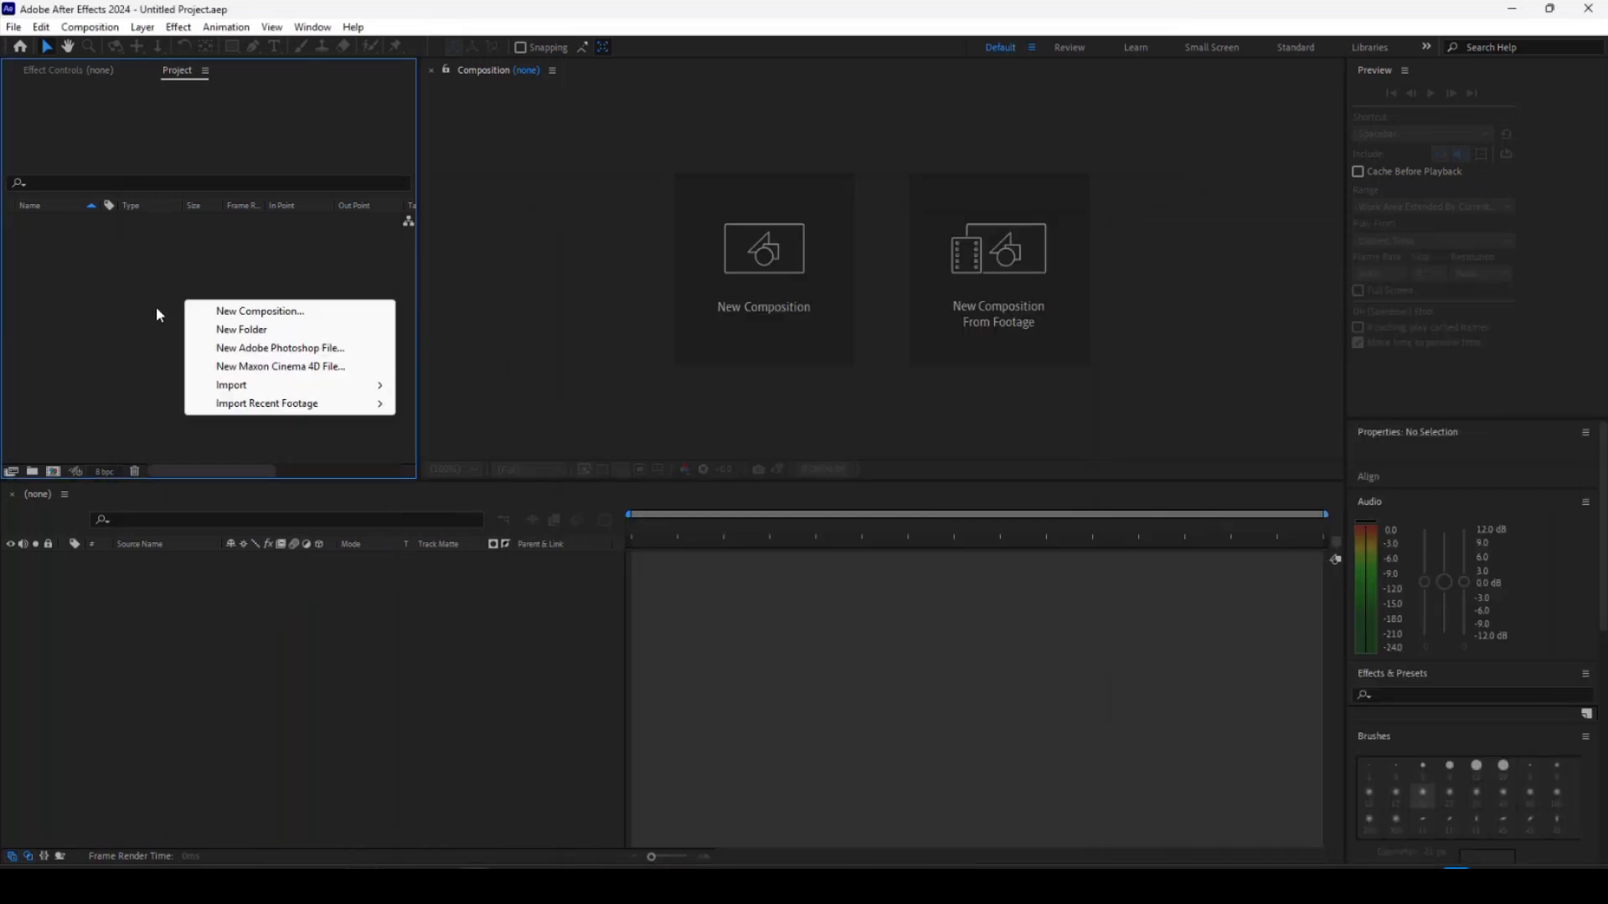
mouse_move(231, 387)
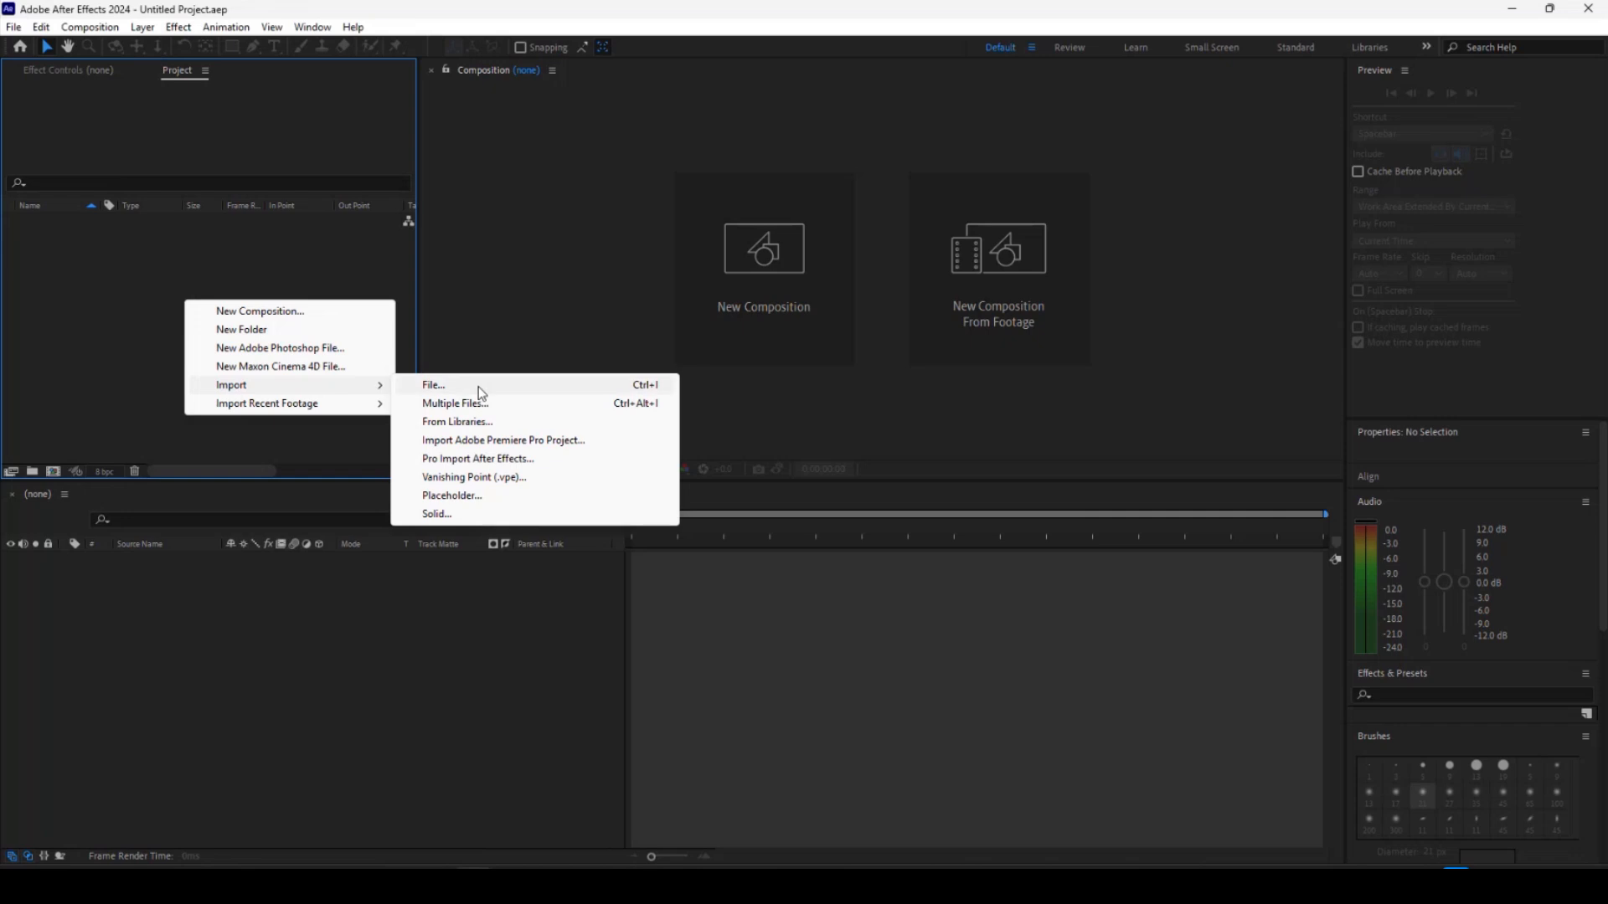
click(481, 388)
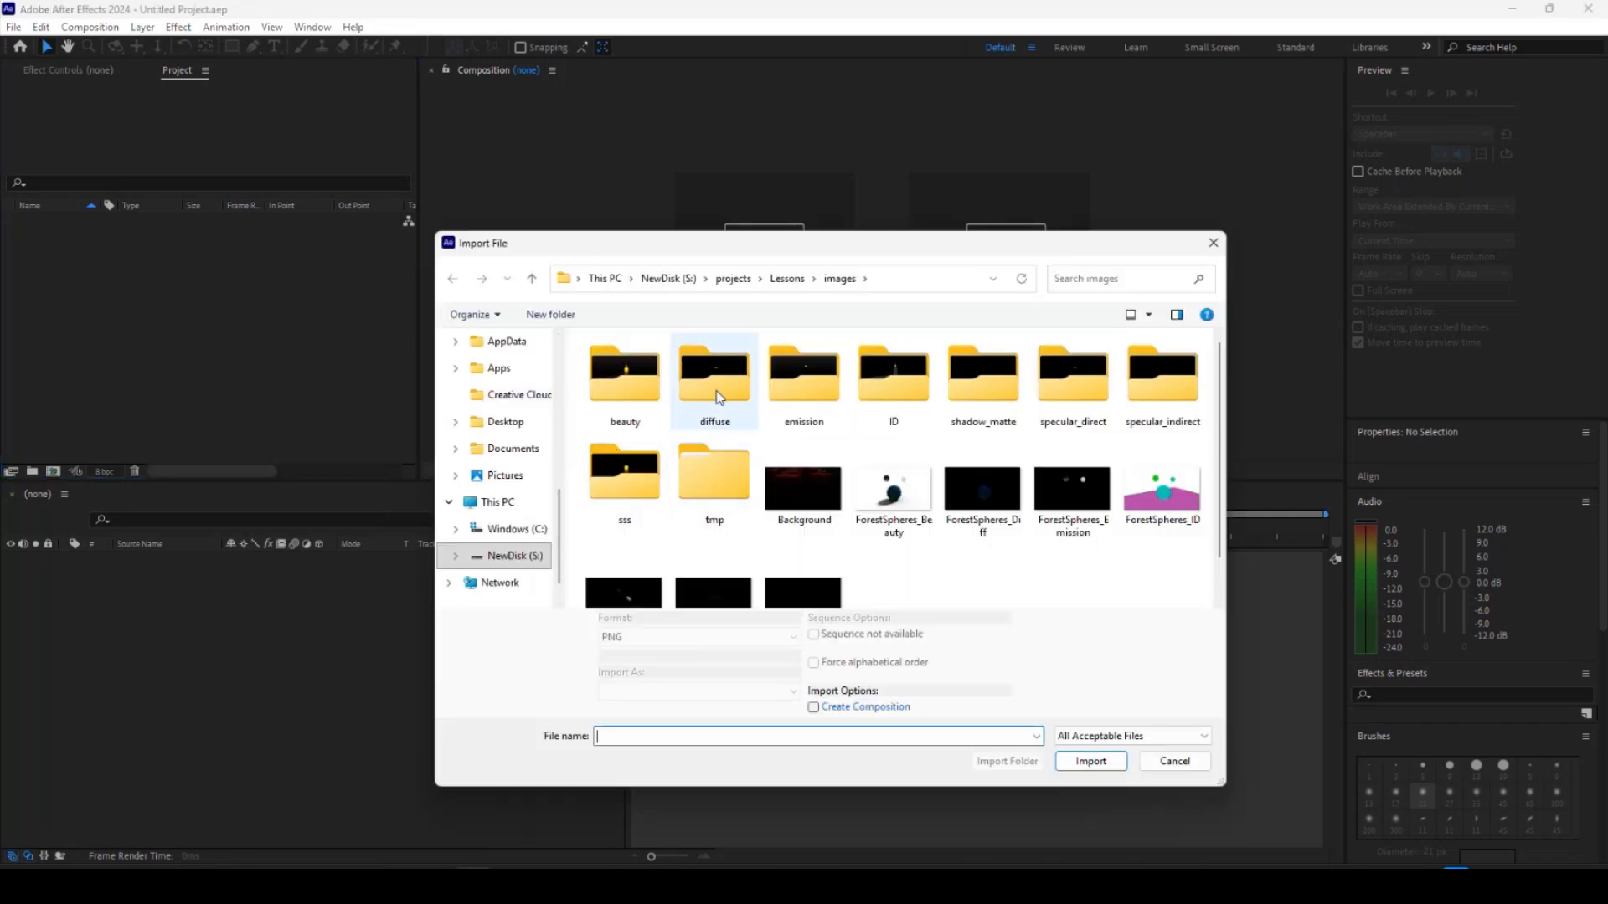
double_click(710, 384)
click(624, 394)
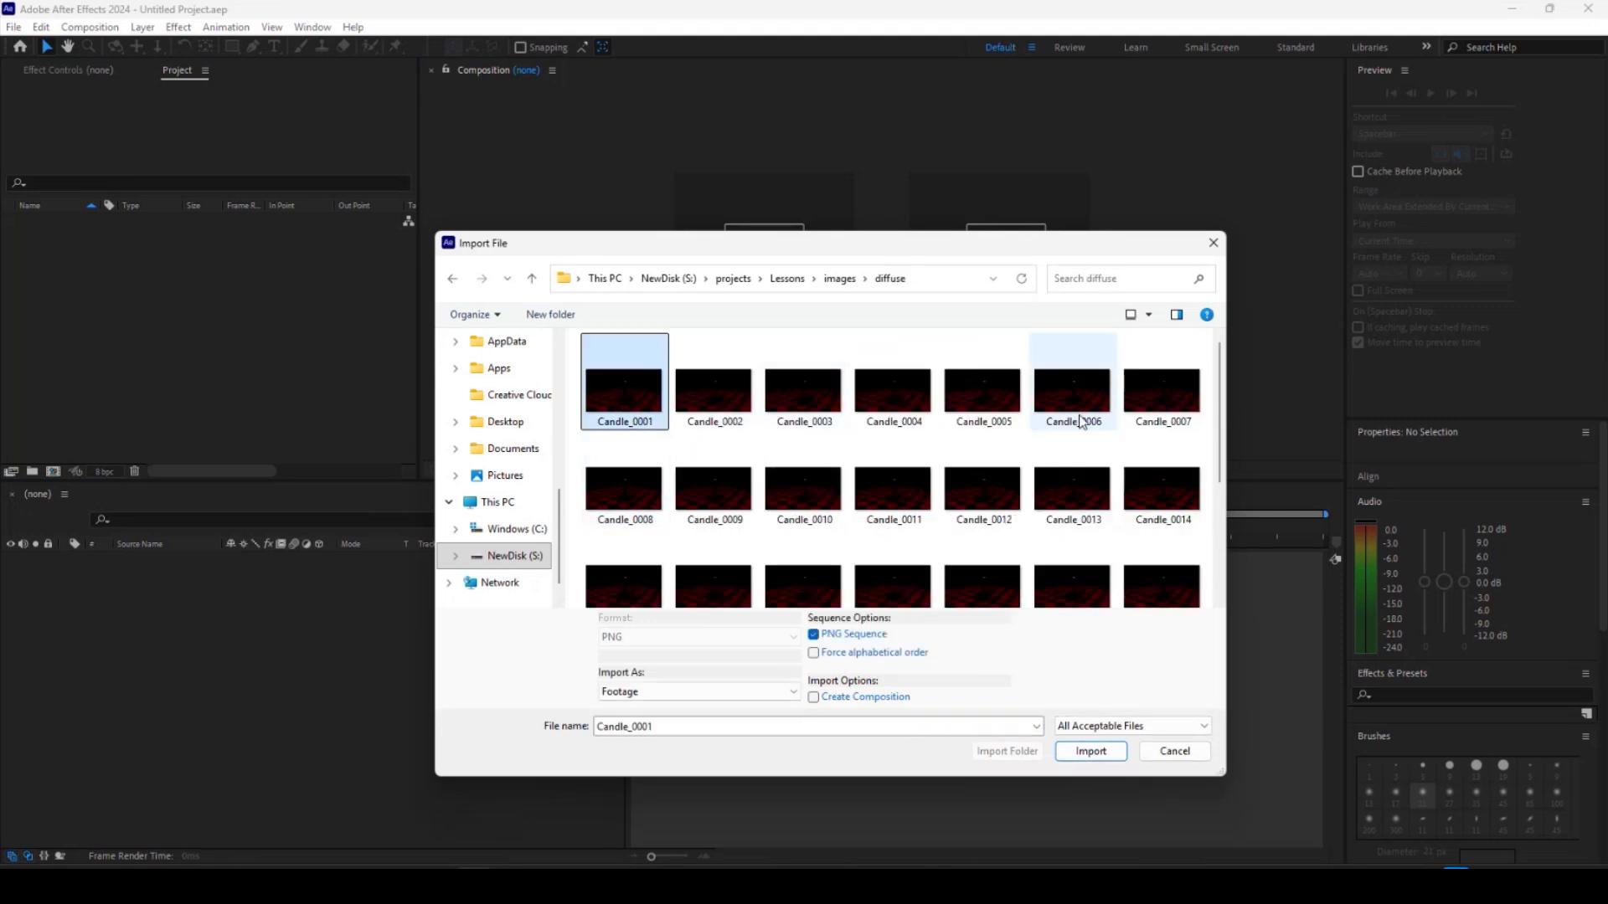
click(815, 638)
click(628, 381)
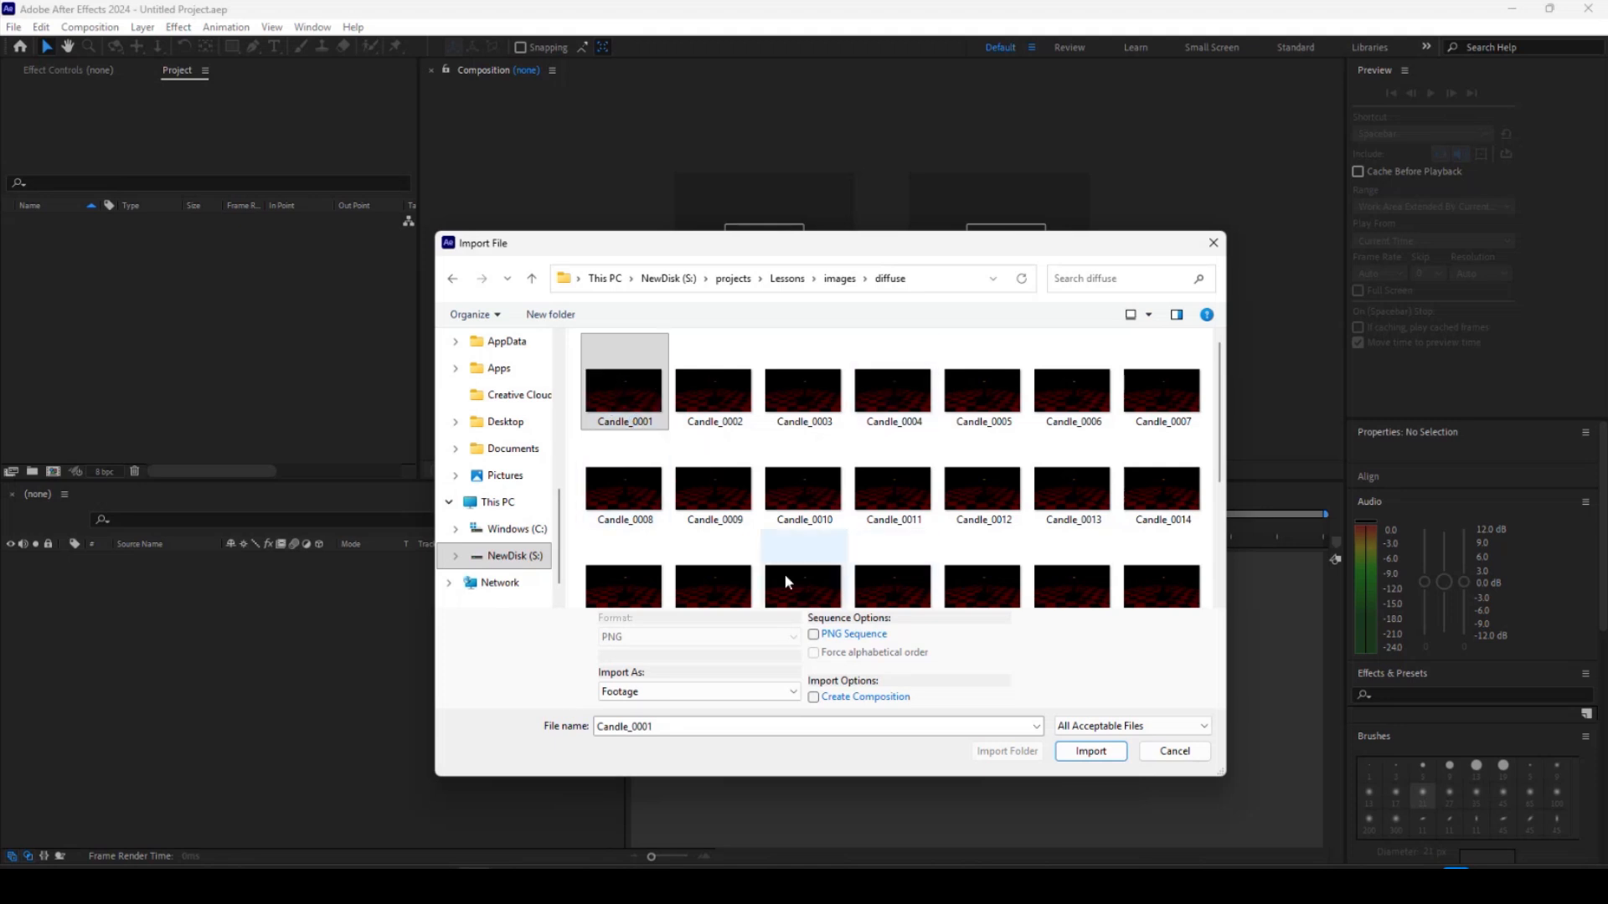
click(813, 635)
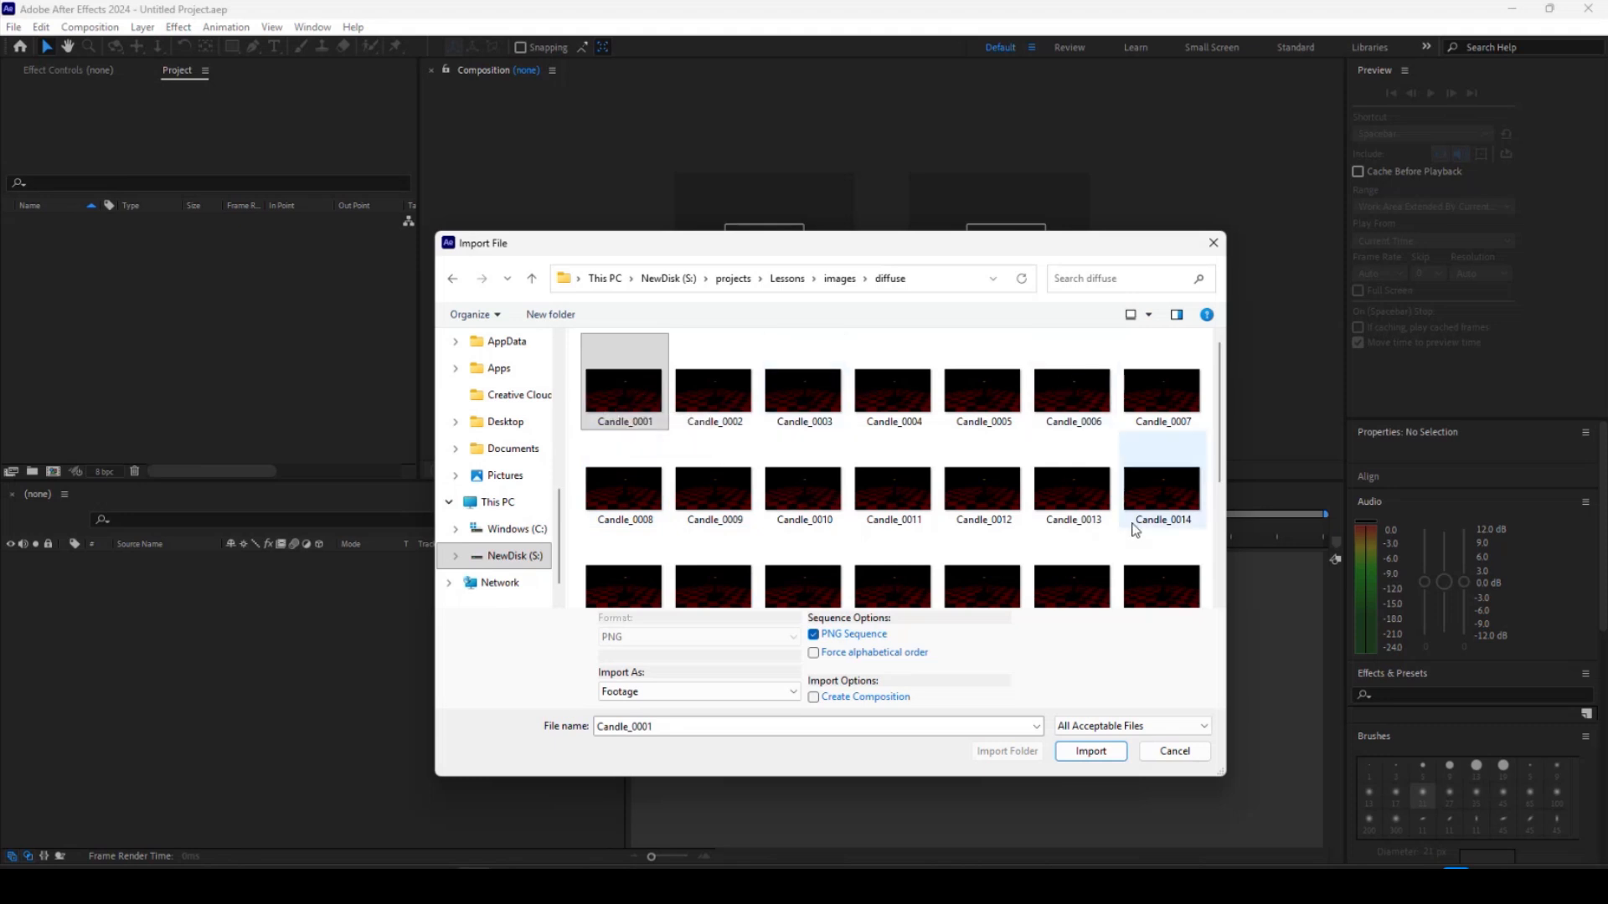
scroll(1088, 544, down, 3)
scroll(708, 454, up, 3)
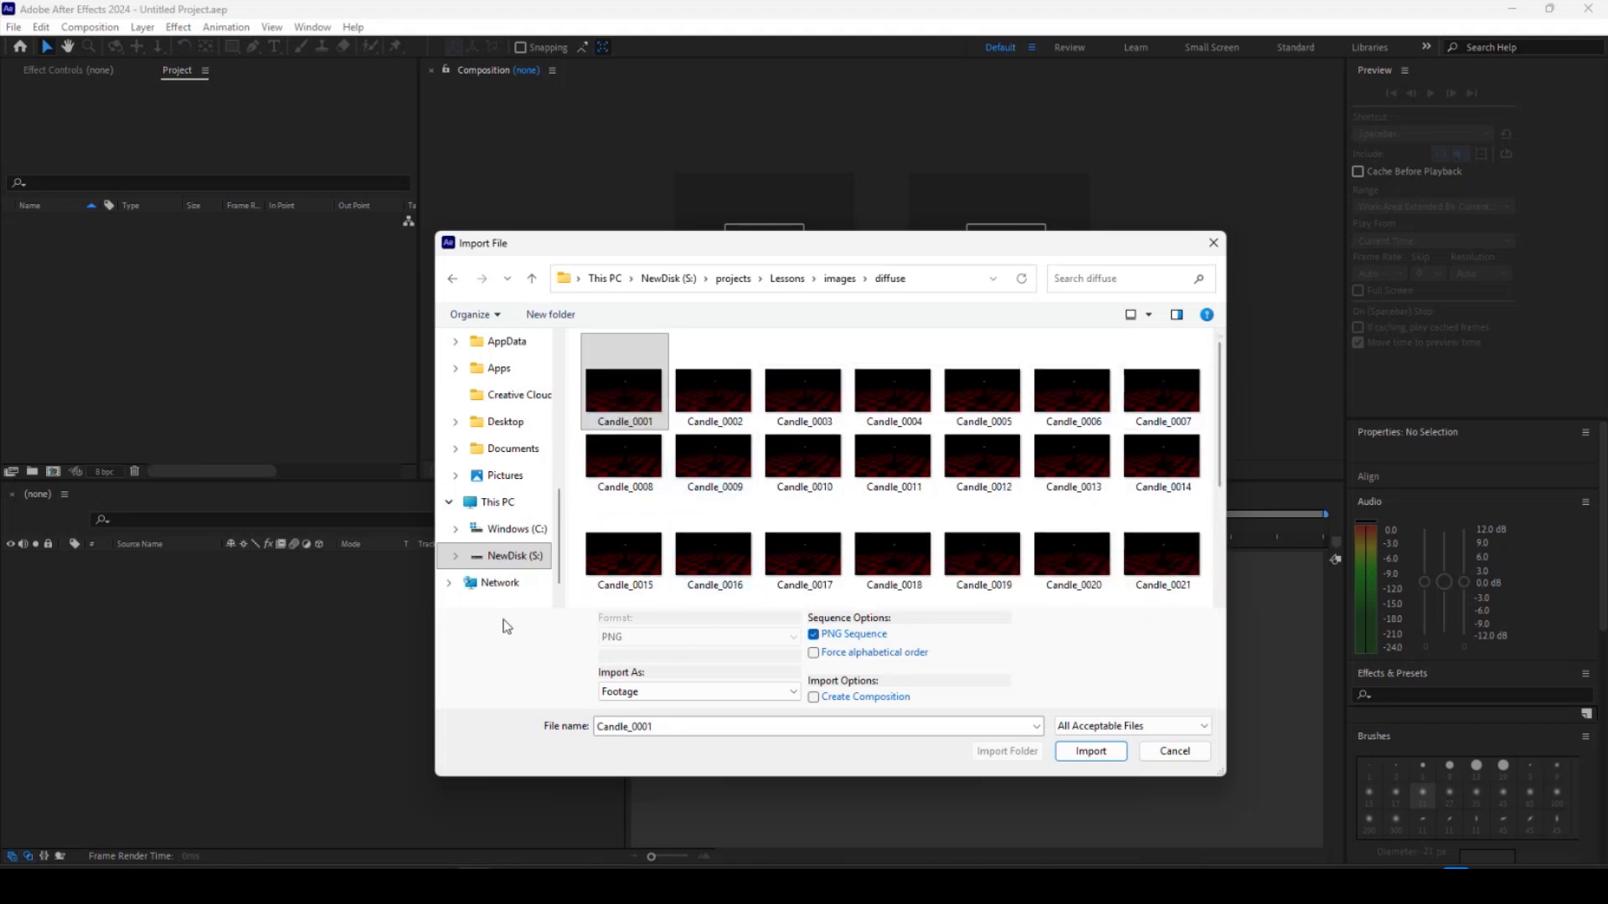
click(1094, 752)
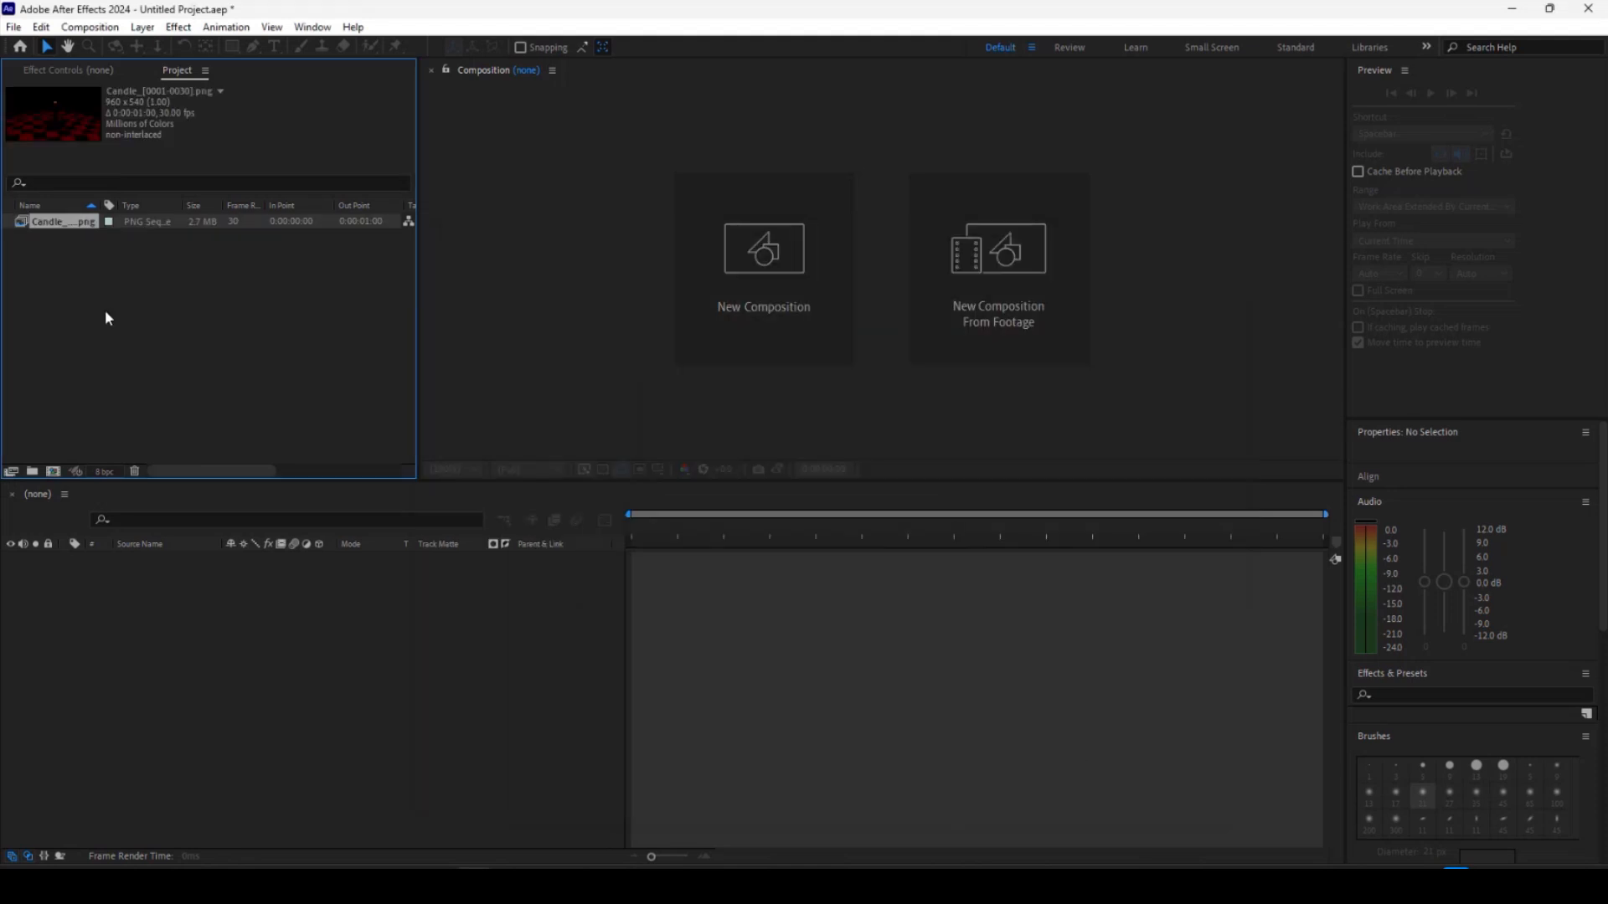
Create a composition from the diffuse sequence, play it back, and move the playhead to frame 5.
drag(52, 234, 138, 589)
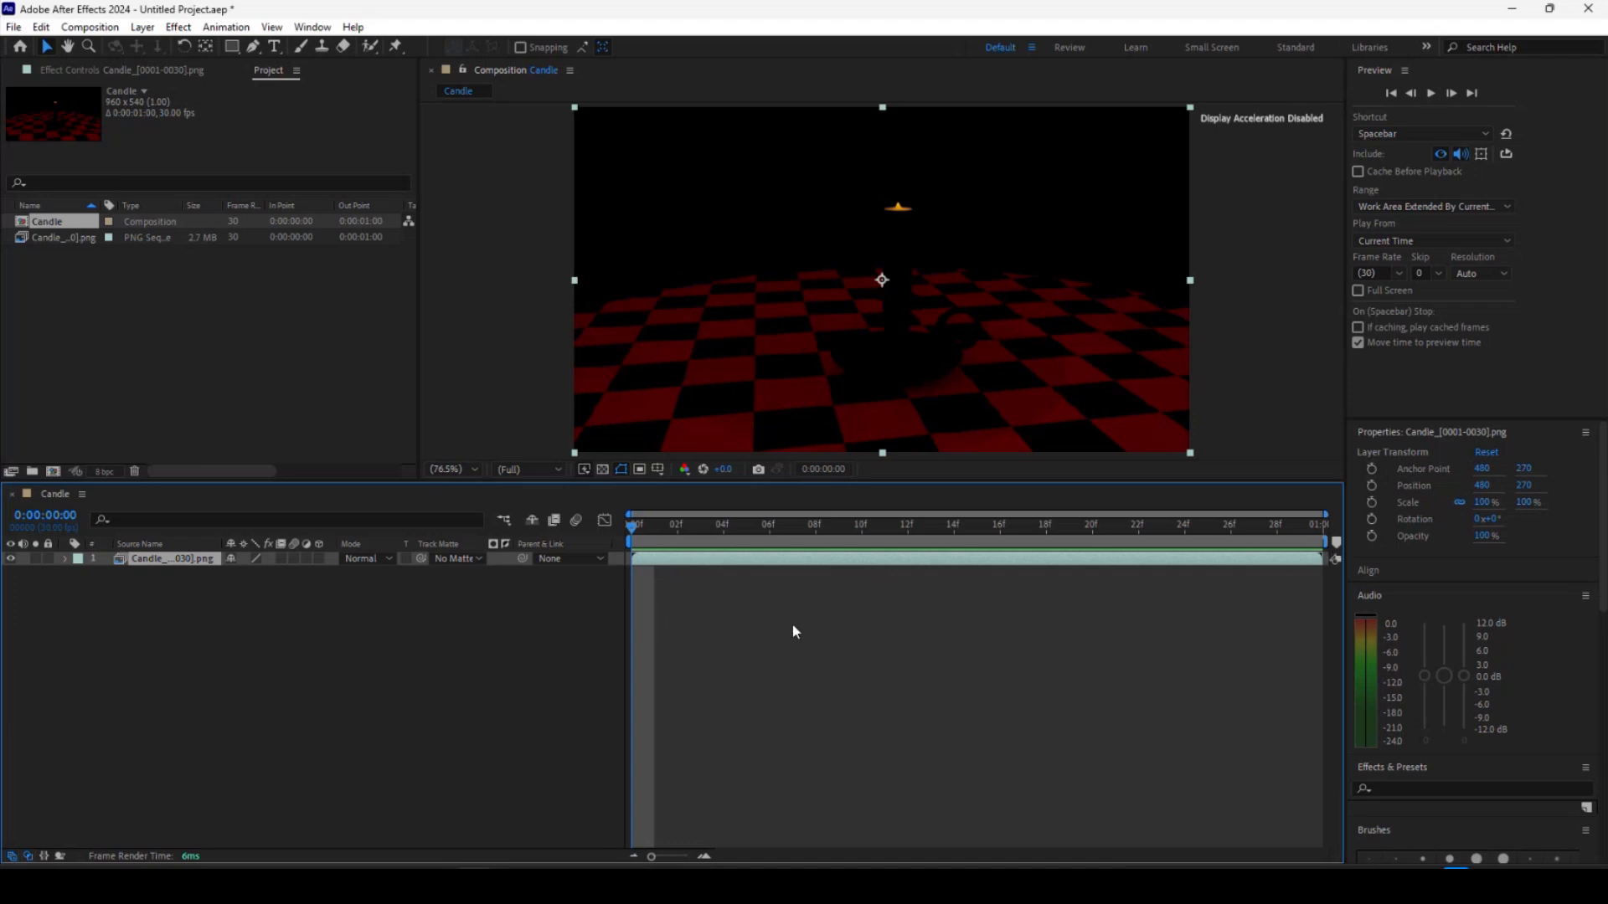
key(space)
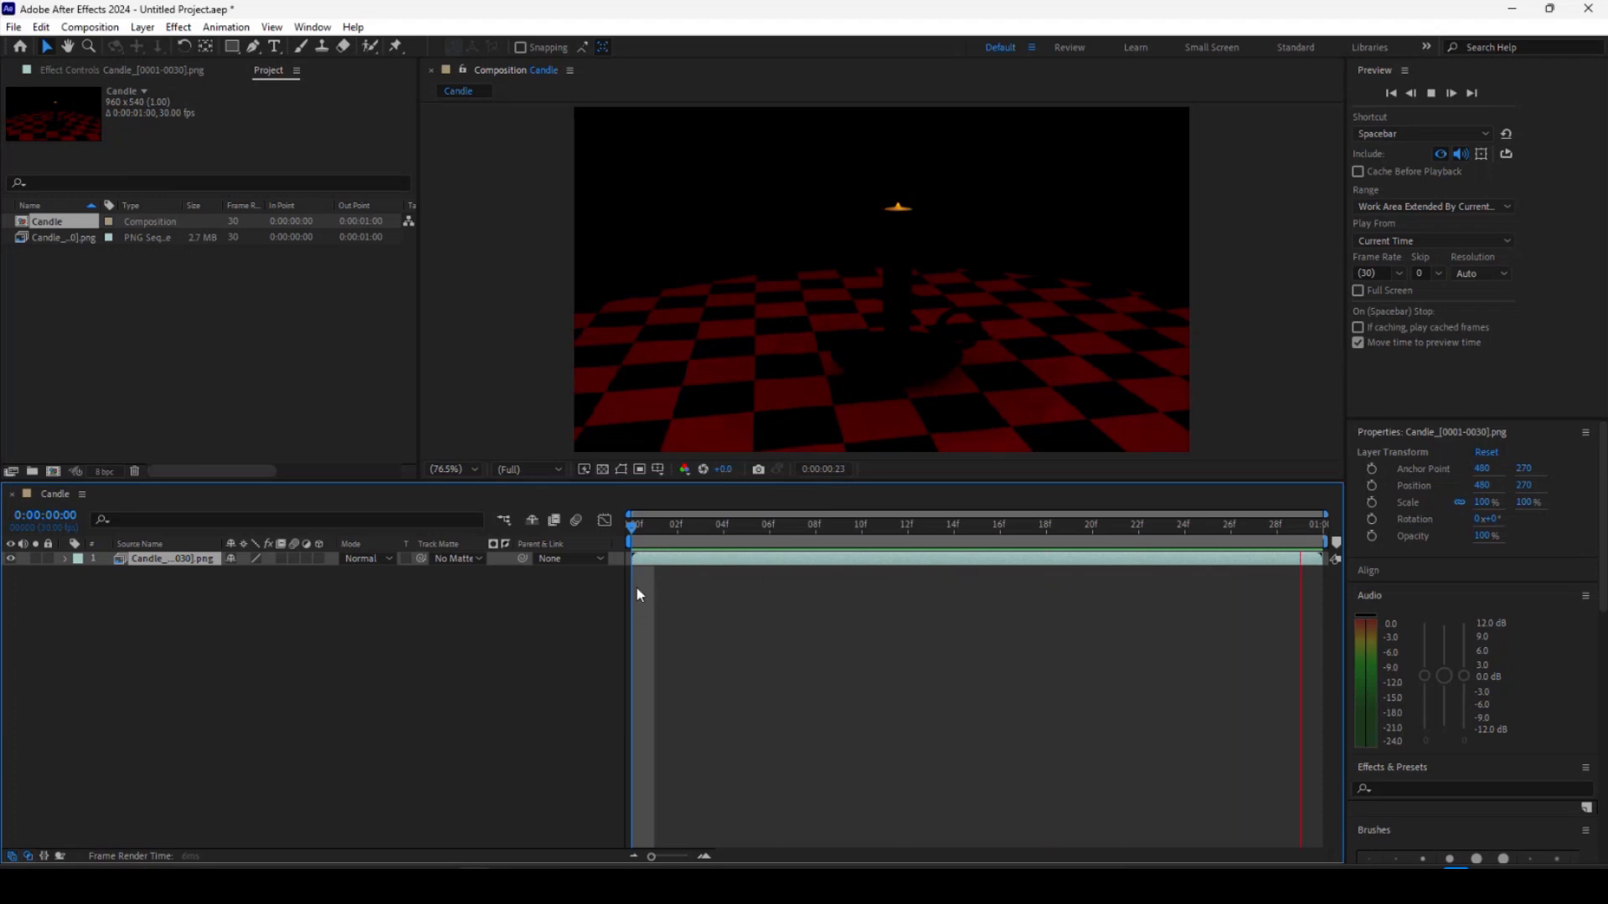
key(space)
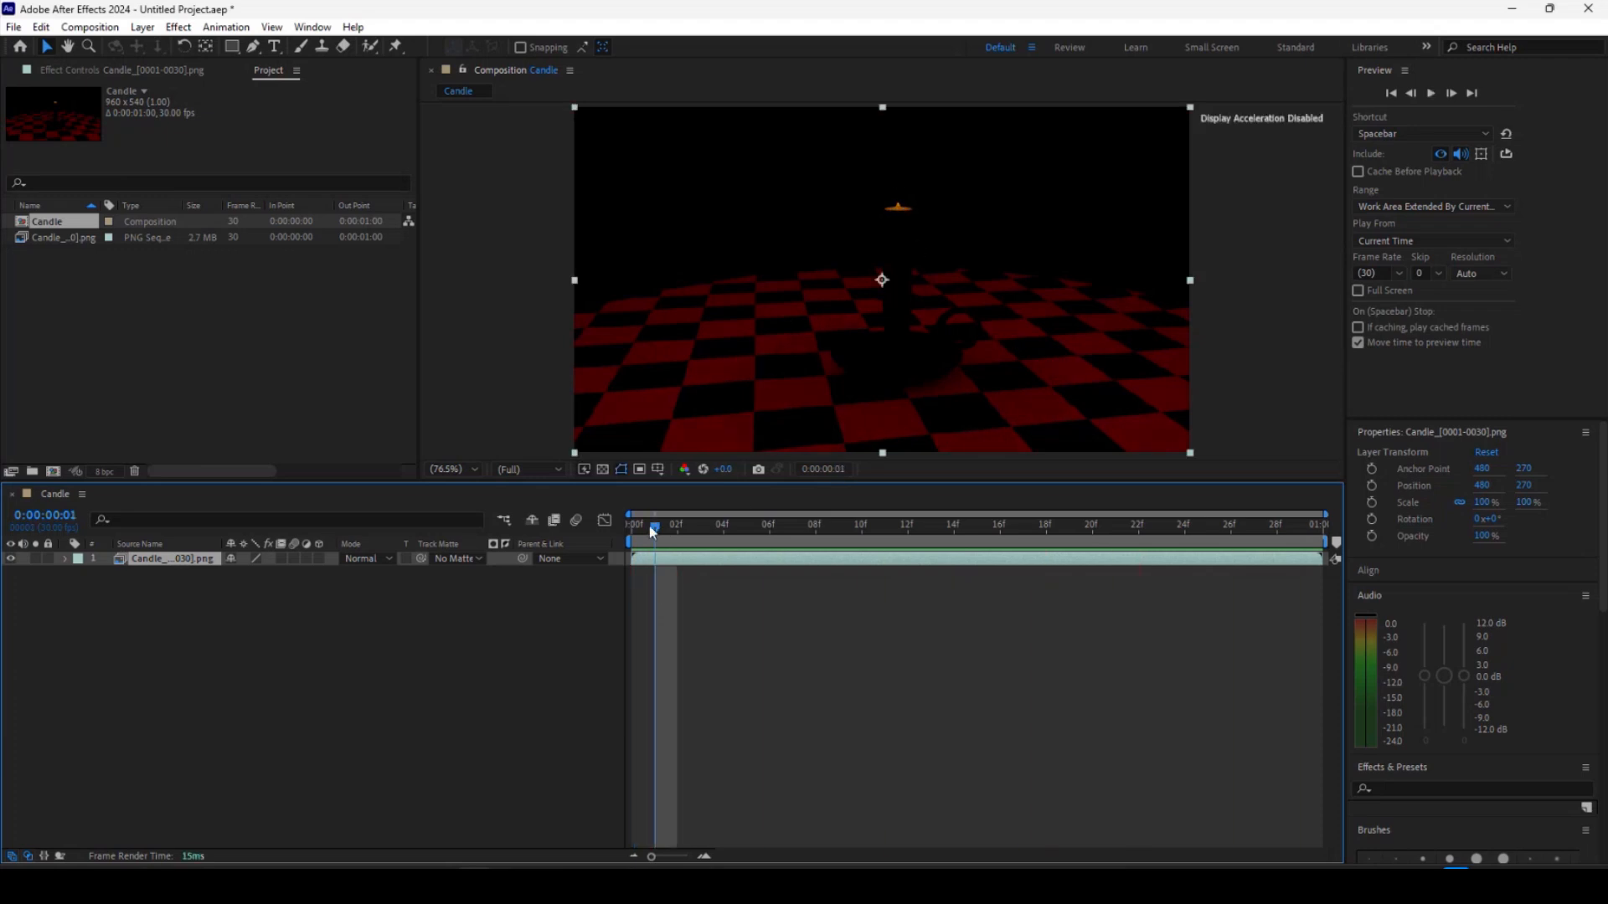
drag(650, 525, 747, 534)
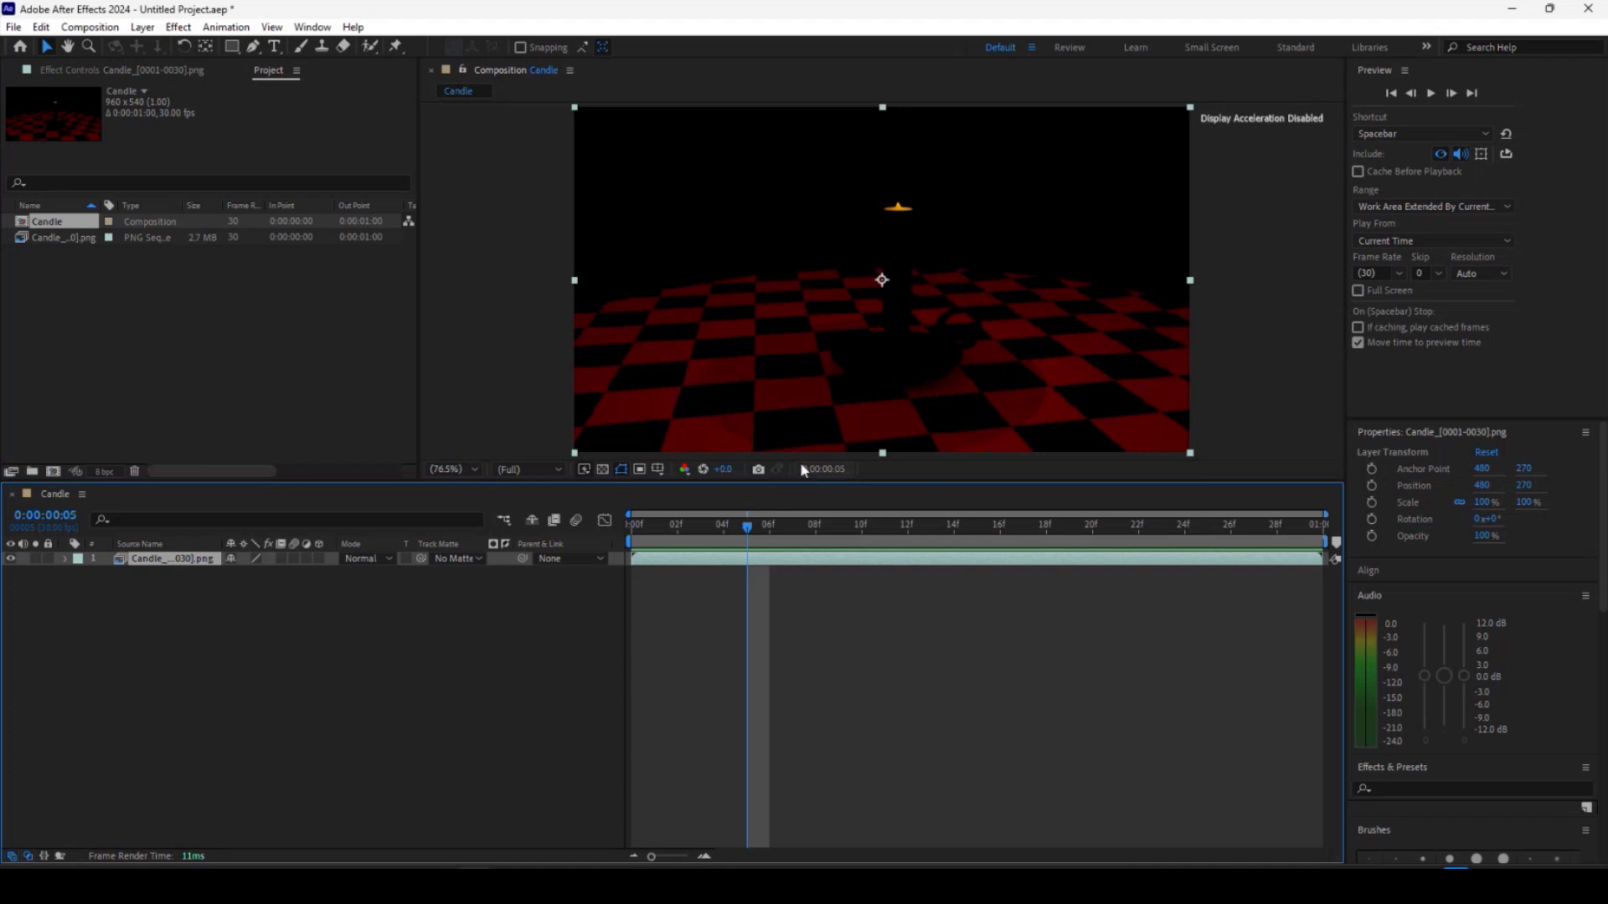
Import the shadow_matte folder's Candle_0001 image sequence into the project.
right_click(110, 355)
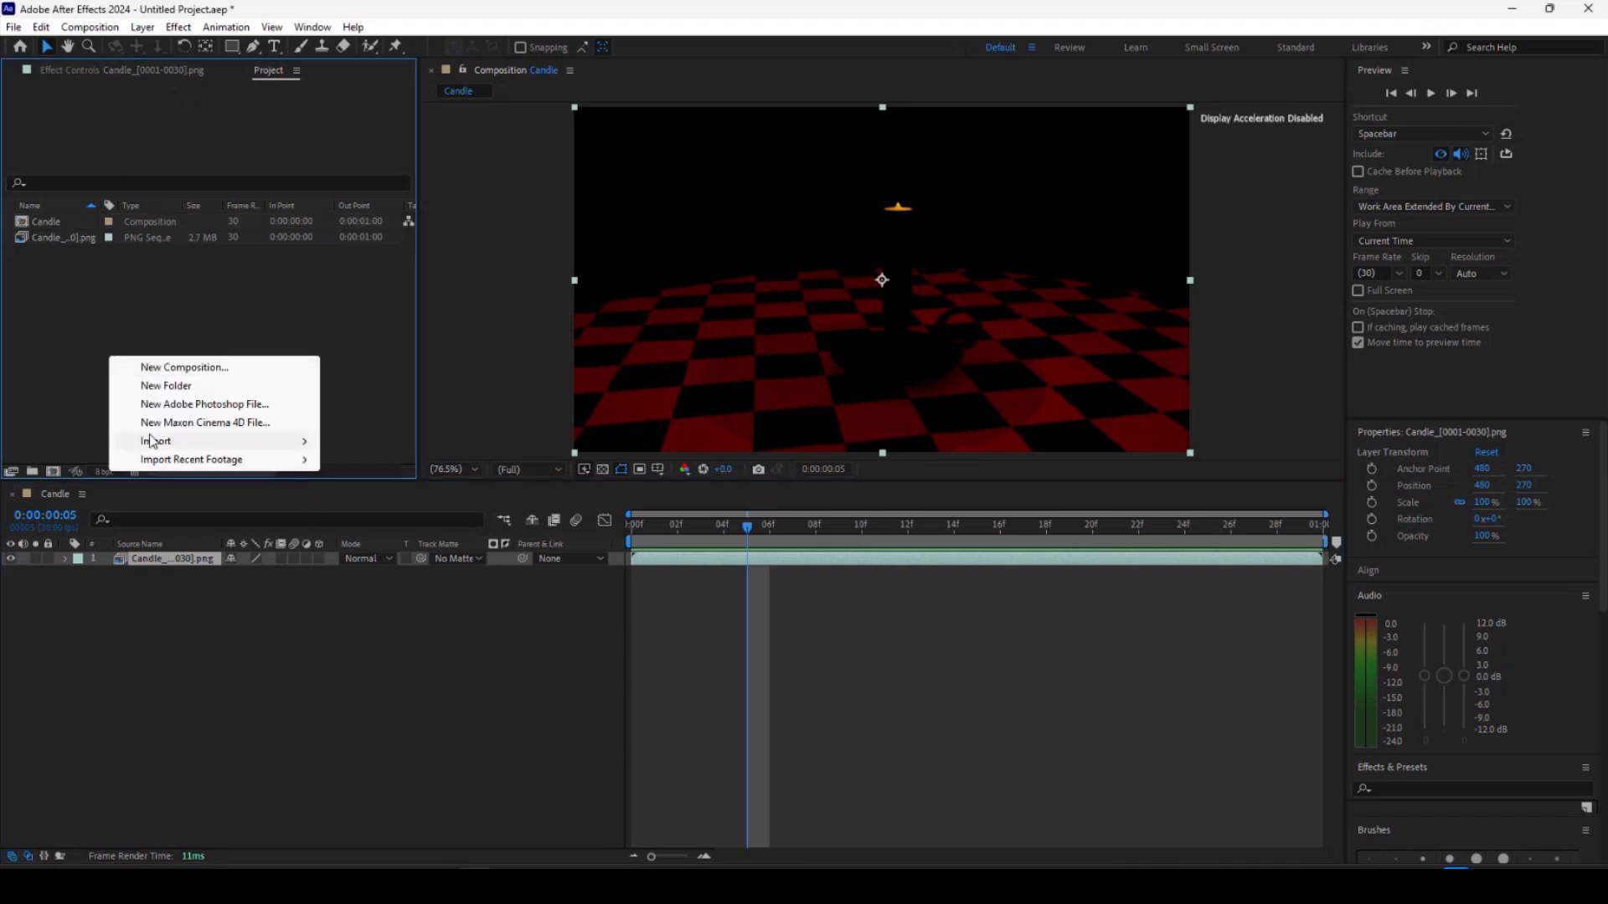
mouse_move(158, 438)
click(360, 434)
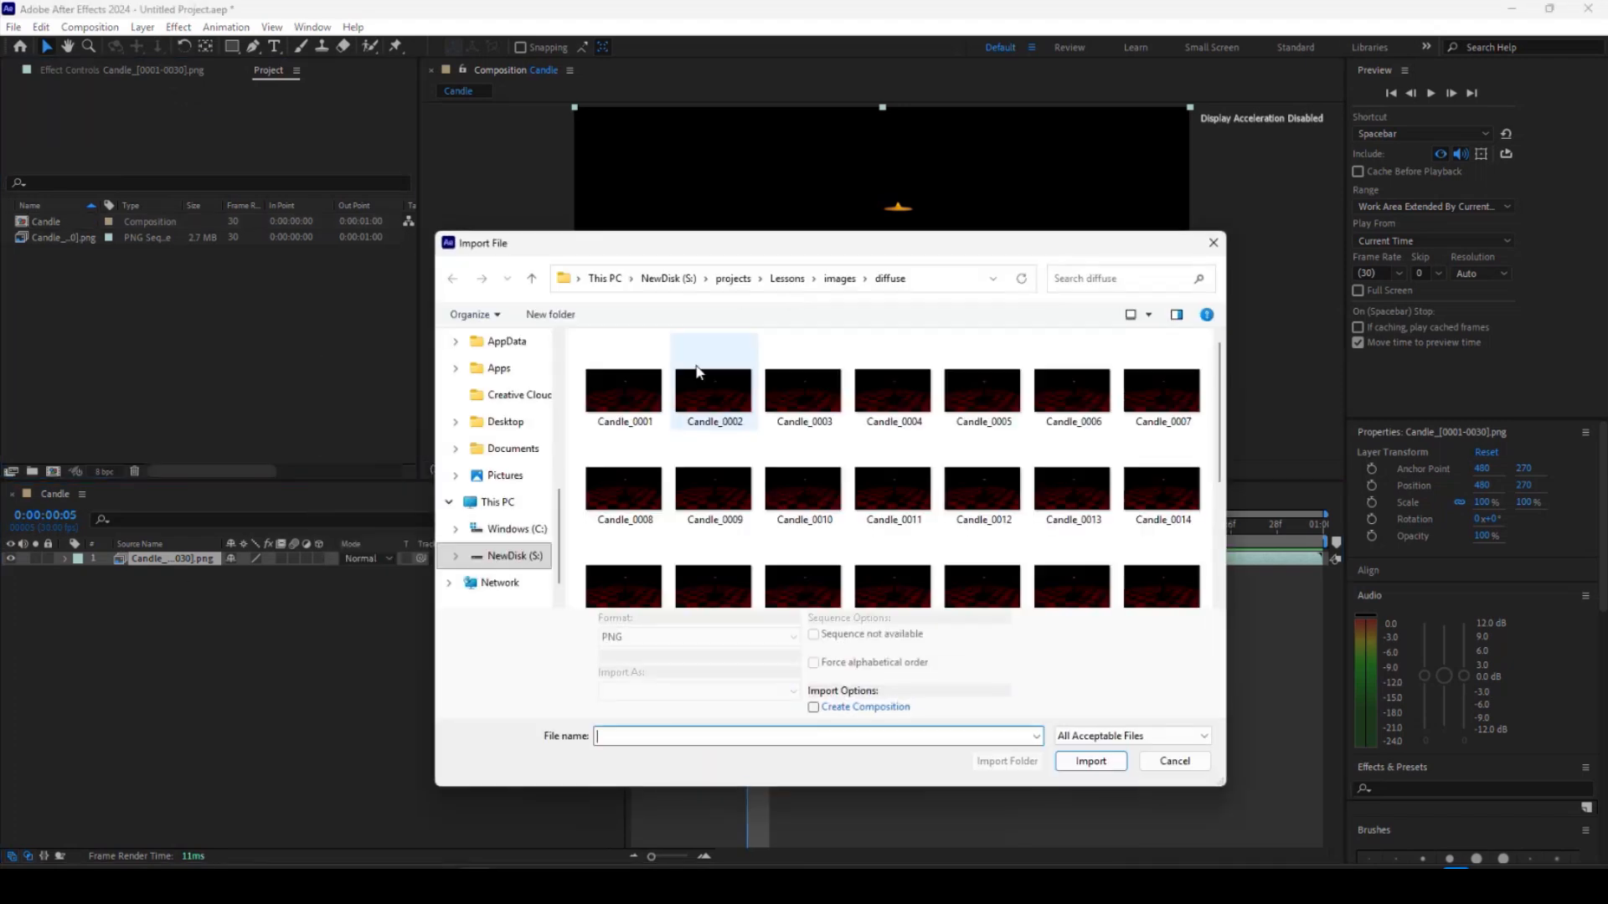
click(840, 279)
click(982, 401)
double_click(982, 399)
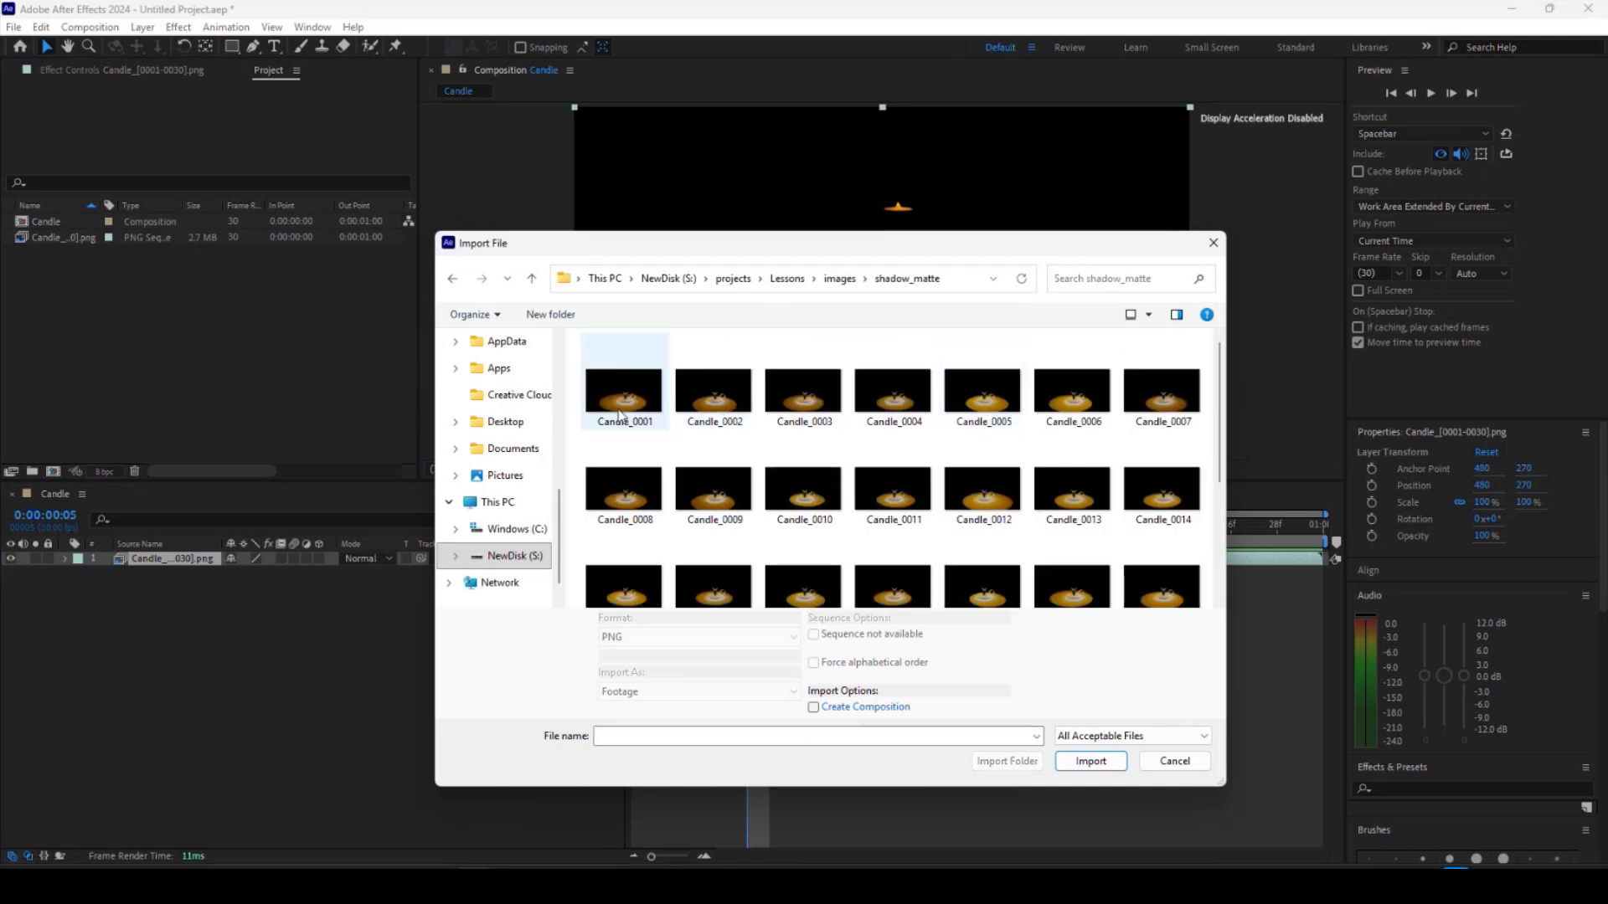
click(627, 391)
click(1080, 758)
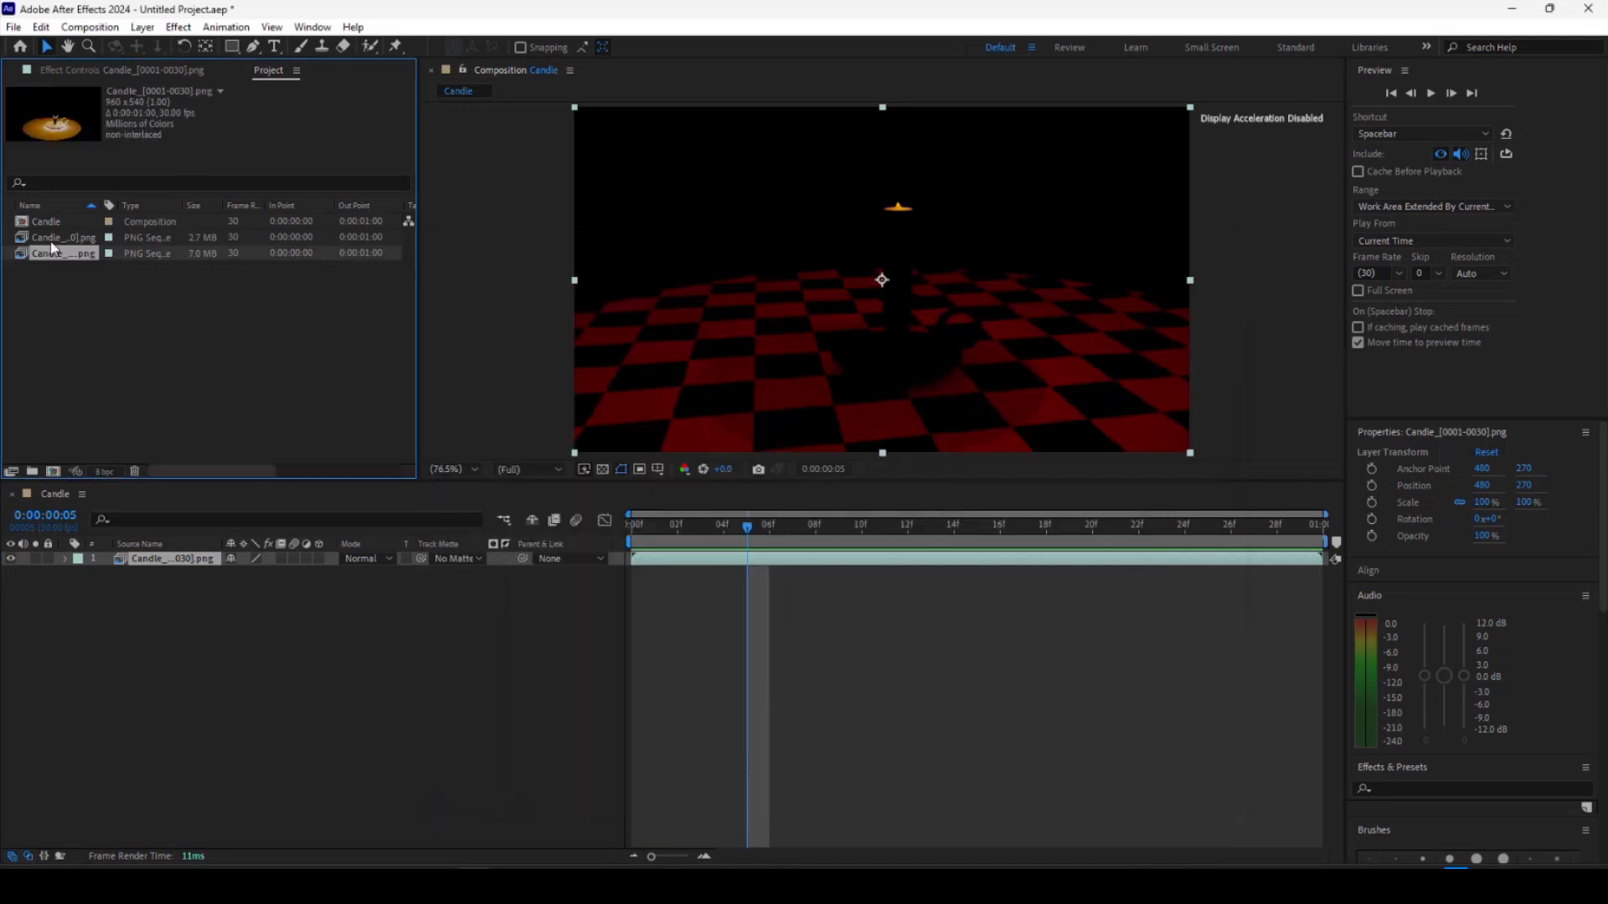
Add the shadow_matte sequence to the composition as the top layer and hide its visibility.
drag(58, 260, 101, 572)
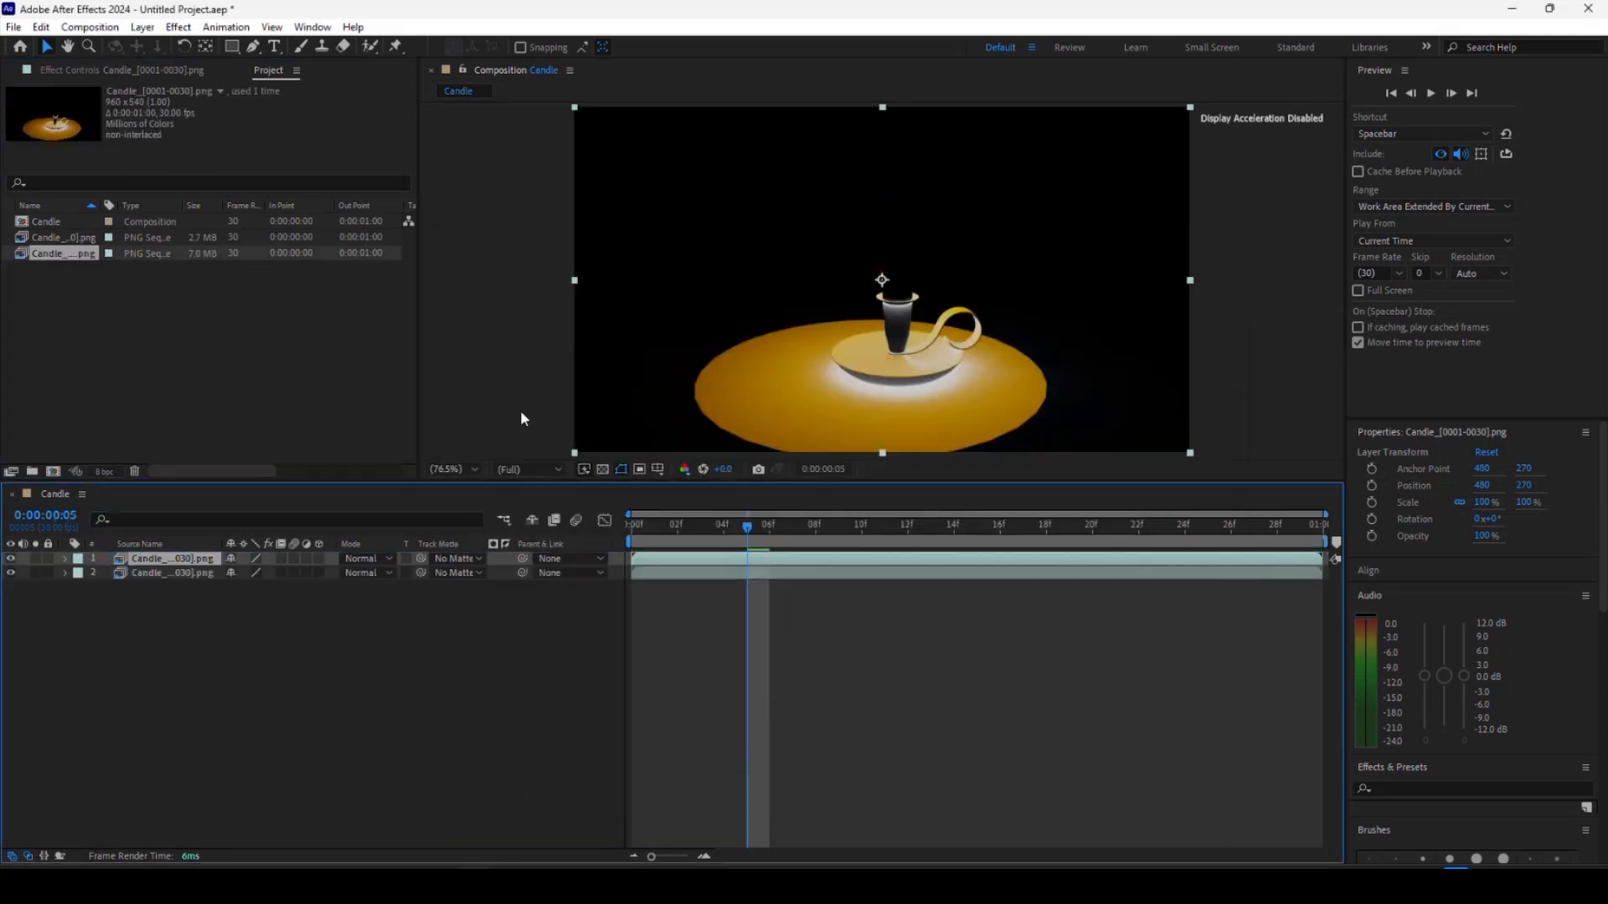
click(10, 559)
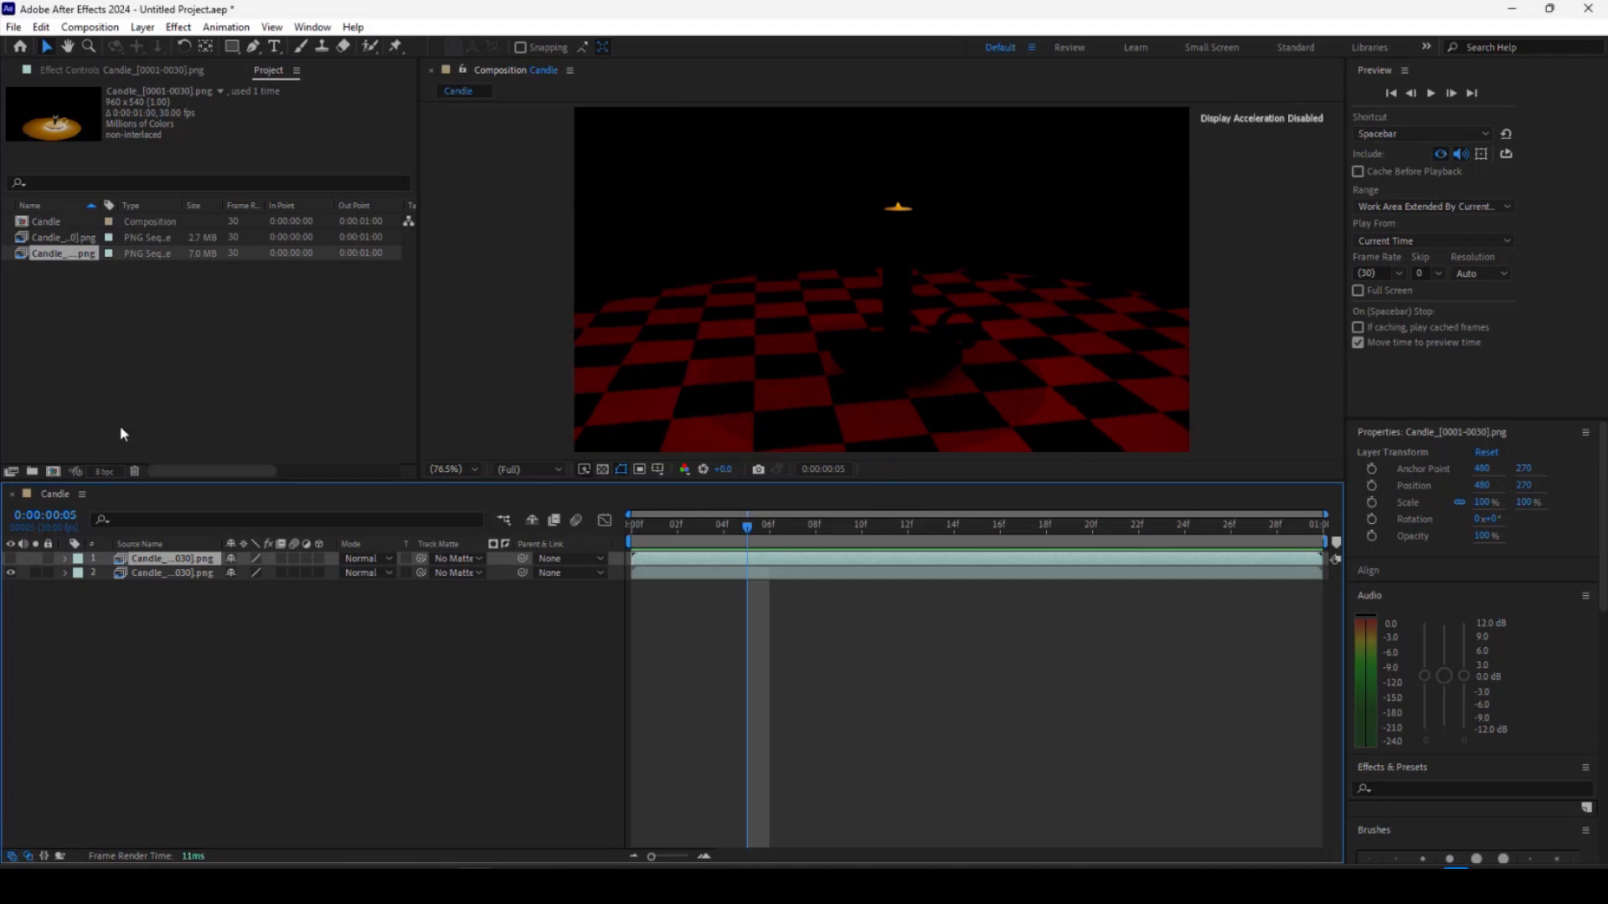
Import the ID folder's Candle_0001 image sequence into the project.
right_click(122, 362)
mouse_move(178, 457)
click(345, 445)
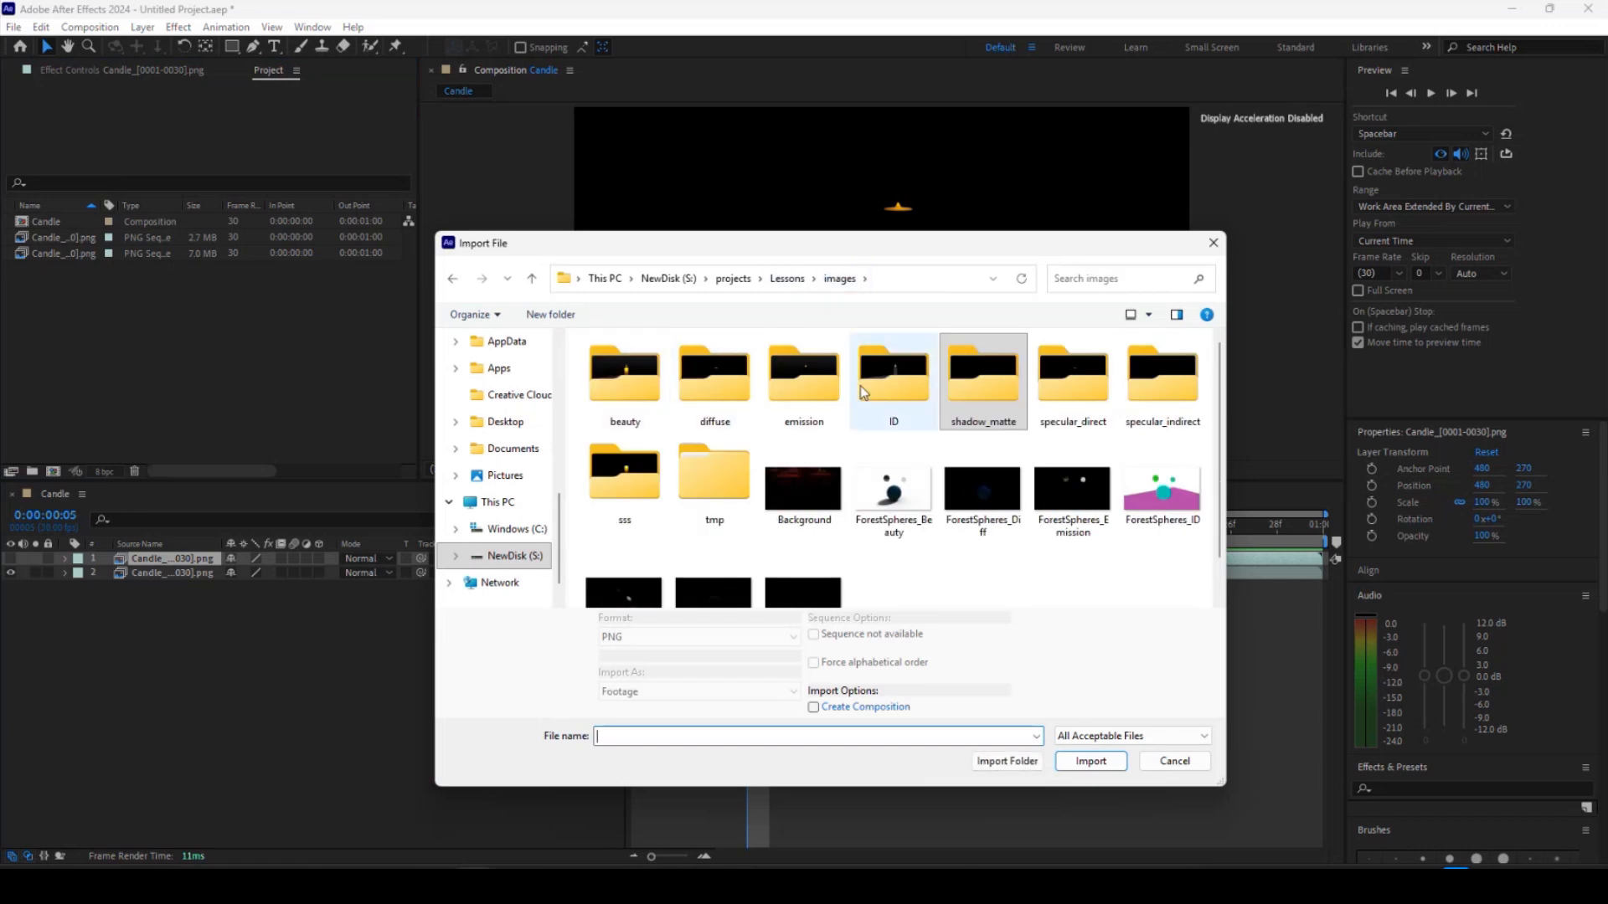
double_click(893, 381)
click(621, 395)
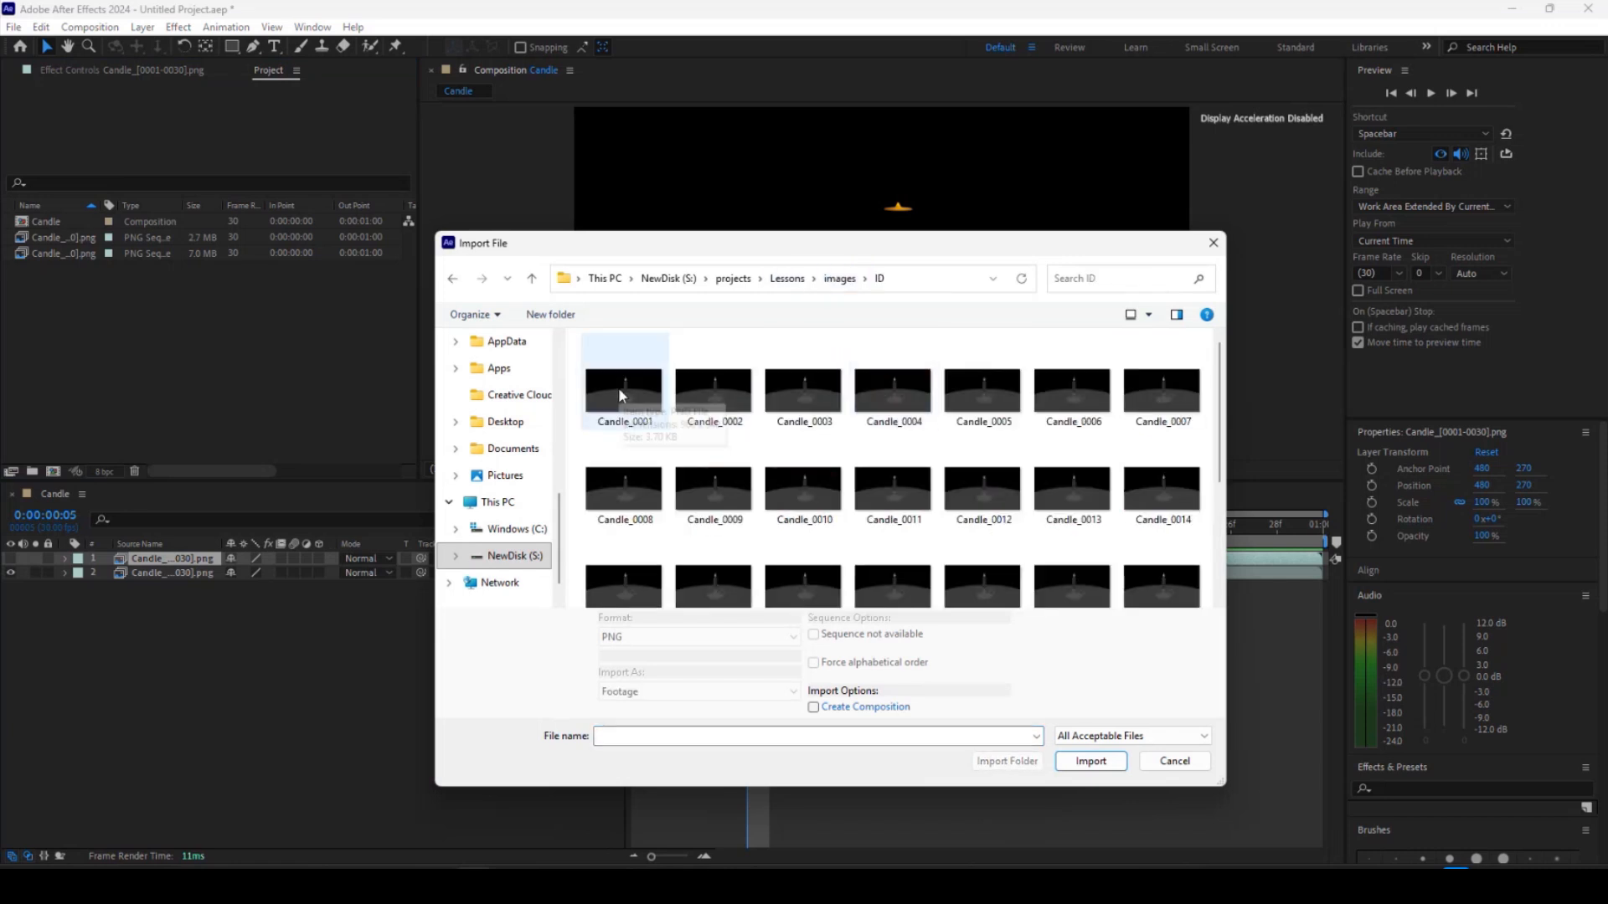
click(1090, 751)
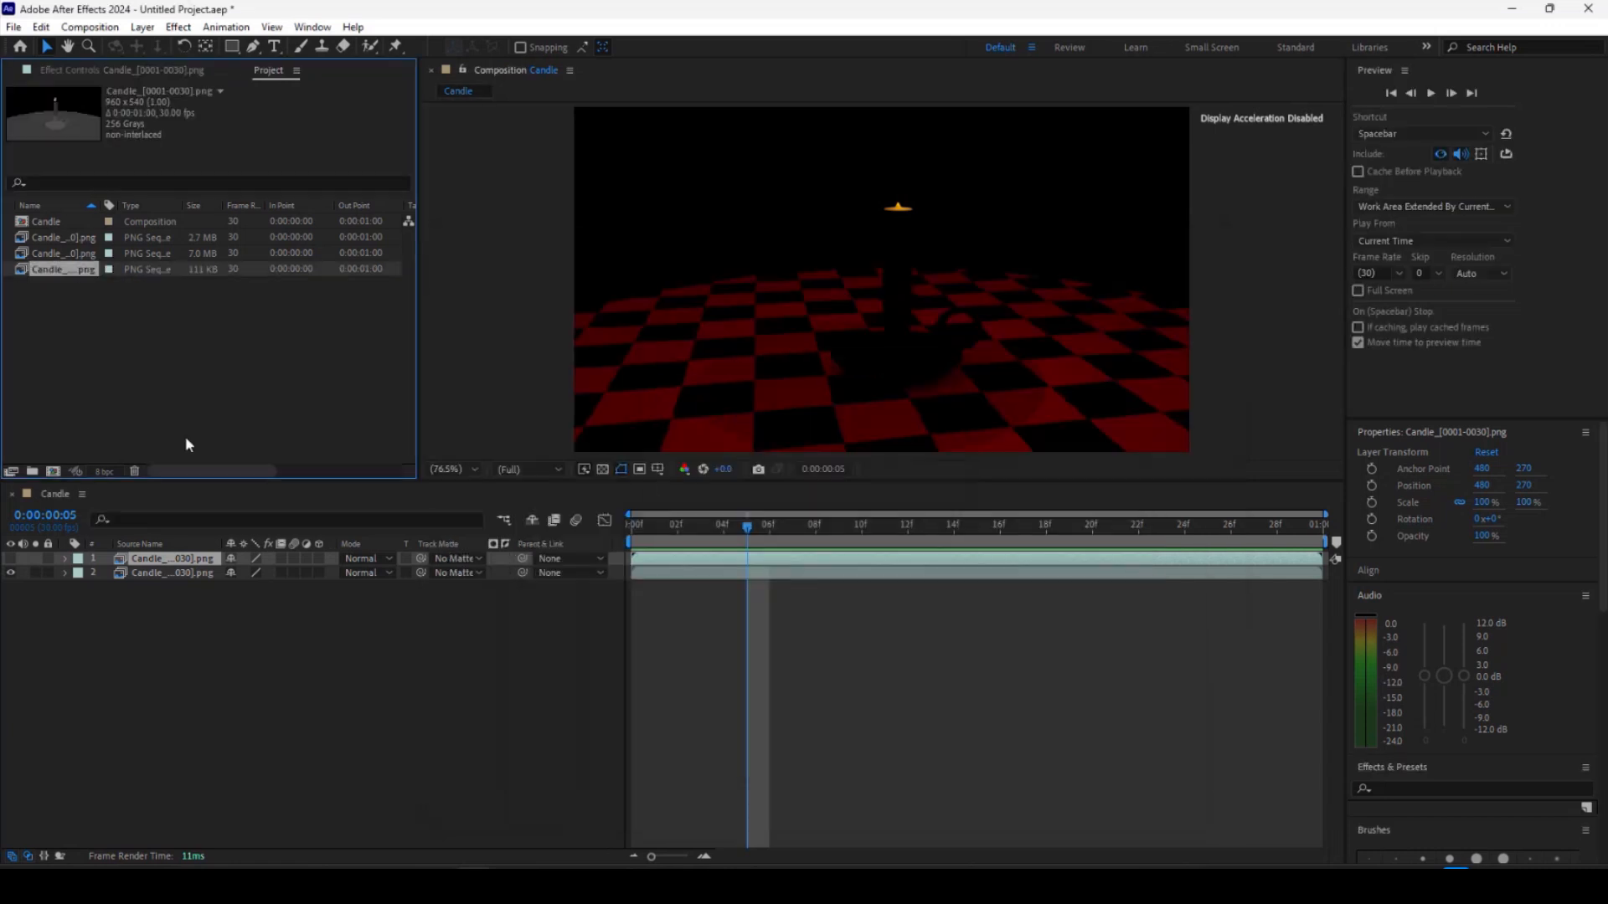
Add the ID sequence to the composition as a new top layer and open the effects list.
drag(57, 276, 120, 556)
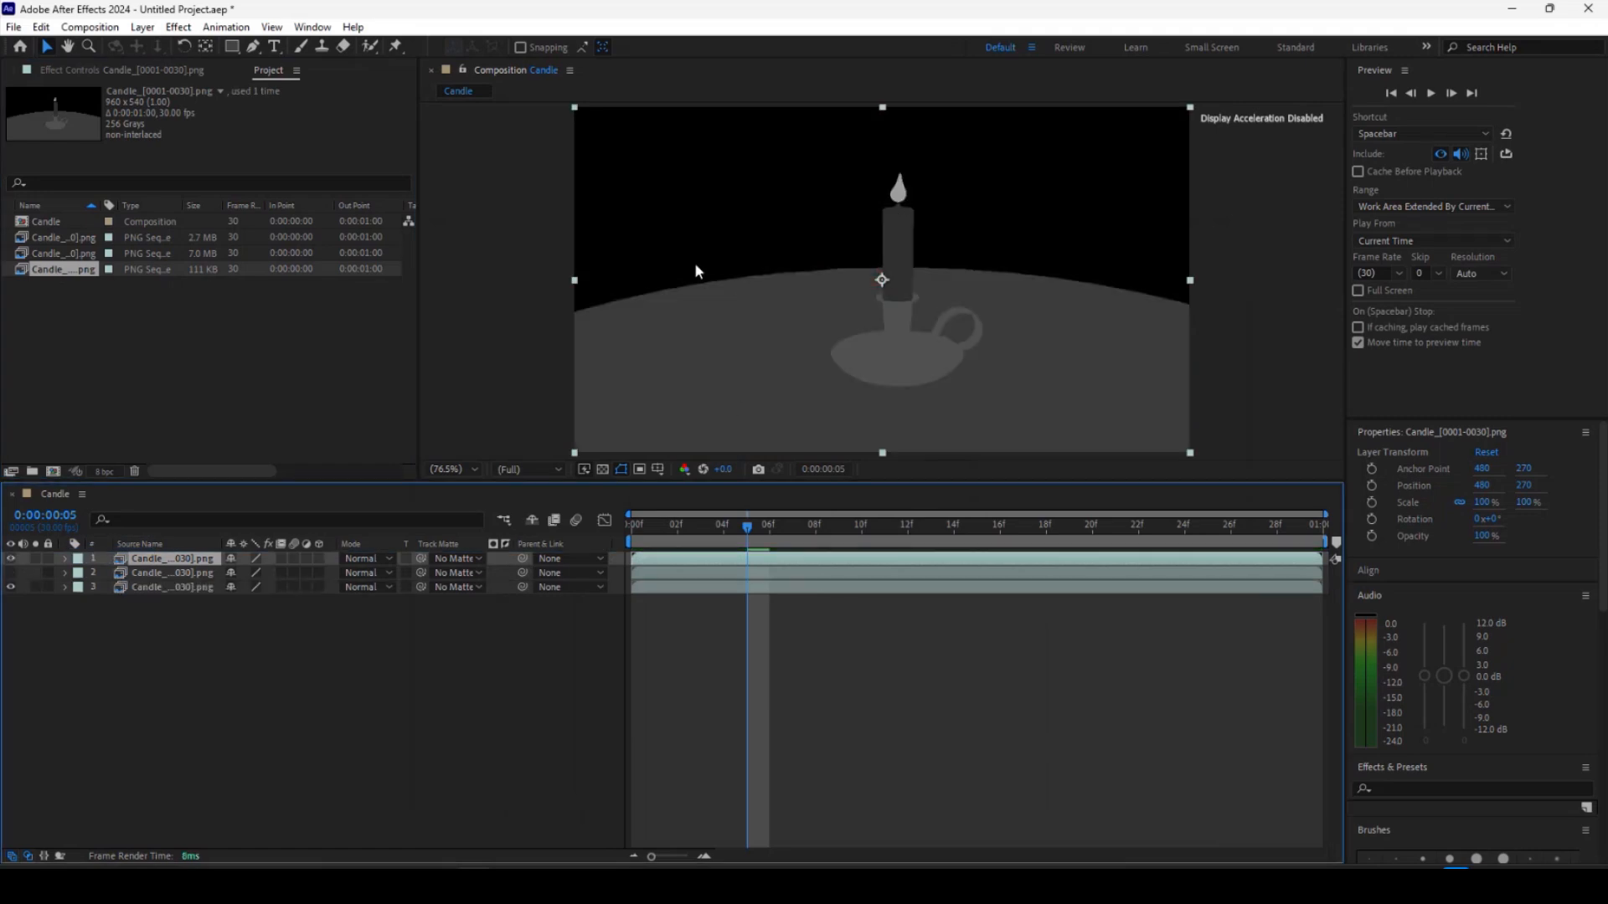
click(180, 27)
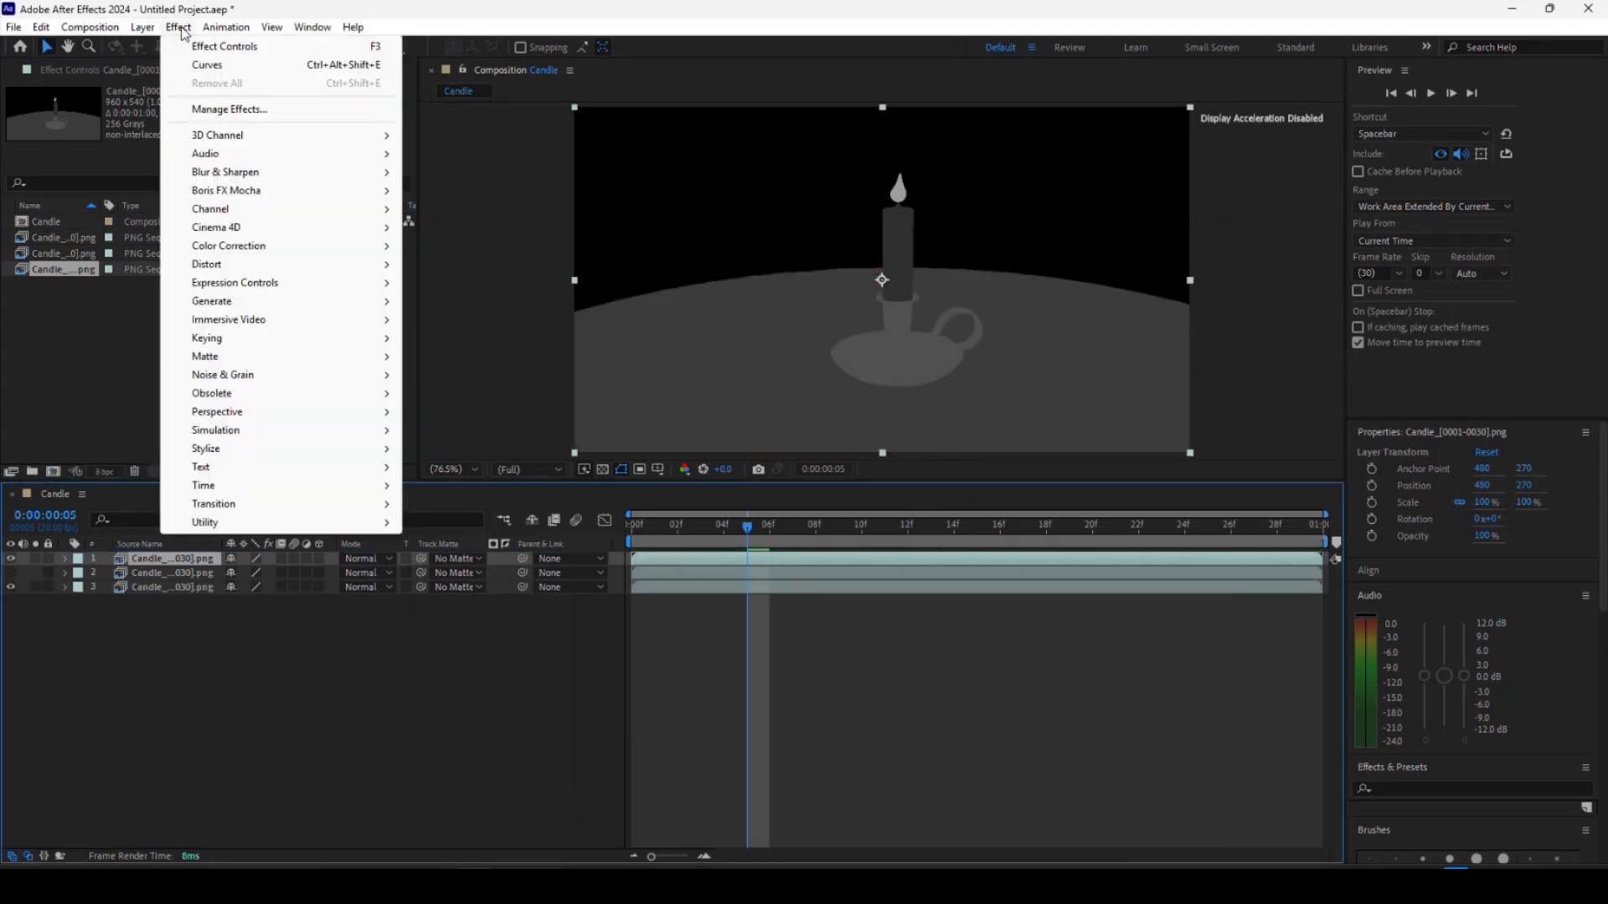
Apply the Curves effect to the ID layer.
mouse_move(269, 253)
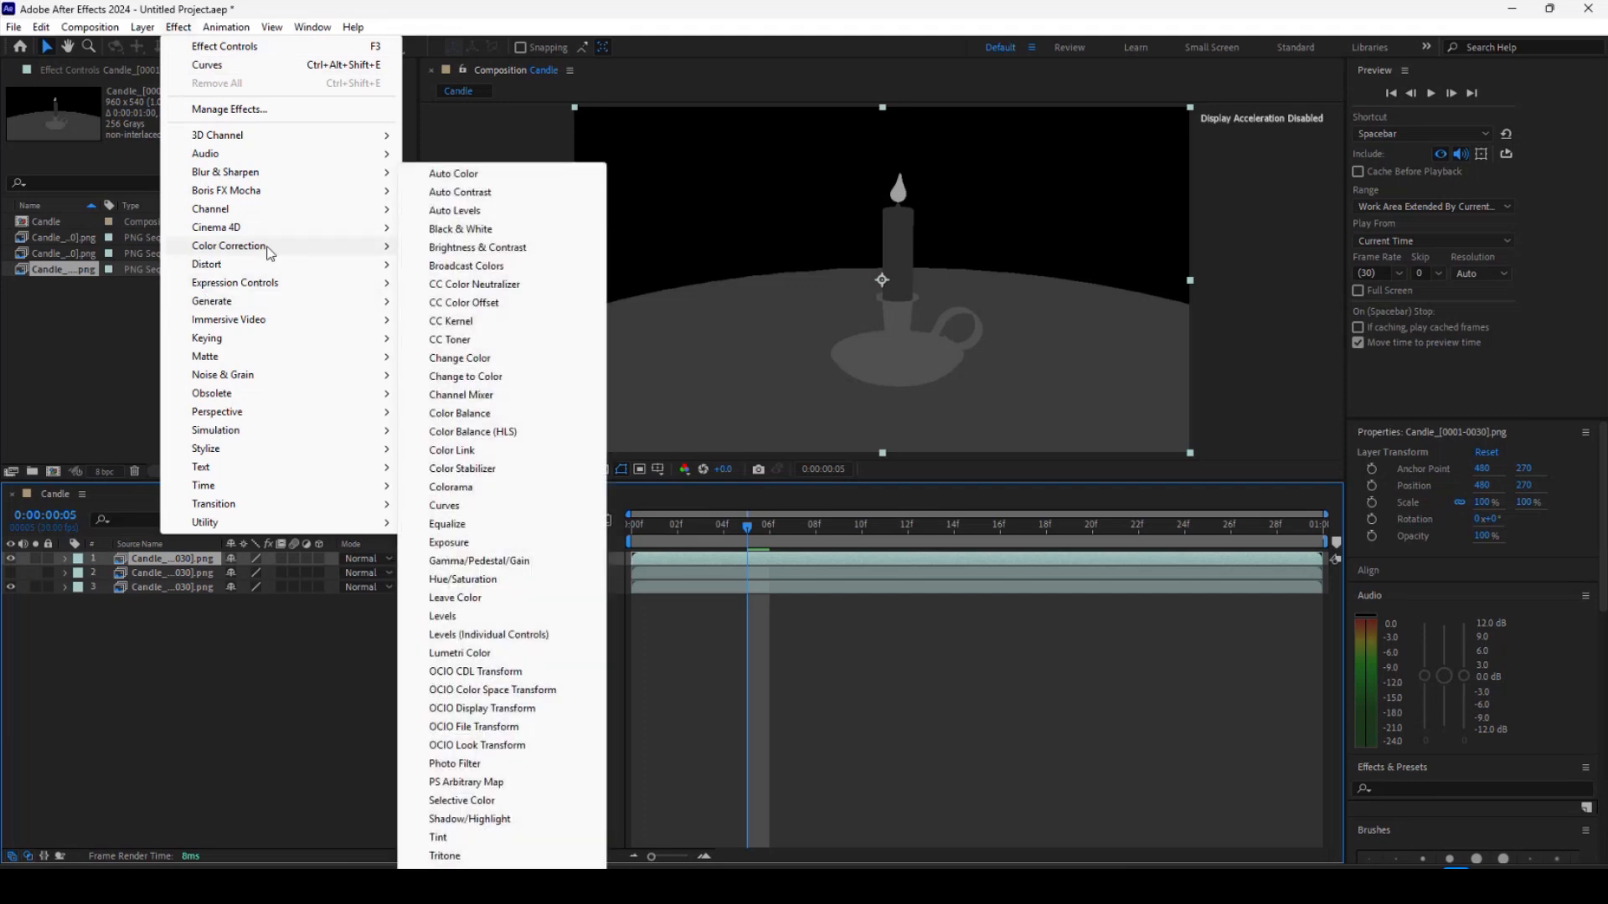
click(444, 506)
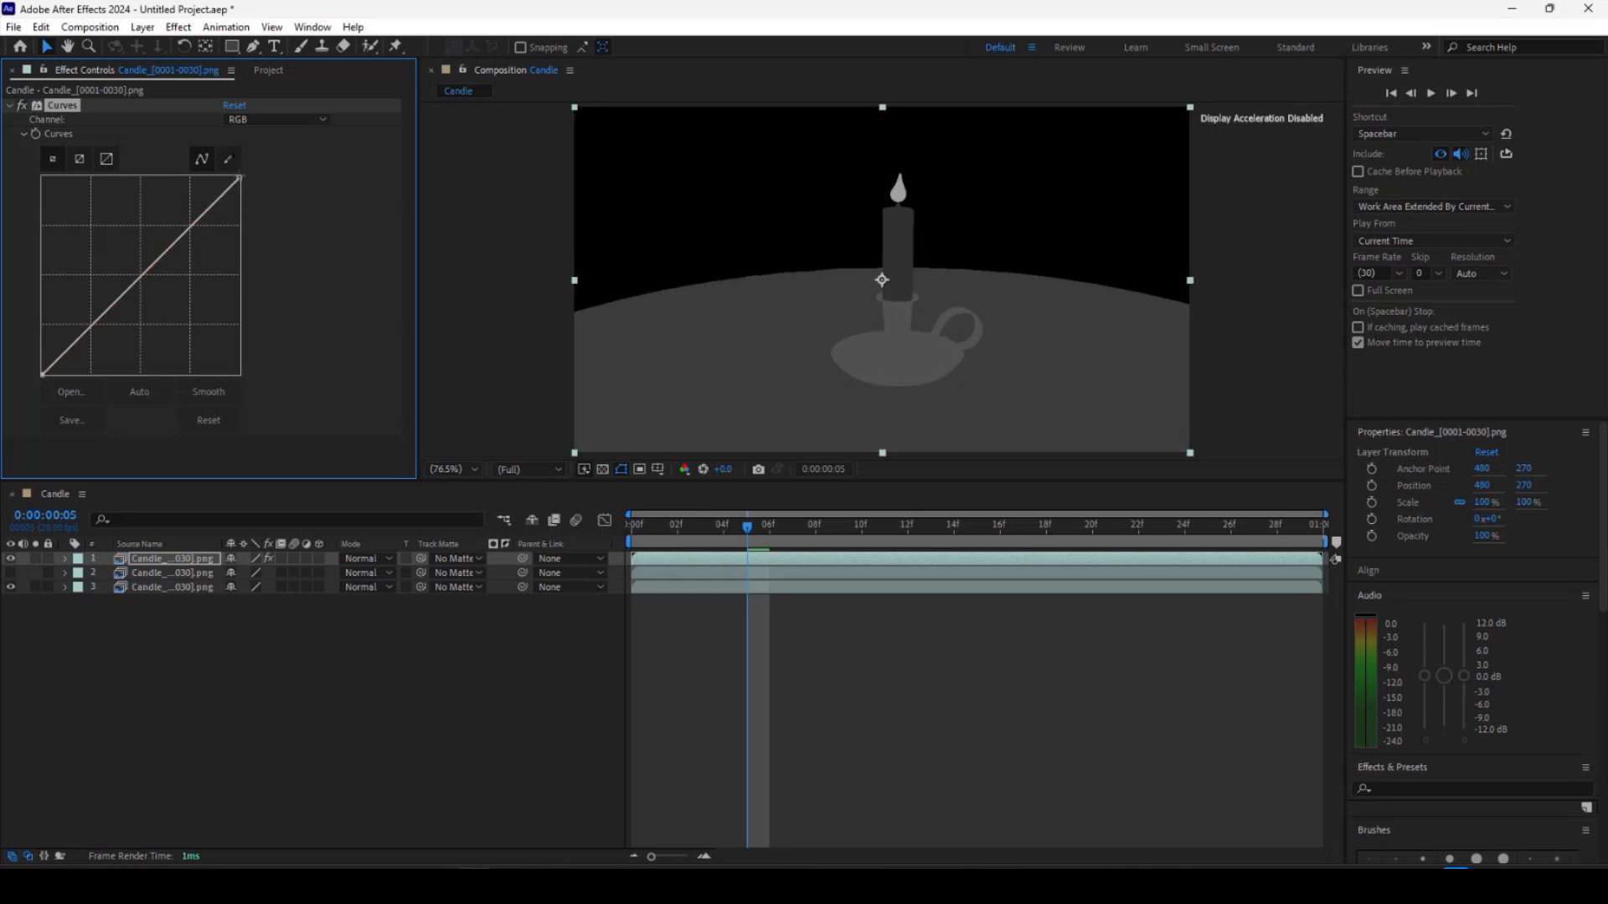
Reshape the Curves into a narrow peak so only the floor area of the ID pass turns white.
drag(240, 177, 278, 375)
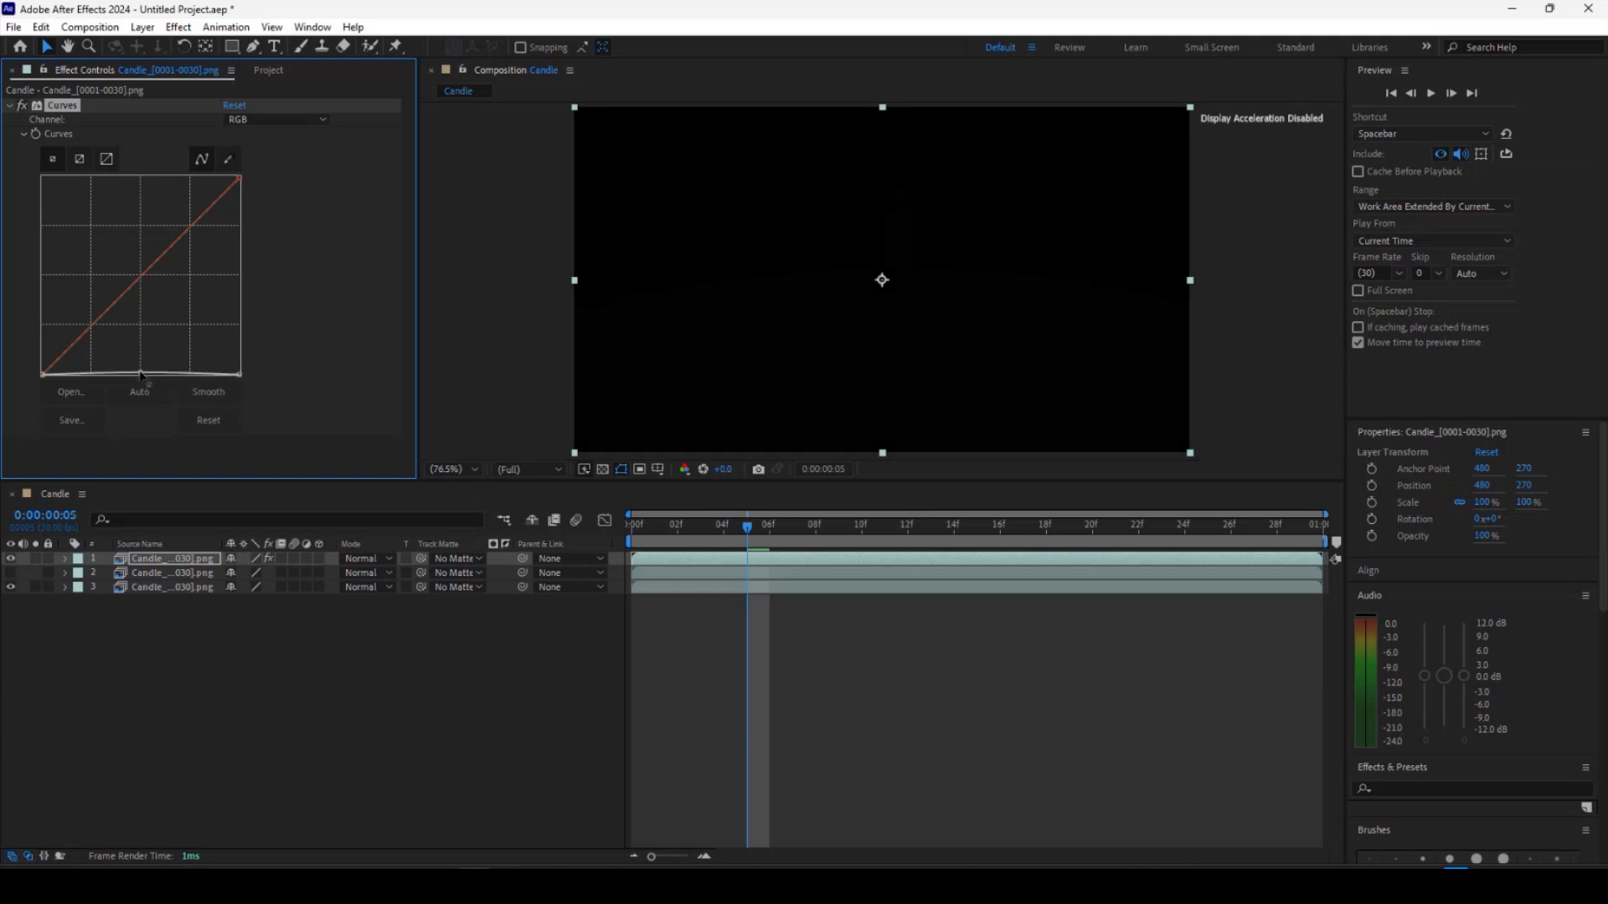
drag(140, 375, 144, 181)
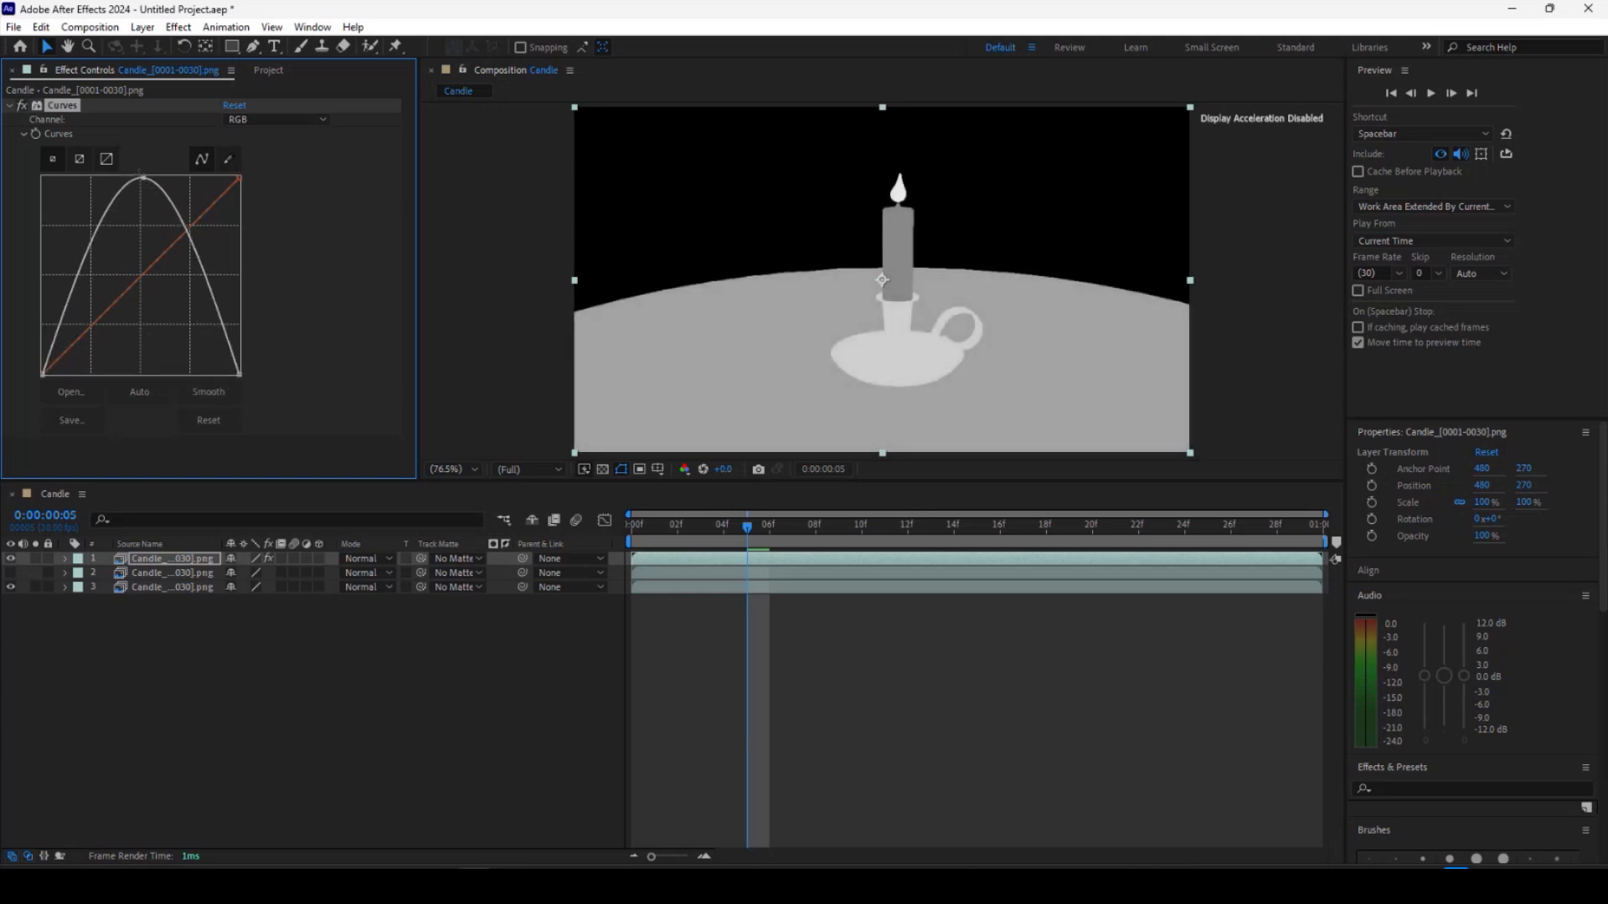
drag(142, 177, 79, 177)
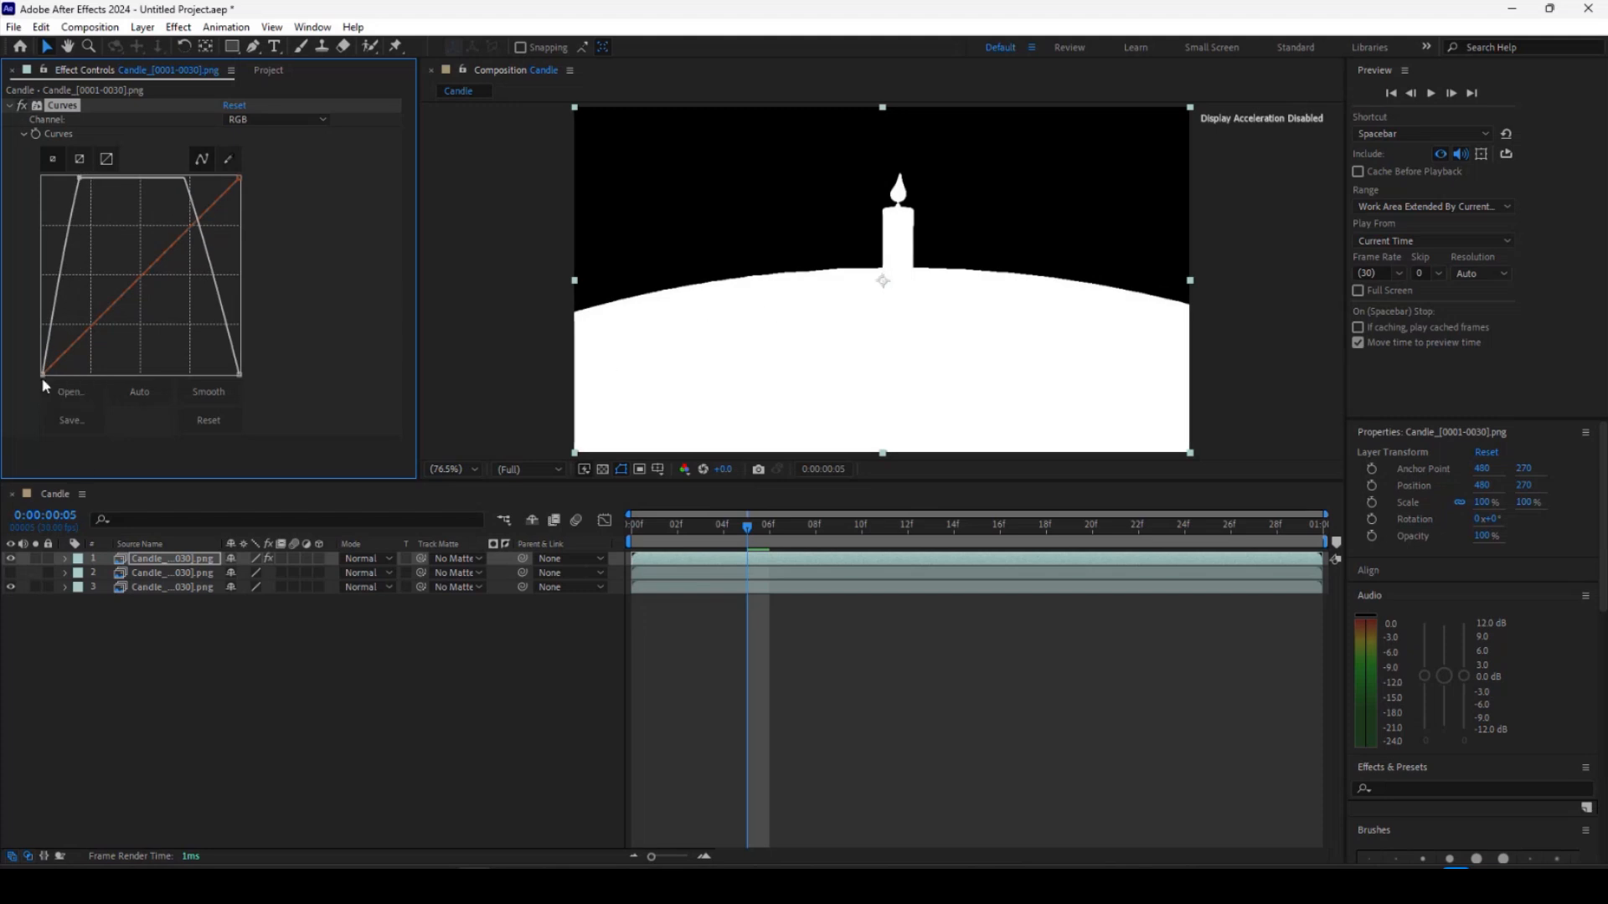
drag(43, 374, 58, 374)
drag(240, 375, 104, 385)
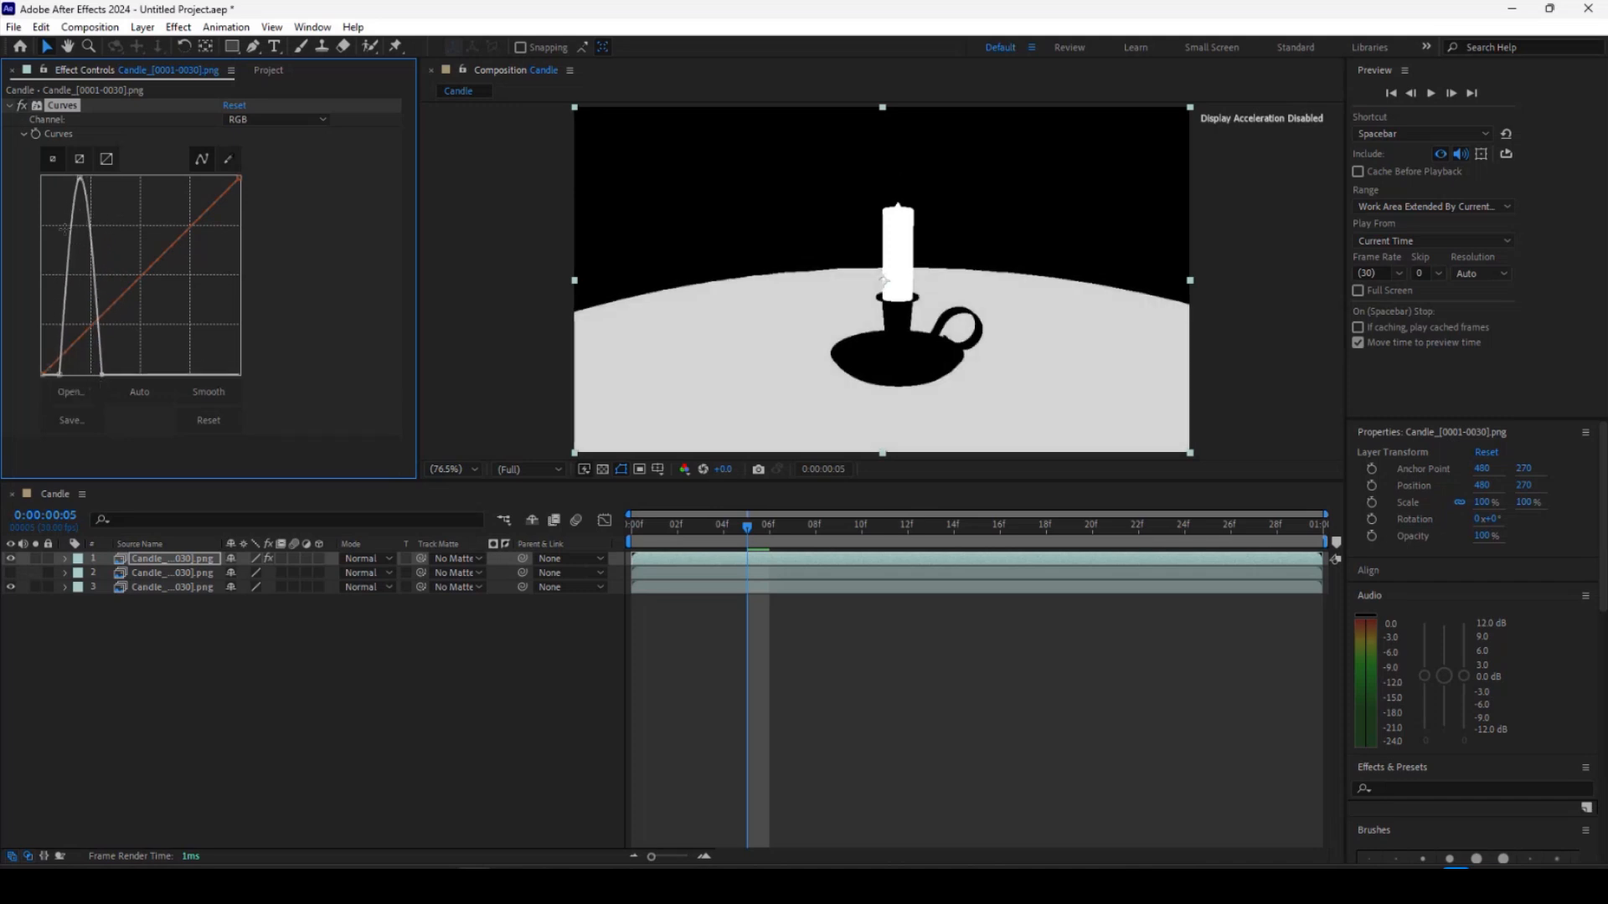
drag(79, 178, 97, 178)
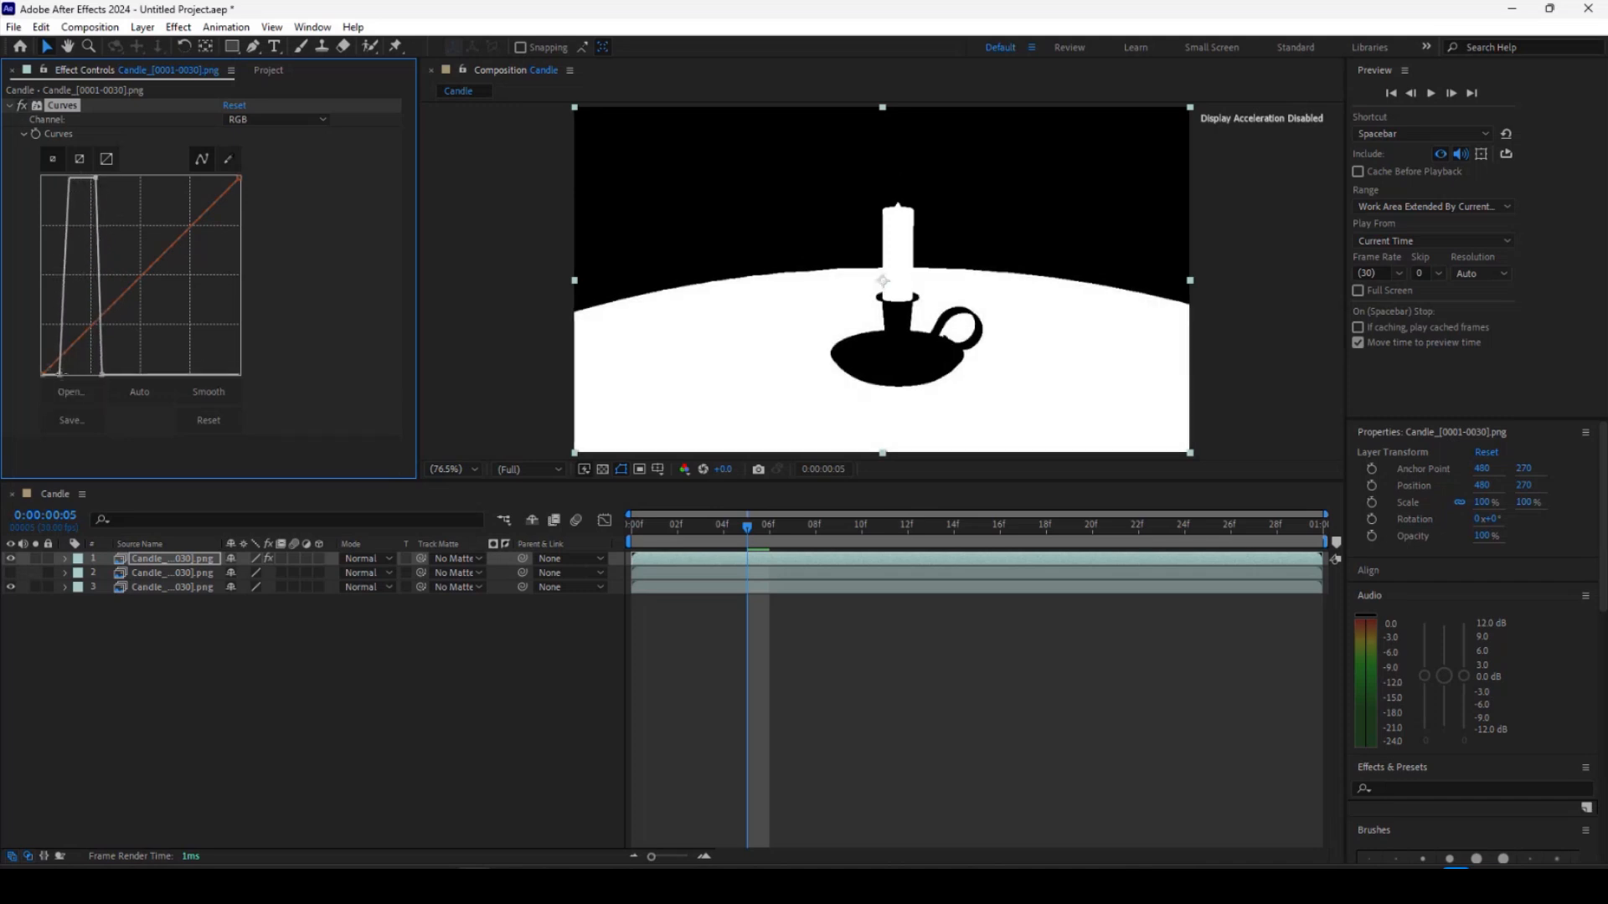
drag(60, 374, 80, 381)
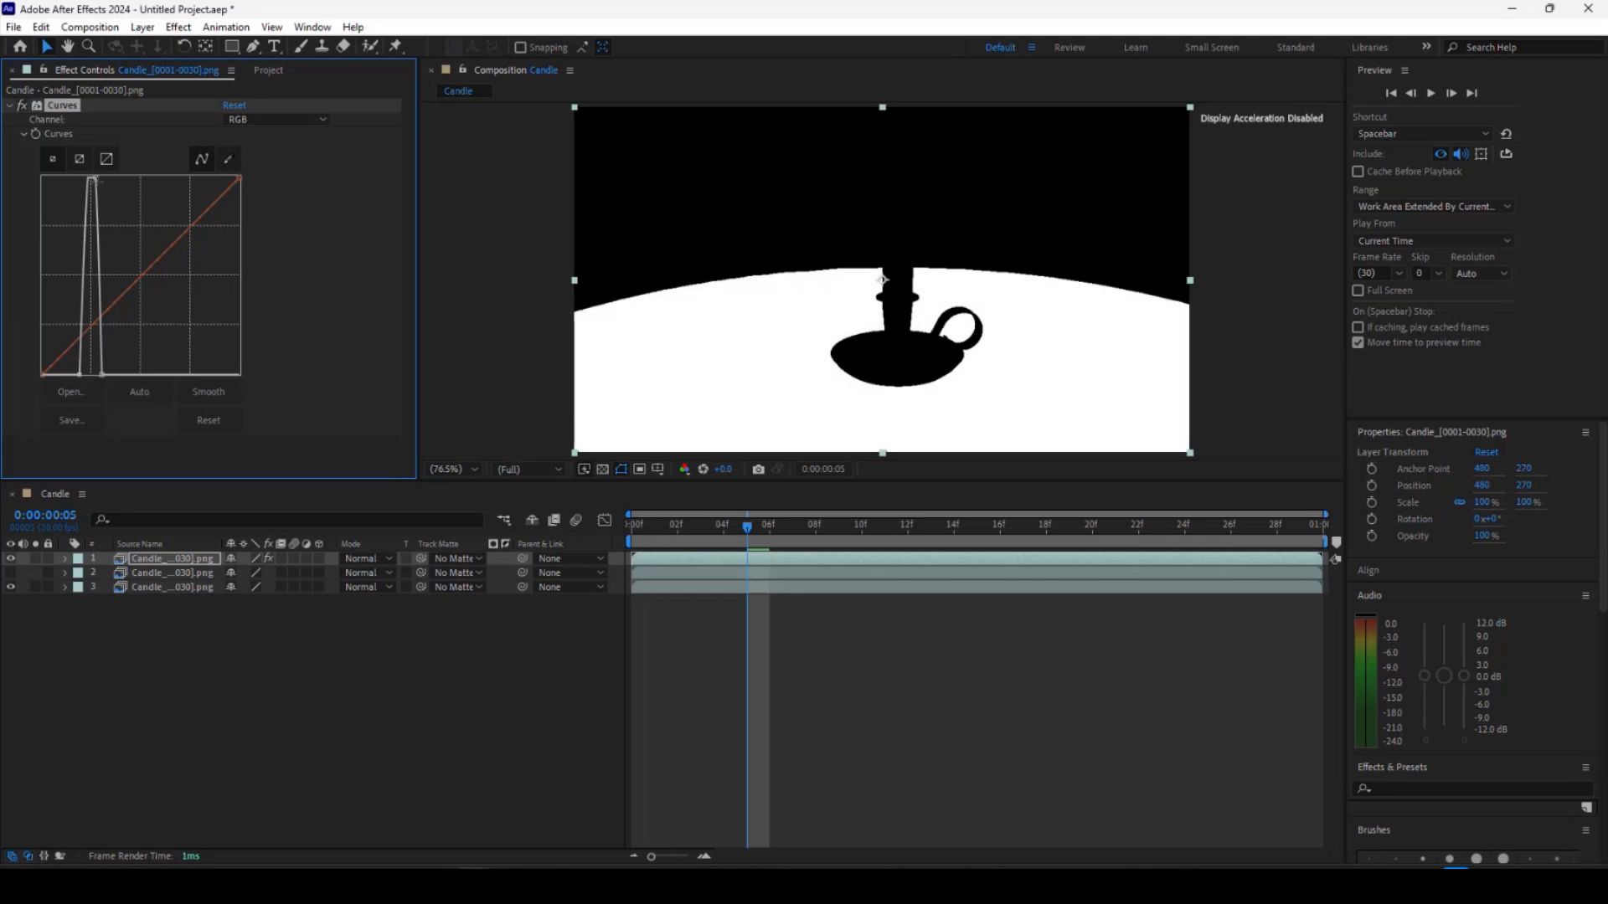
drag(94, 179, 99, 182)
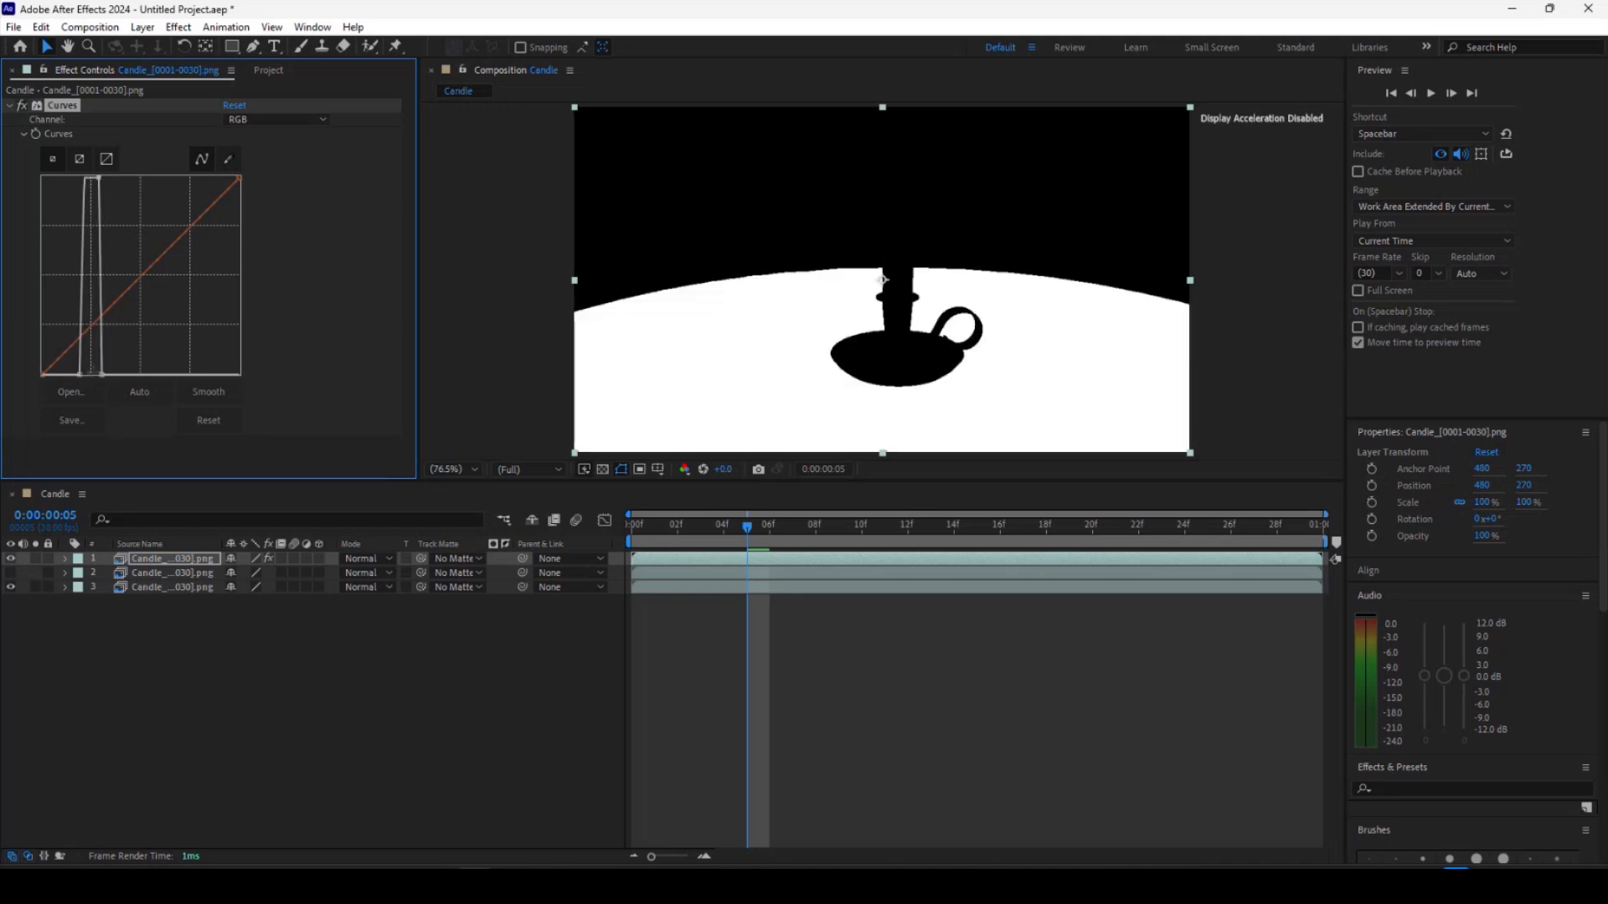
drag(80, 375, 81, 376)
Return the playhead to the first frame and move the ID layer down to second position in the stack.
drag(746, 535, 631, 536)
key(ctrl+0)
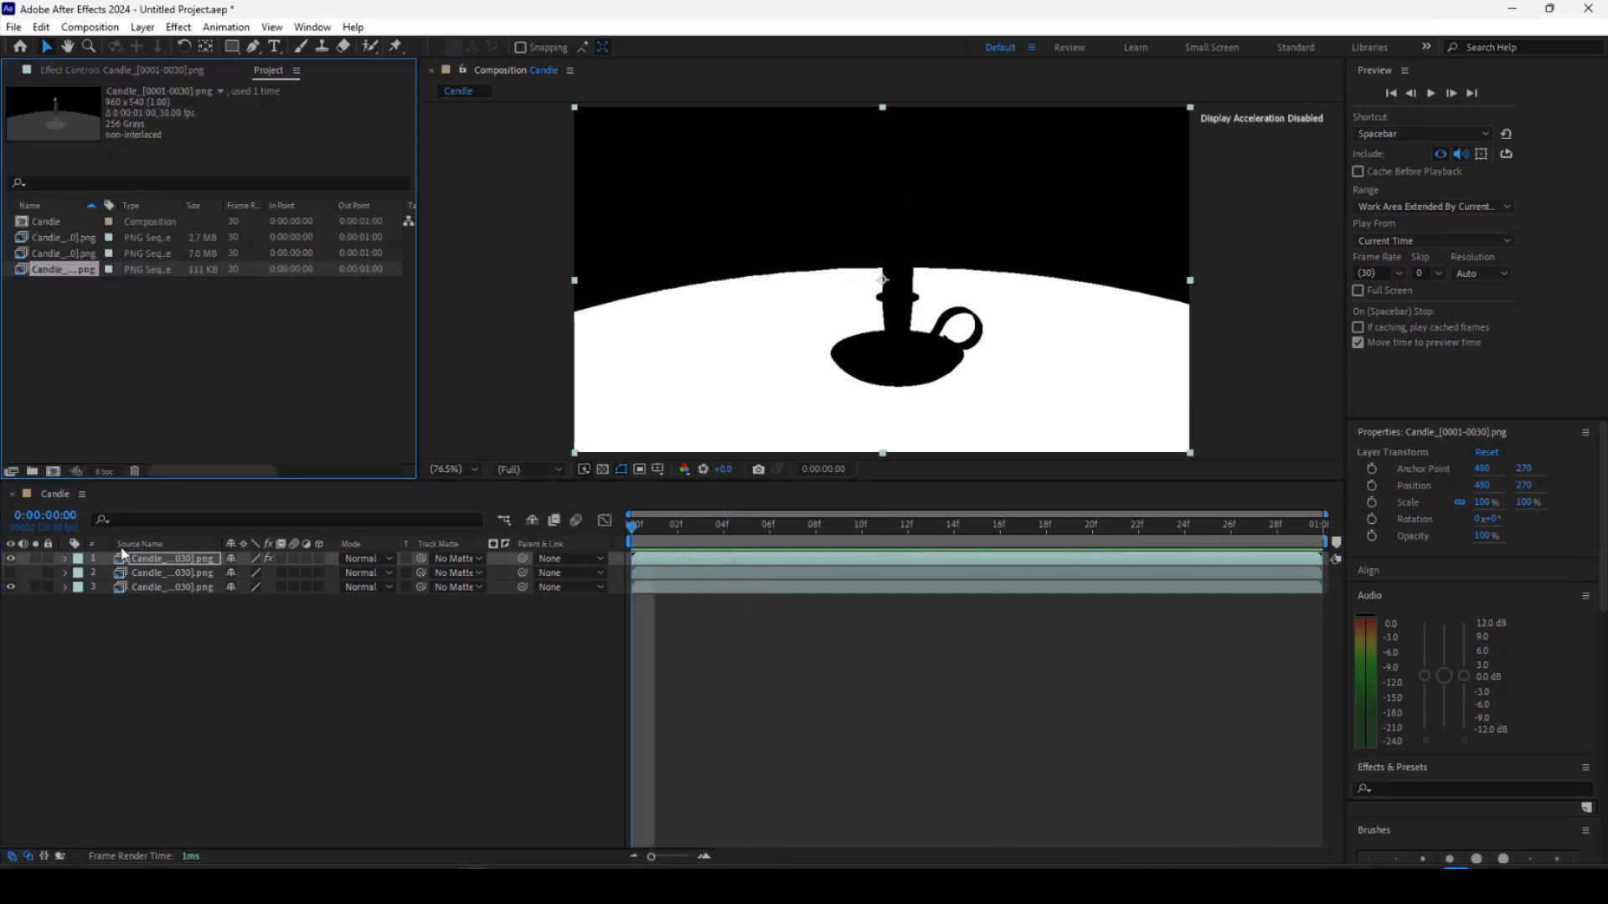
drag(158, 566, 149, 579)
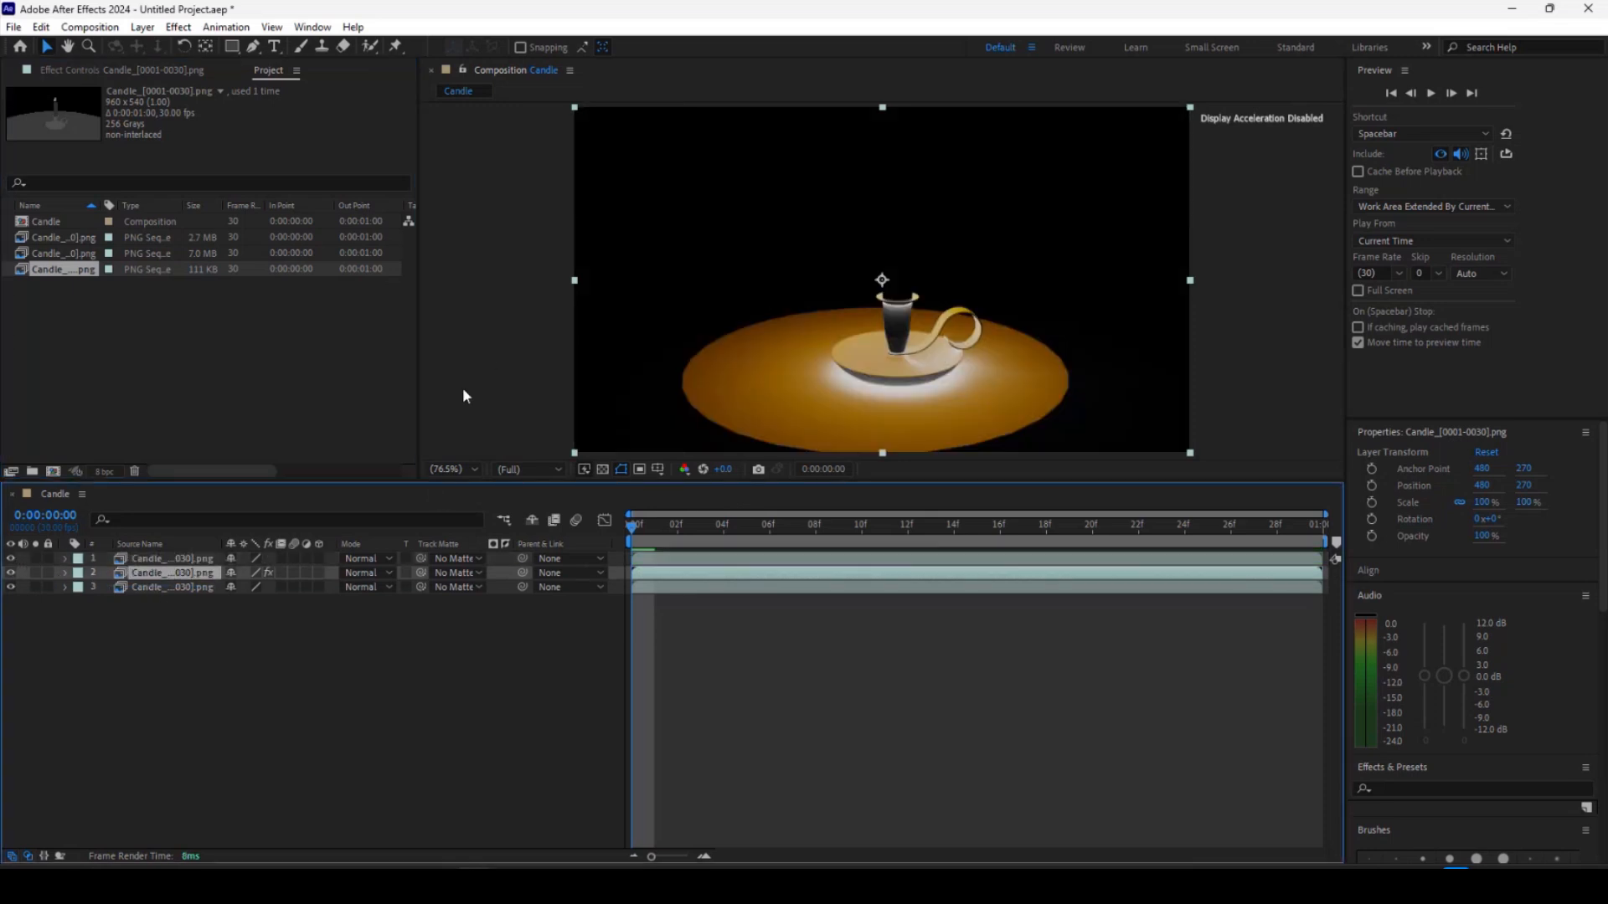
Set the top layer's track matte to layer 2, the ID layer, and switch it to a luma matte.
click(468, 563)
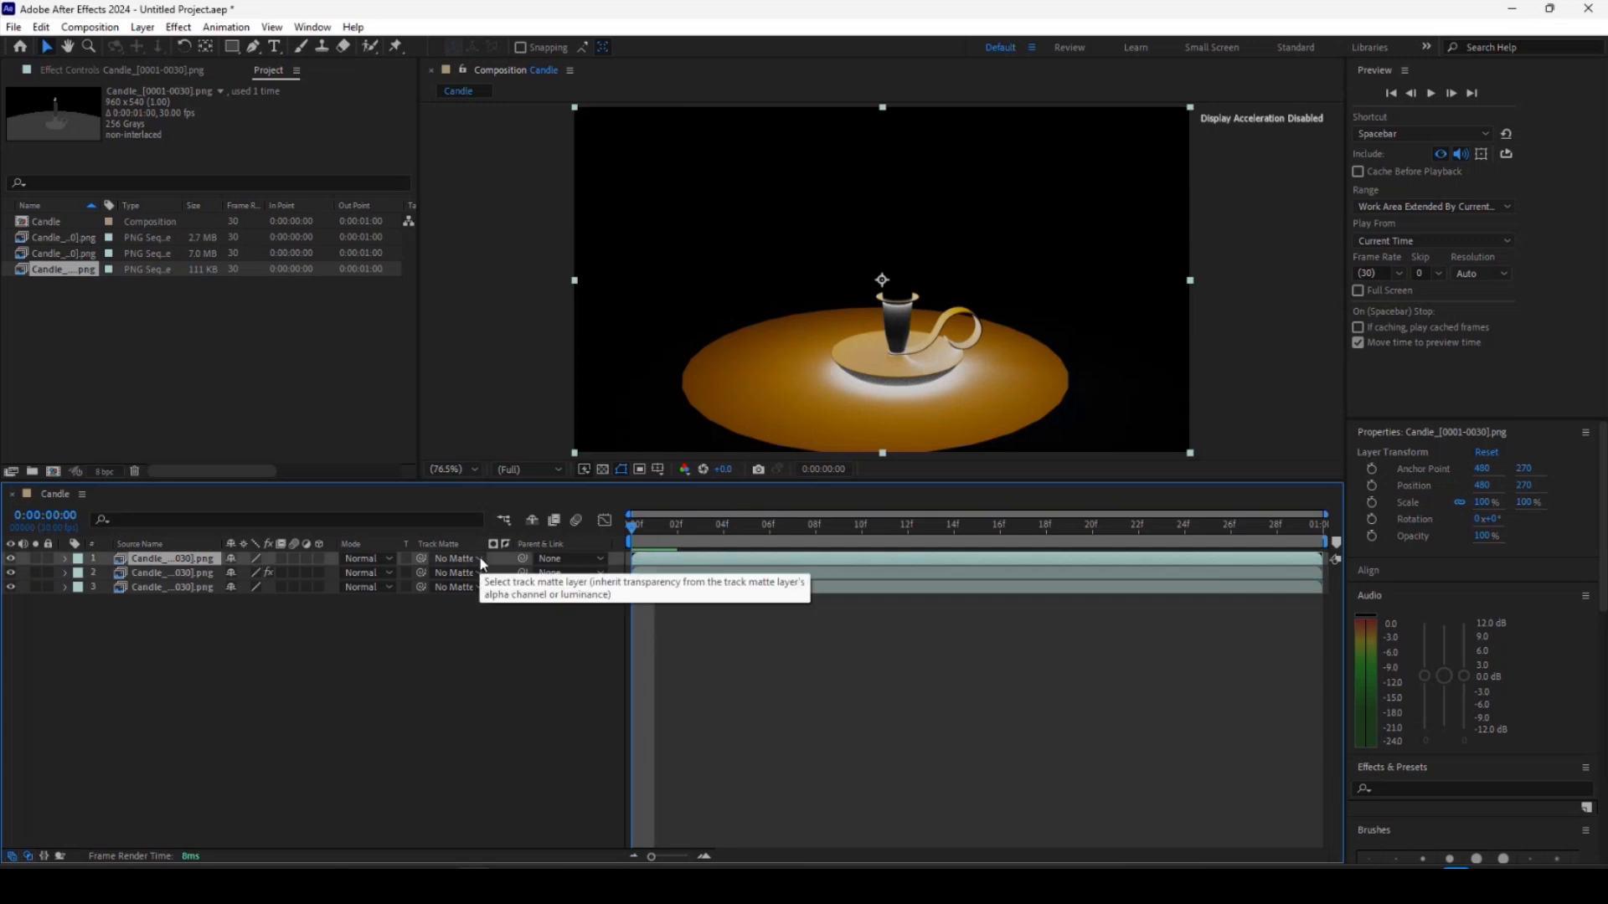
click(482, 562)
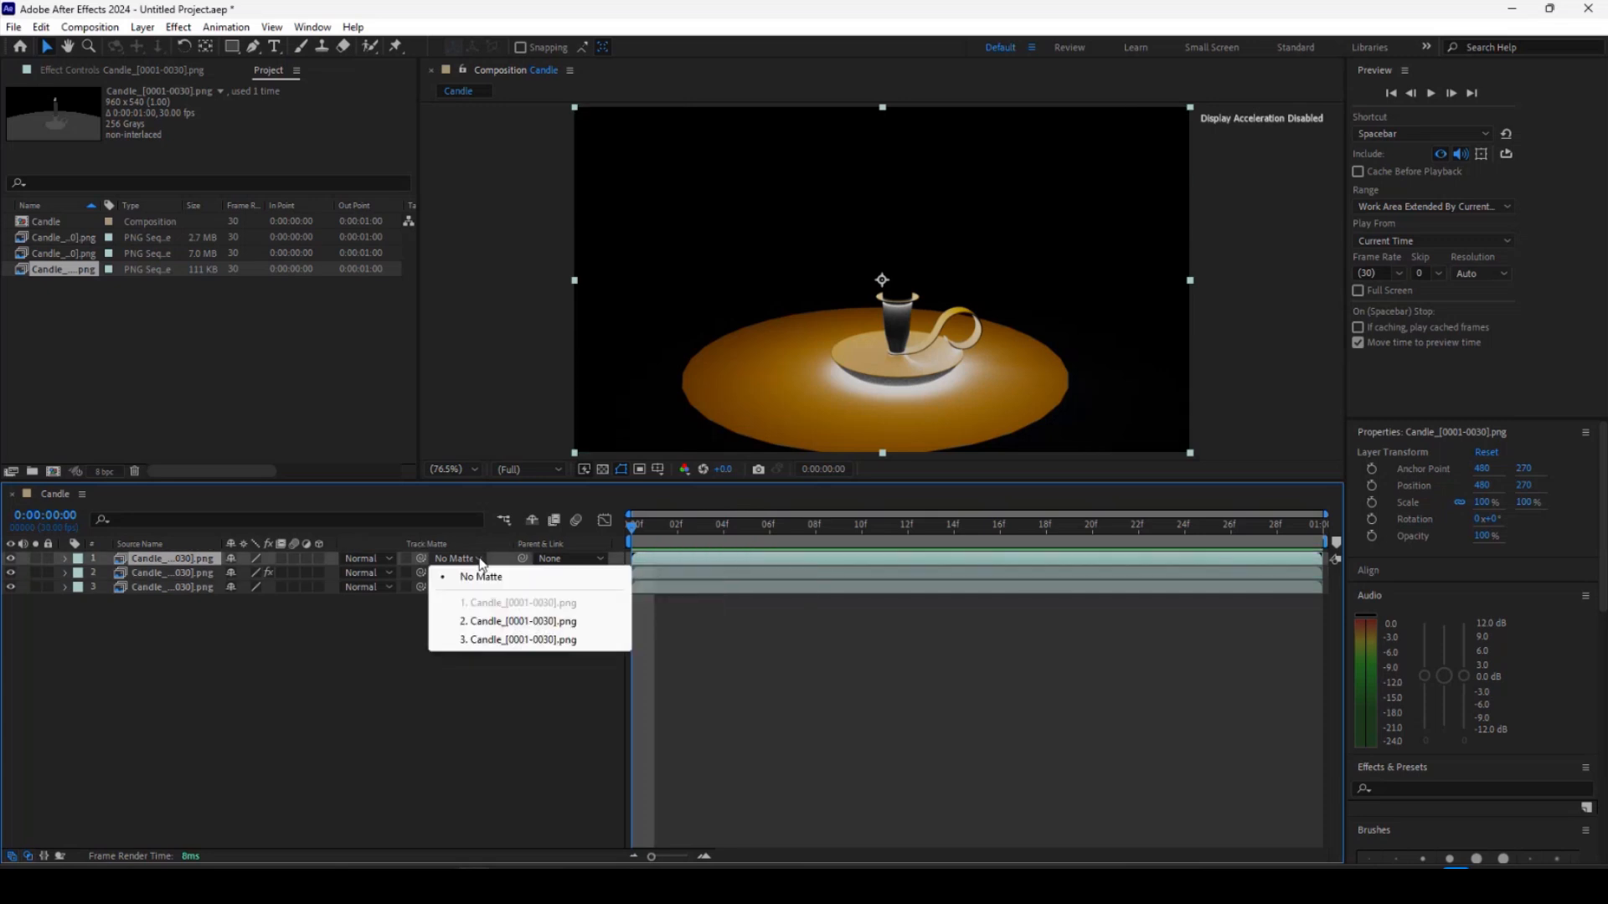
click(489, 622)
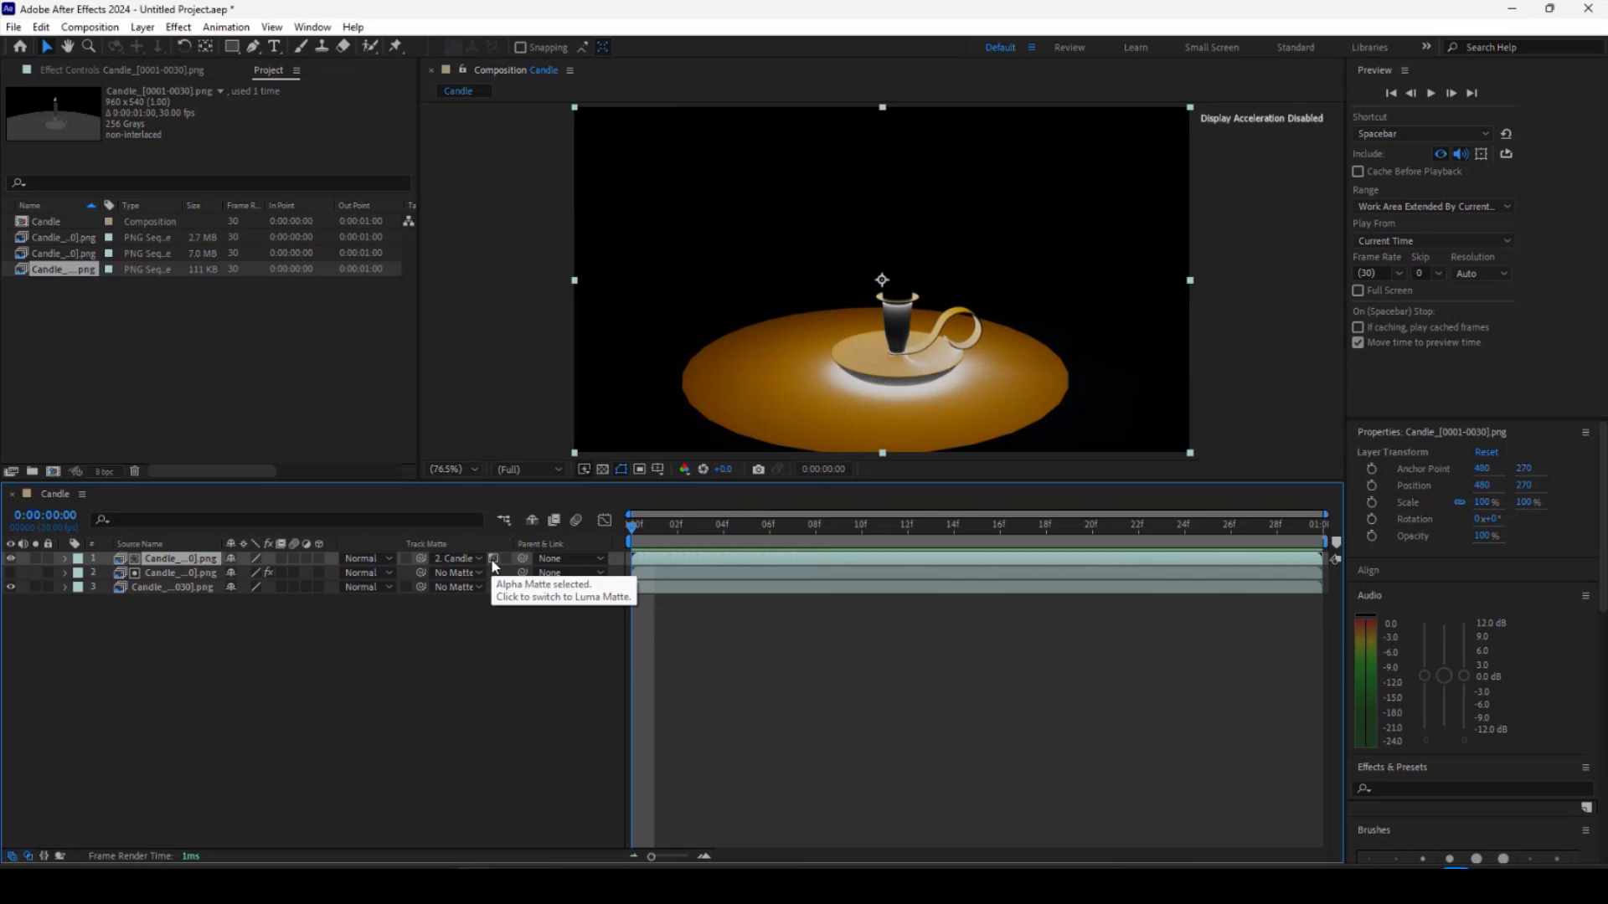
click(493, 561)
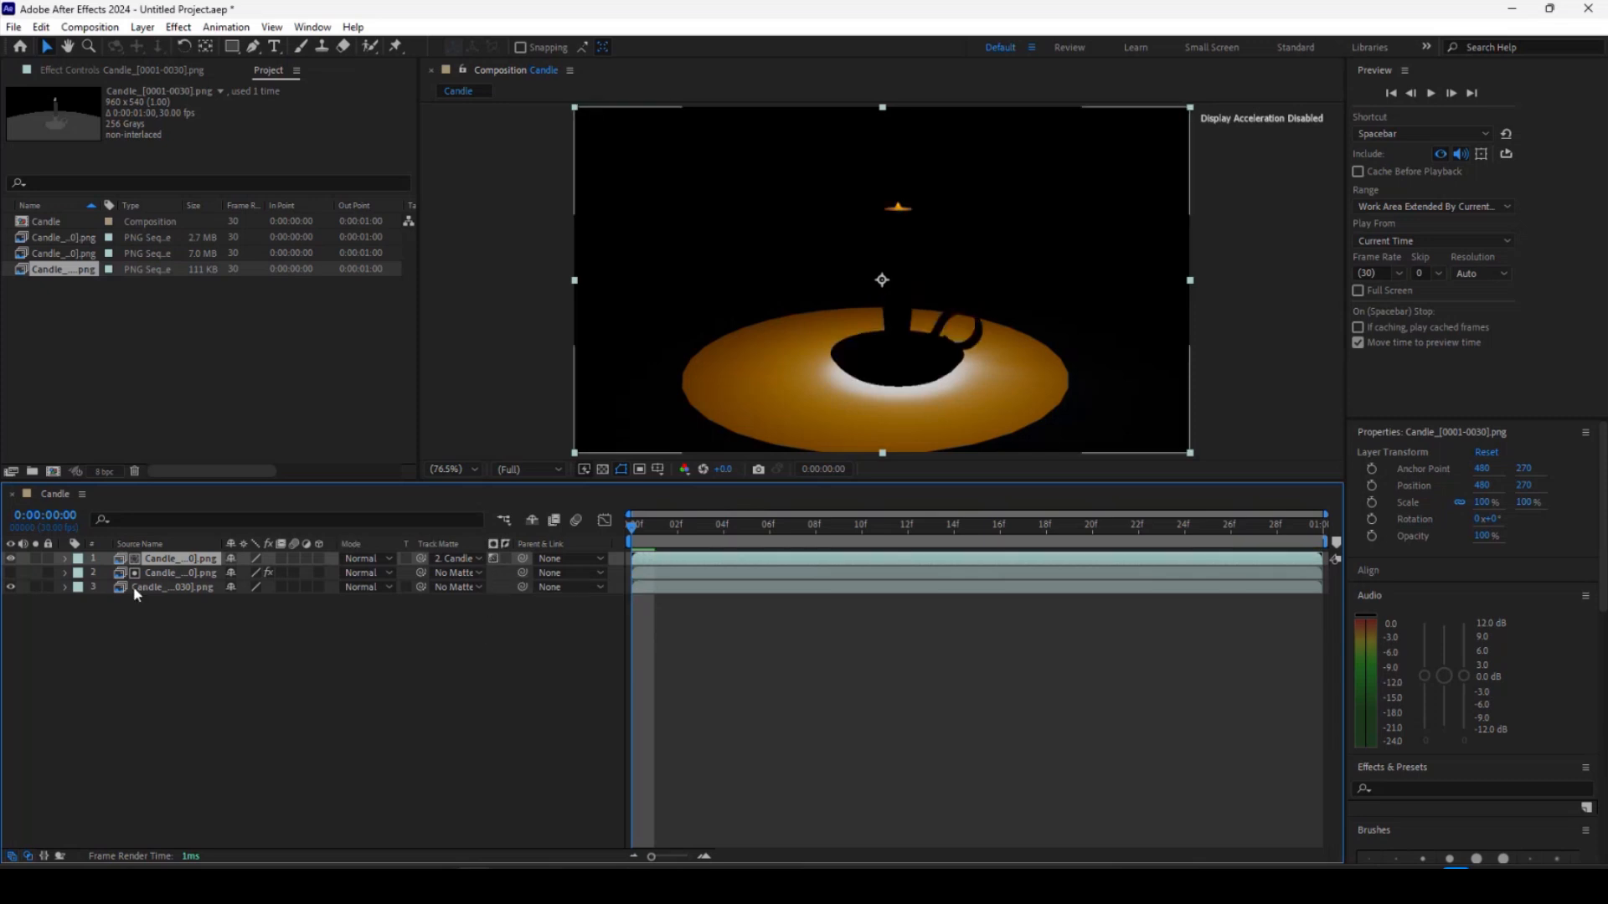
Toggle the visibility of the top and bottom layers to compare the matted result.
click(11, 588)
click(11, 586)
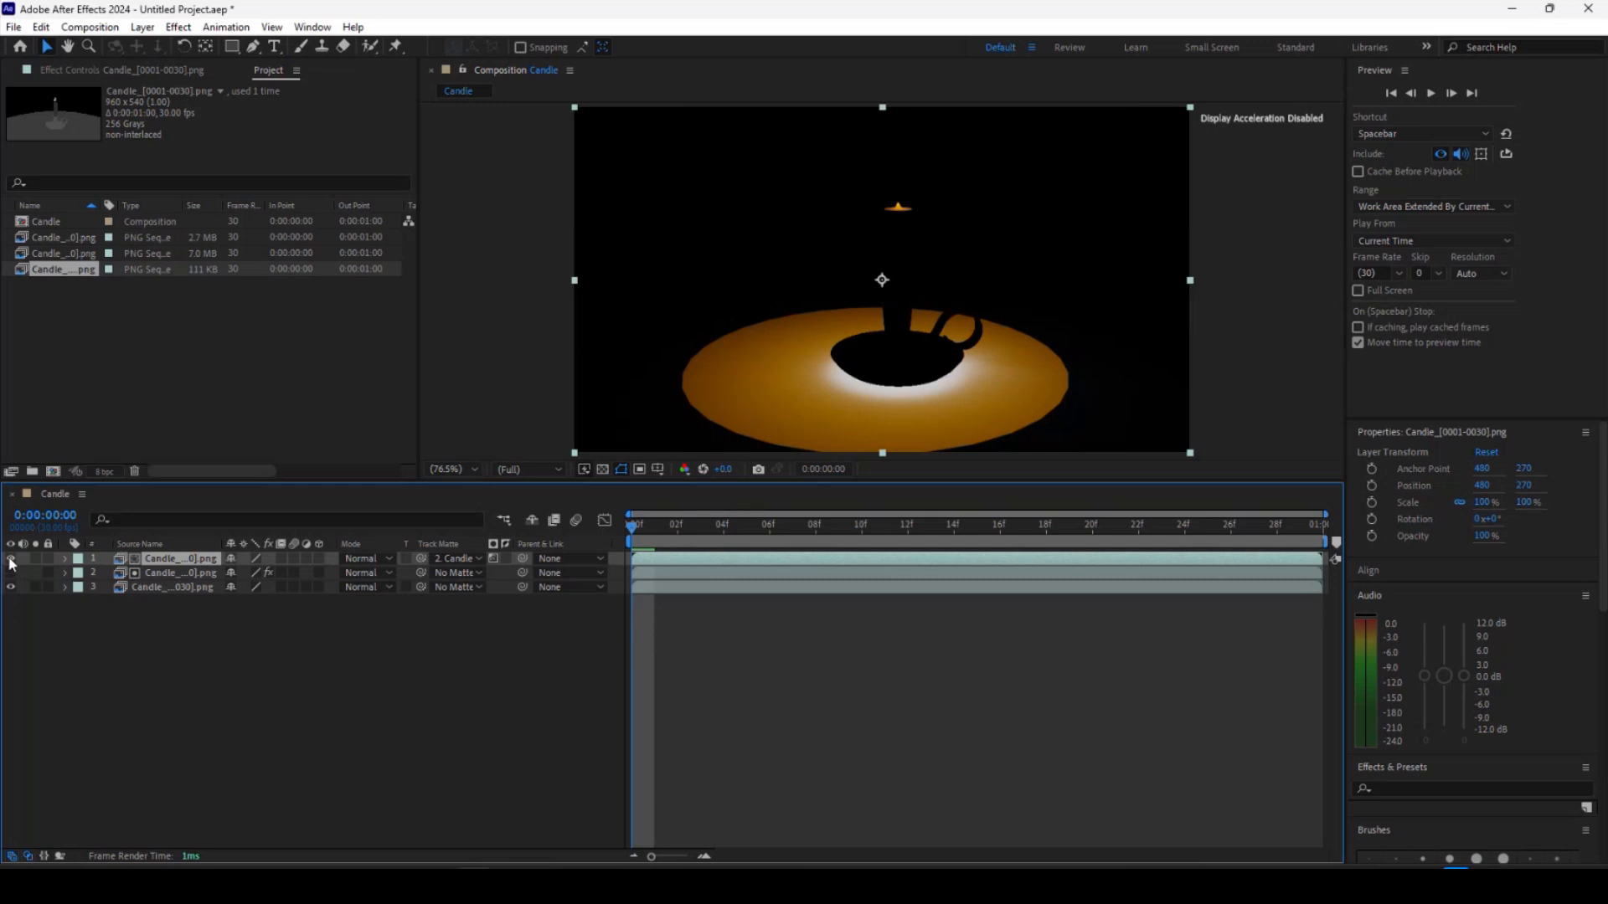
click(9, 559)
click(9, 559)
click(9, 558)
click(10, 559)
click(10, 560)
click(10, 559)
click(10, 559)
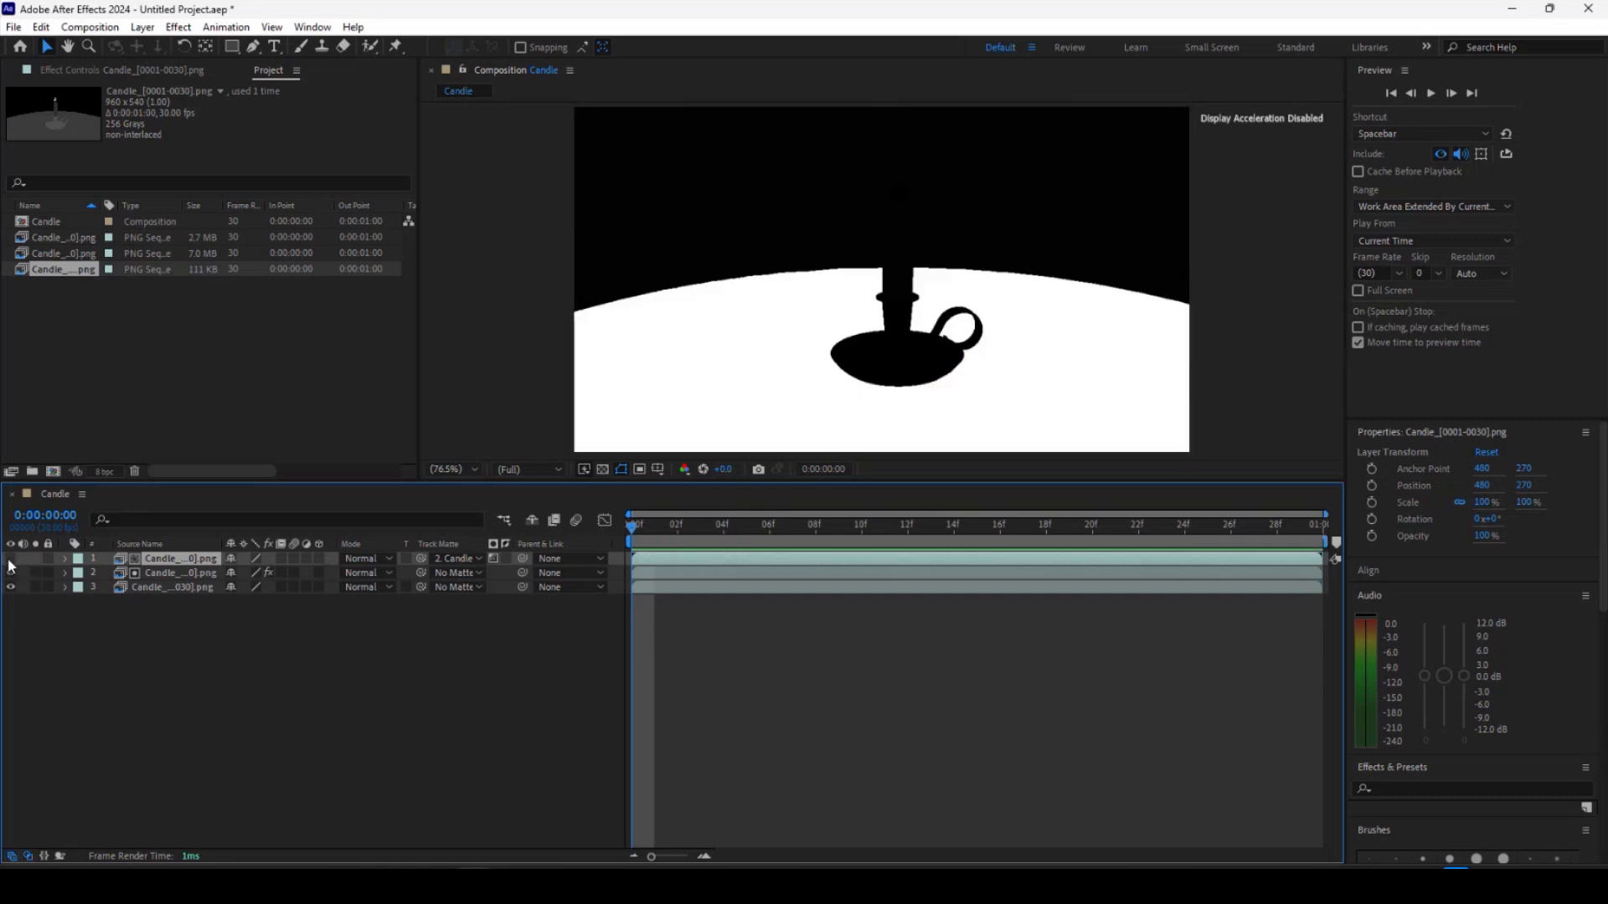
click(10, 560)
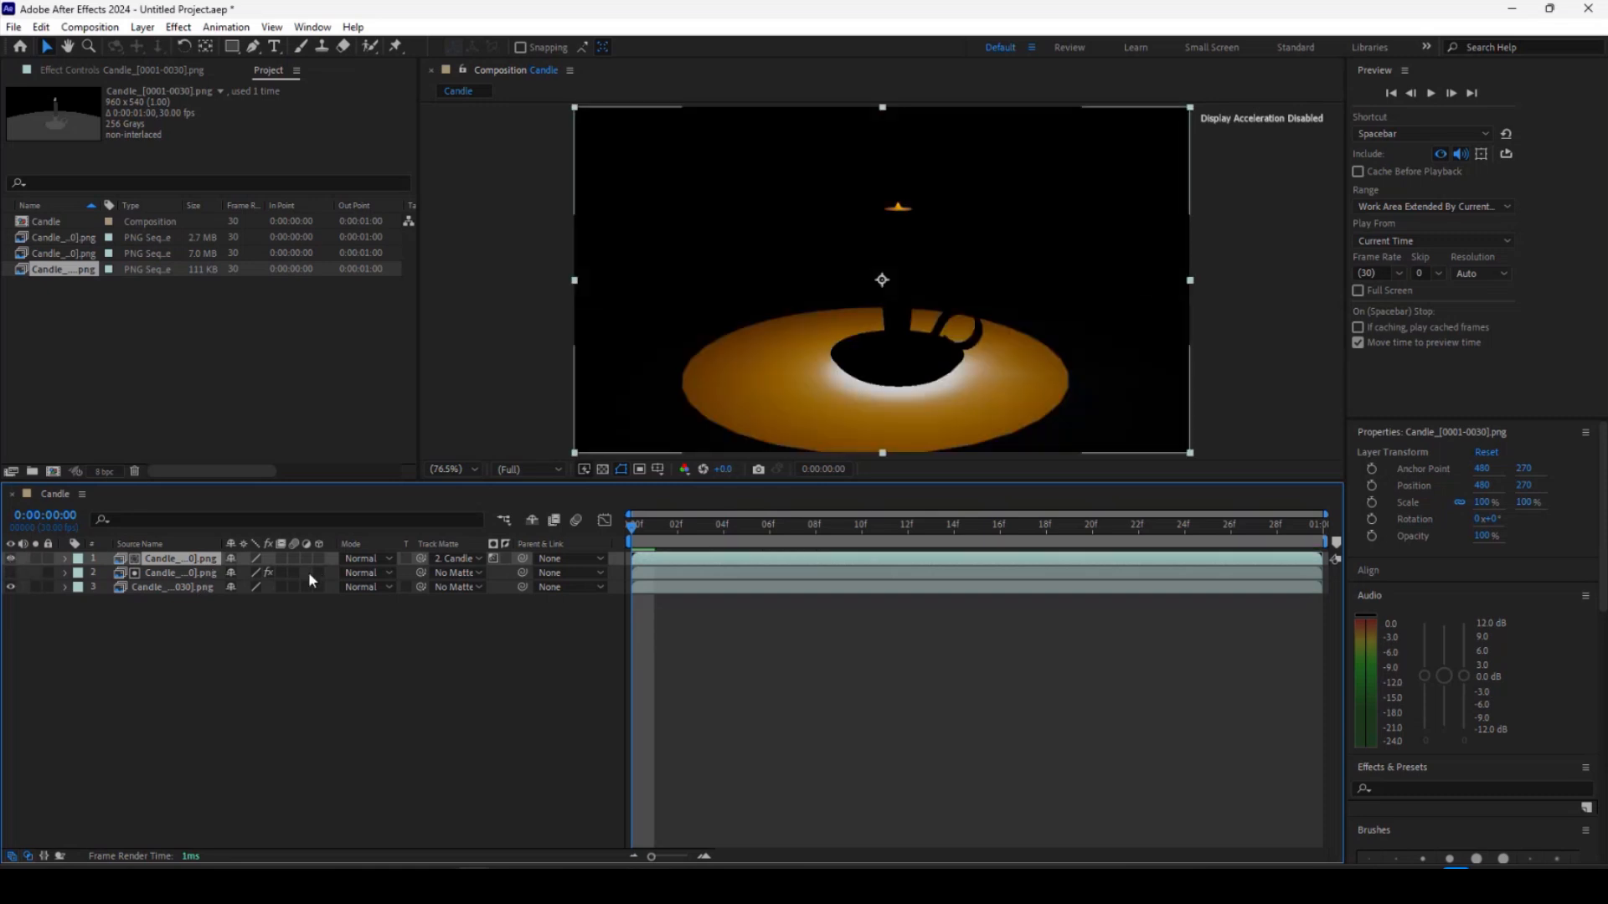
Set the top layer's blending mode to Add.
click(389, 559)
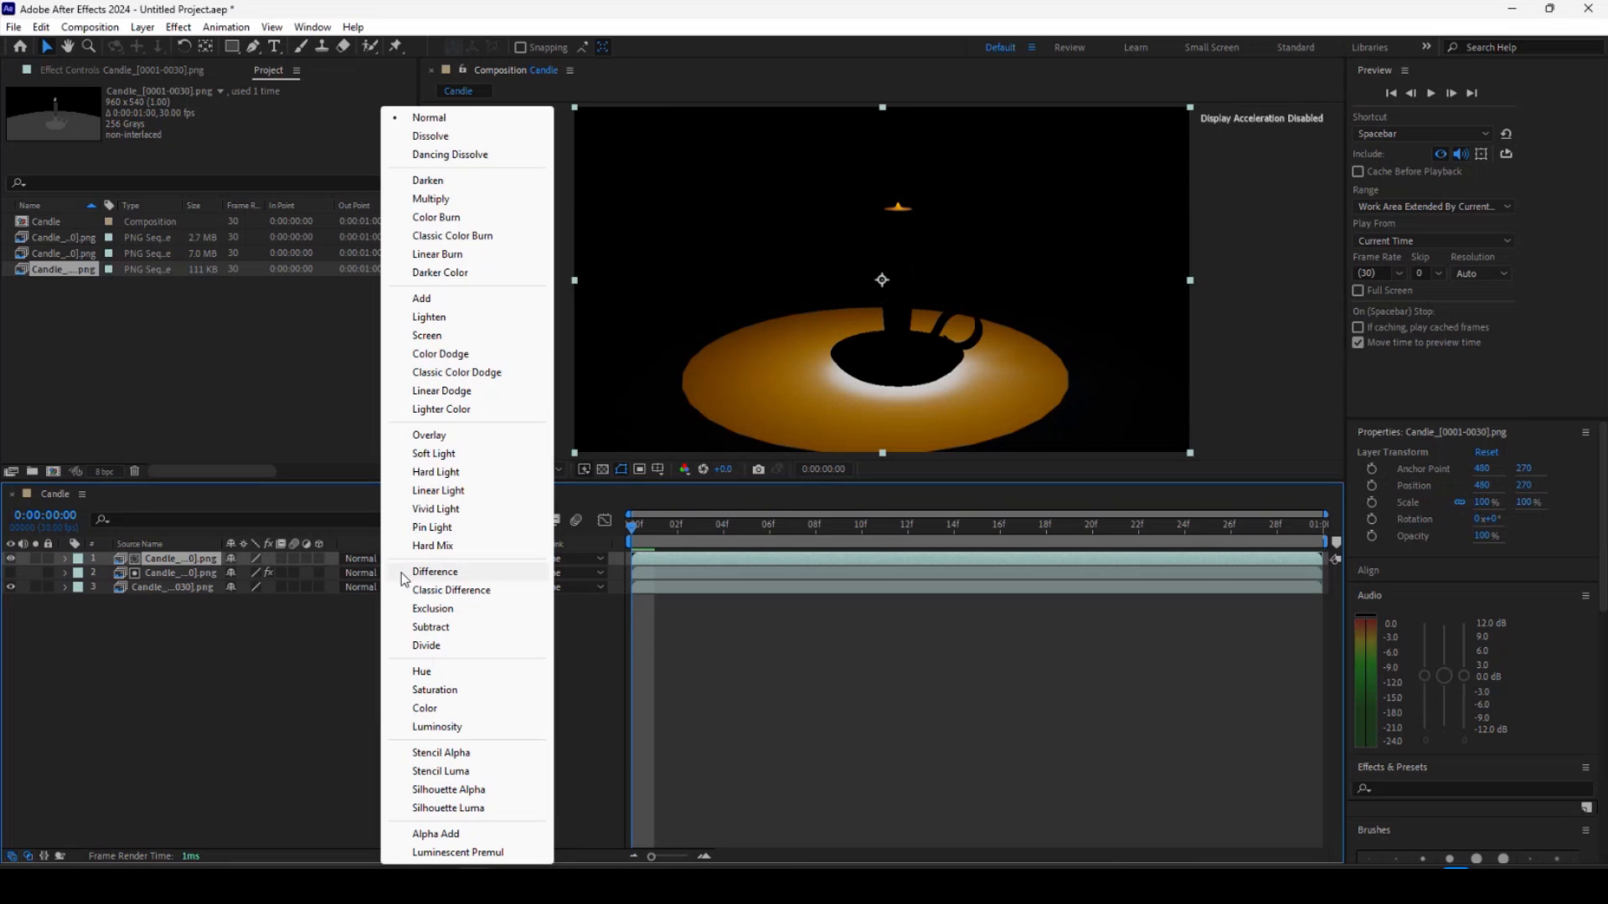
click(422, 300)
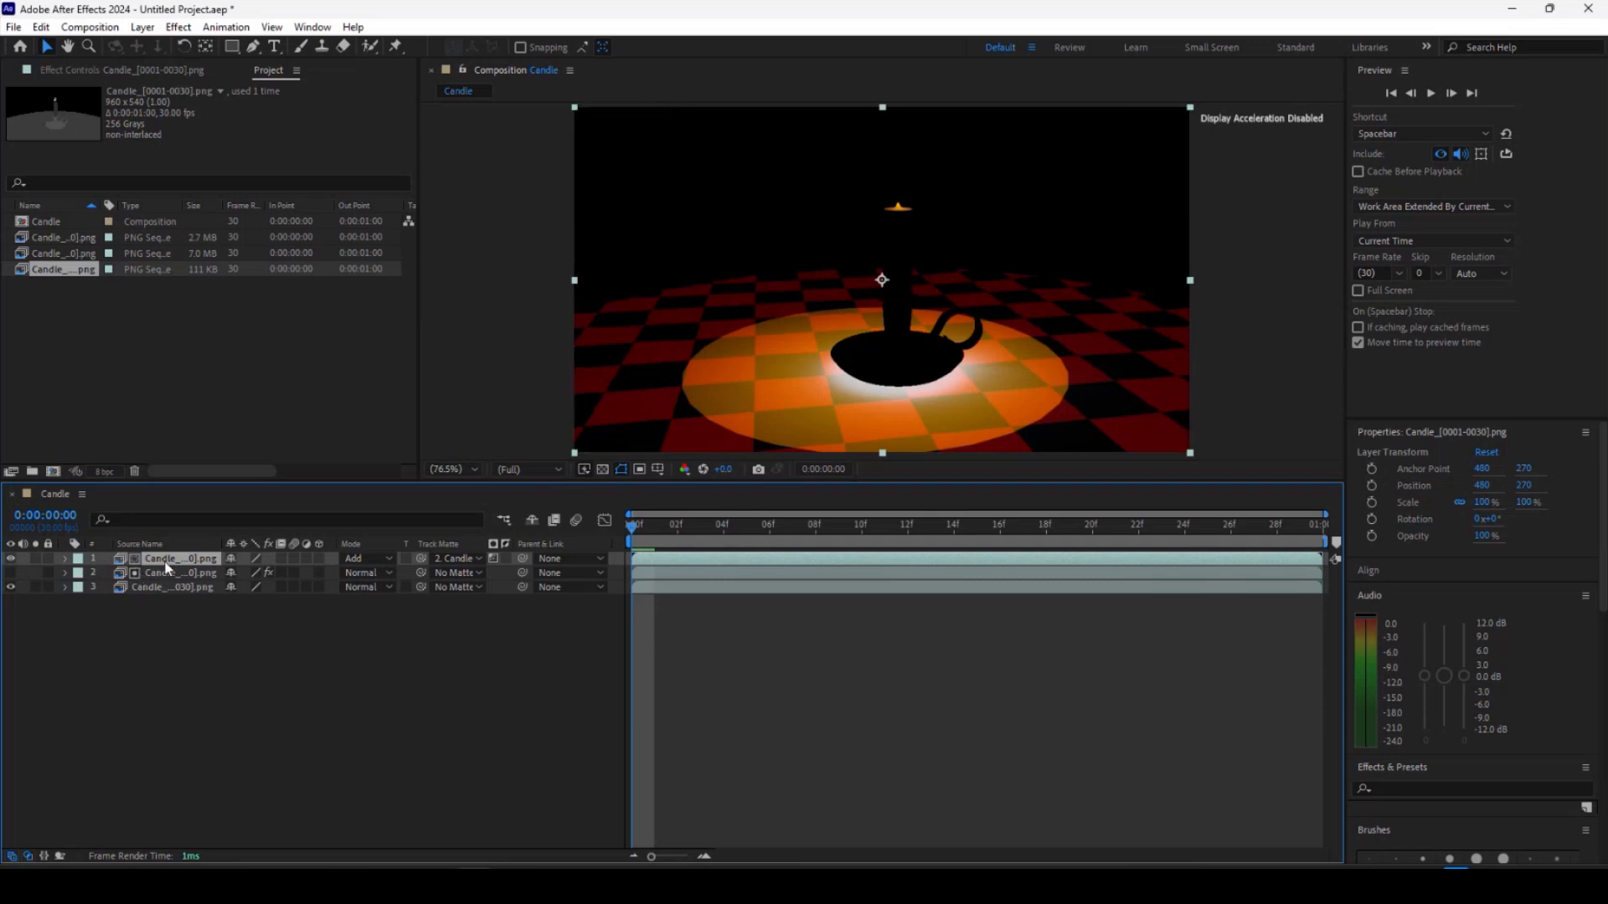
Set the top layer's opacity to 10%.
key(t)
click(238, 573)
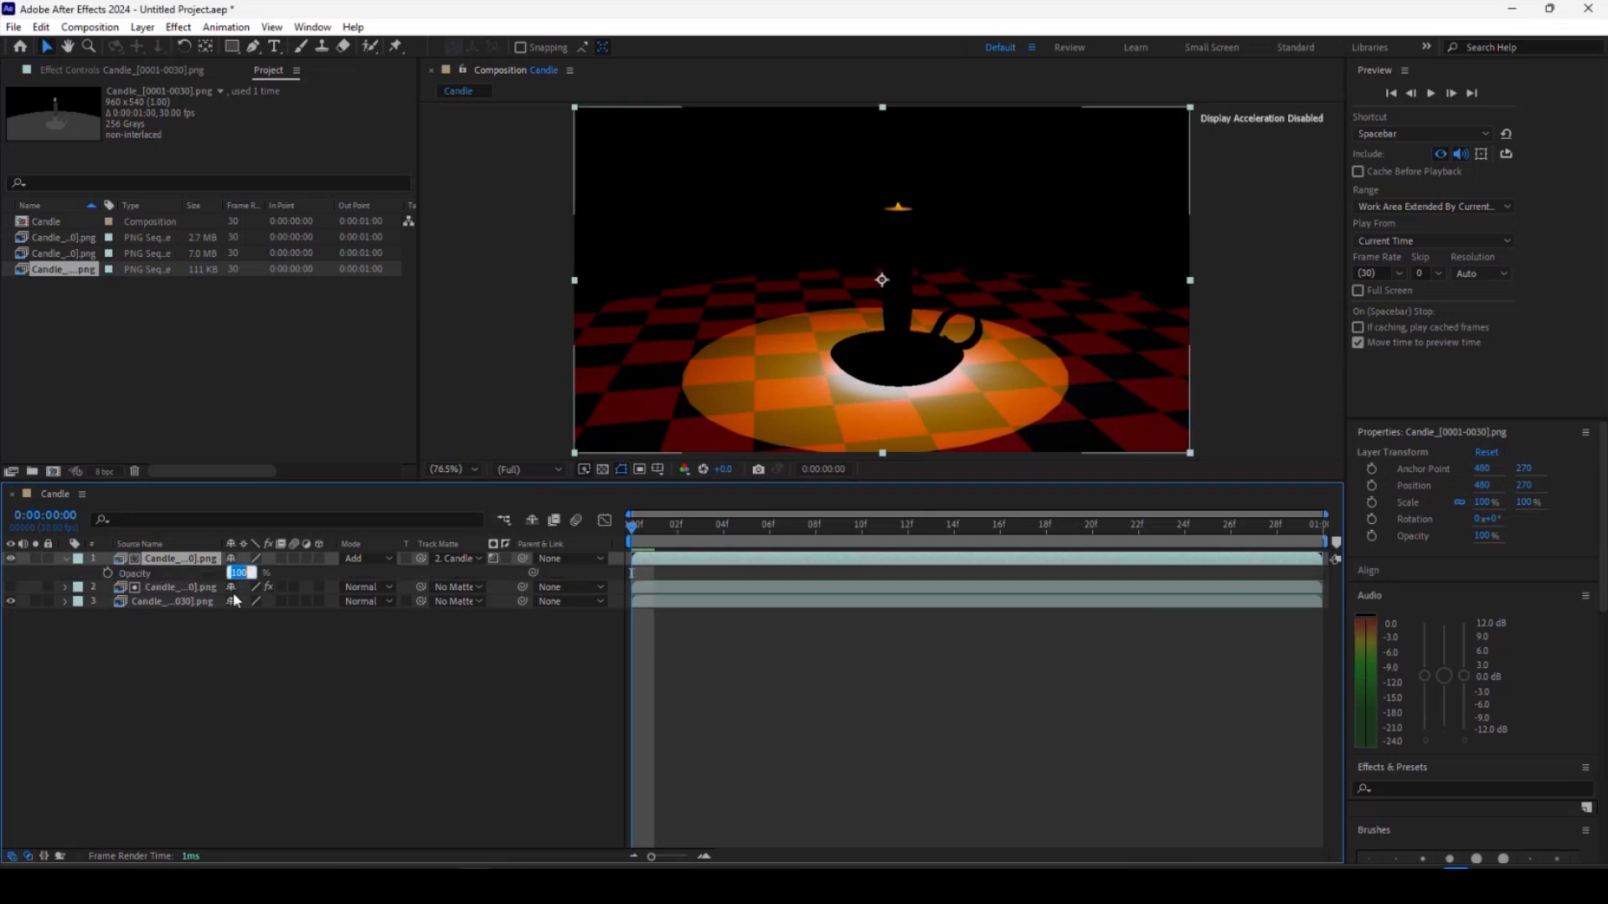
text(10)
key(Return)
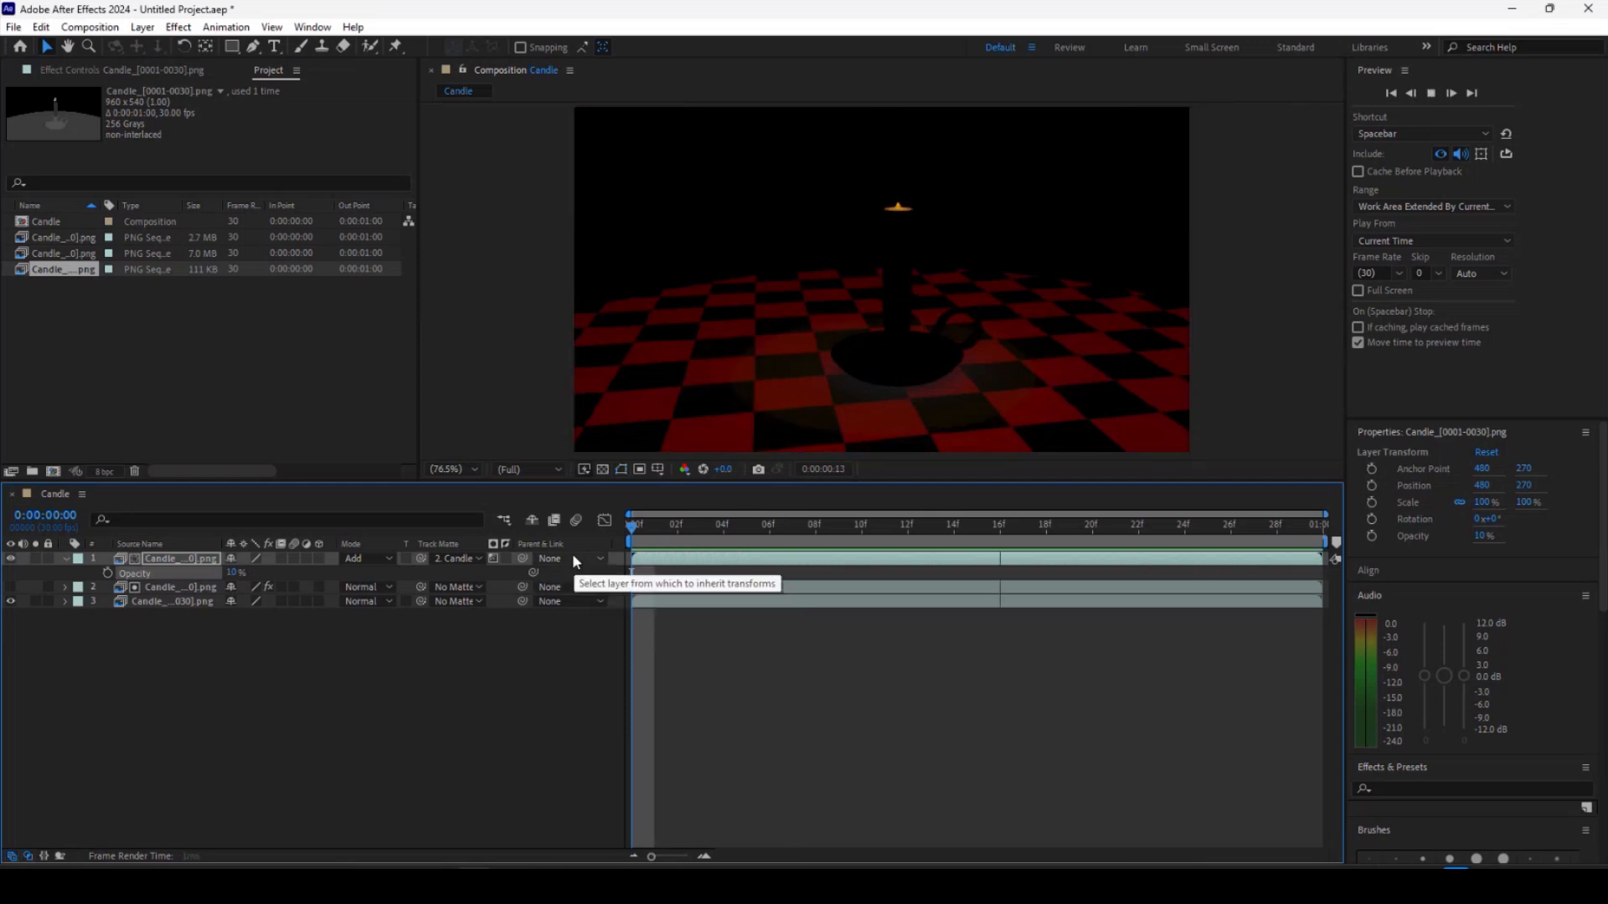
Preview the composition and scrub to frame 9 to check the composite.
key(space)
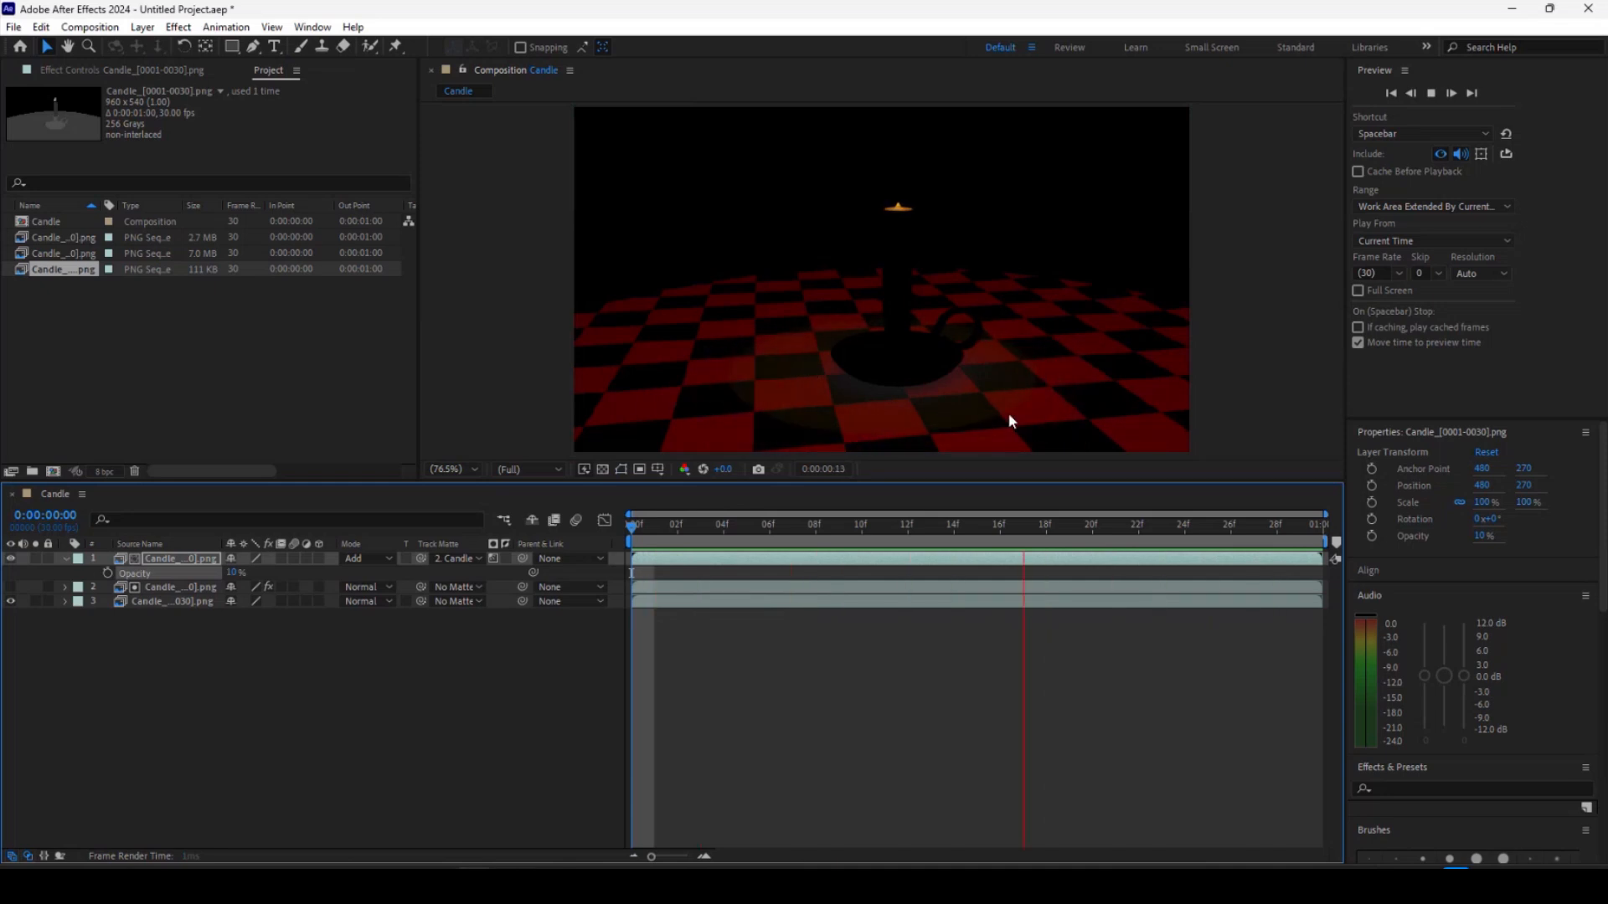
drag(799, 537, 843, 529)
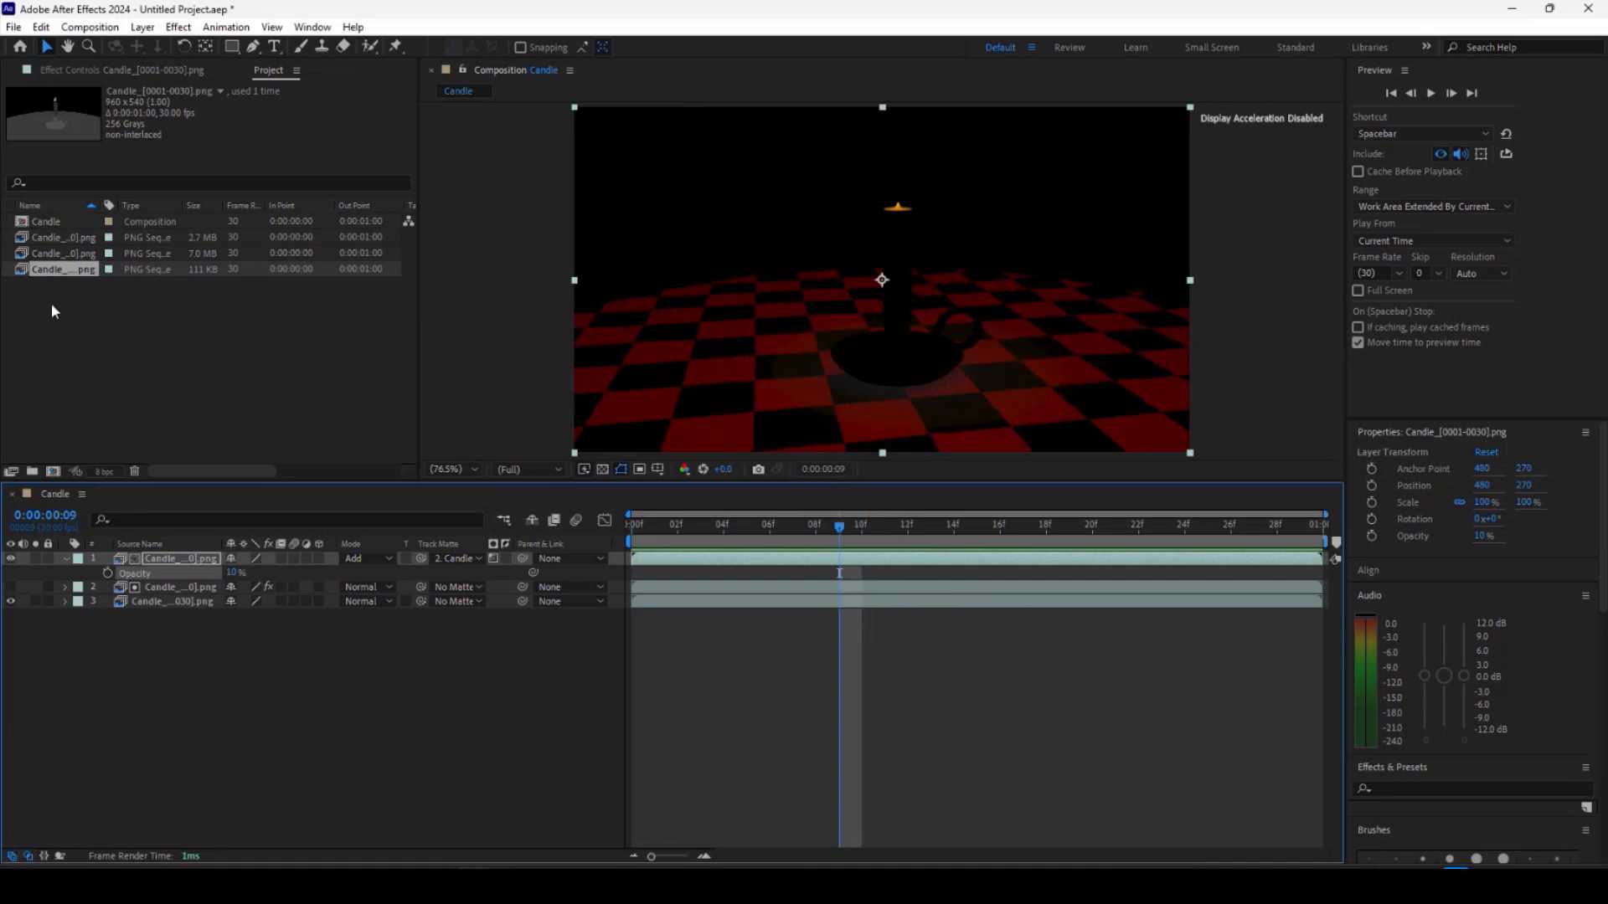
click(54, 237)
click(57, 253)
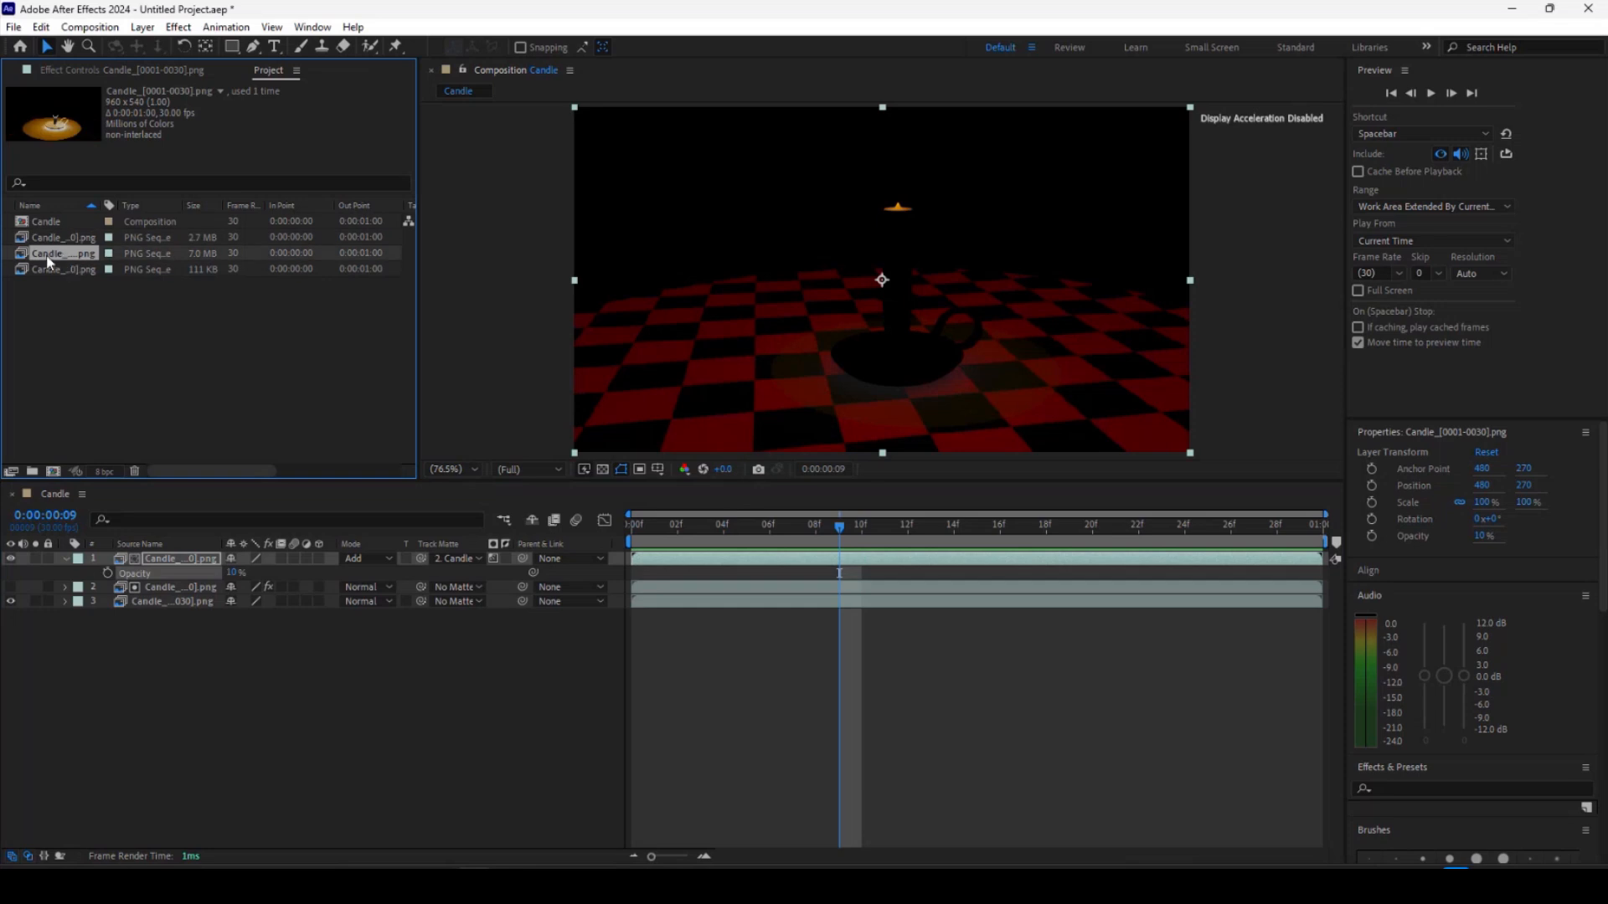
Duplicate the top Add layer together with its ID matte layer and reorder the copies into matte pairs.
click(92, 561)
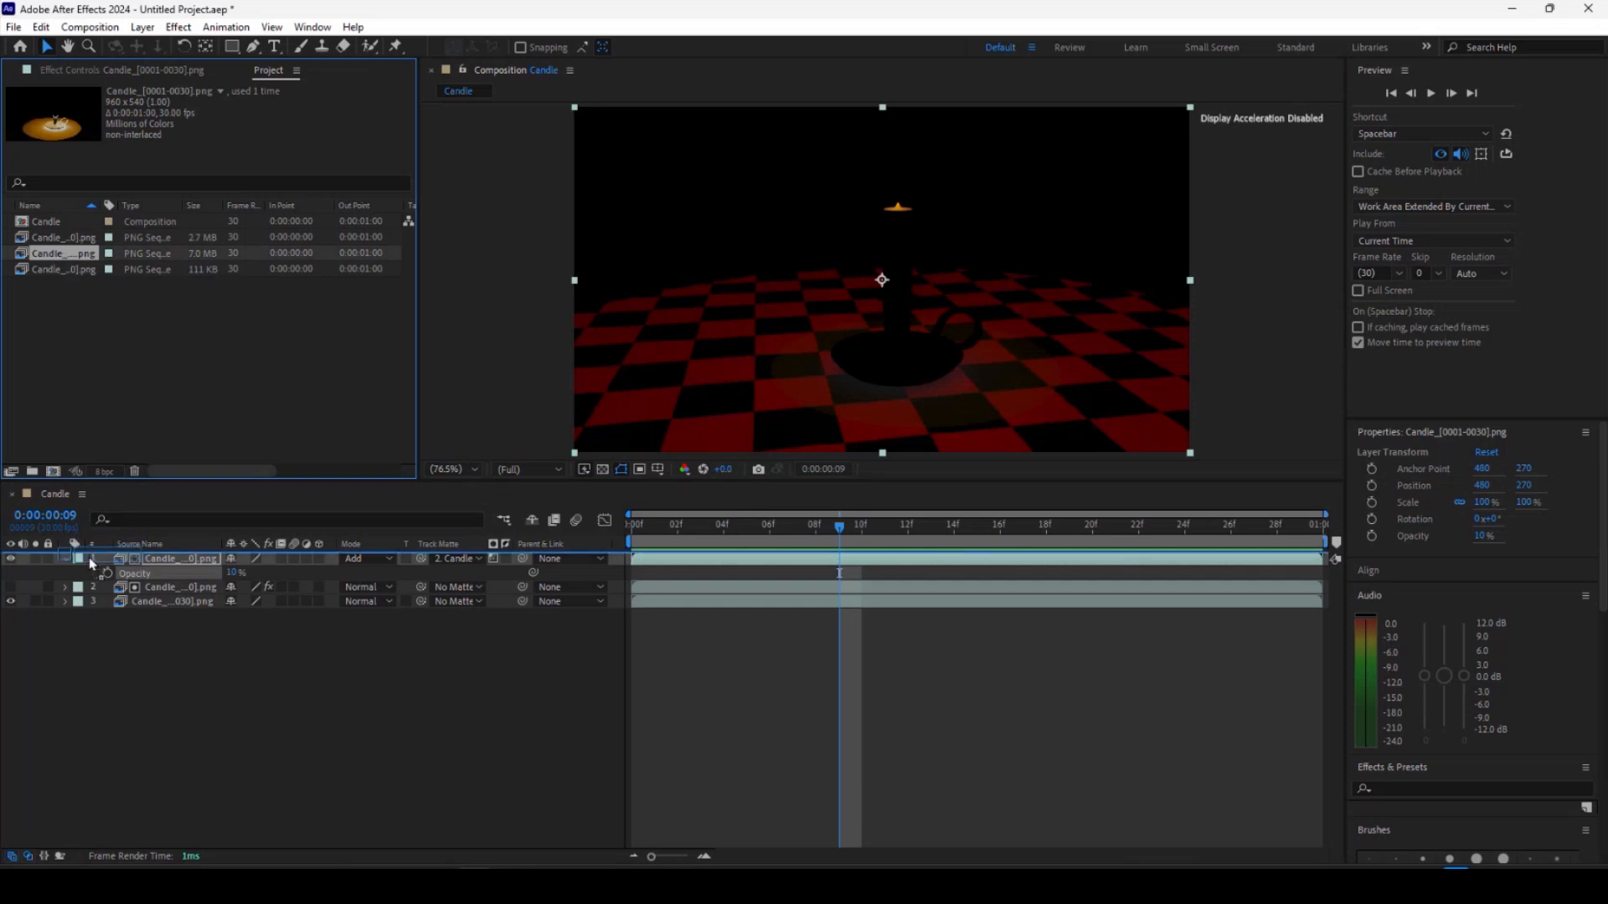
shift+click(161, 589)
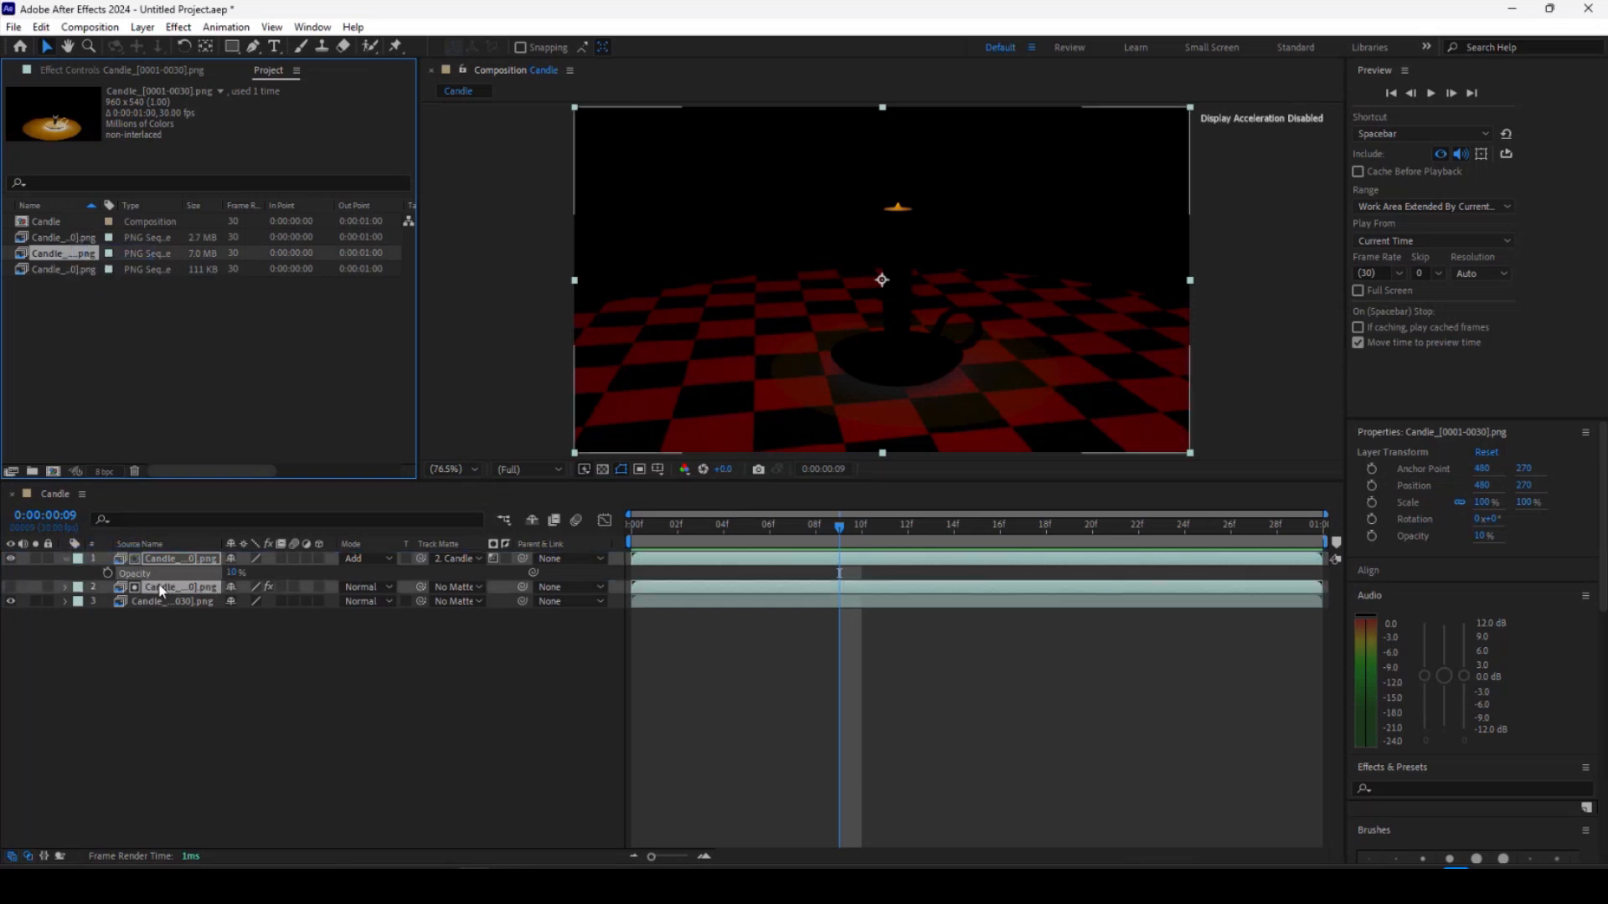
key(ctrl+d)
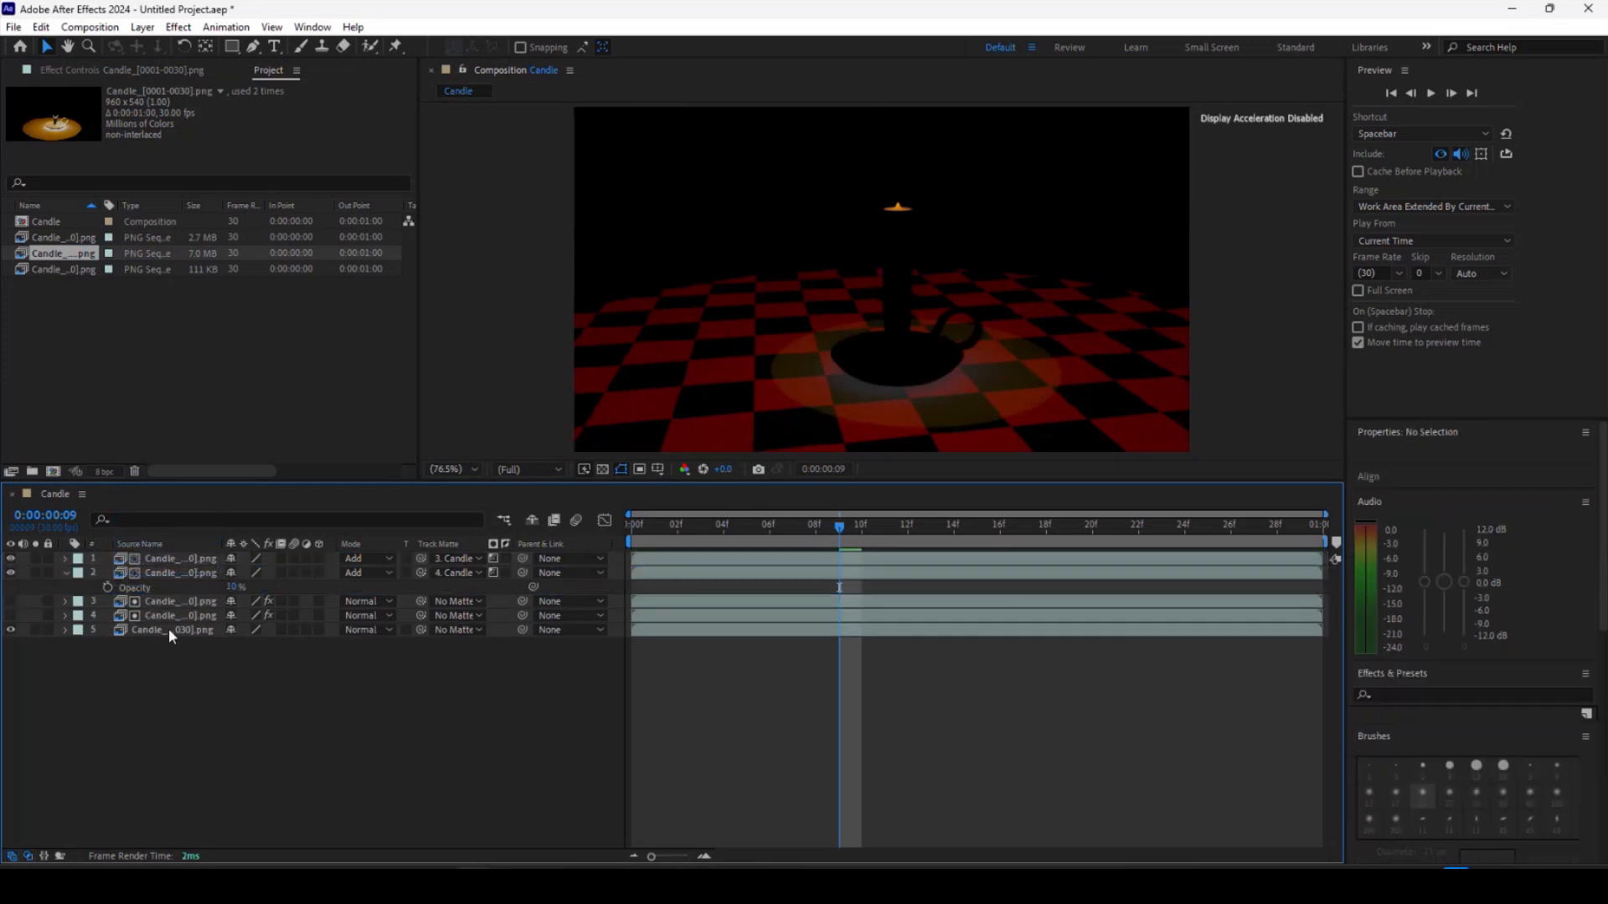
drag(168, 601, 168, 564)
Toggle the visibility of the upper layers to compare the two composite copies.
click(10, 573)
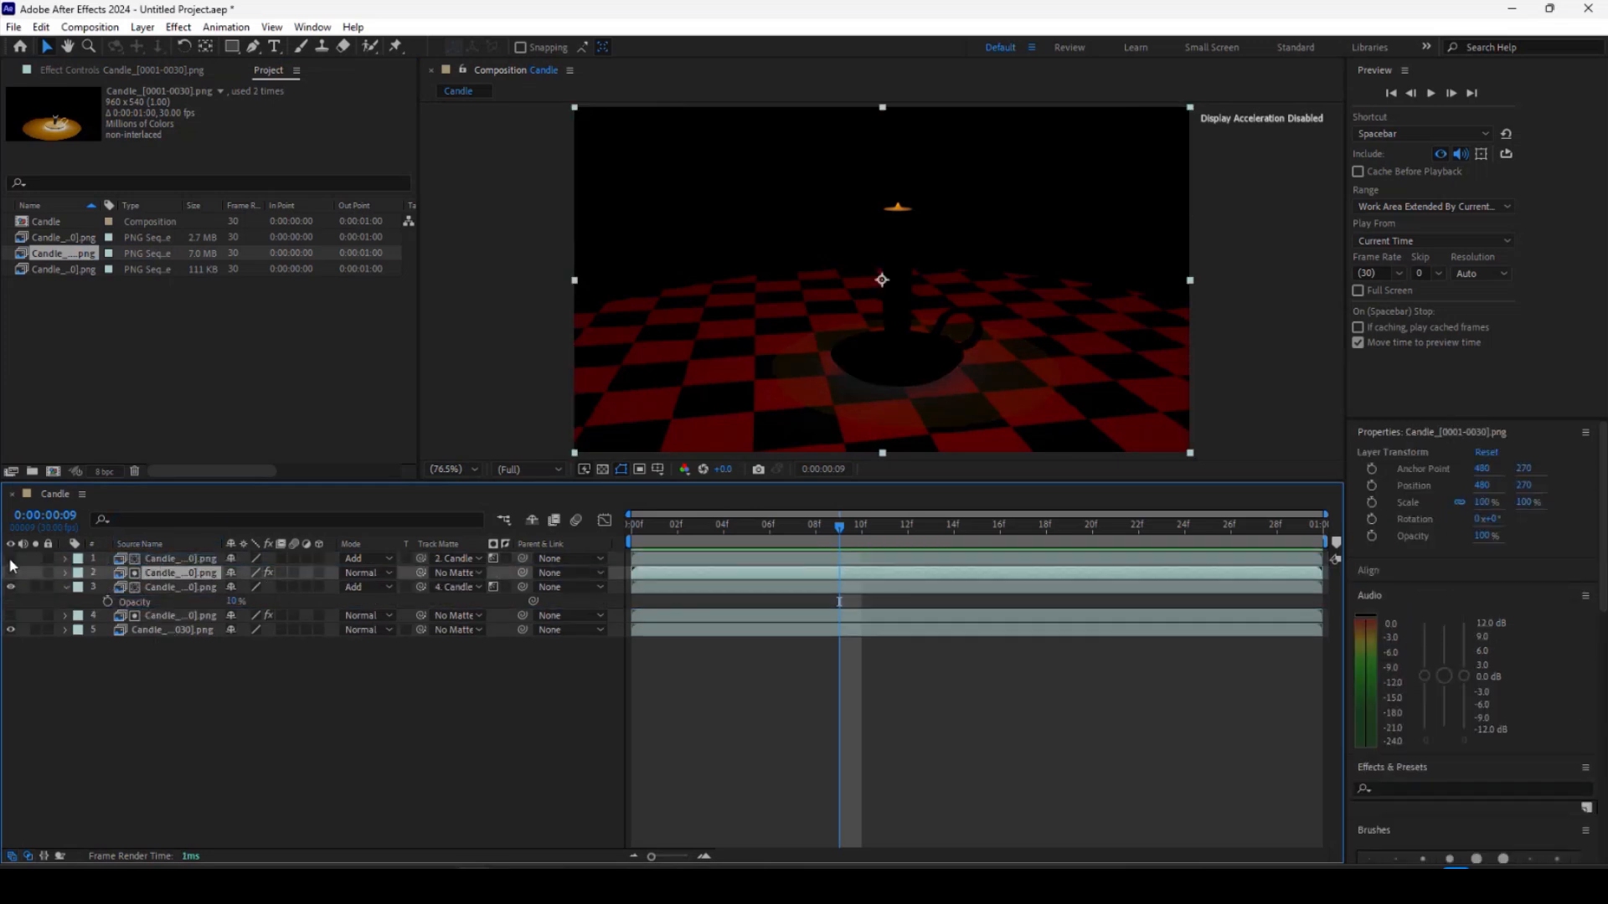
click(10, 572)
click(10, 573)
click(10, 558)
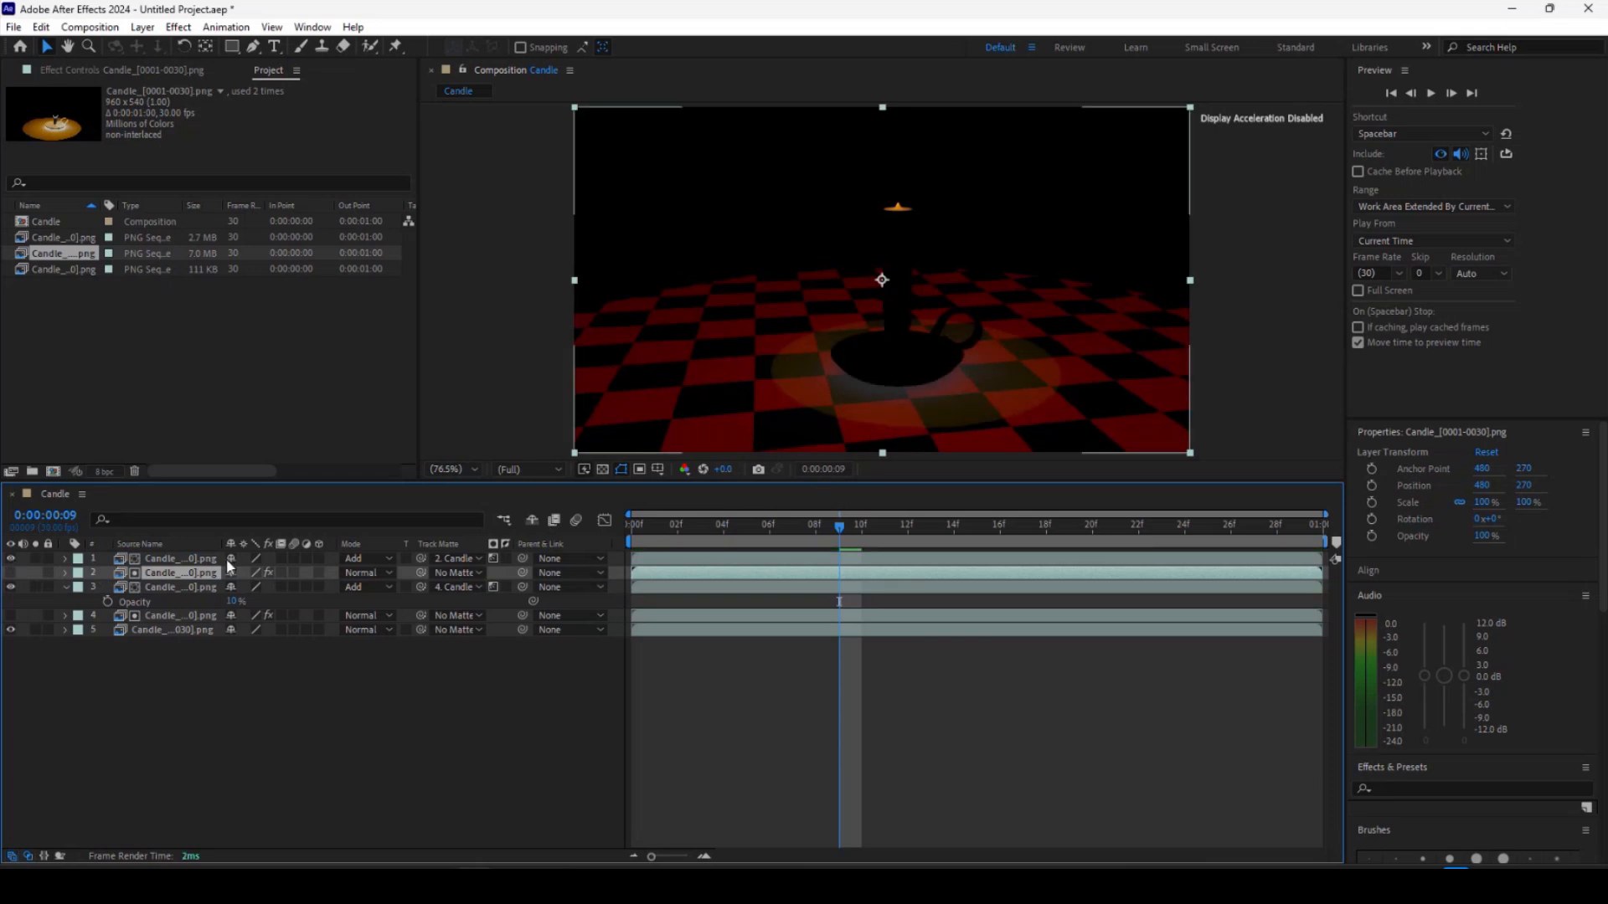
click(389, 558)
click(304, 688)
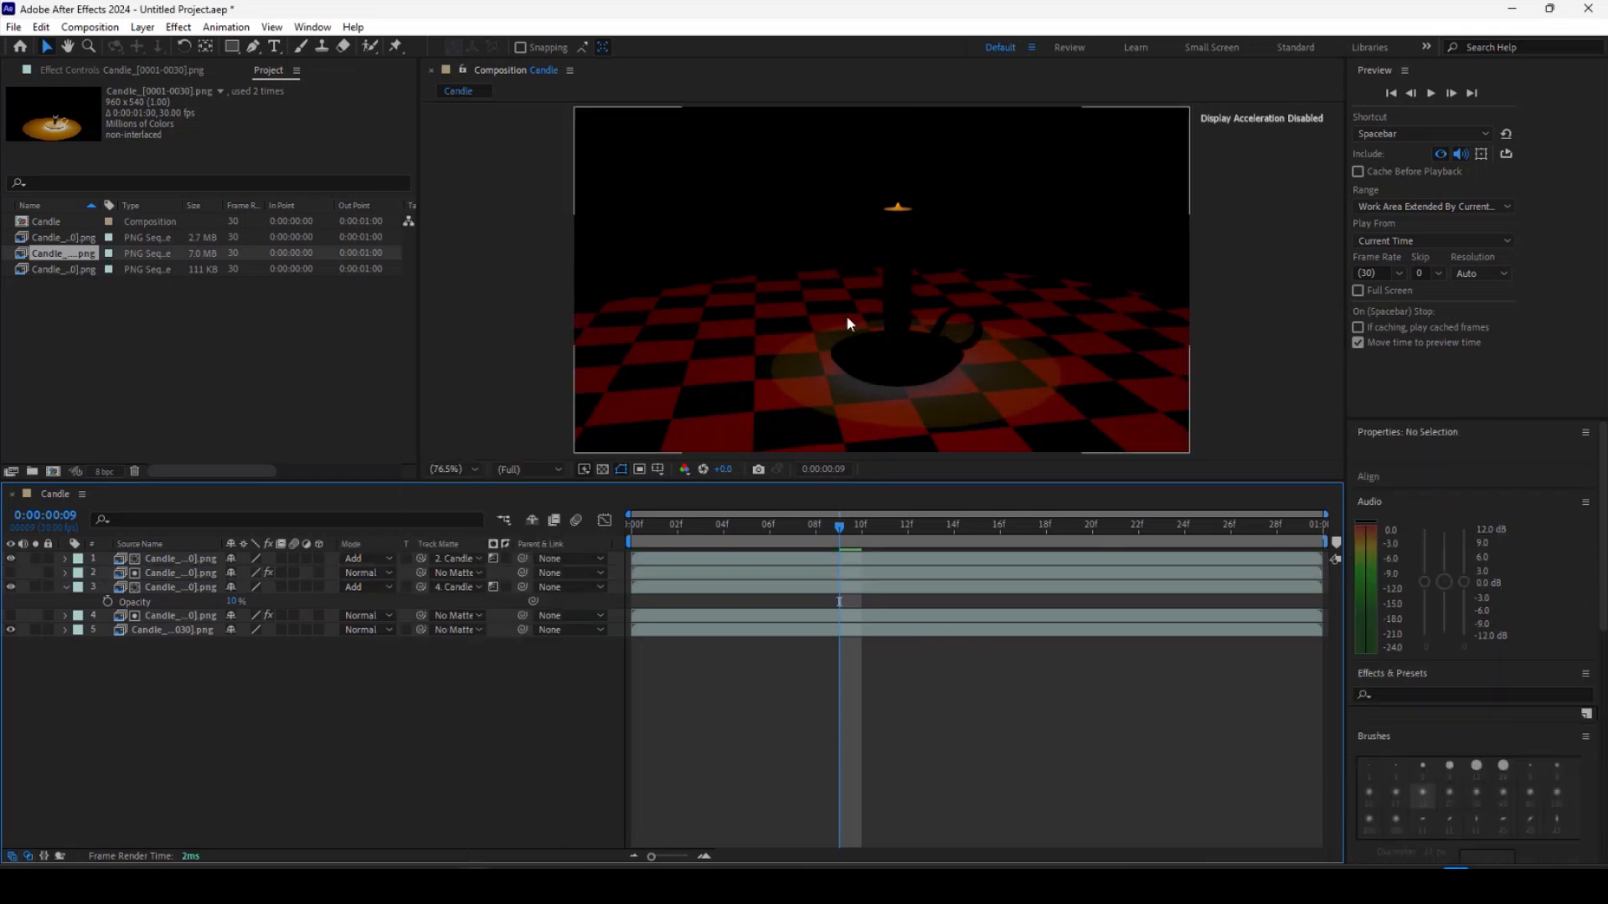
Set the top layer's opacity to 100% and its blending mode to Normal.
click(169, 561)
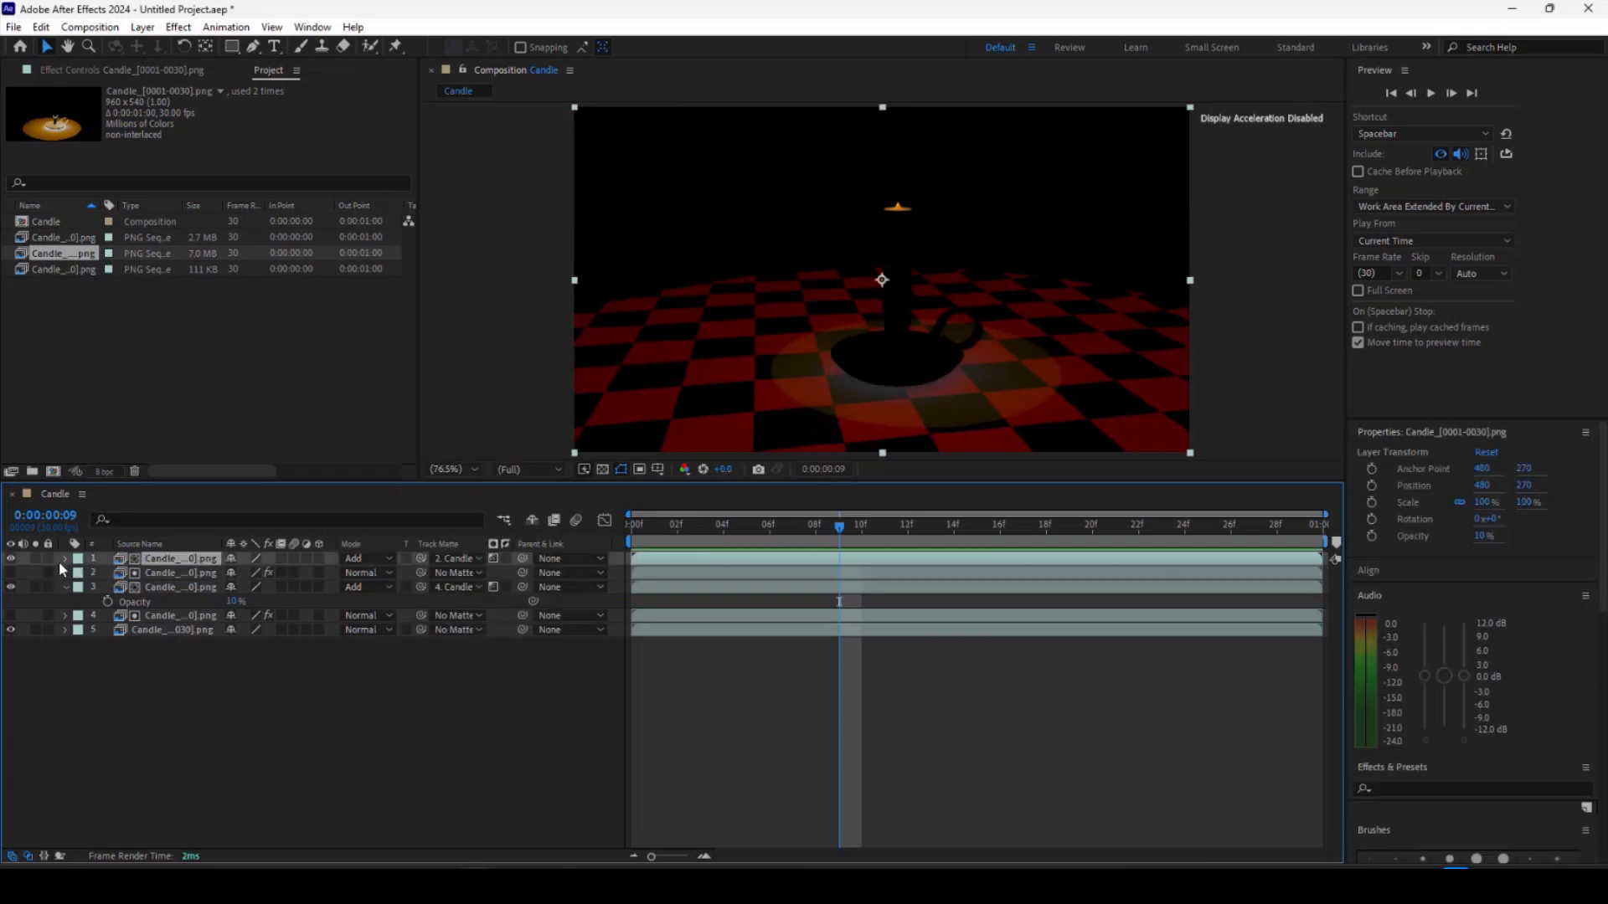
key(t)
drag(231, 573, 1108, 278)
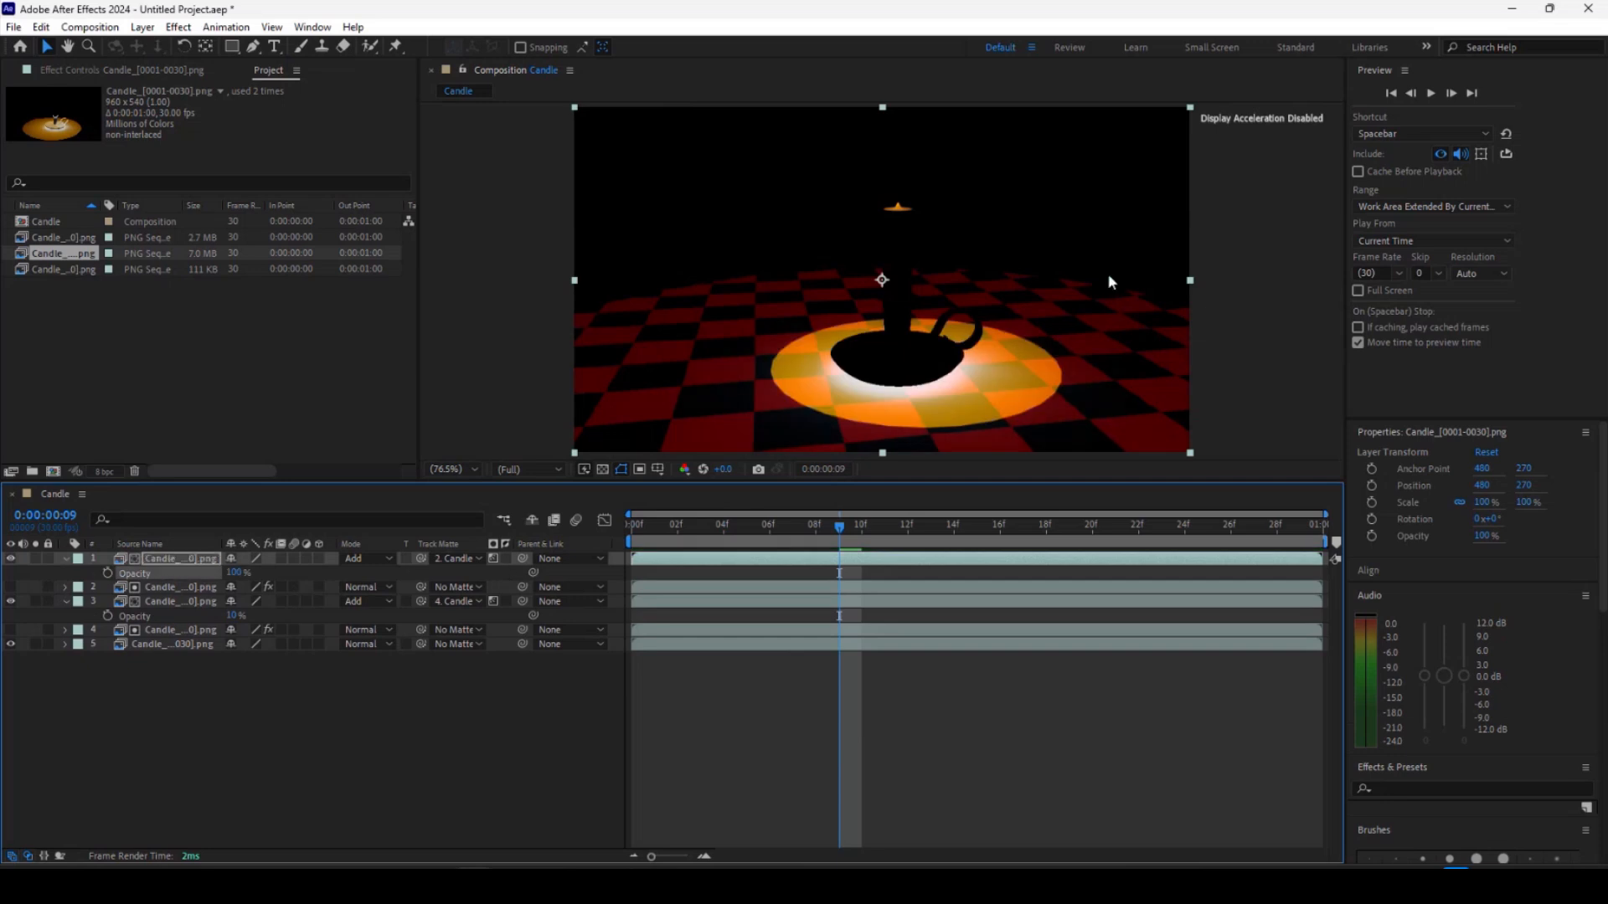
click(360, 556)
click(431, 118)
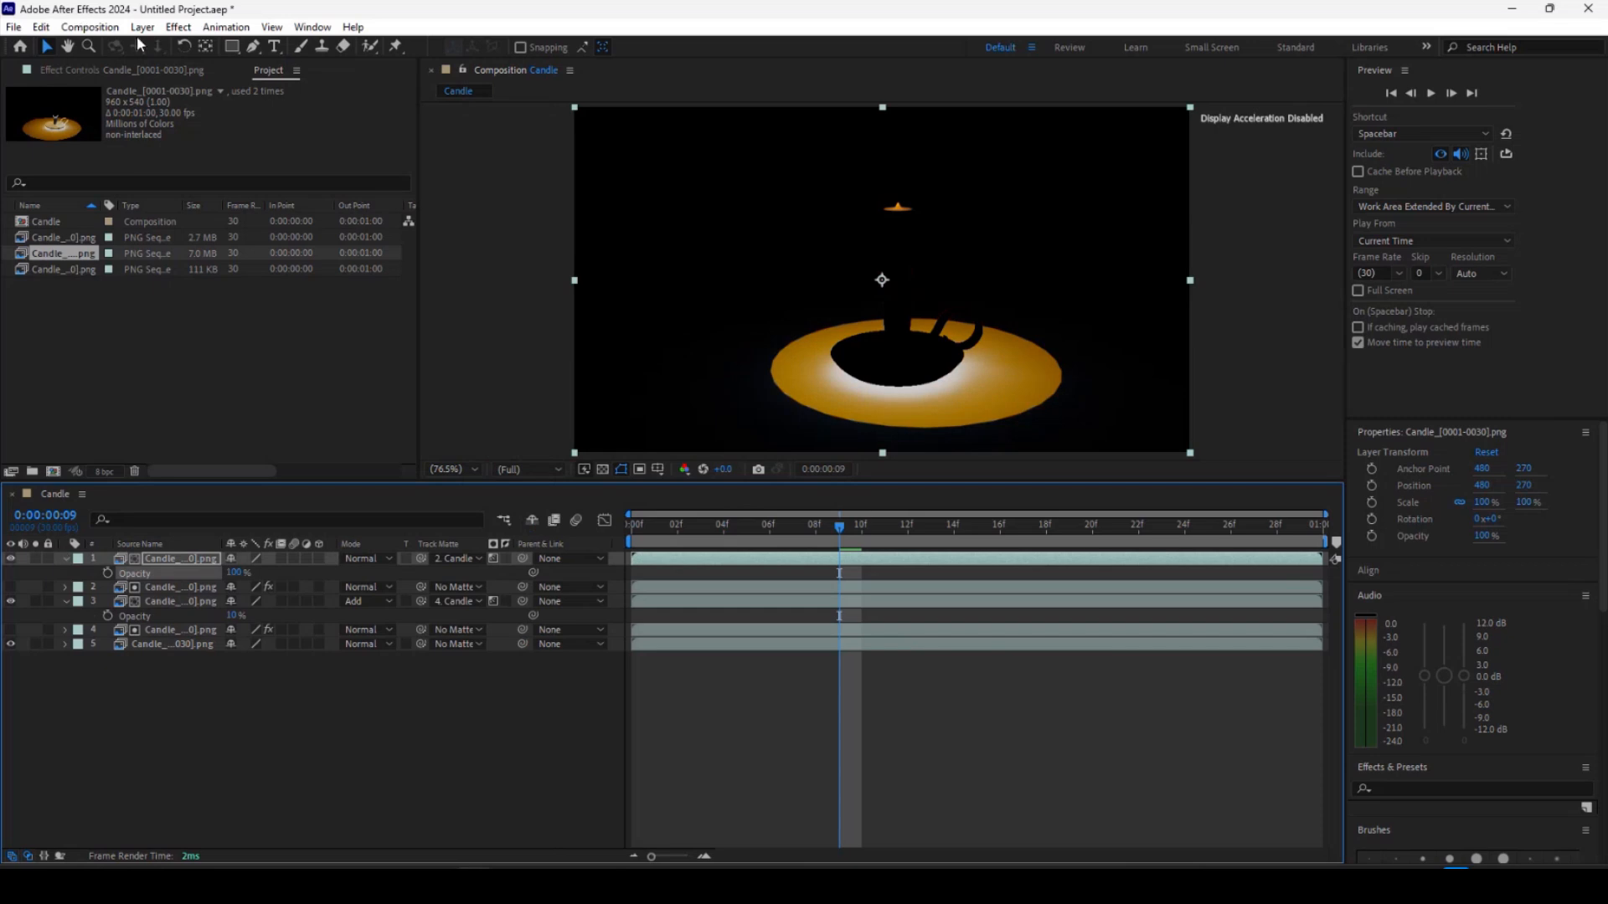
Apply Levels to the top layer and invert it by setting Output Black to 255 and Output White to 0.
click(179, 28)
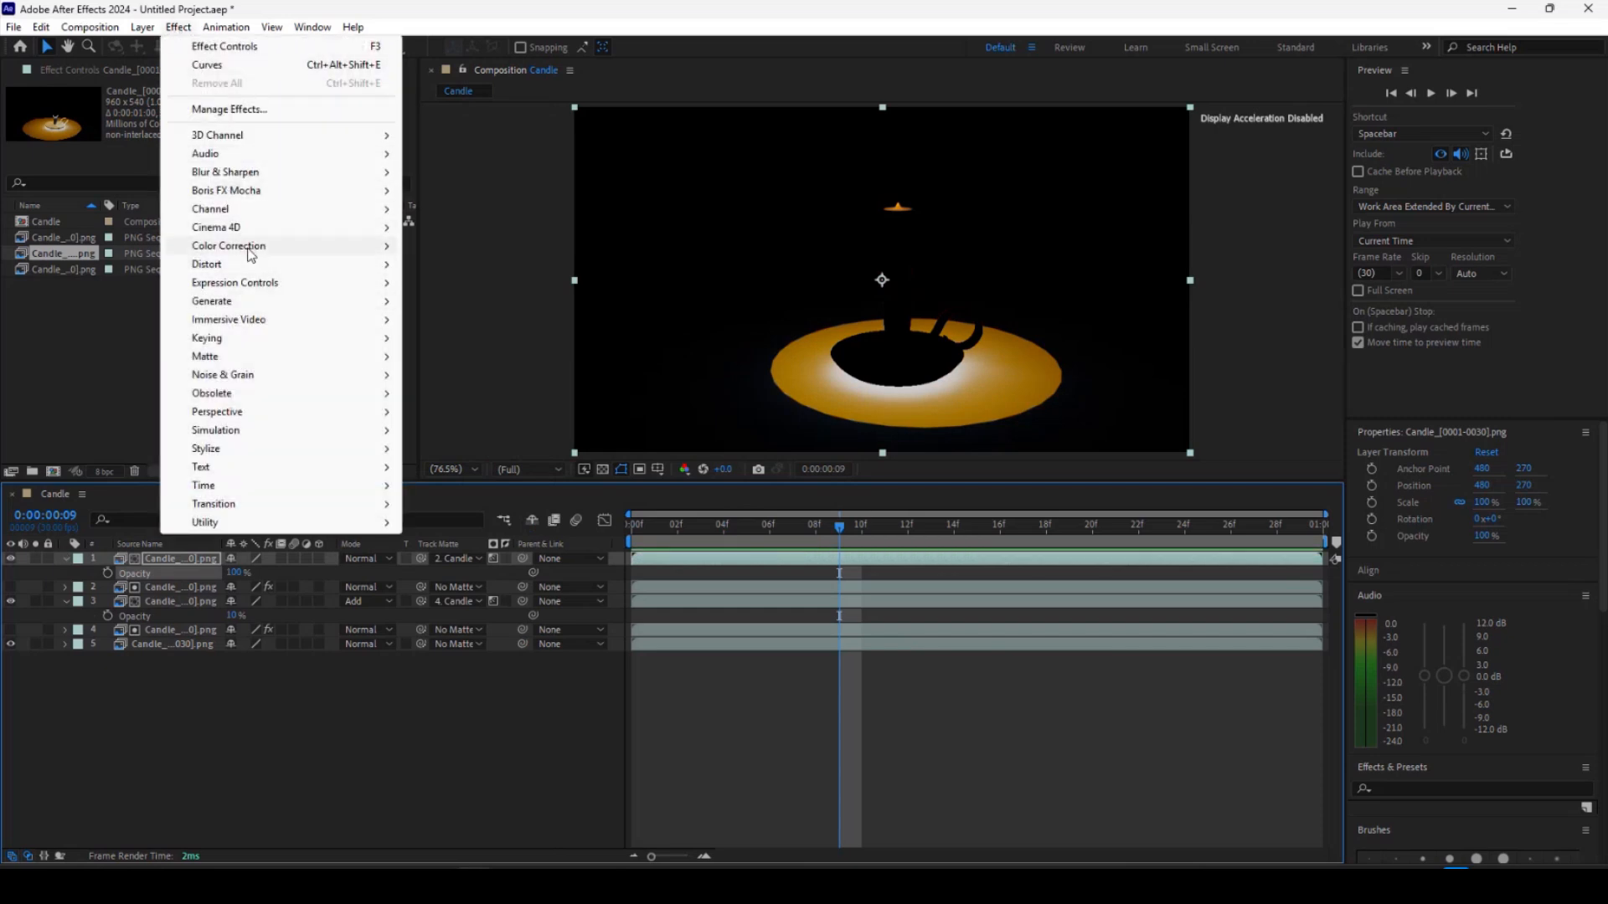
mouse_move(255, 251)
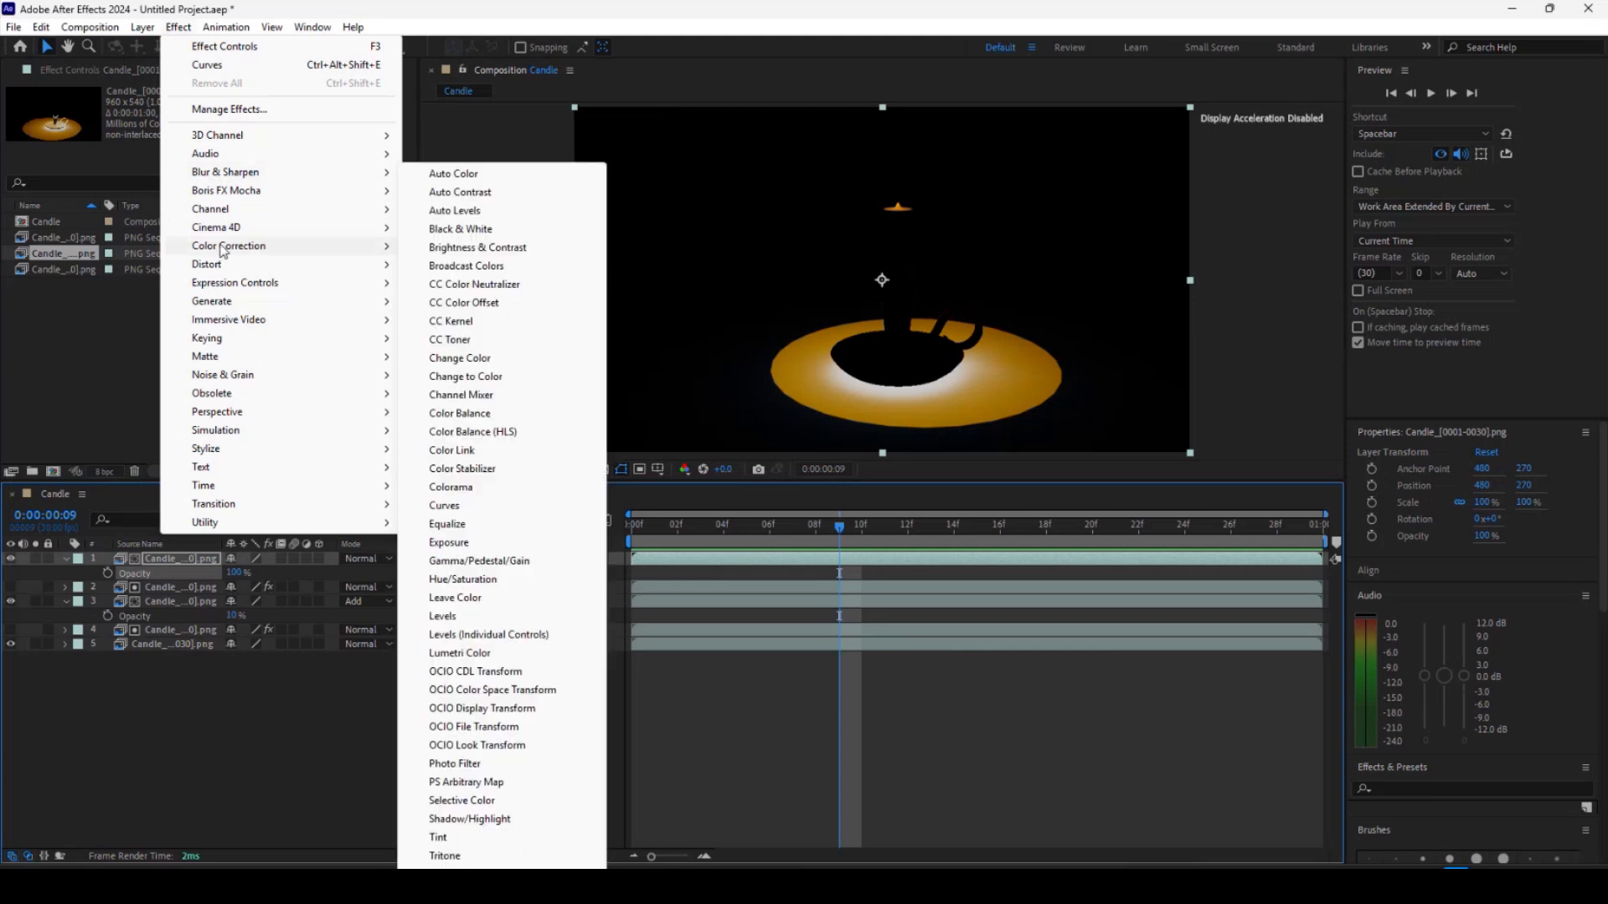
click(457, 618)
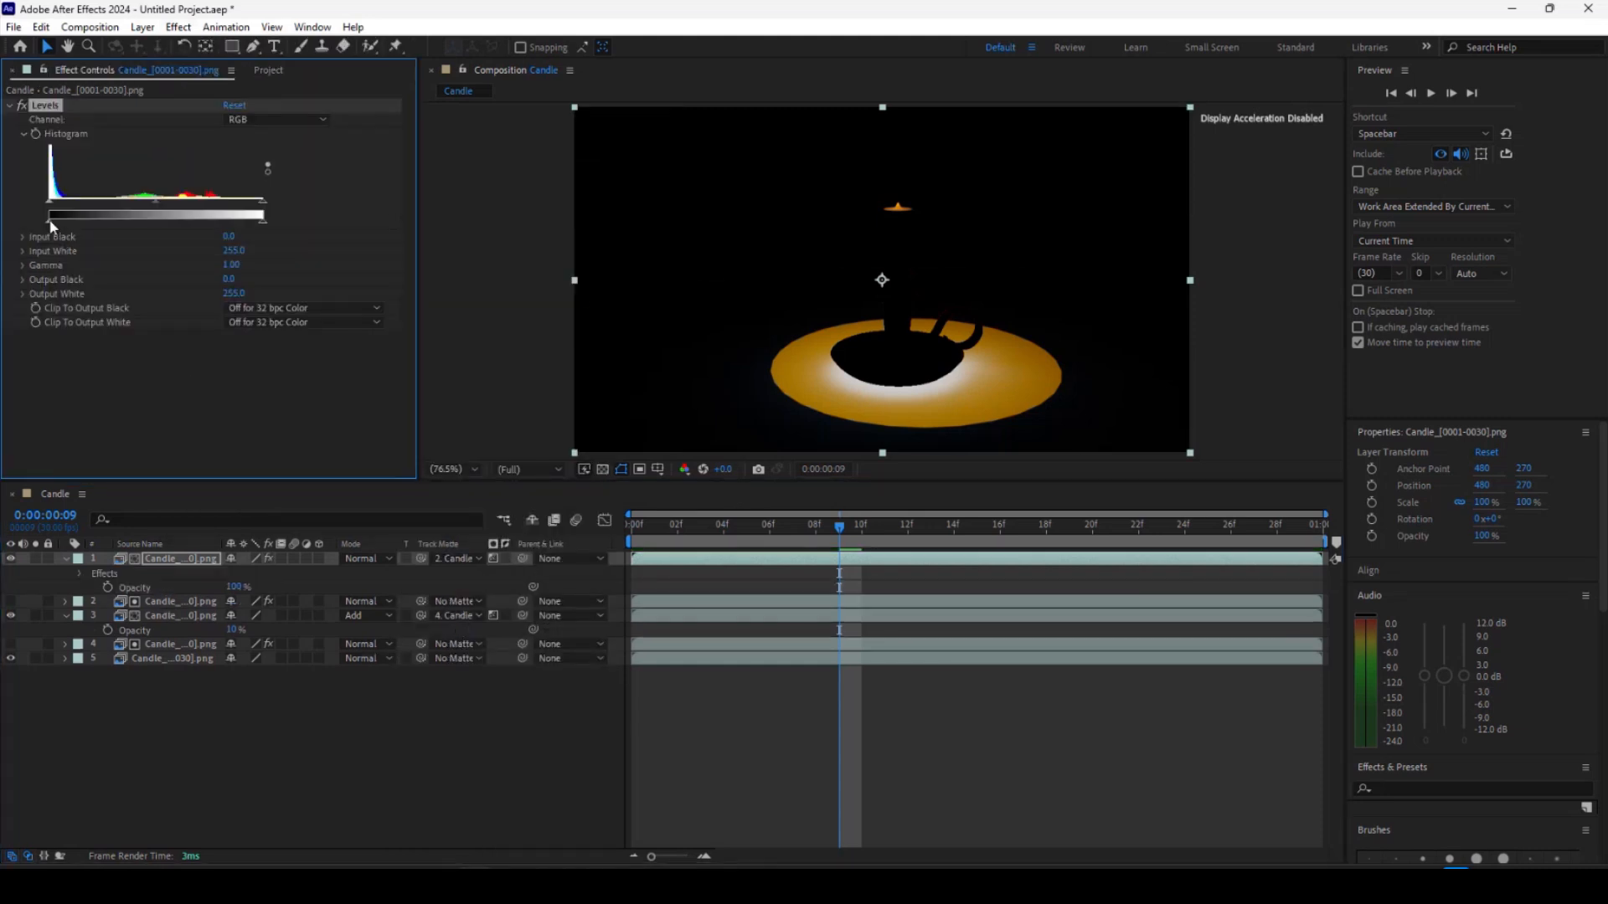
drag(51, 221, 143, 223)
mouse_move(261, 219)
mouse_down()
mouse_move(51, 221)
mouse_move(293, 221)
mouse_up()
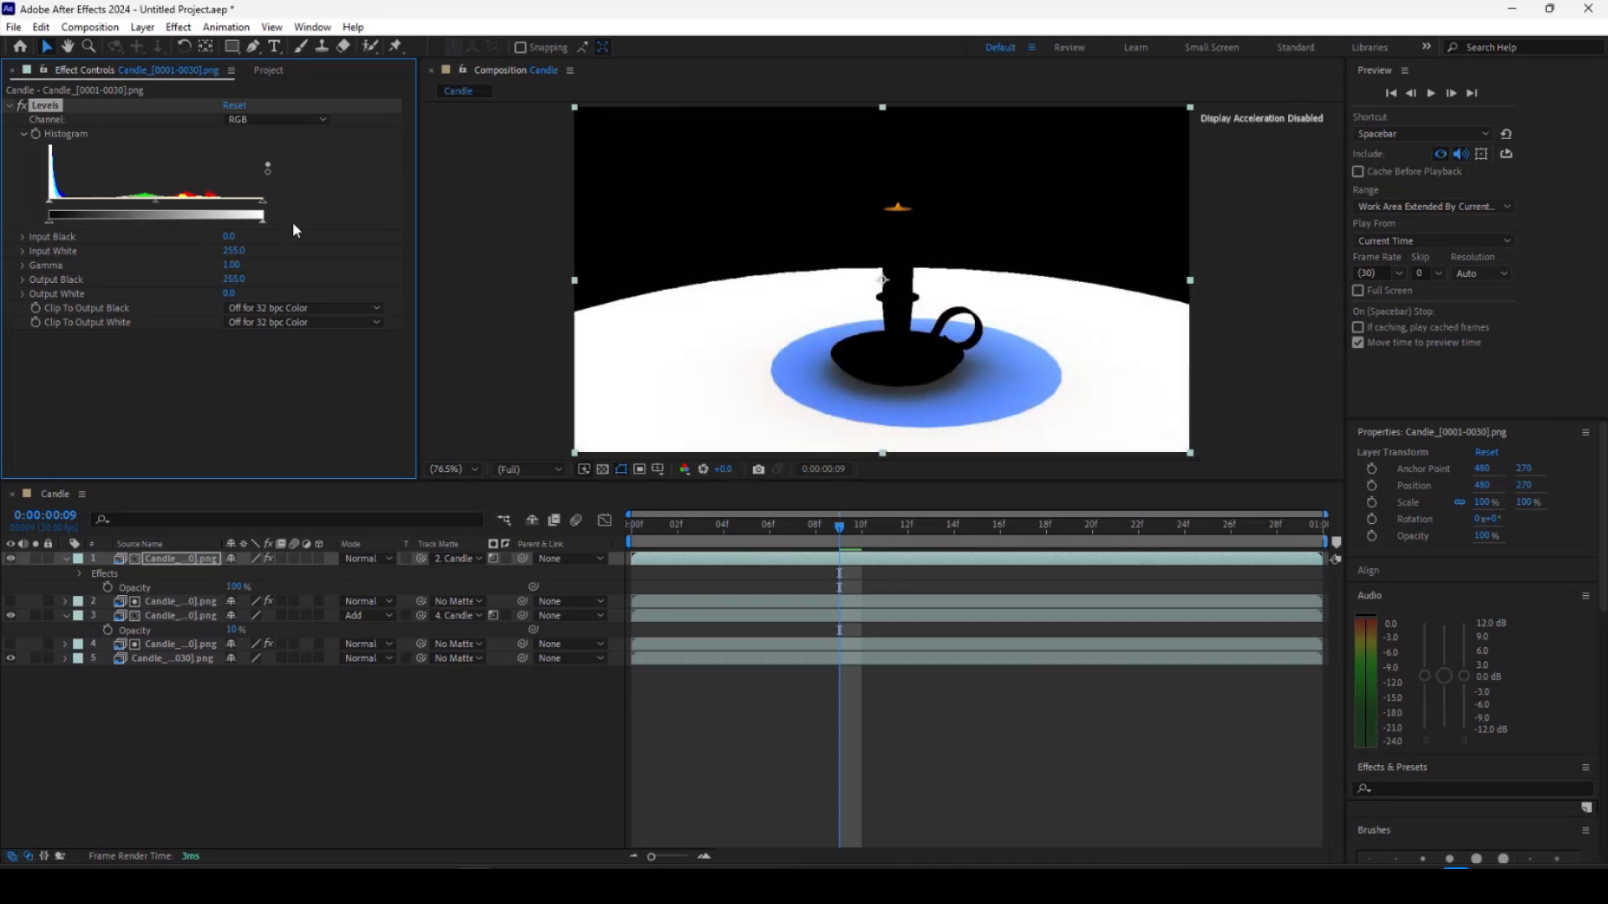
Set the top layer's blending mode to Multiply.
click(385, 559)
click(431, 199)
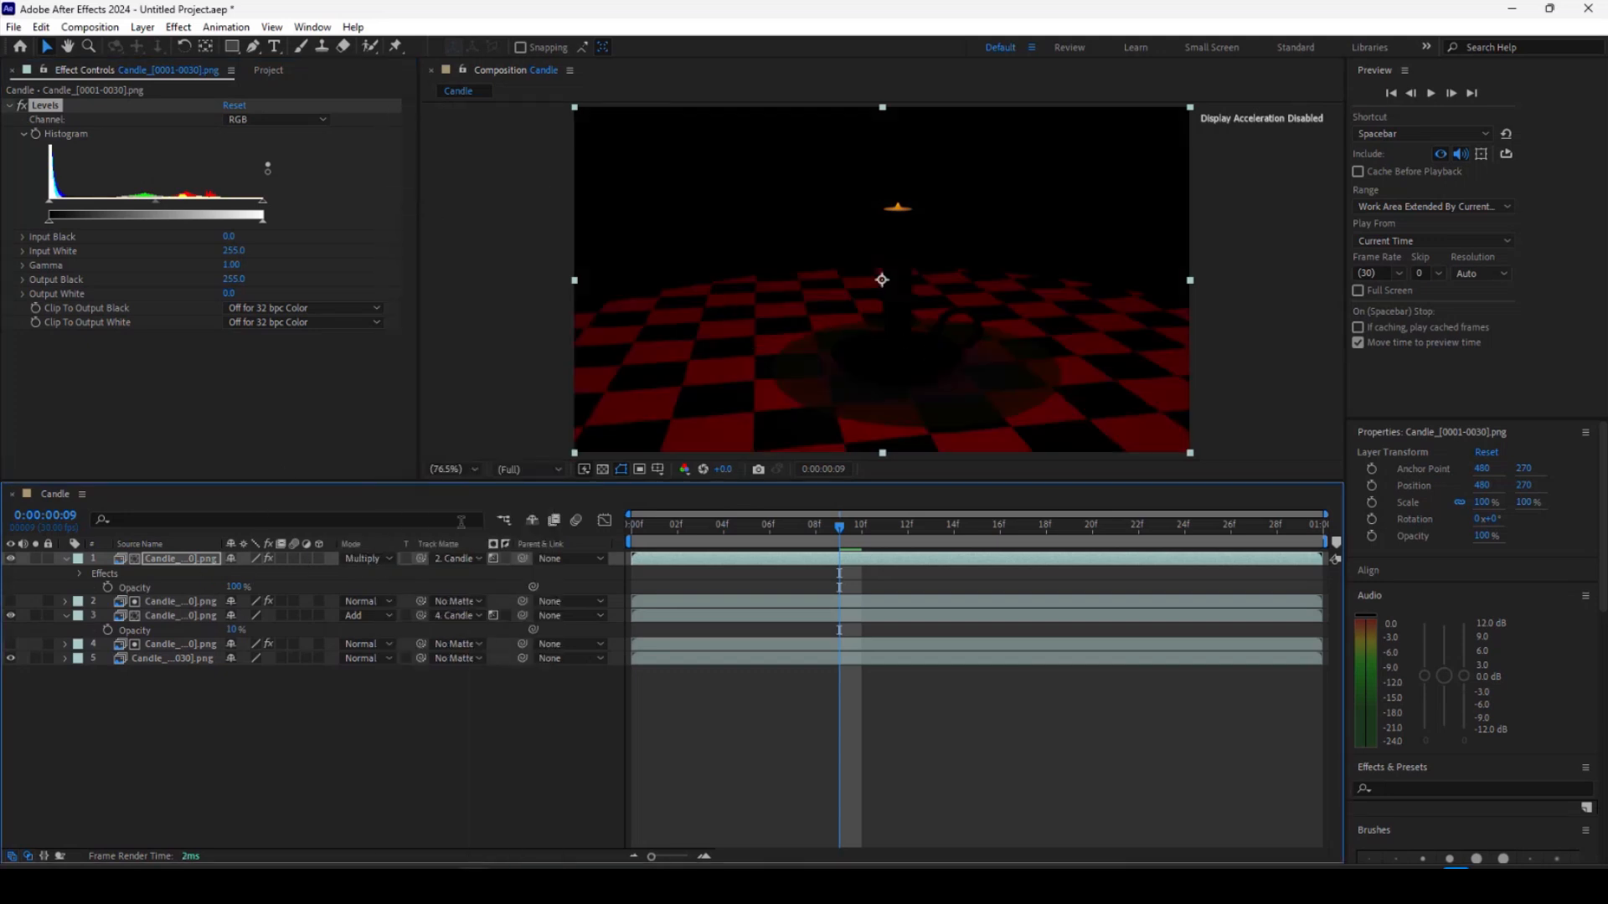
Toggle the visibility of the upper layers to compare the composite with and without the inverted matte.
click(11, 559)
click(11, 615)
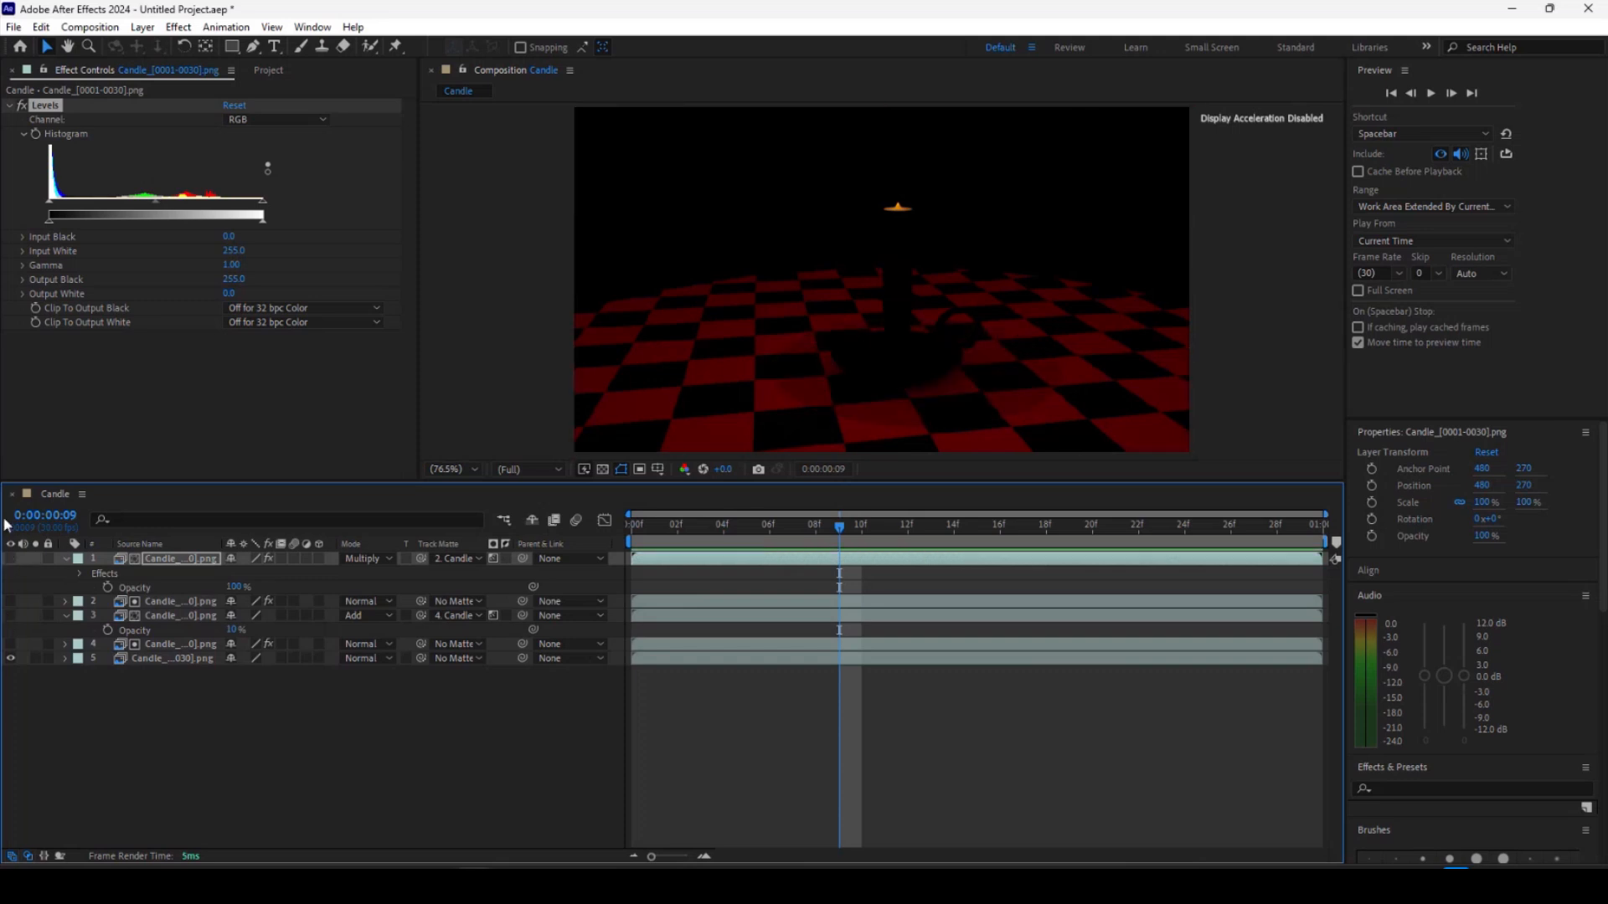
click(11, 558)
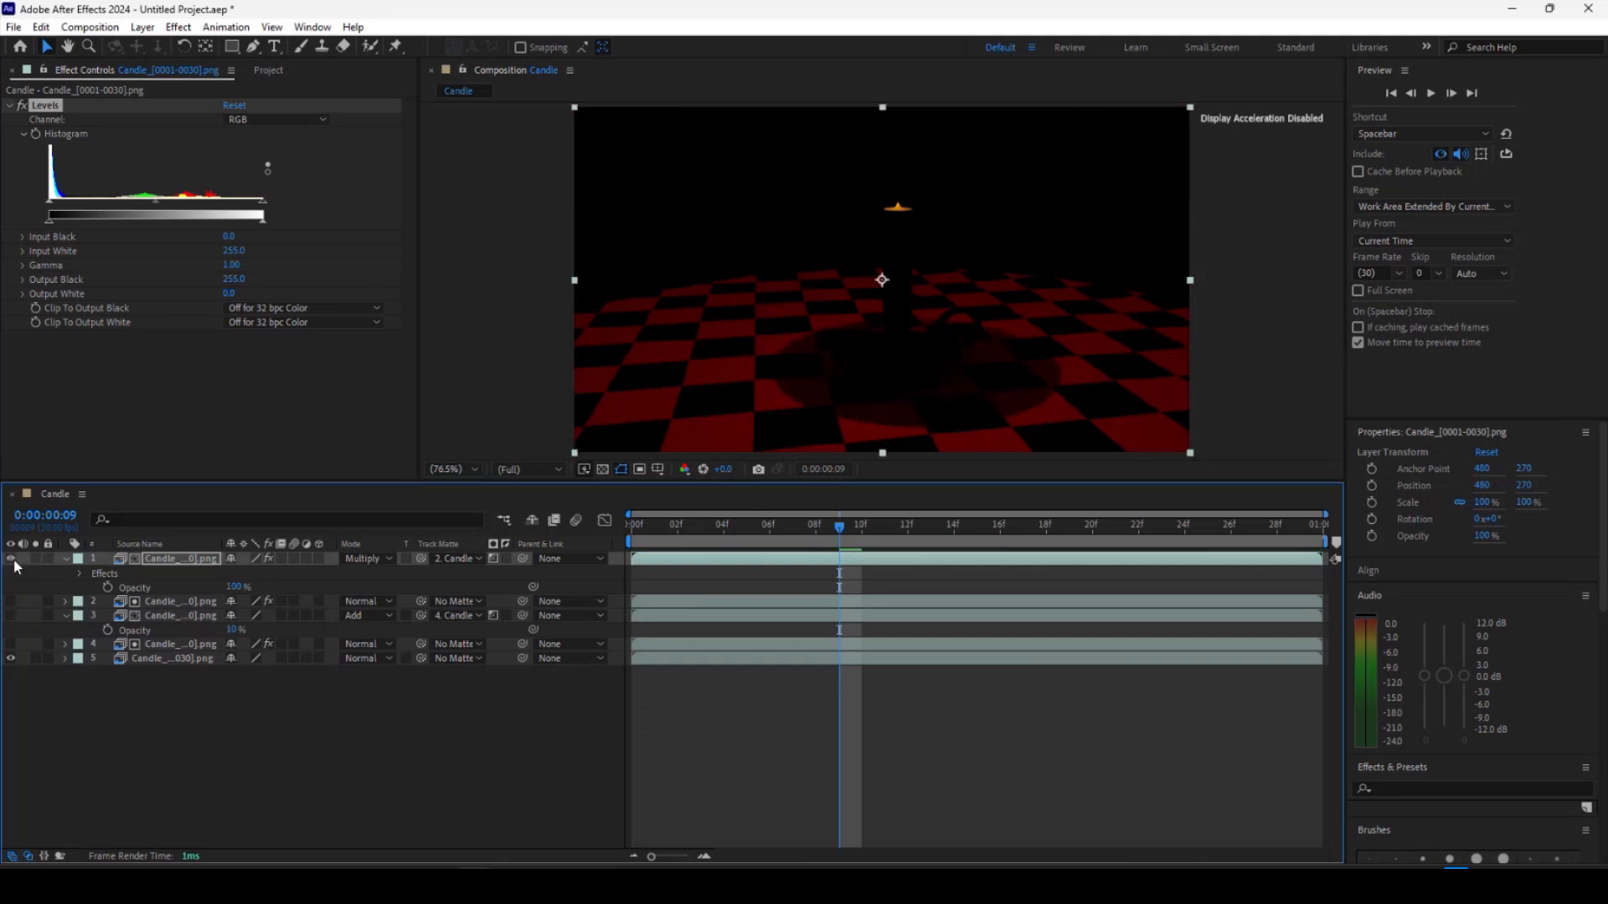
click(11, 558)
click(11, 615)
click(11, 559)
click(11, 616)
click(12, 601)
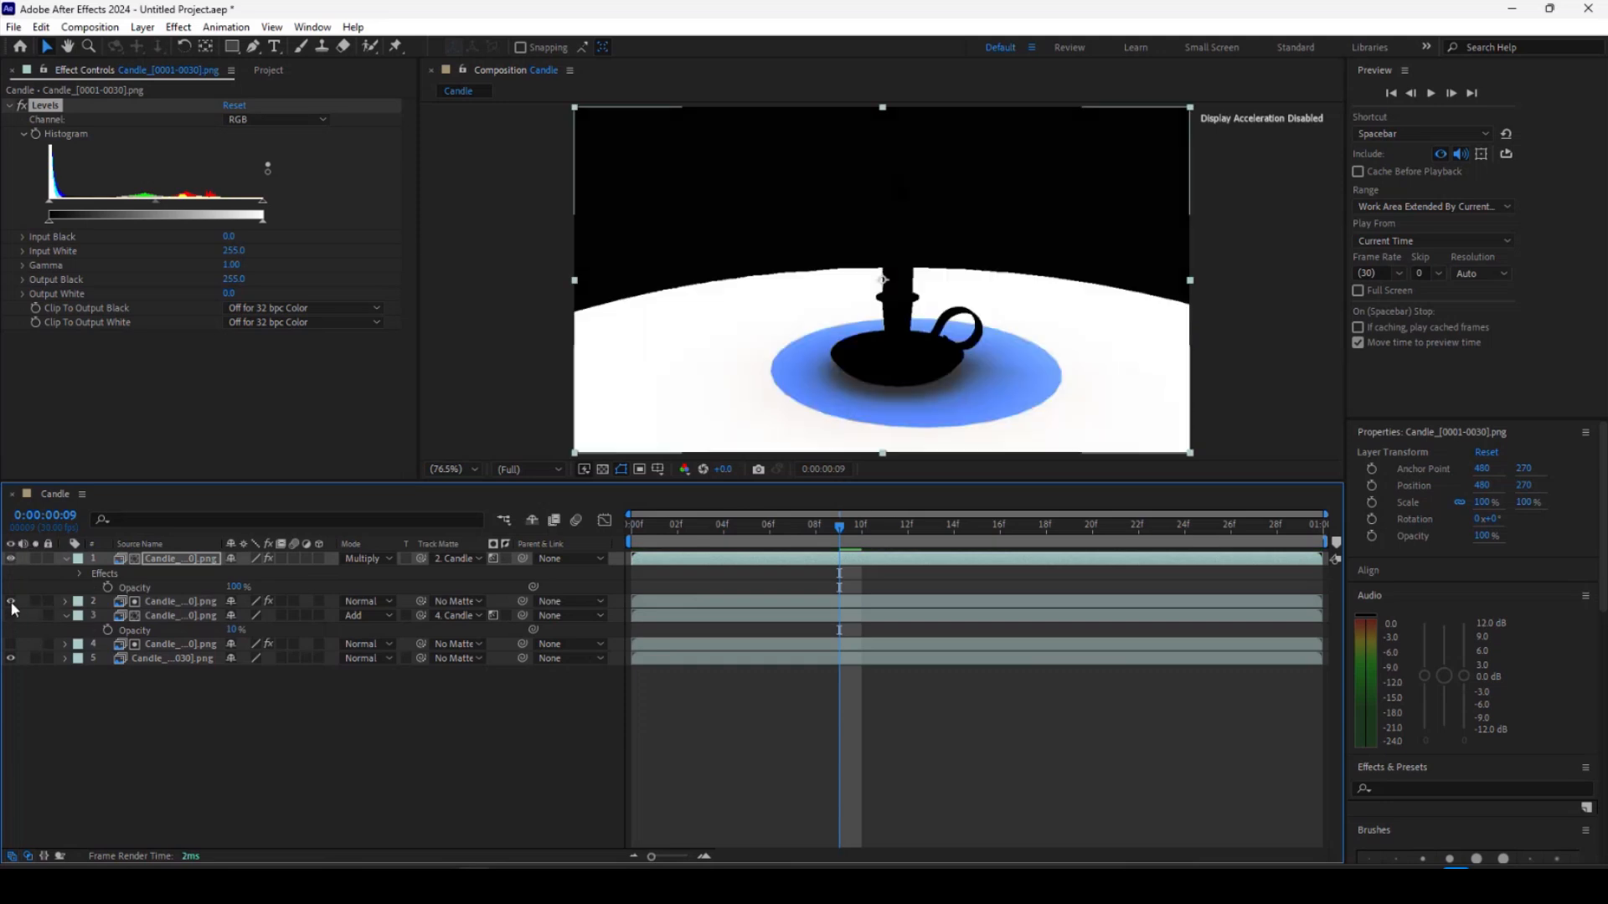
click(11, 601)
click(11, 615)
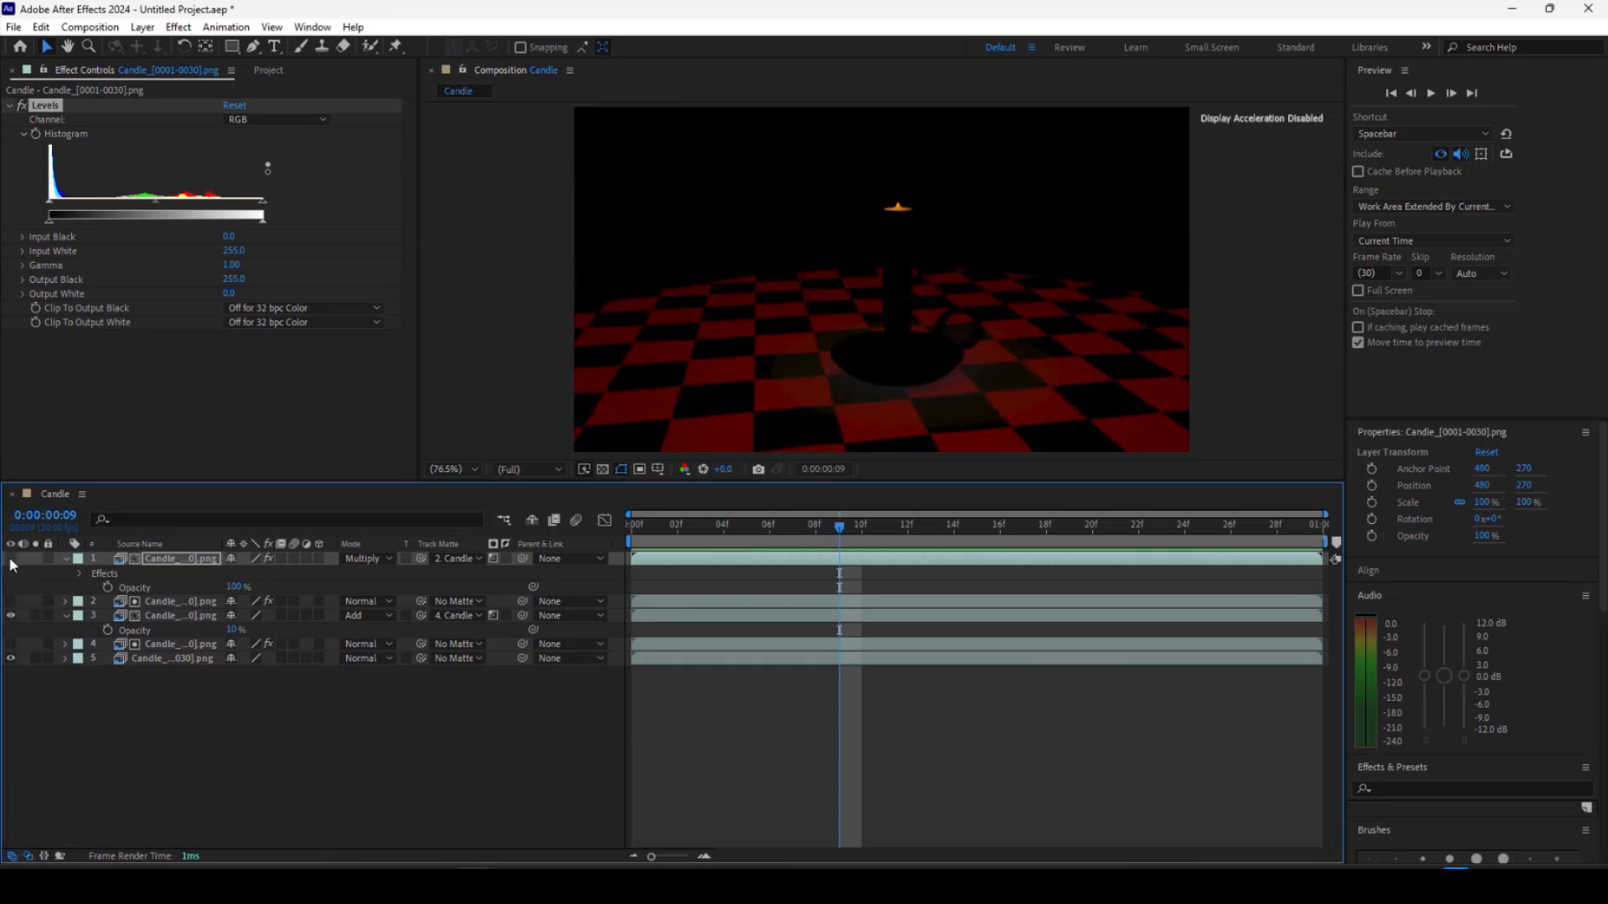
Set the top layer's opacity to 60%.
click(158, 559)
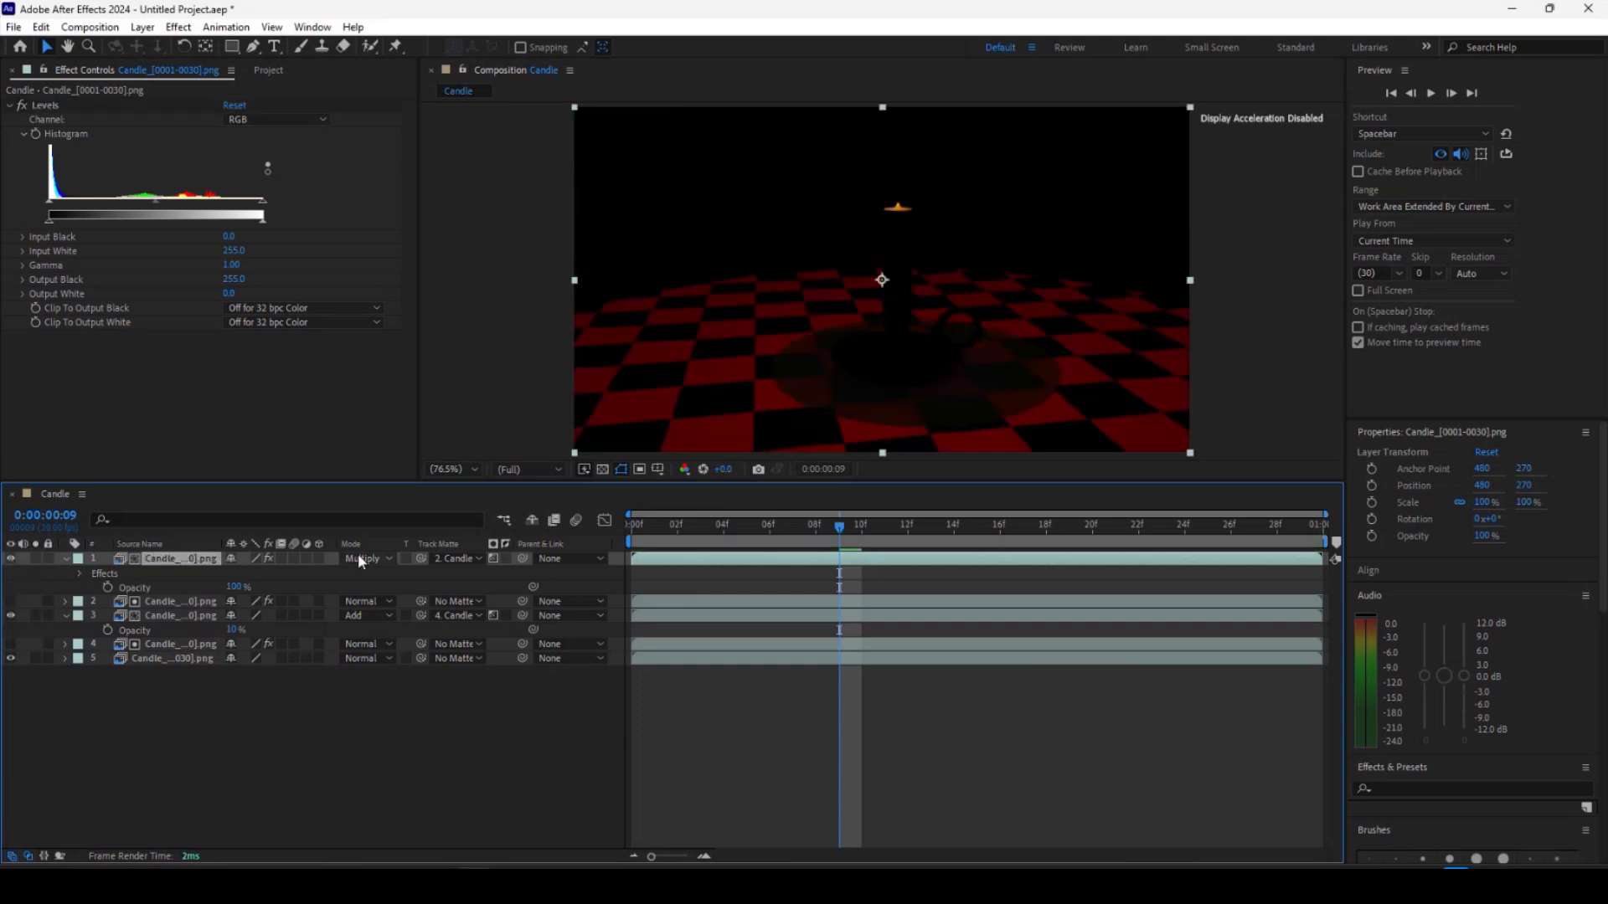
drag(233, 587, 228, 587)
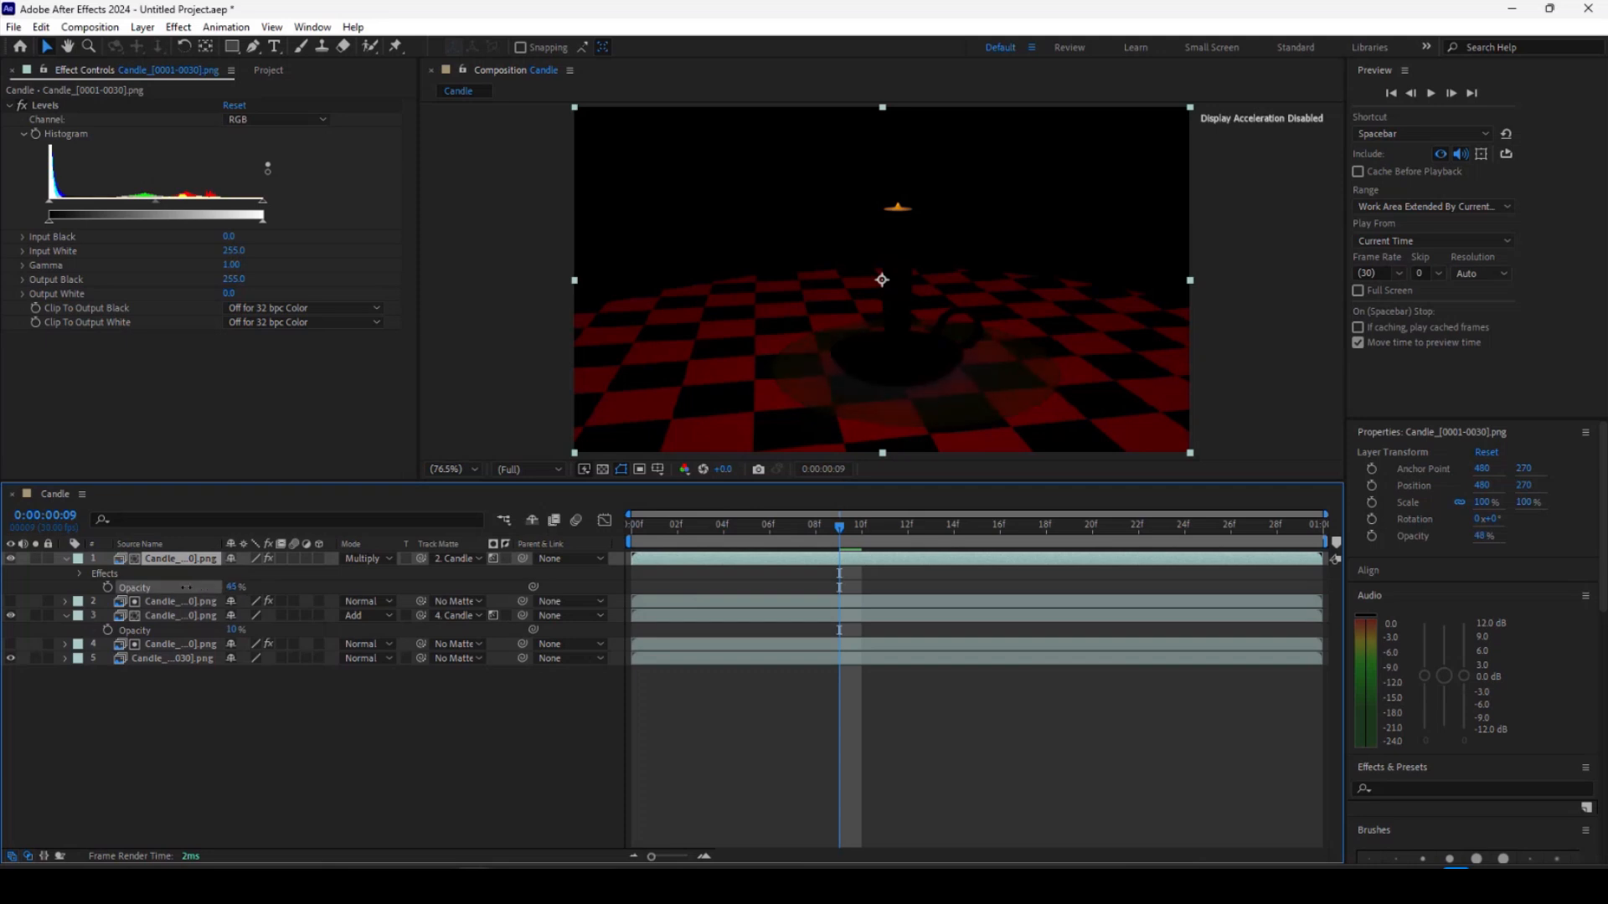
drag(230, 587, 199, 586)
Apply a Gaussian Blur effect to the top layer.
click(178, 27)
mouse_move(228, 176)
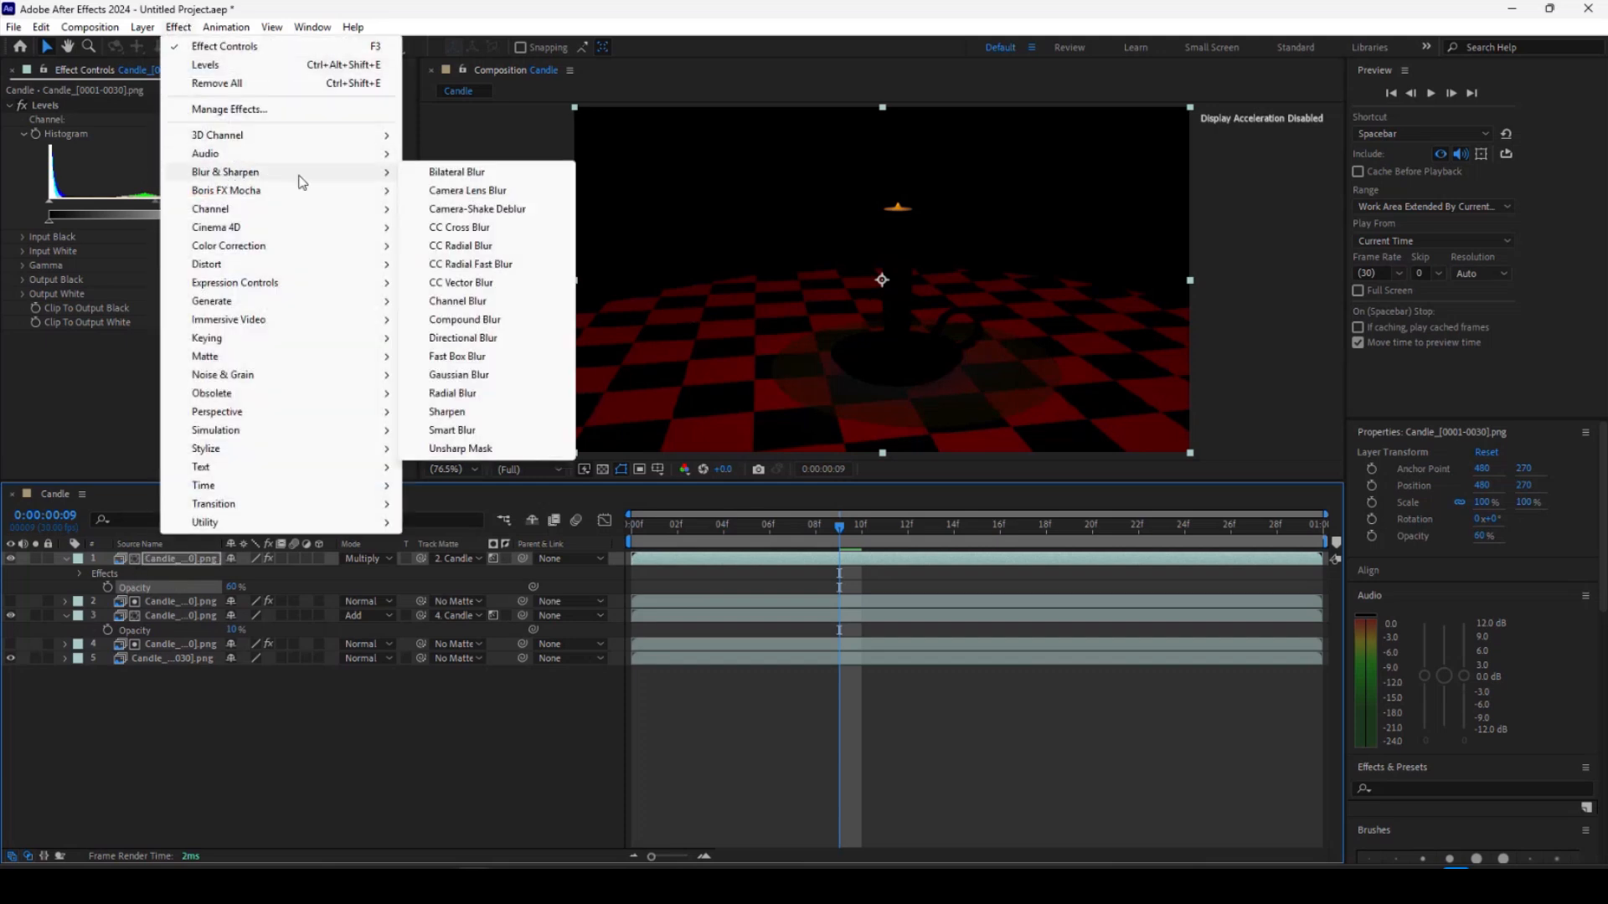
click(477, 375)
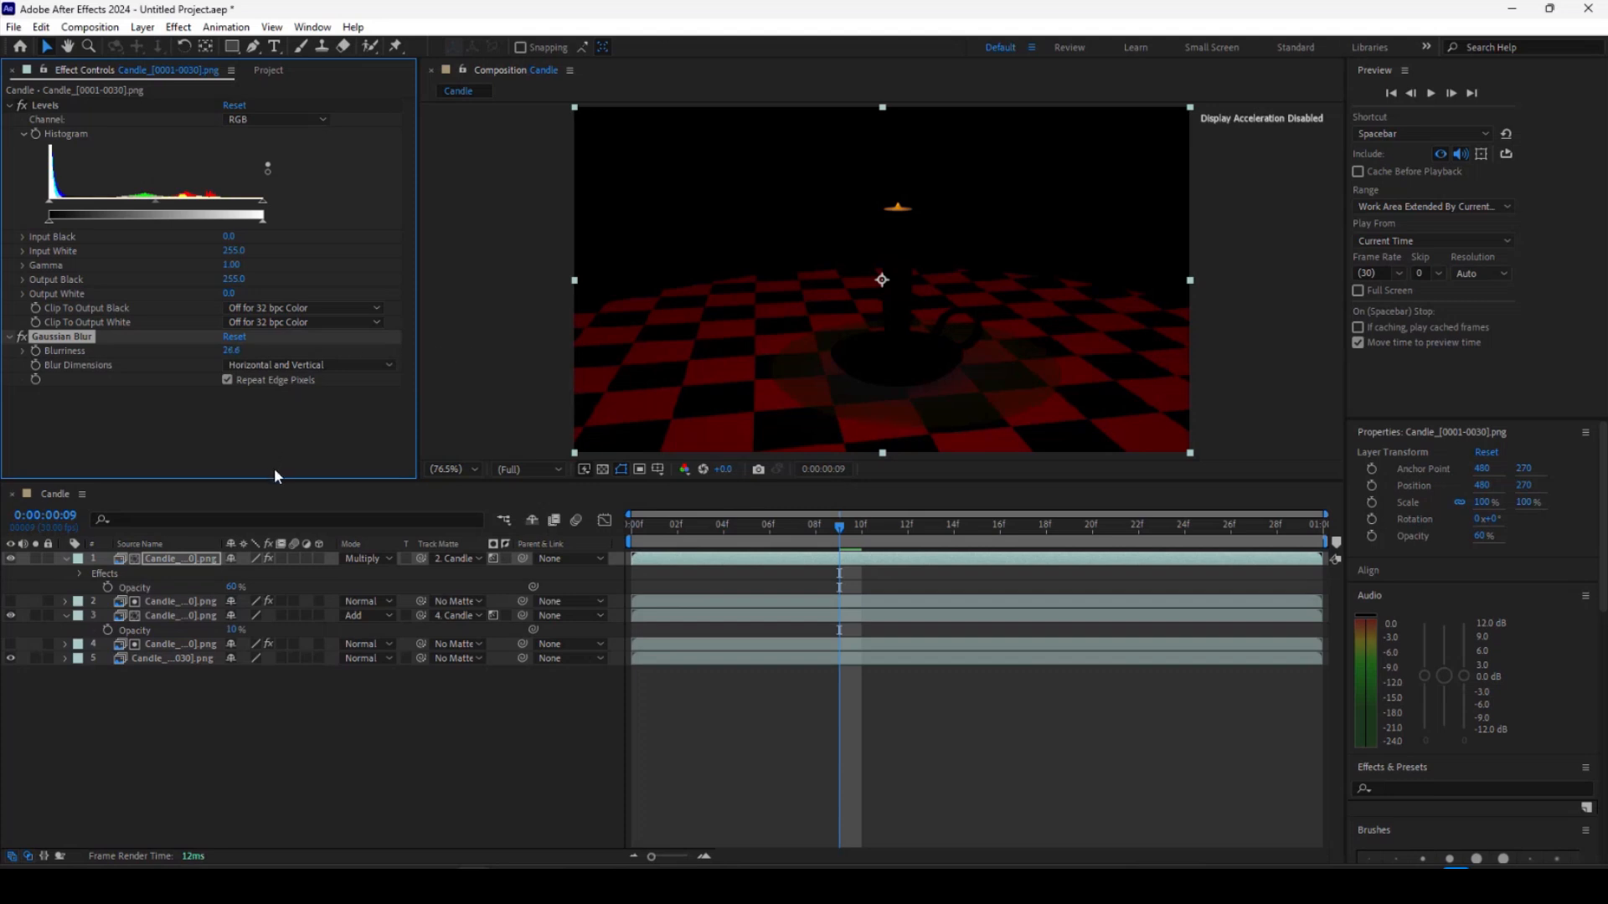
Preview the composite and lower the top layer's opacity to 34%.
key(space)
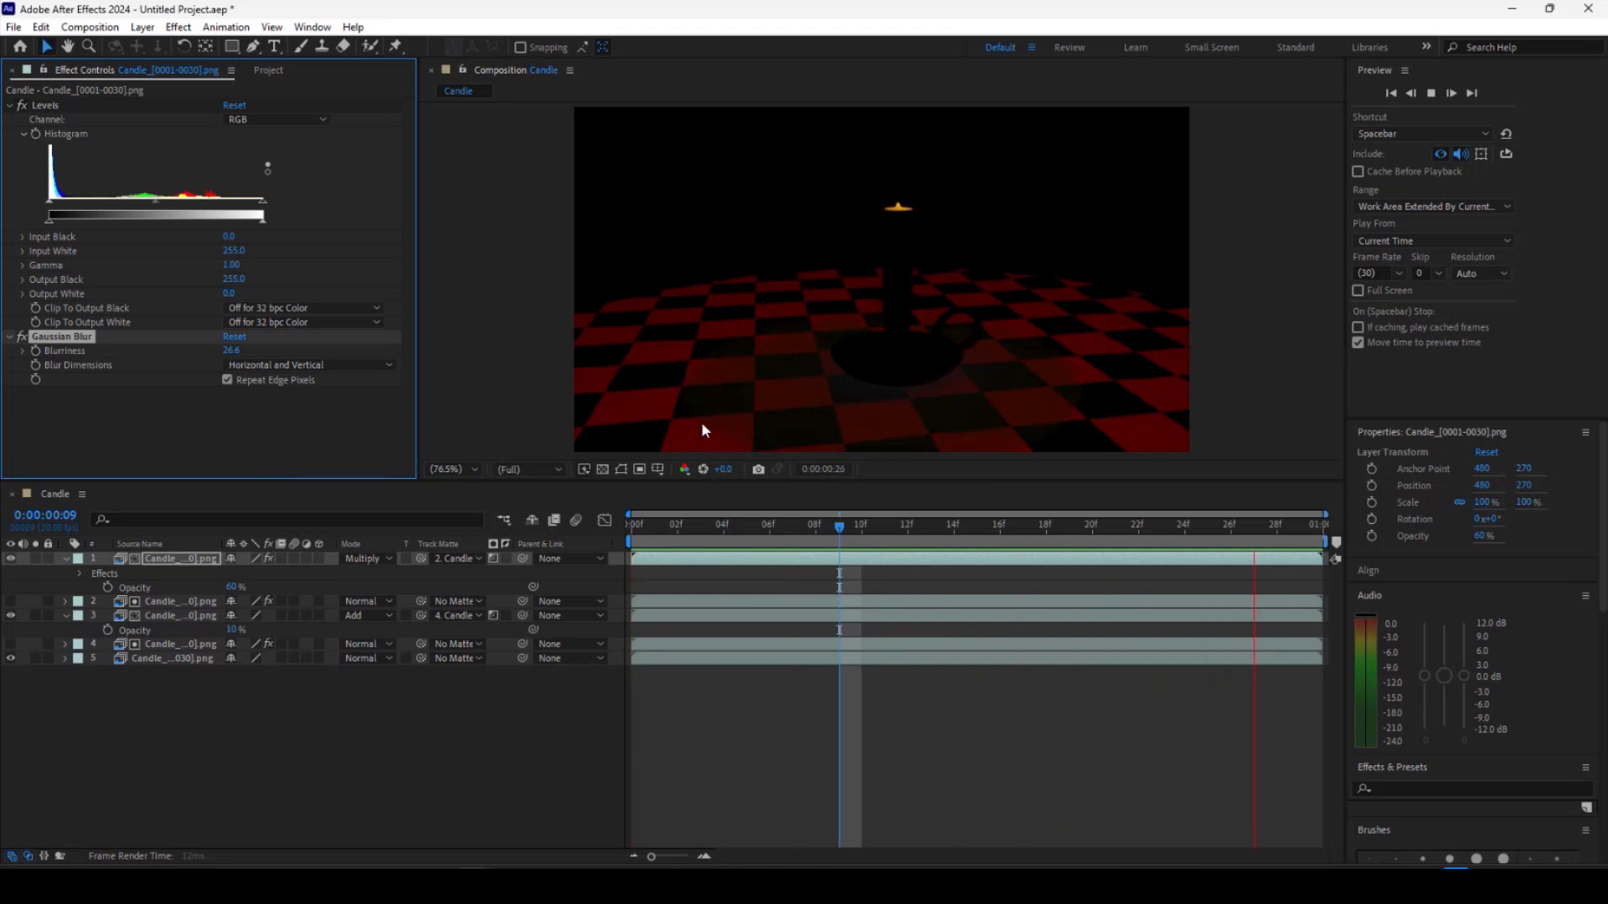
key(space)
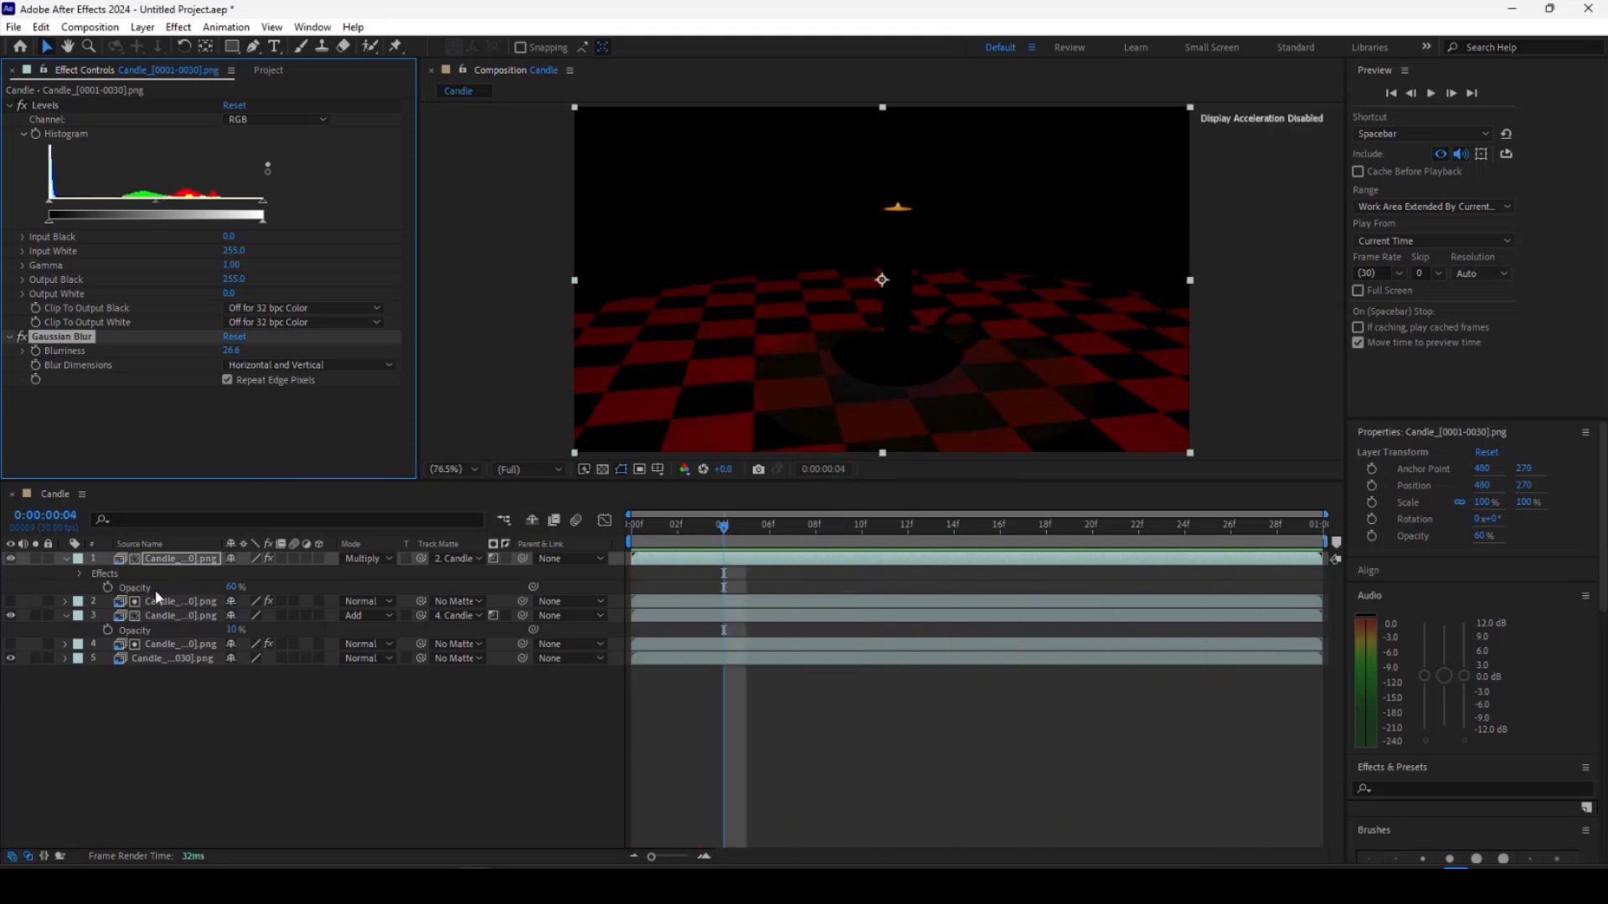
key(t)
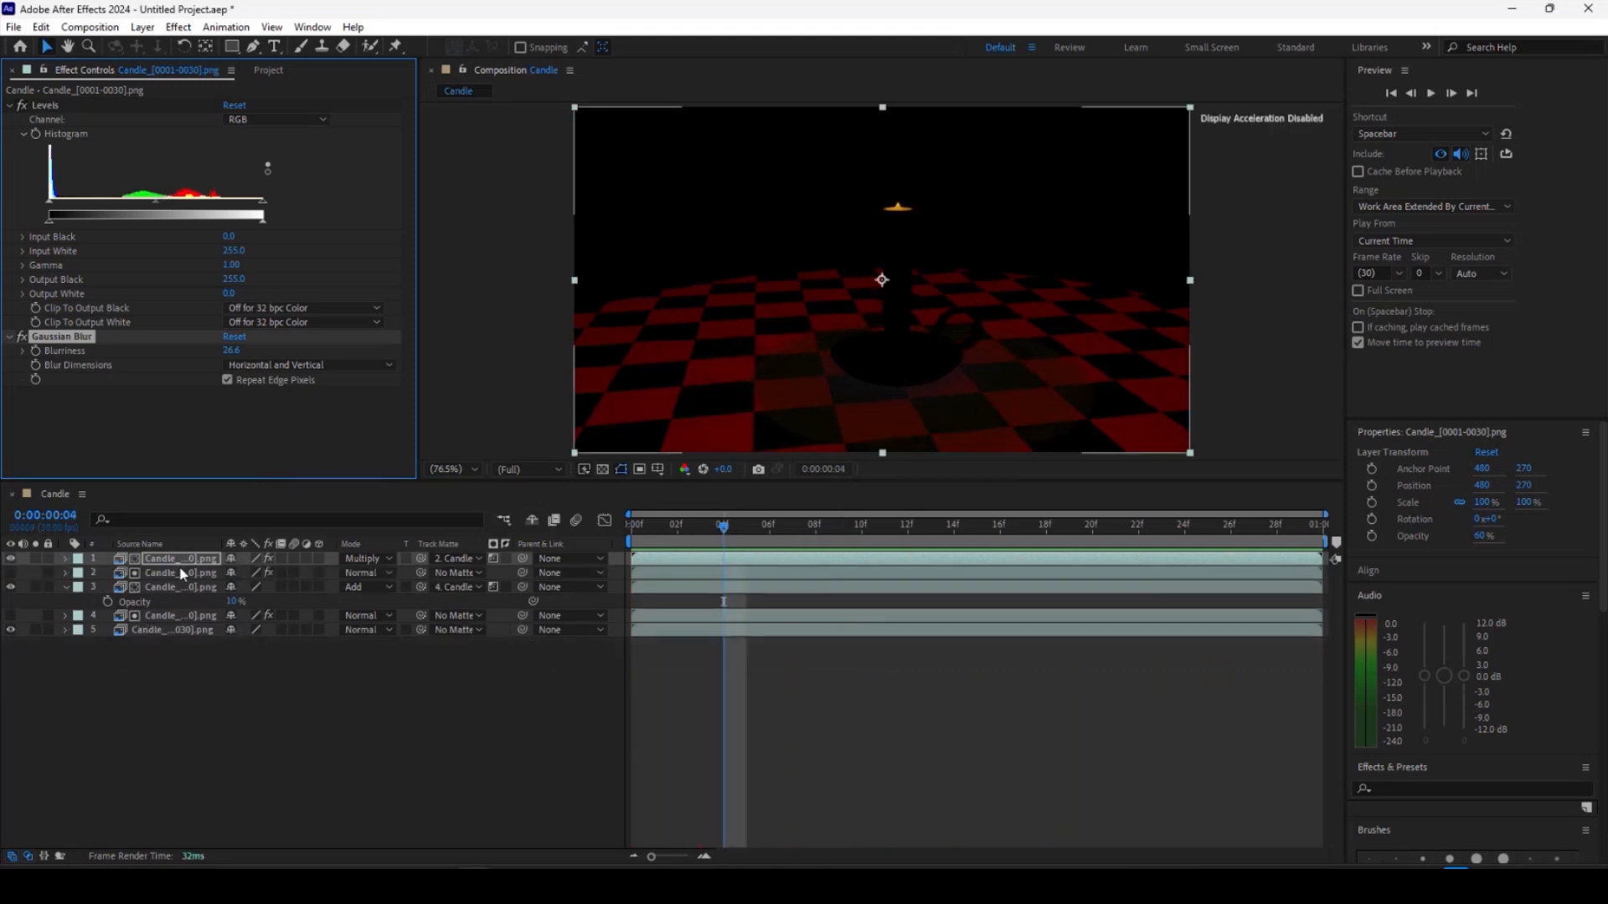
key(t)
mouse_move(234, 574)
mouse_down()
mouse_move(250, 568)
mouse_move(211, 565)
mouse_move(227, 571)
mouse_up()
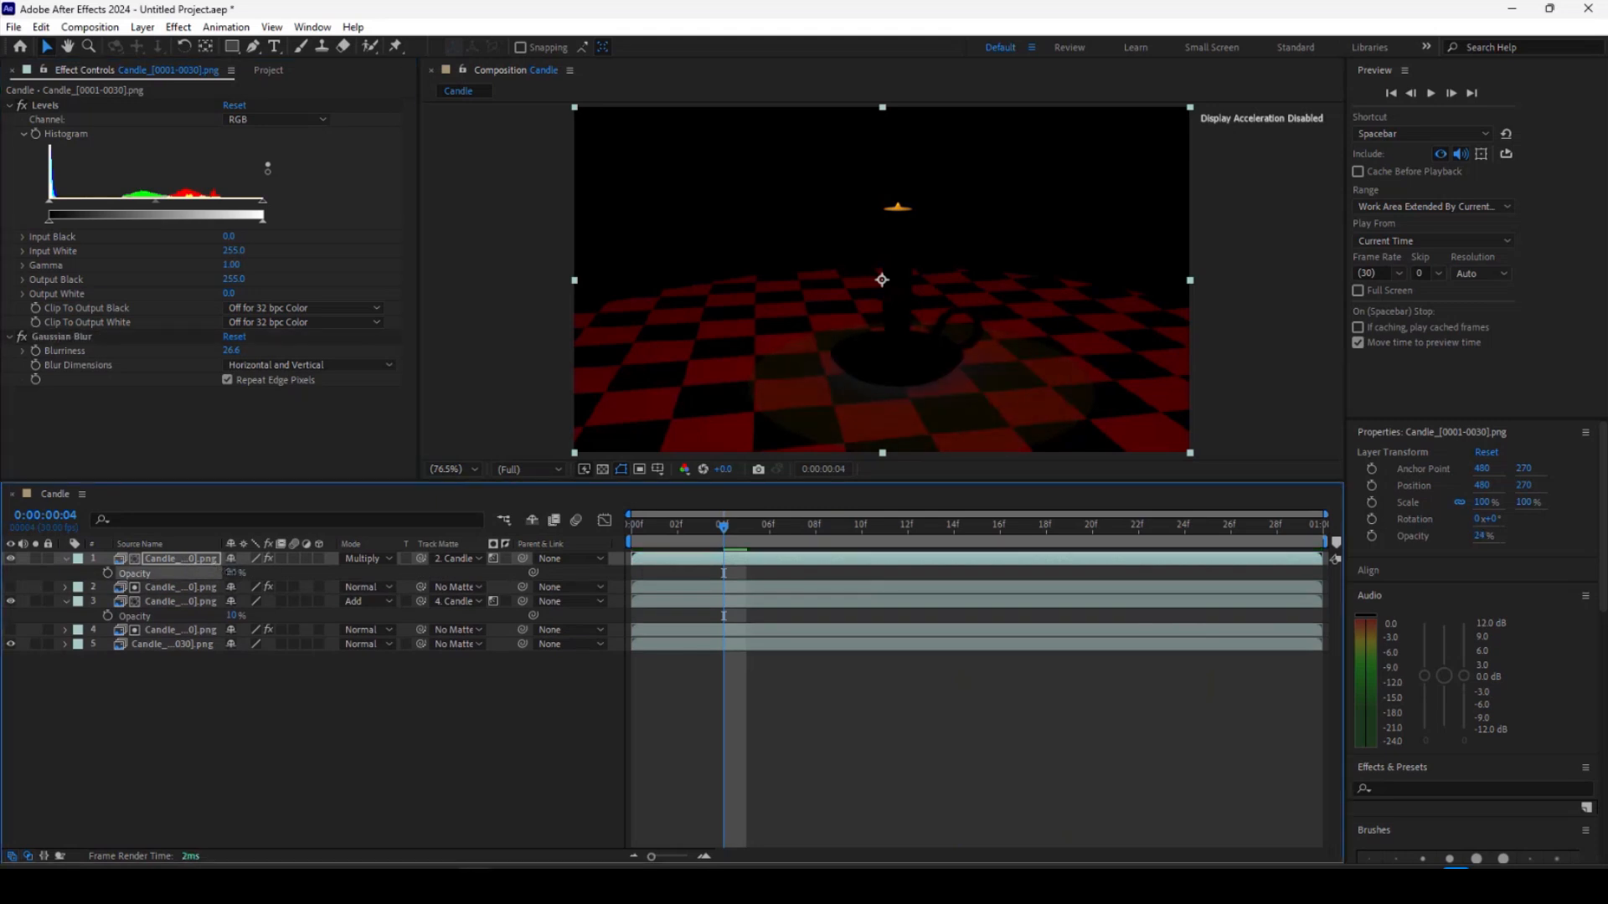
Toggle the visibility of the upper layers to compare the composite.
click(11, 558)
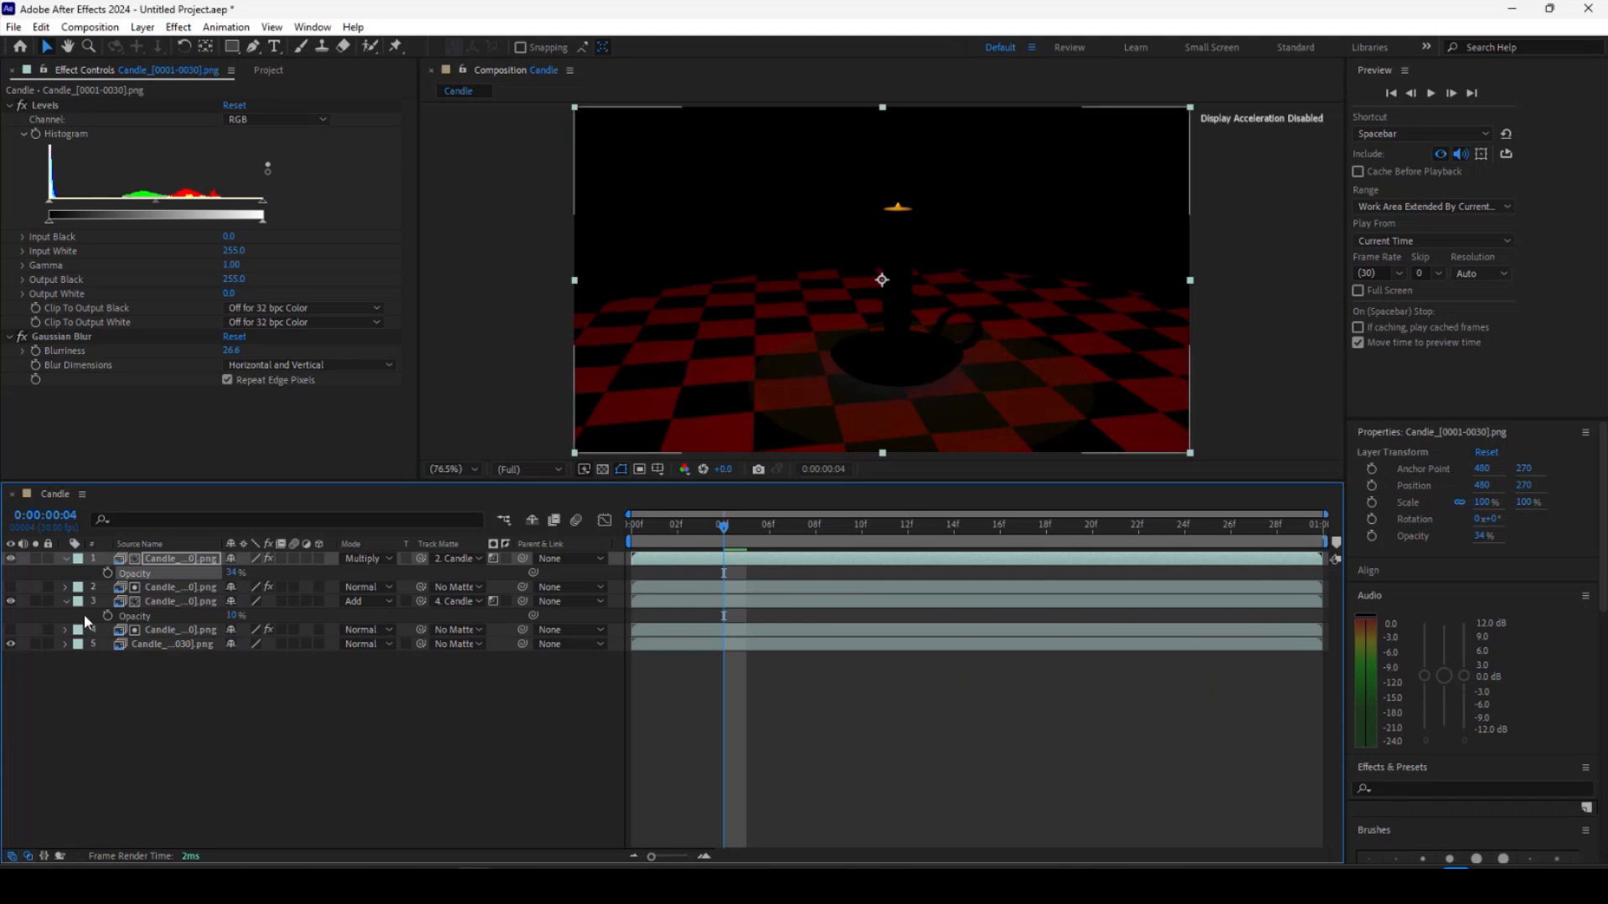
click(10, 601)
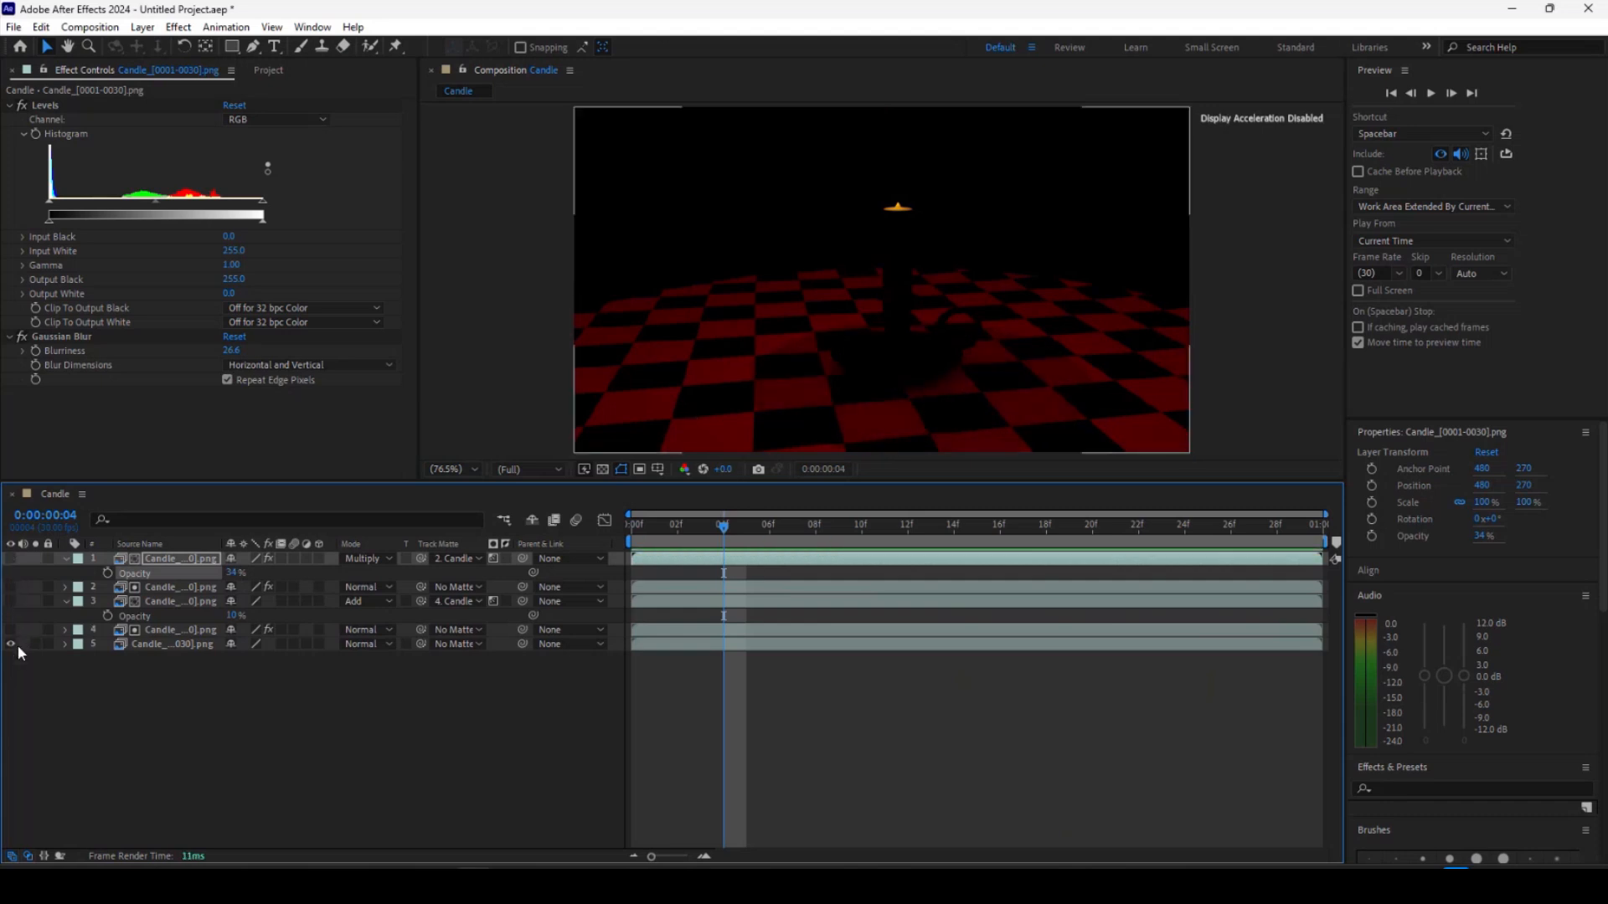
click(10, 602)
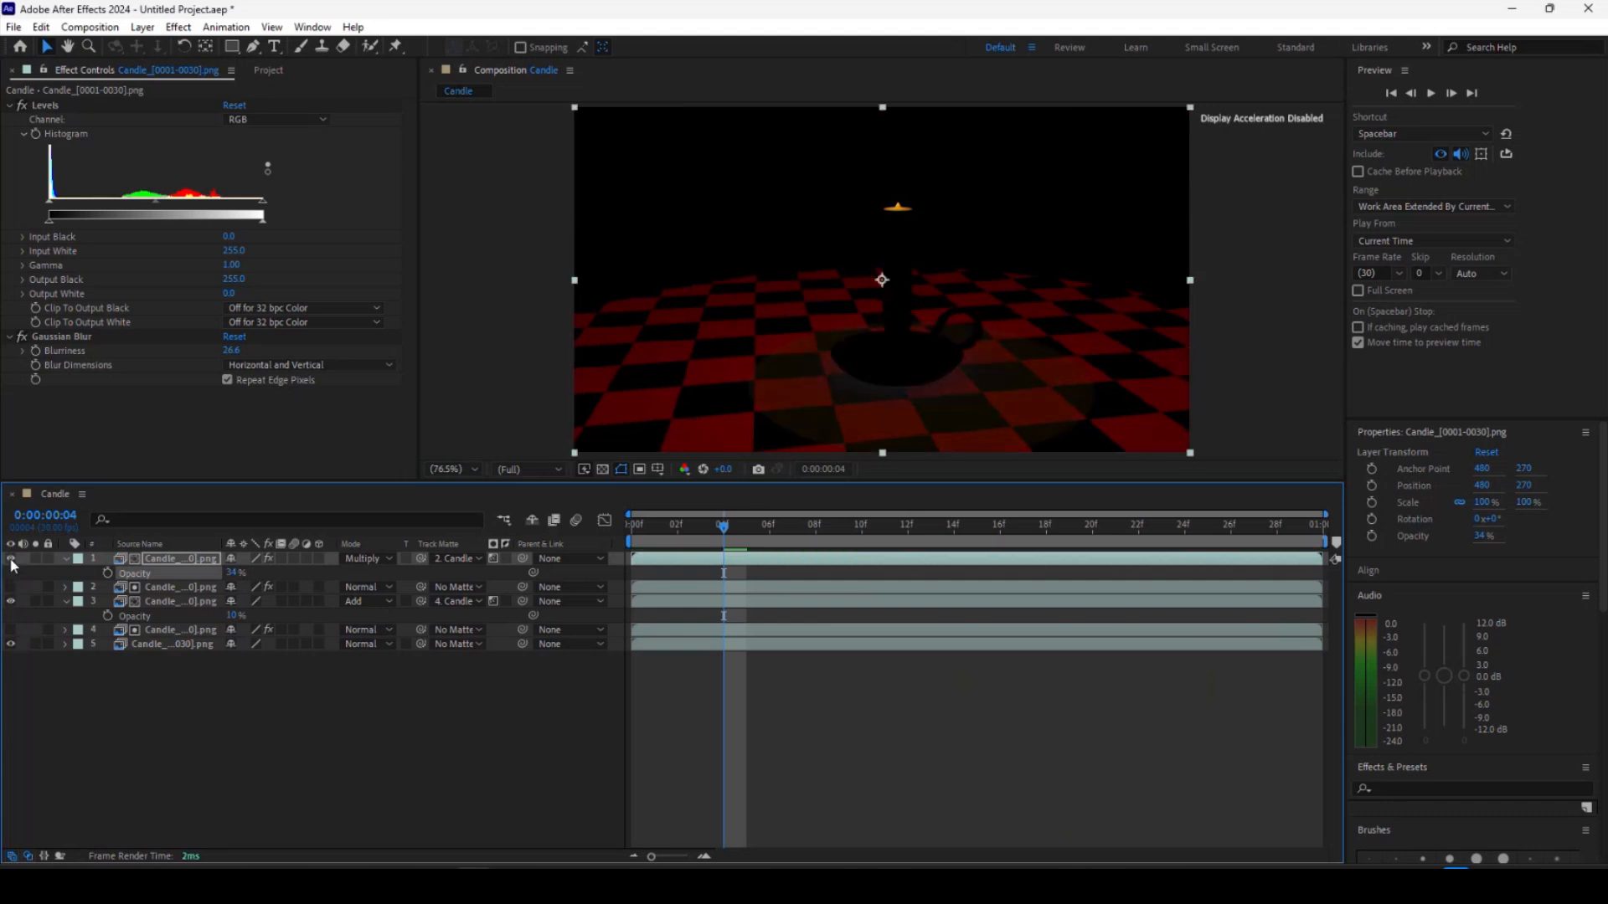
click(10, 559)
Import the specular_direct image sequence from the images folder into the project.
key(ctrl+0)
right_click(167, 331)
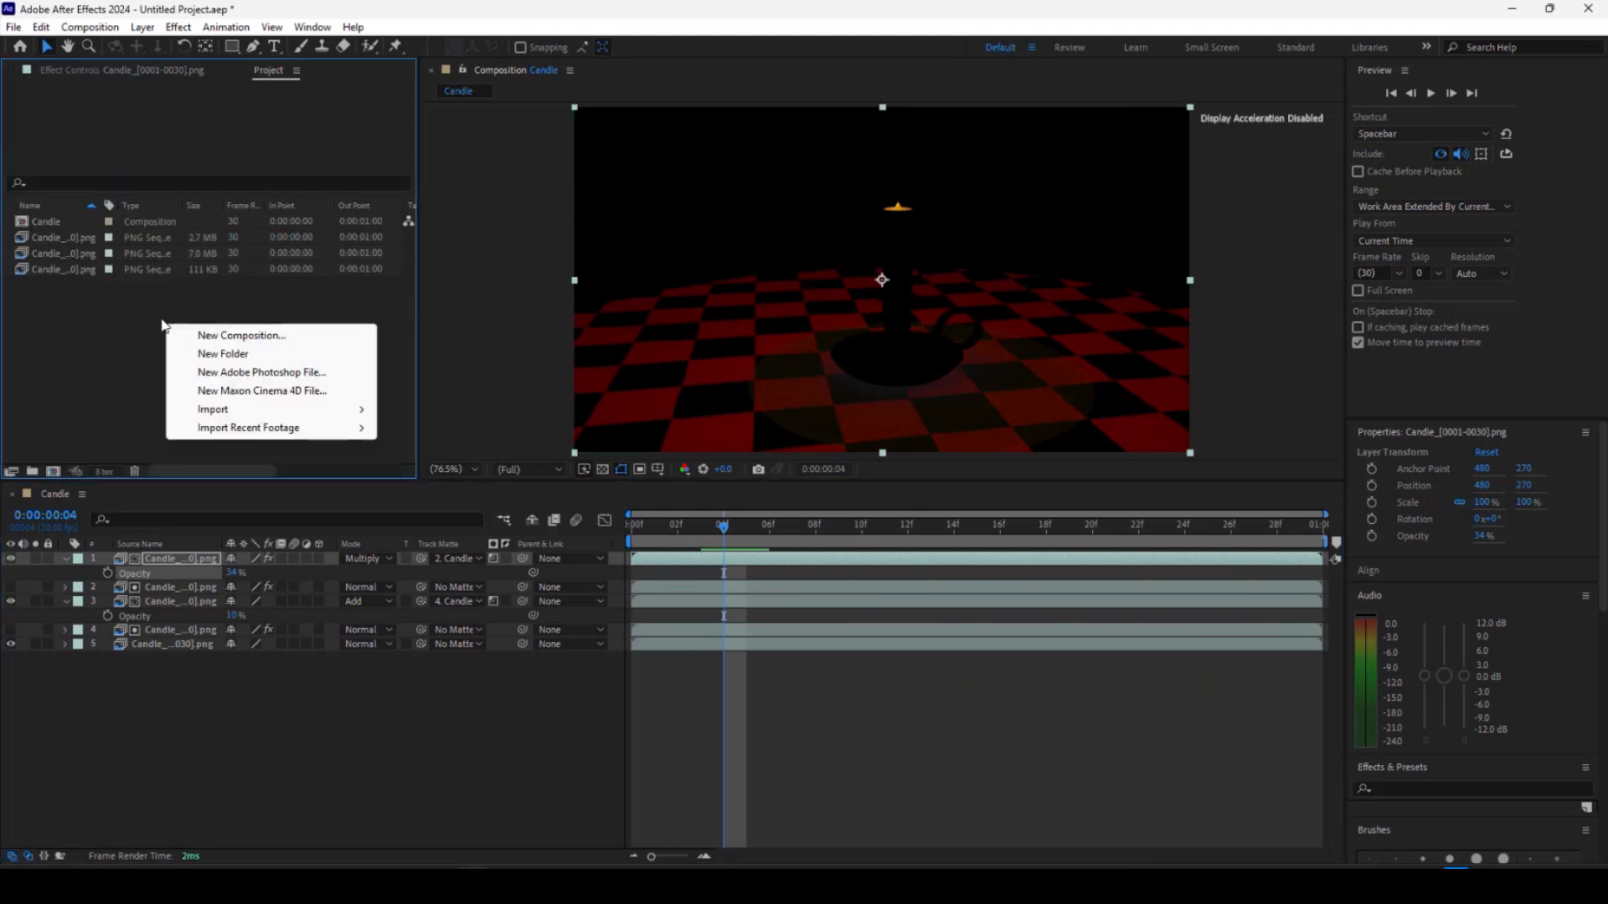
mouse_move(218, 411)
click(444, 411)
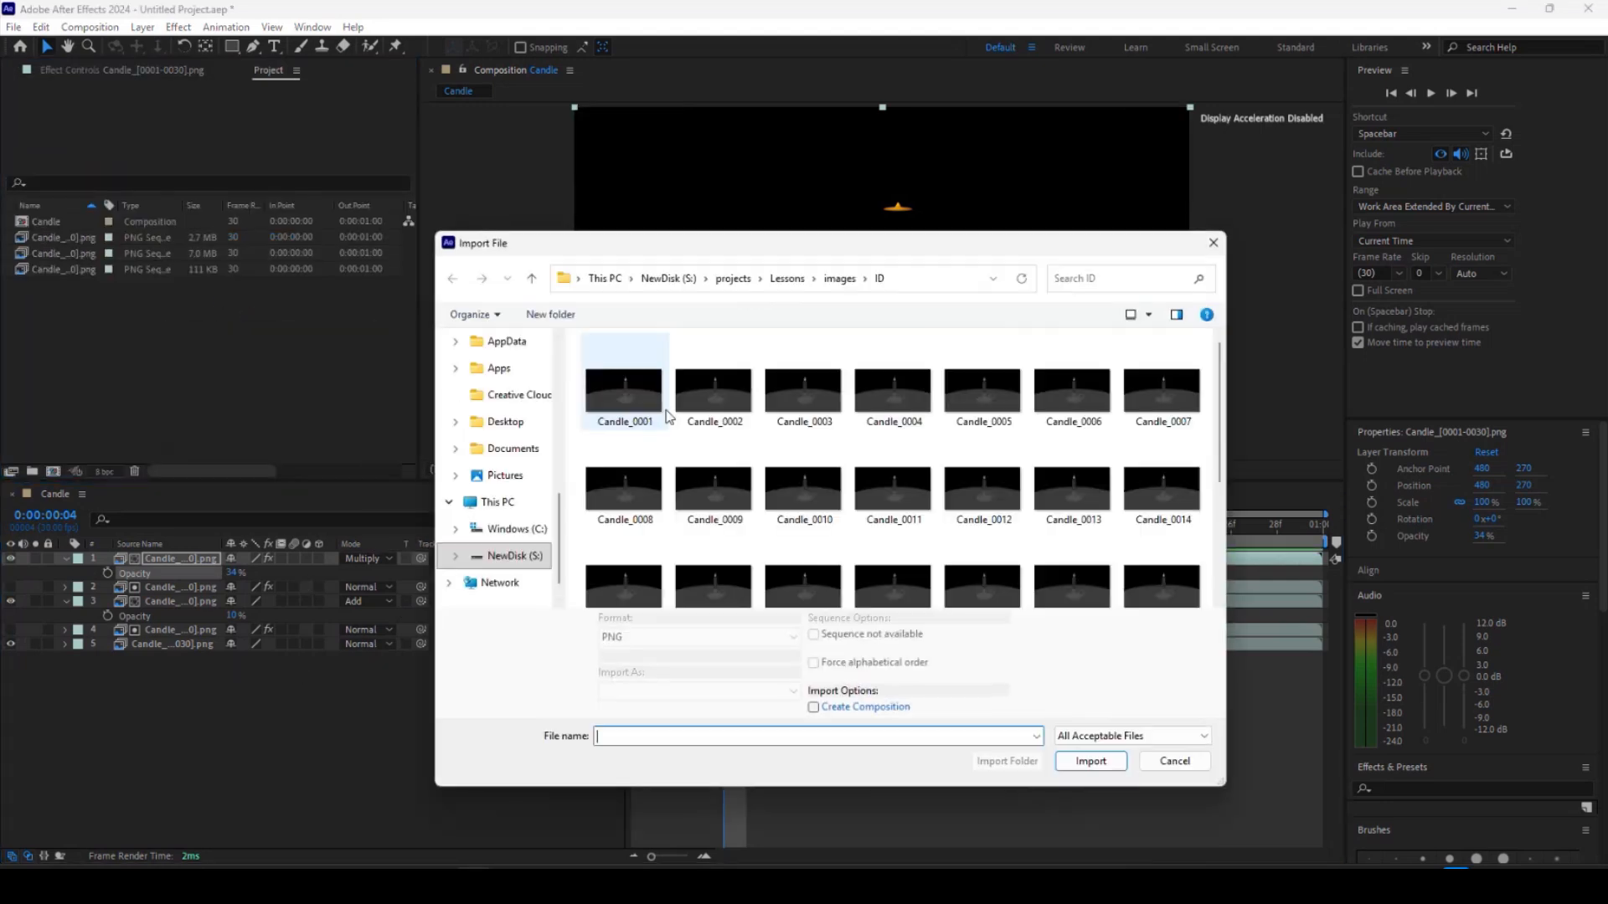
click(839, 278)
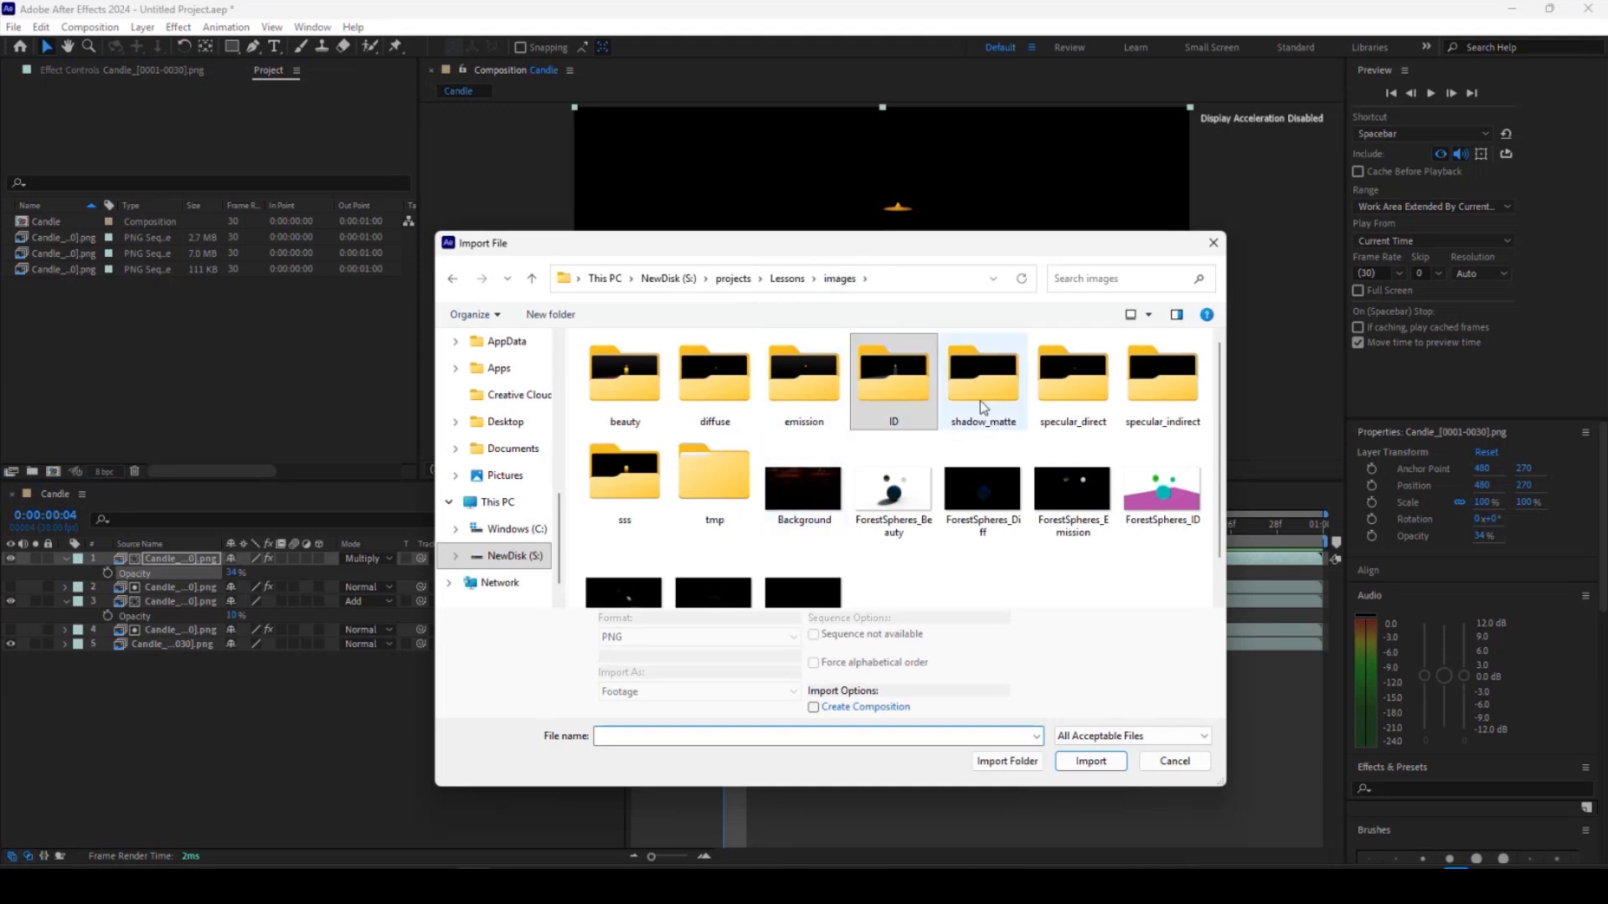
double_click(1066, 384)
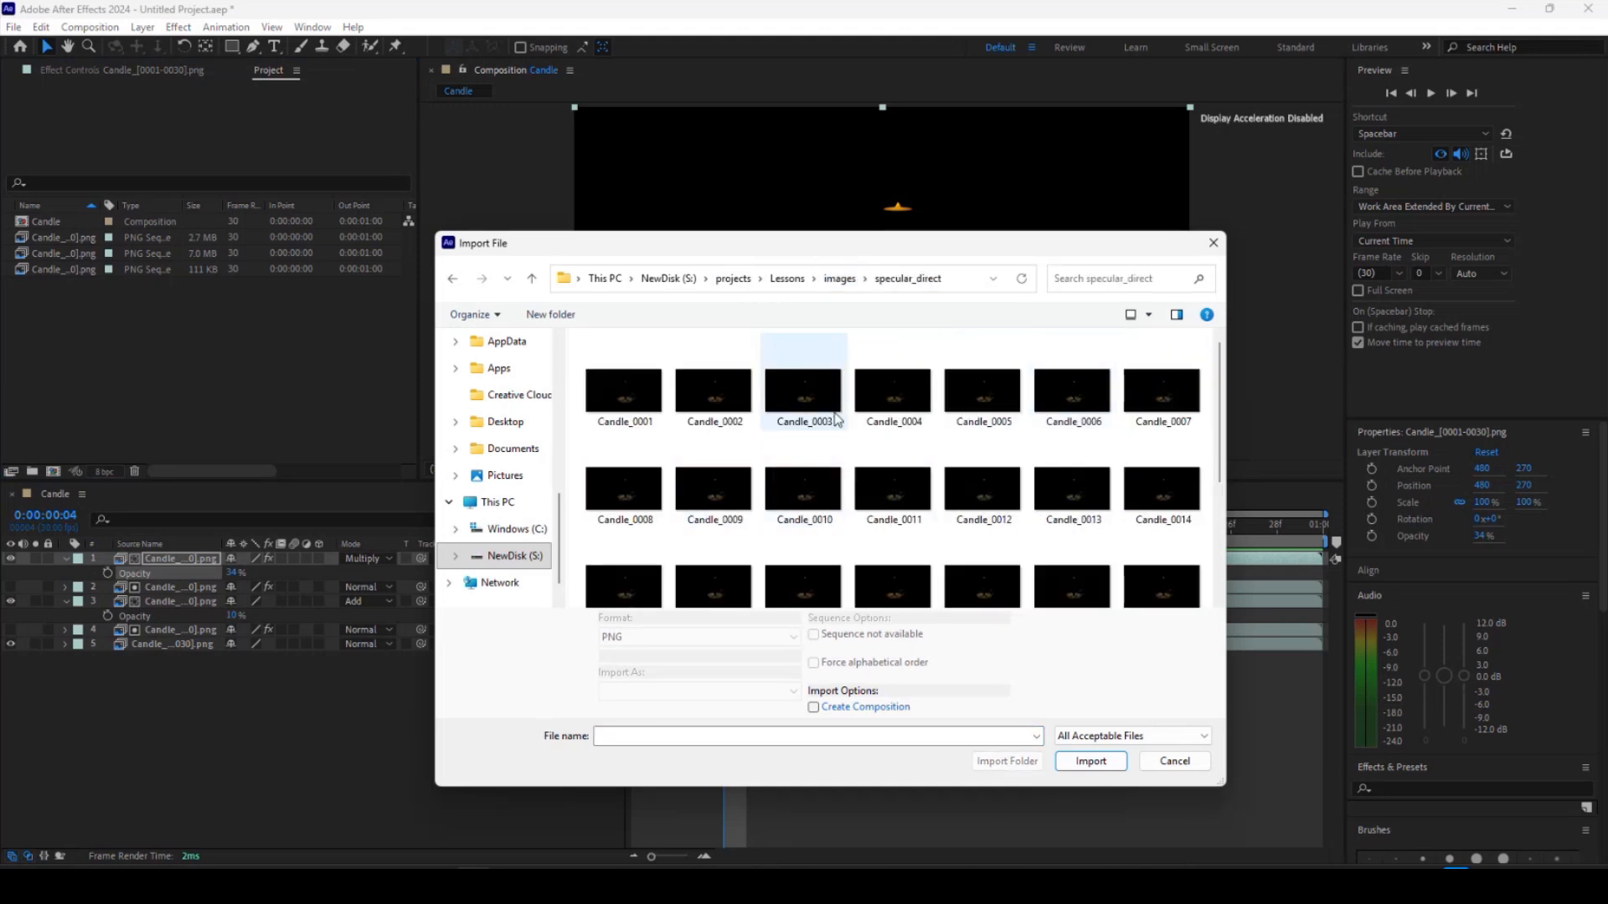
click(634, 393)
click(1088, 751)
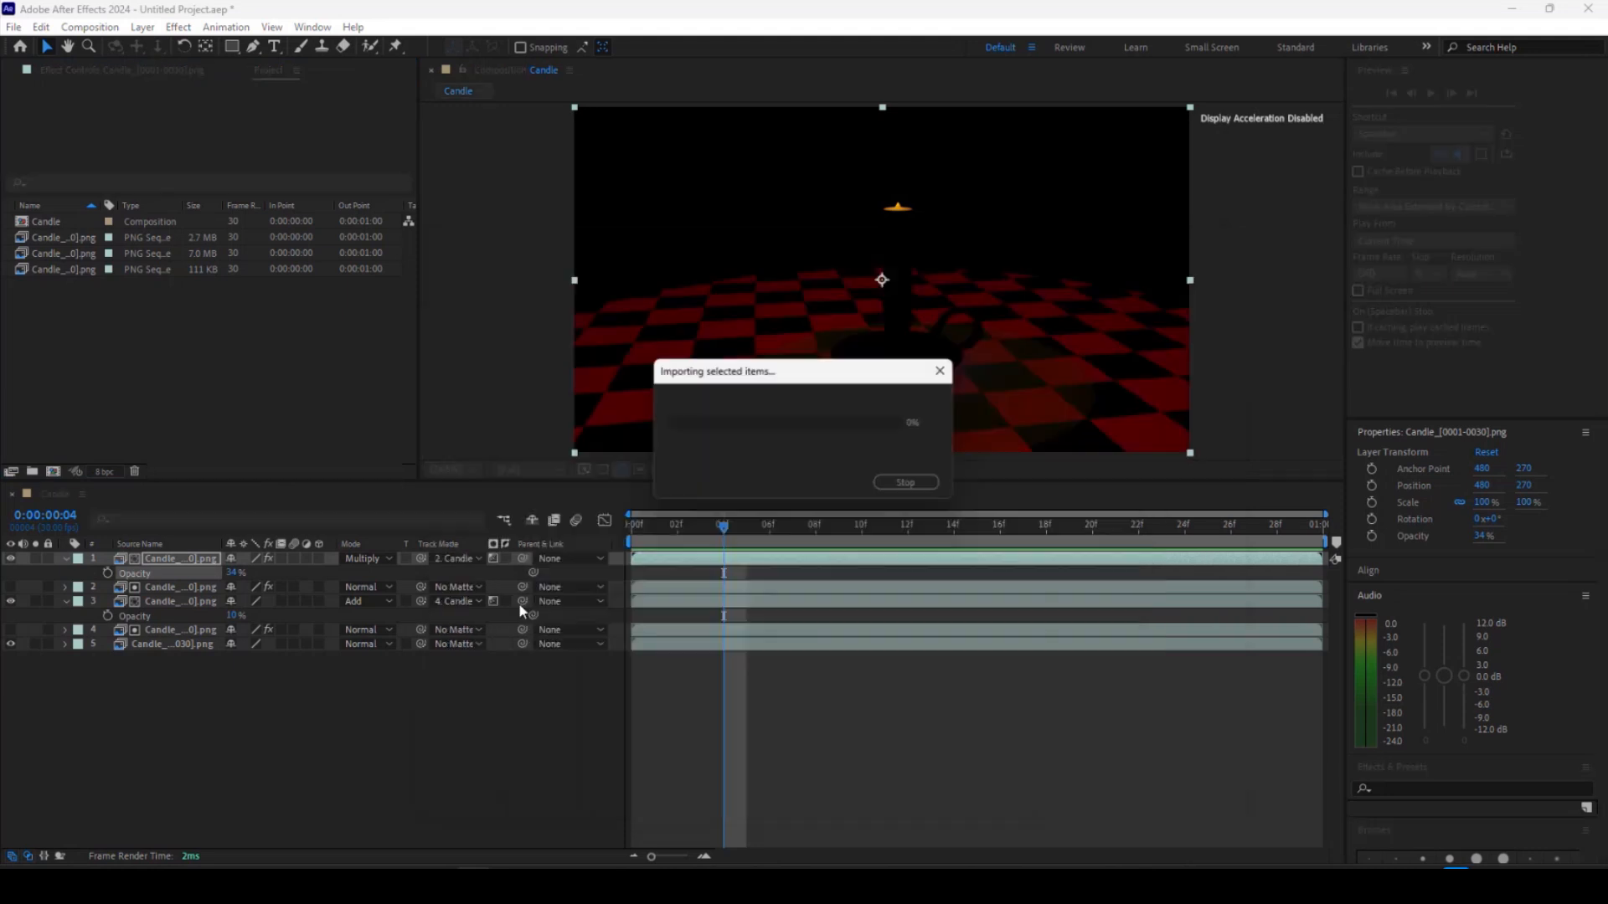
Add the specular_direct sequence to the top of the composition and set its blending mode to Screen.
drag(57, 283, 111, 561)
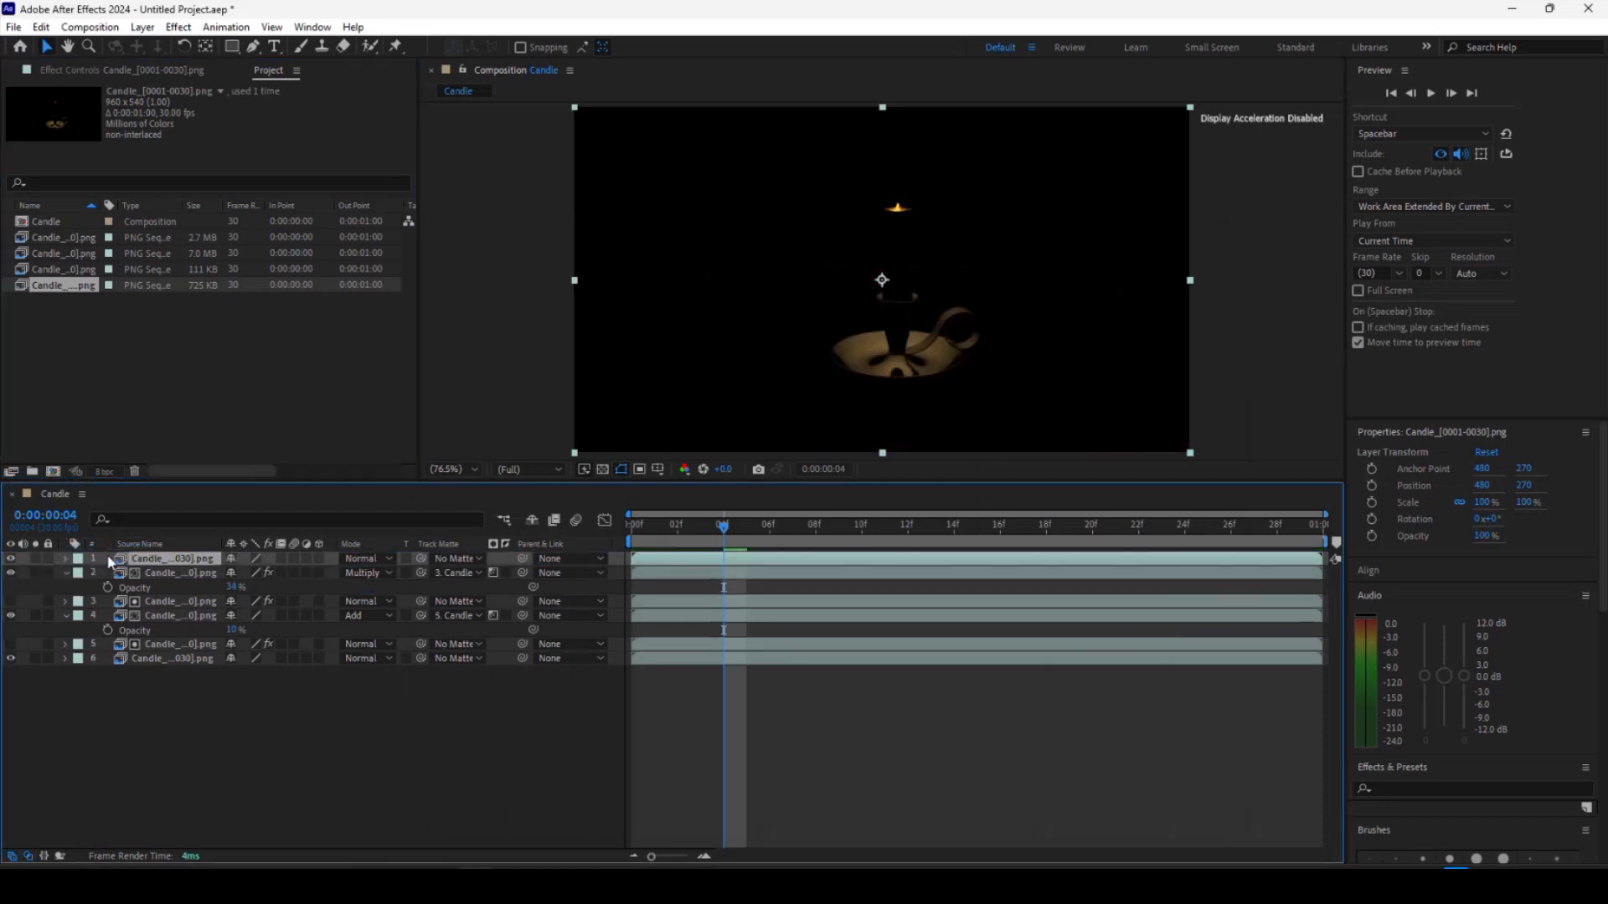
click(388, 558)
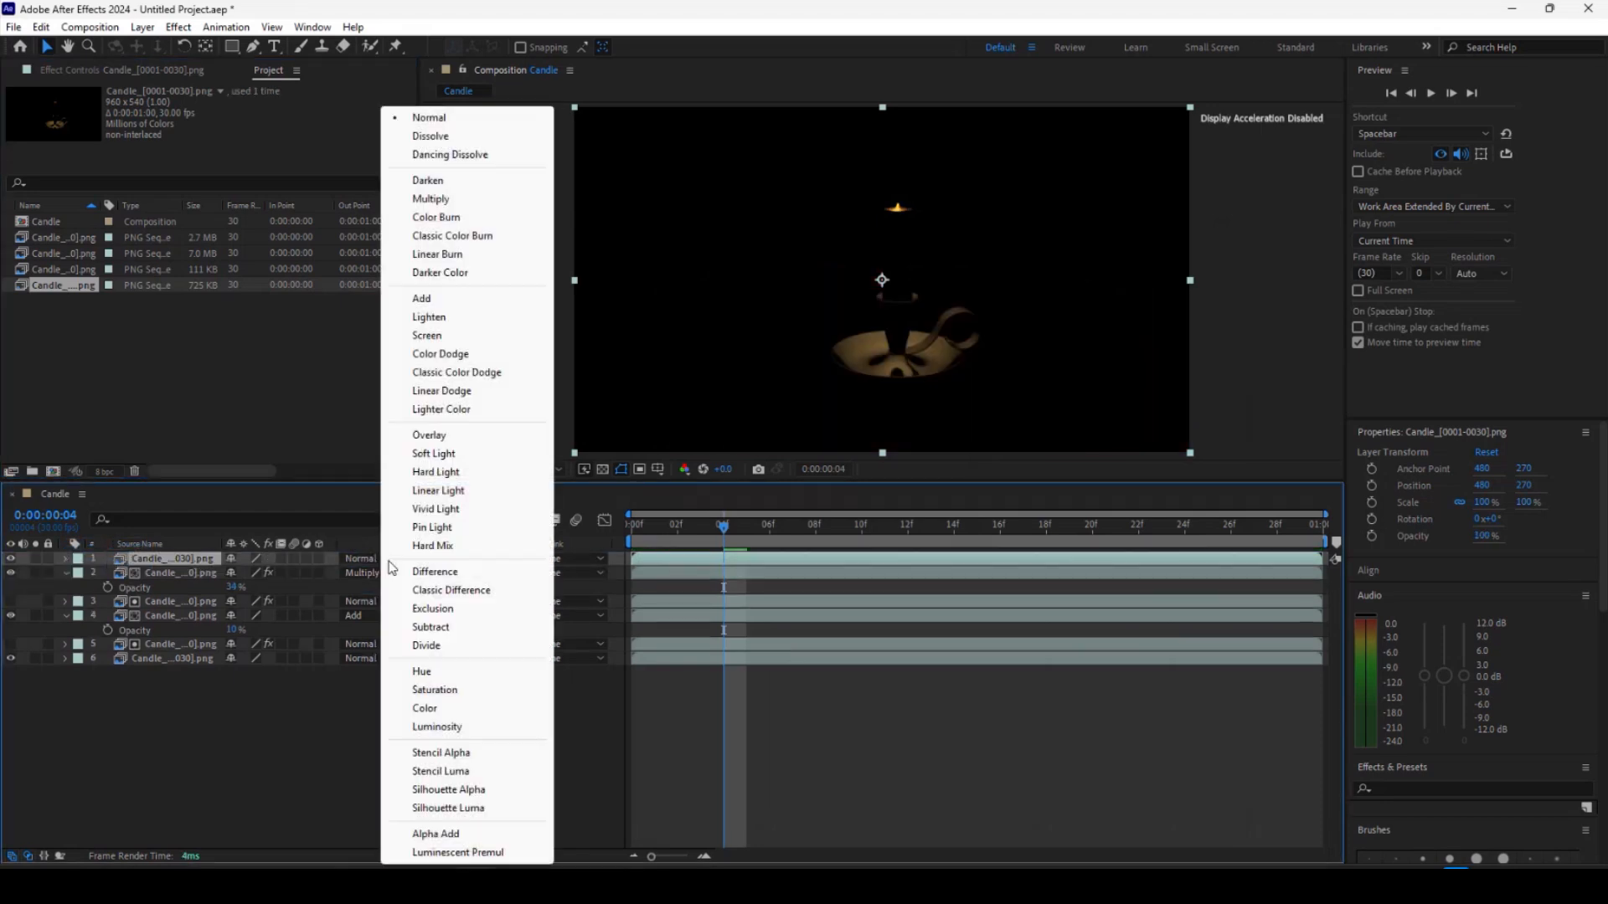
click(427, 336)
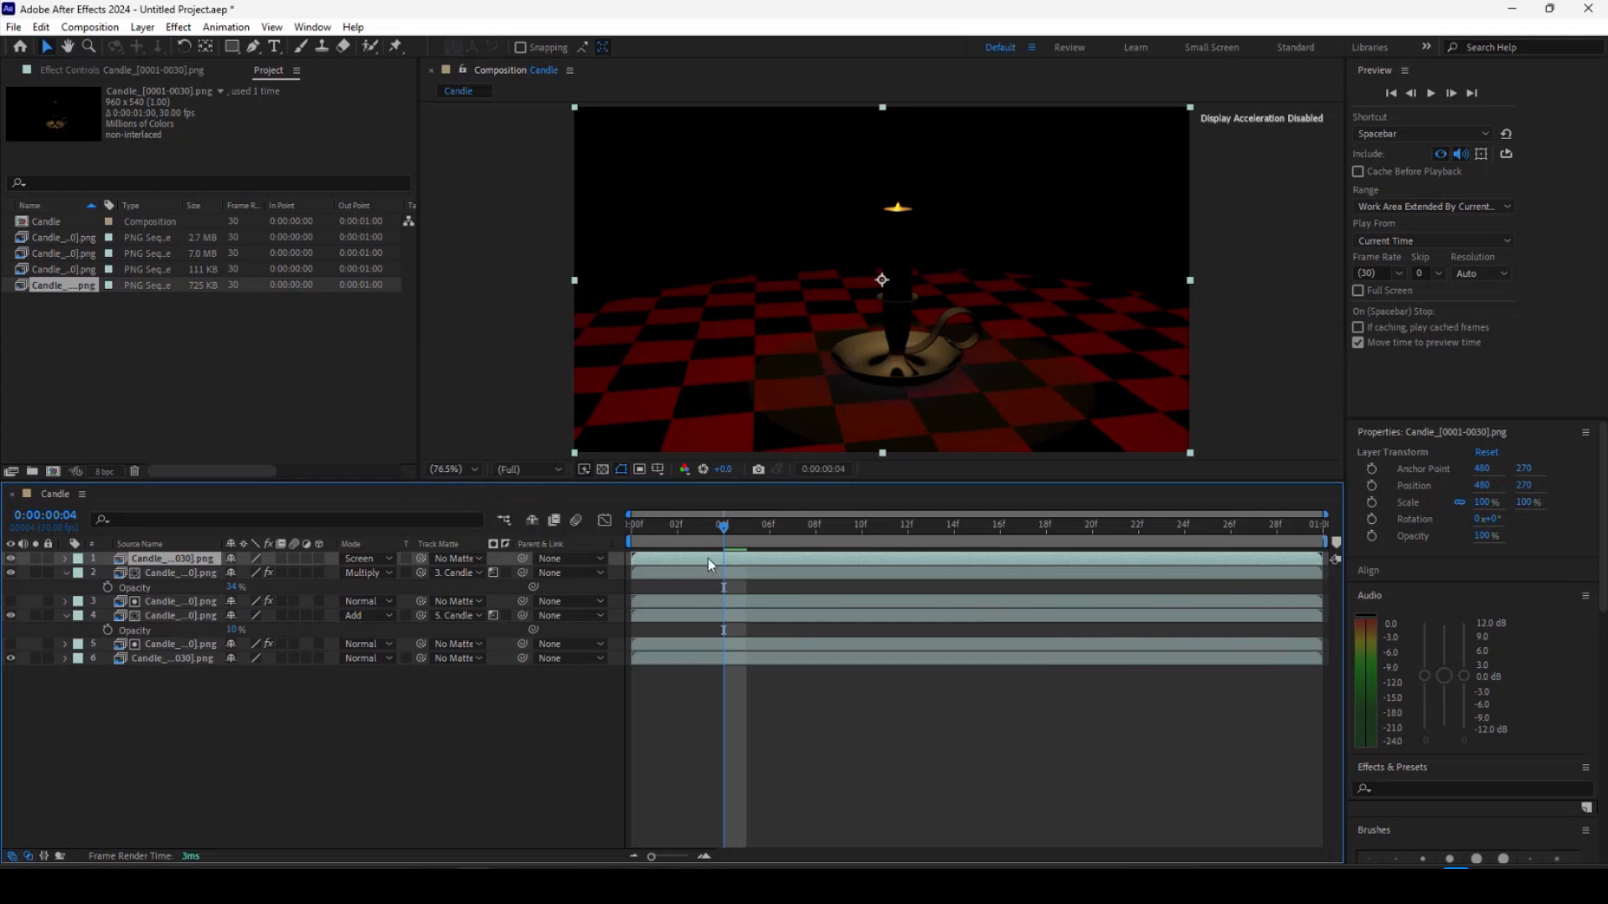
Preview the composition and scrub to frame 12 to check the composite.
key(space)
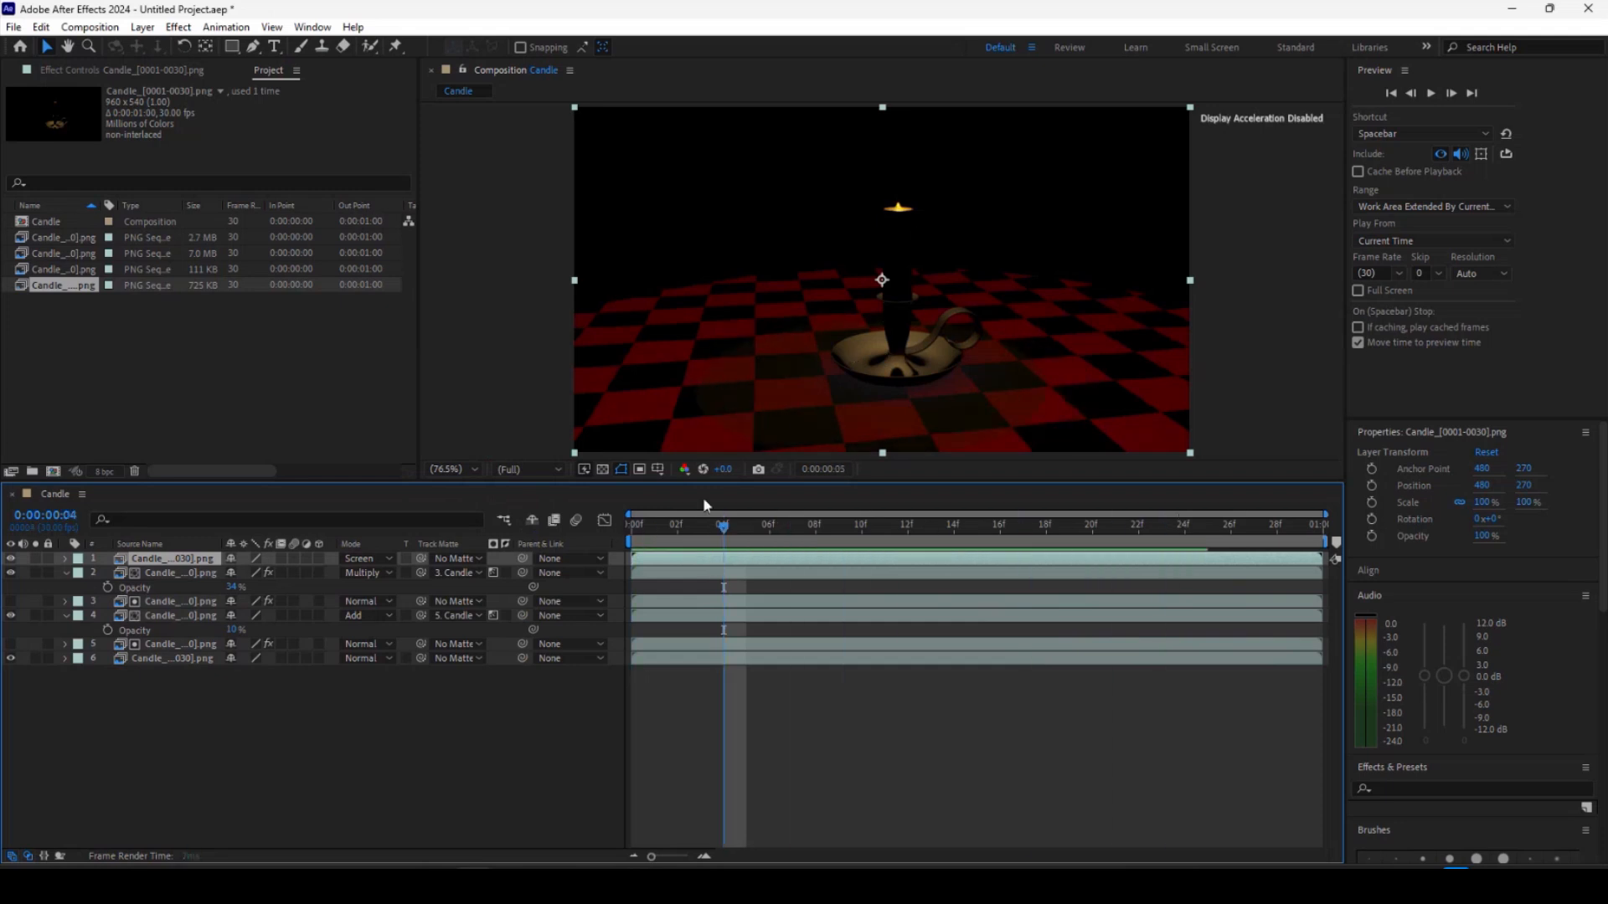
drag(704, 505, 846, 516)
drag(634, 519, 907, 519)
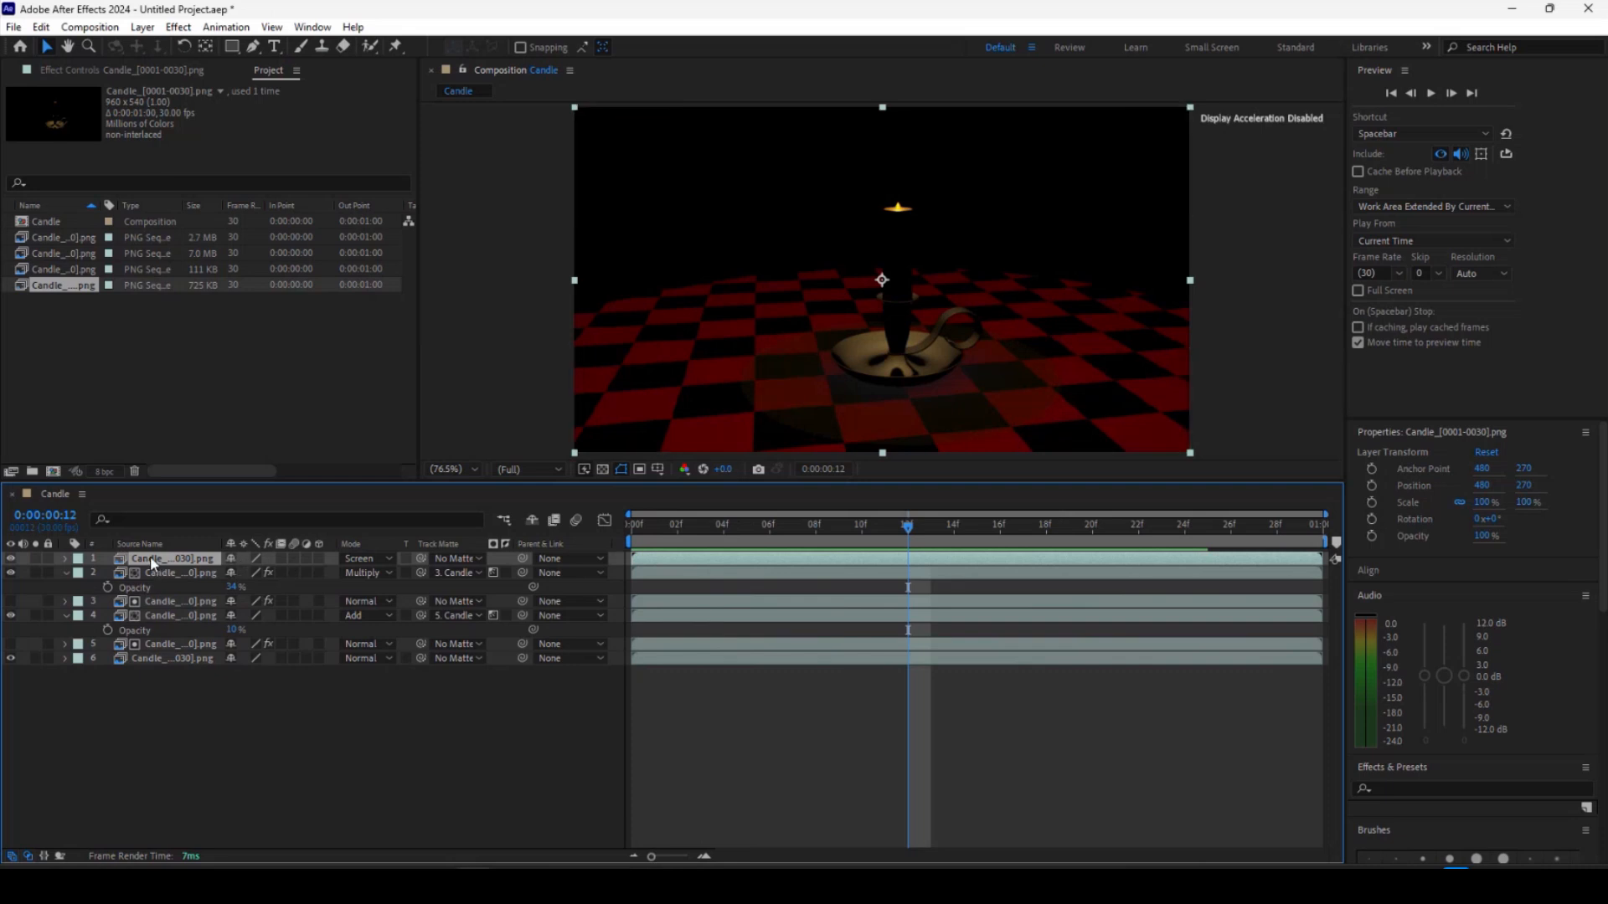
Import the specular_indirect image sequence from the images folder into the project.
right_click(142, 449)
mouse_move(251, 464)
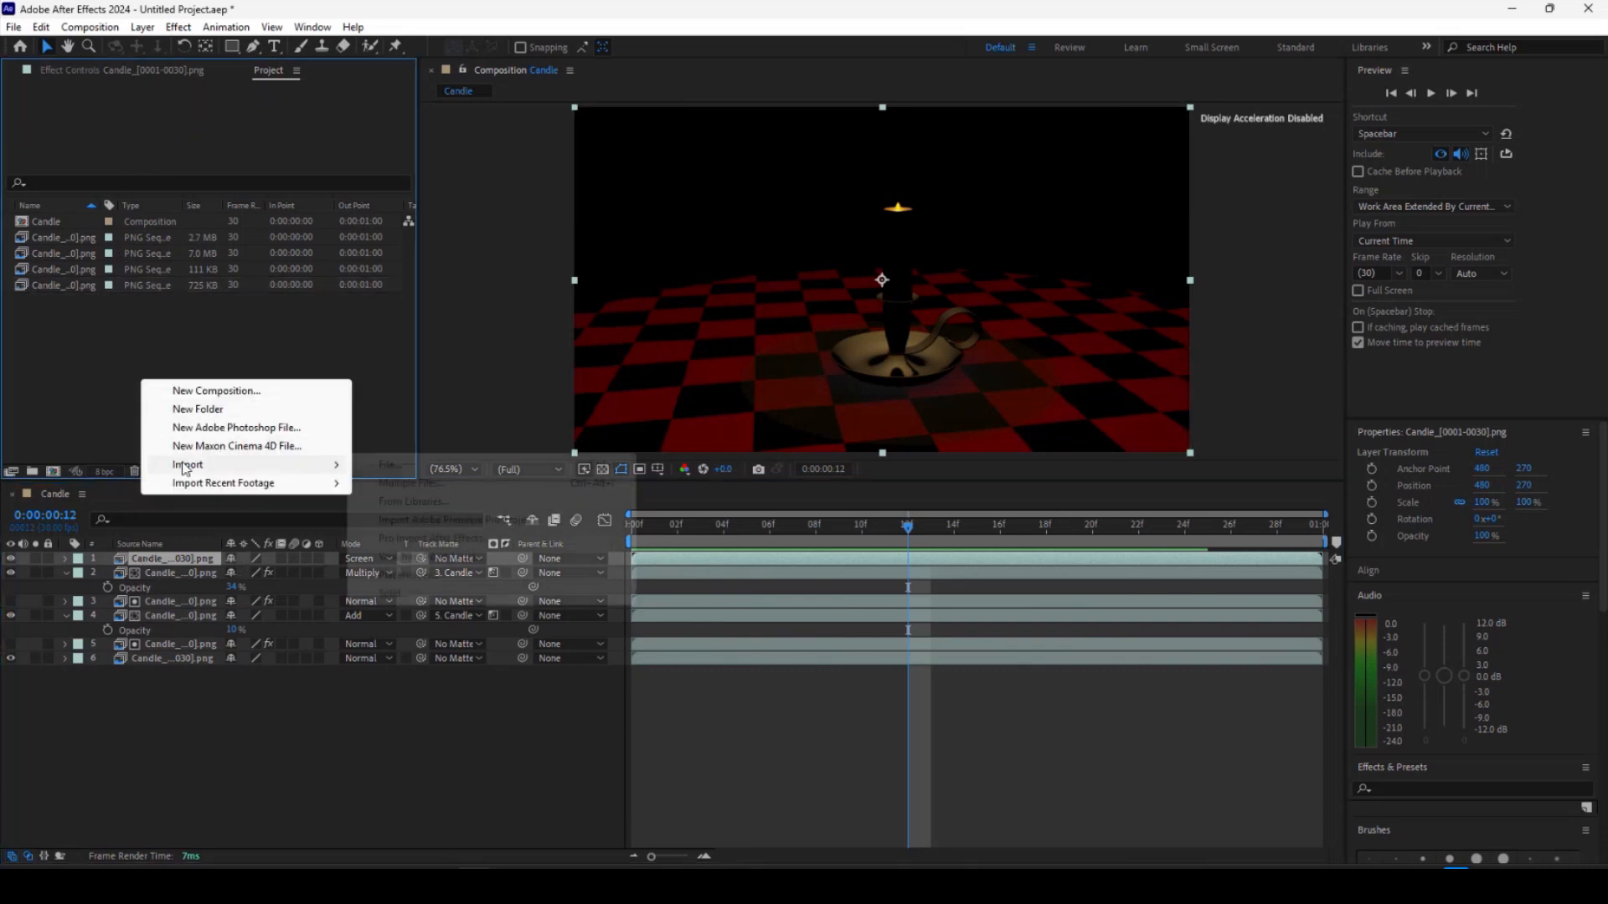
click(388, 465)
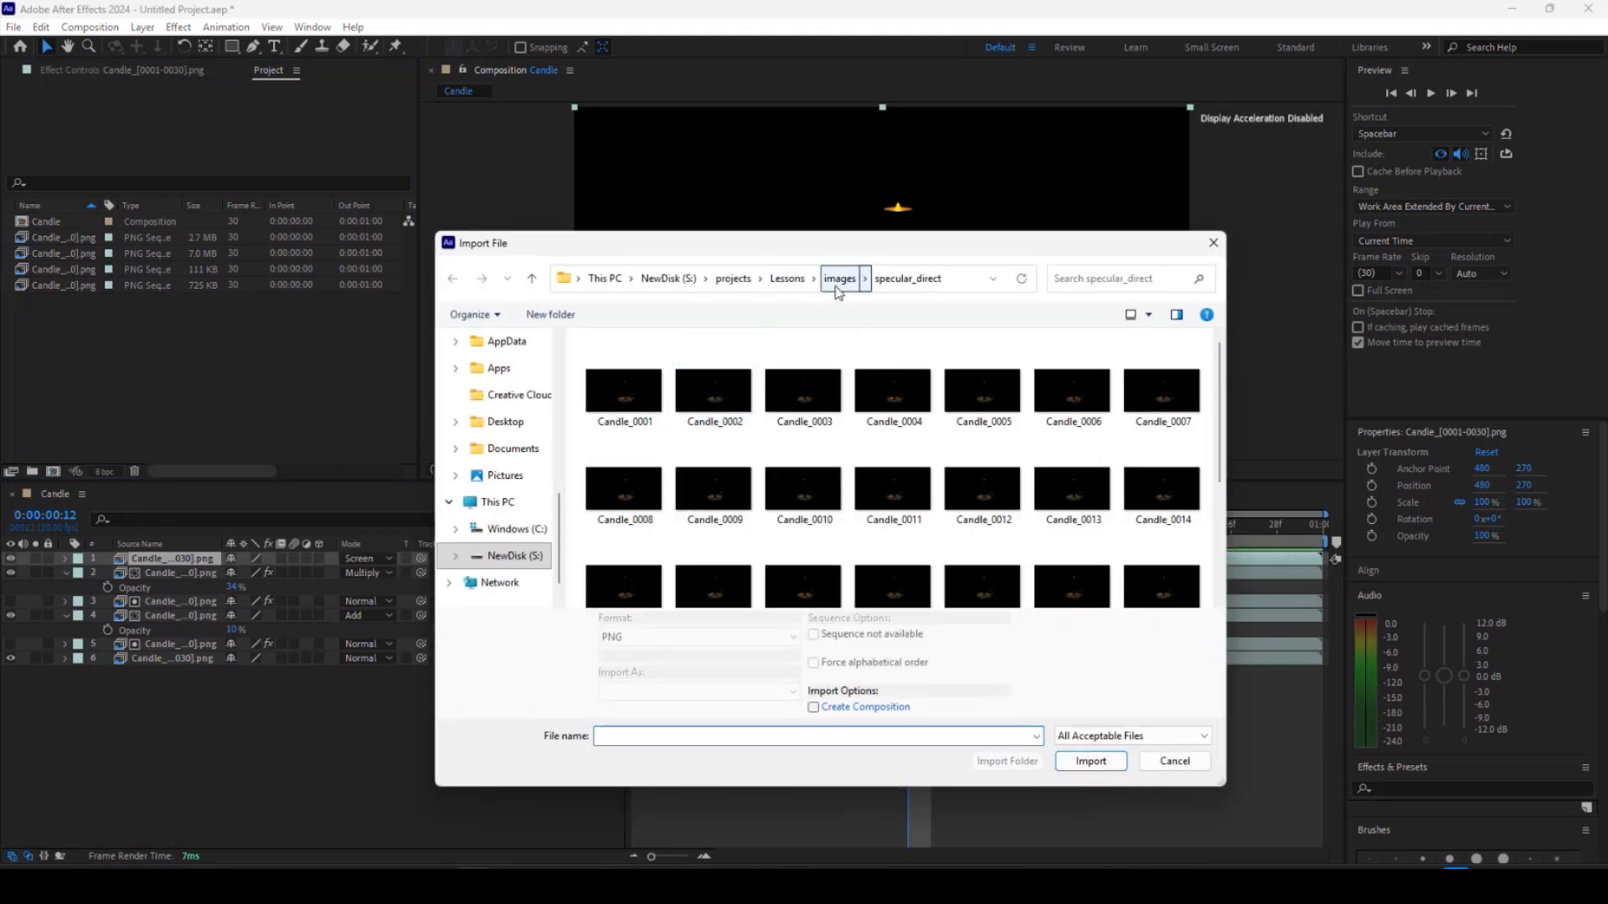
click(838, 278)
double_click(1087, 412)
click(628, 387)
click(1090, 761)
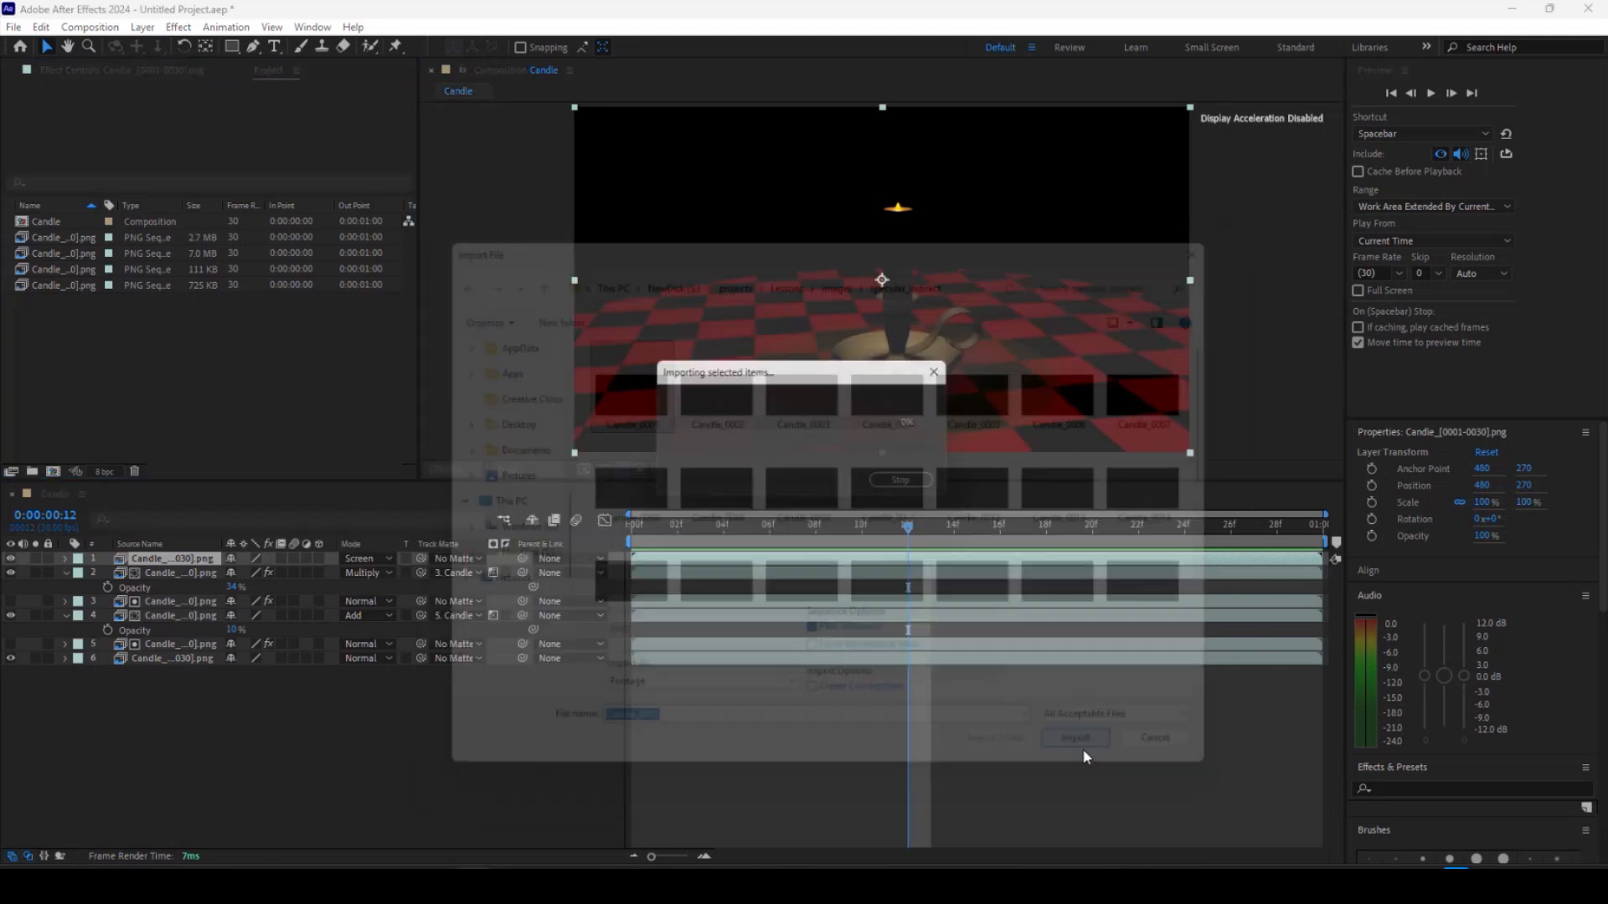
Add the specular_indirect sequence to the top of the composition with its blending mode set to Screen.
drag(89, 477, 221, 568)
click(366, 572)
click(469, 335)
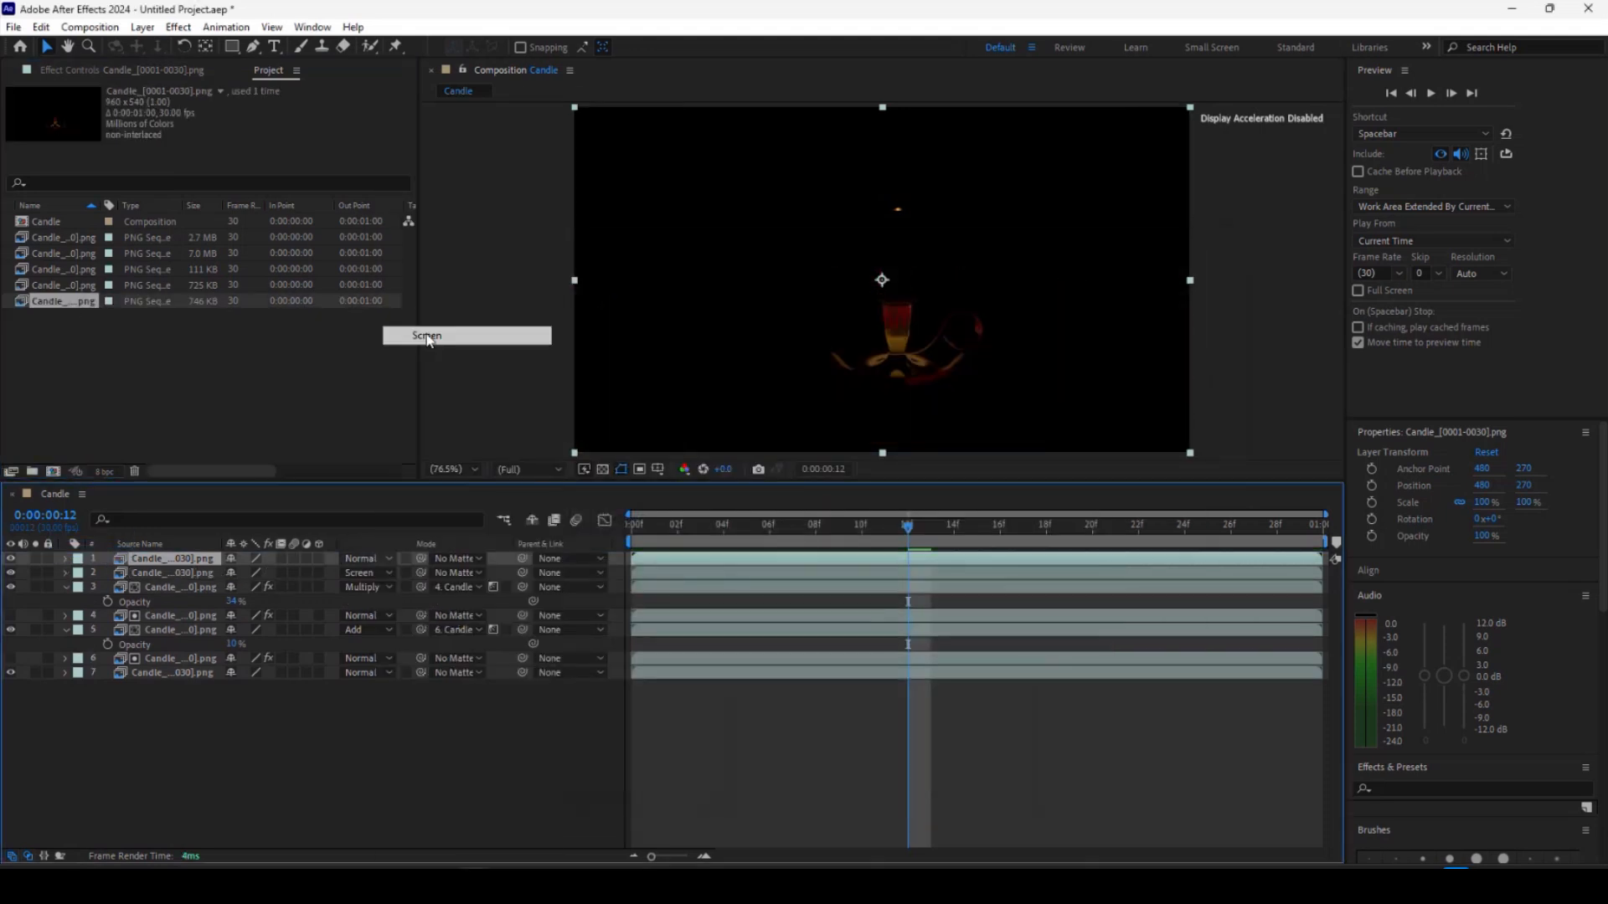
Apply Levels to the specular_indirect layer and set its gamma to about 1.15.
click(178, 28)
mouse_move(251, 245)
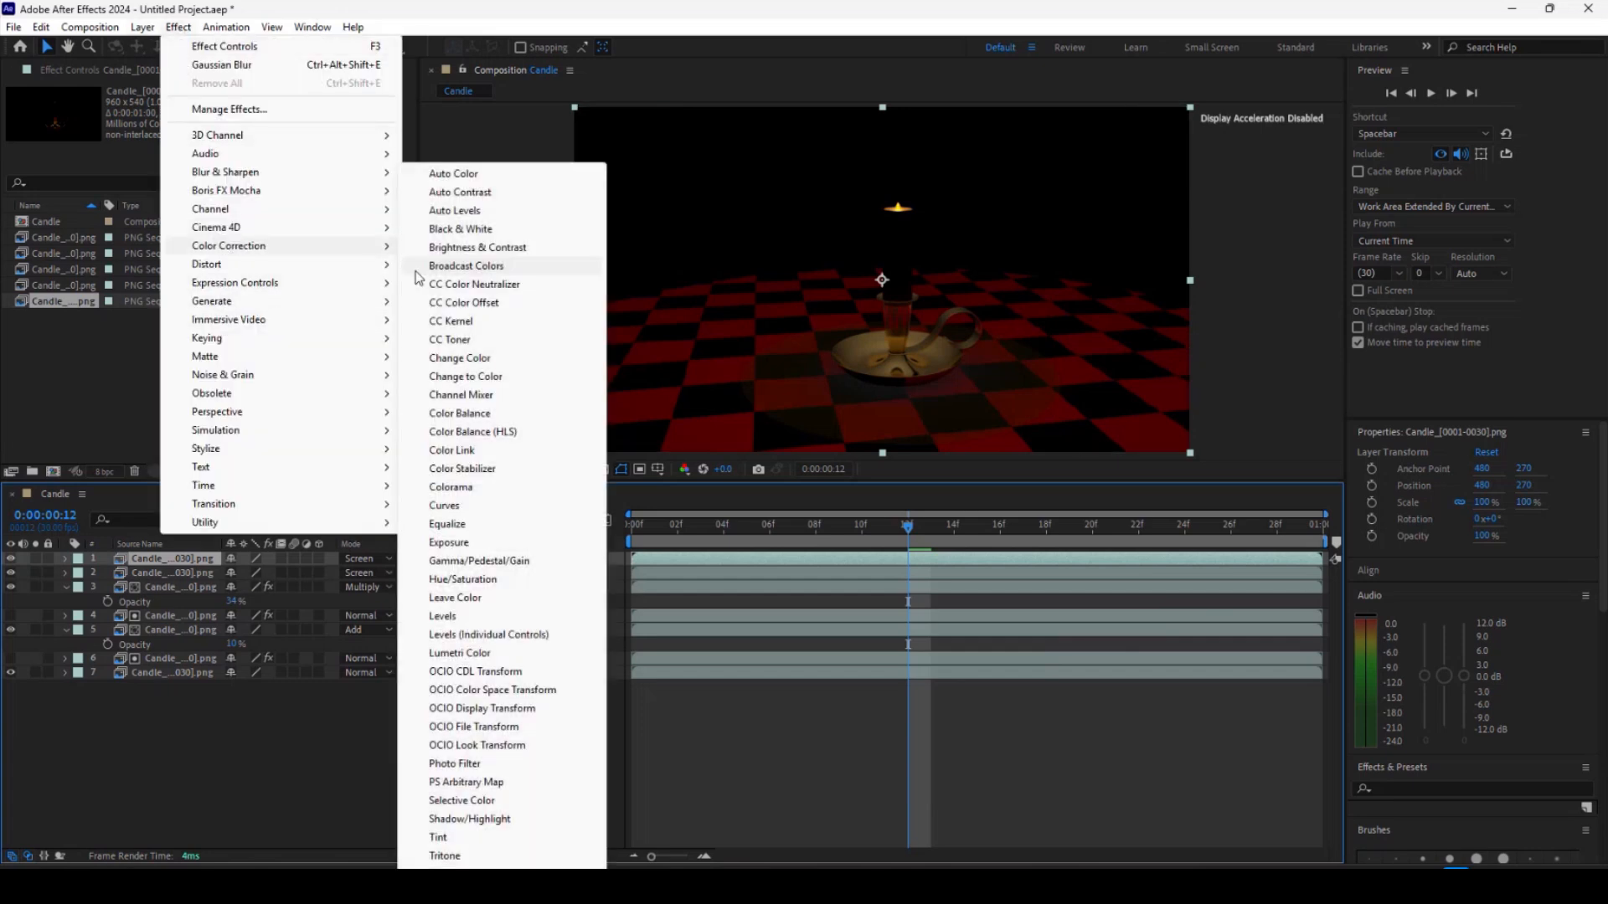
click(452, 616)
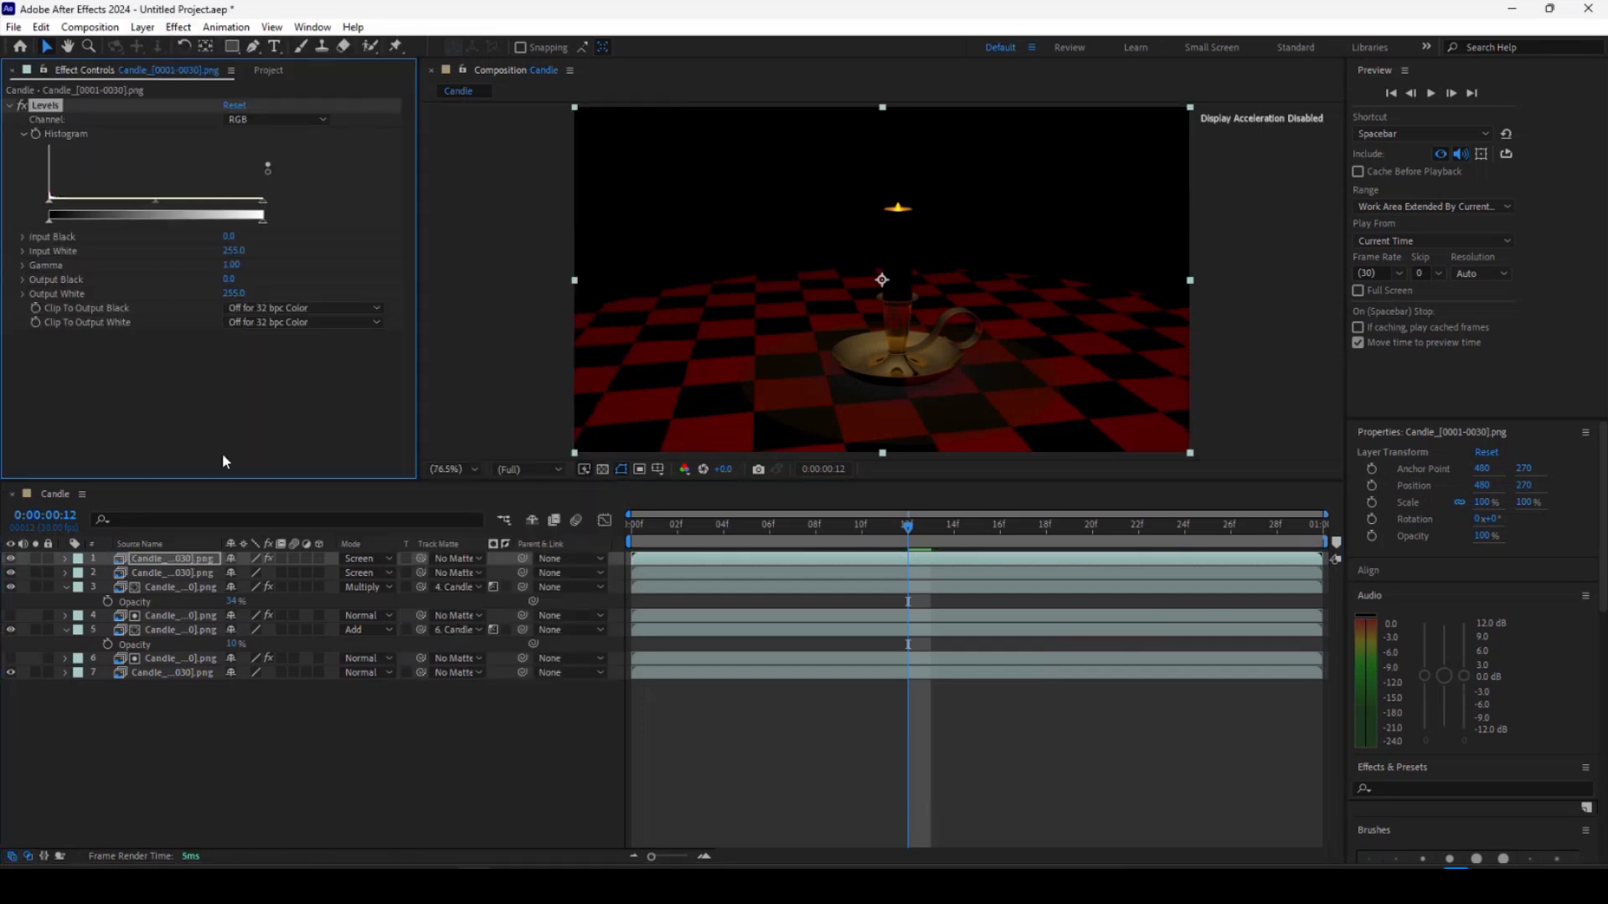
mouse_move(262, 207)
mouse_down()
mouse_move(156, 206)
mouse_move(262, 211)
mouse_up()
mouse_move(159, 208)
mouse_down()
mouse_move(134, 203)
mouse_move(185, 203)
mouse_move(151, 207)
mouse_up()
Preview the composition and return to the first frame.
key(space)
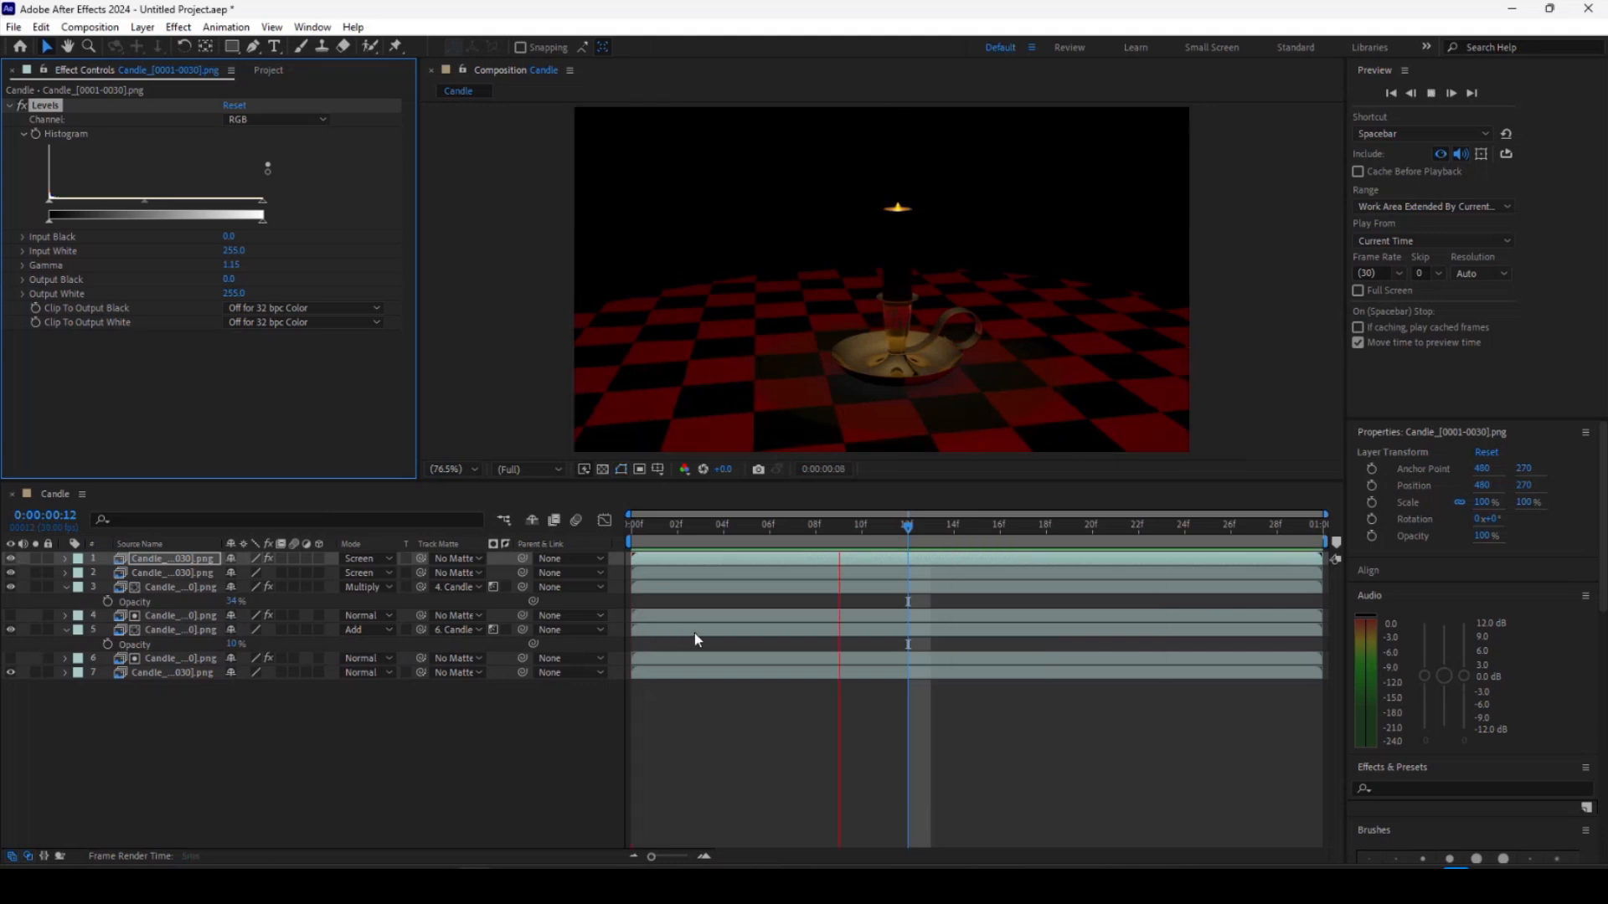
click(632, 526)
click(267, 69)
Import the sss image sequence from the images folder into the project.
right_click(189, 359)
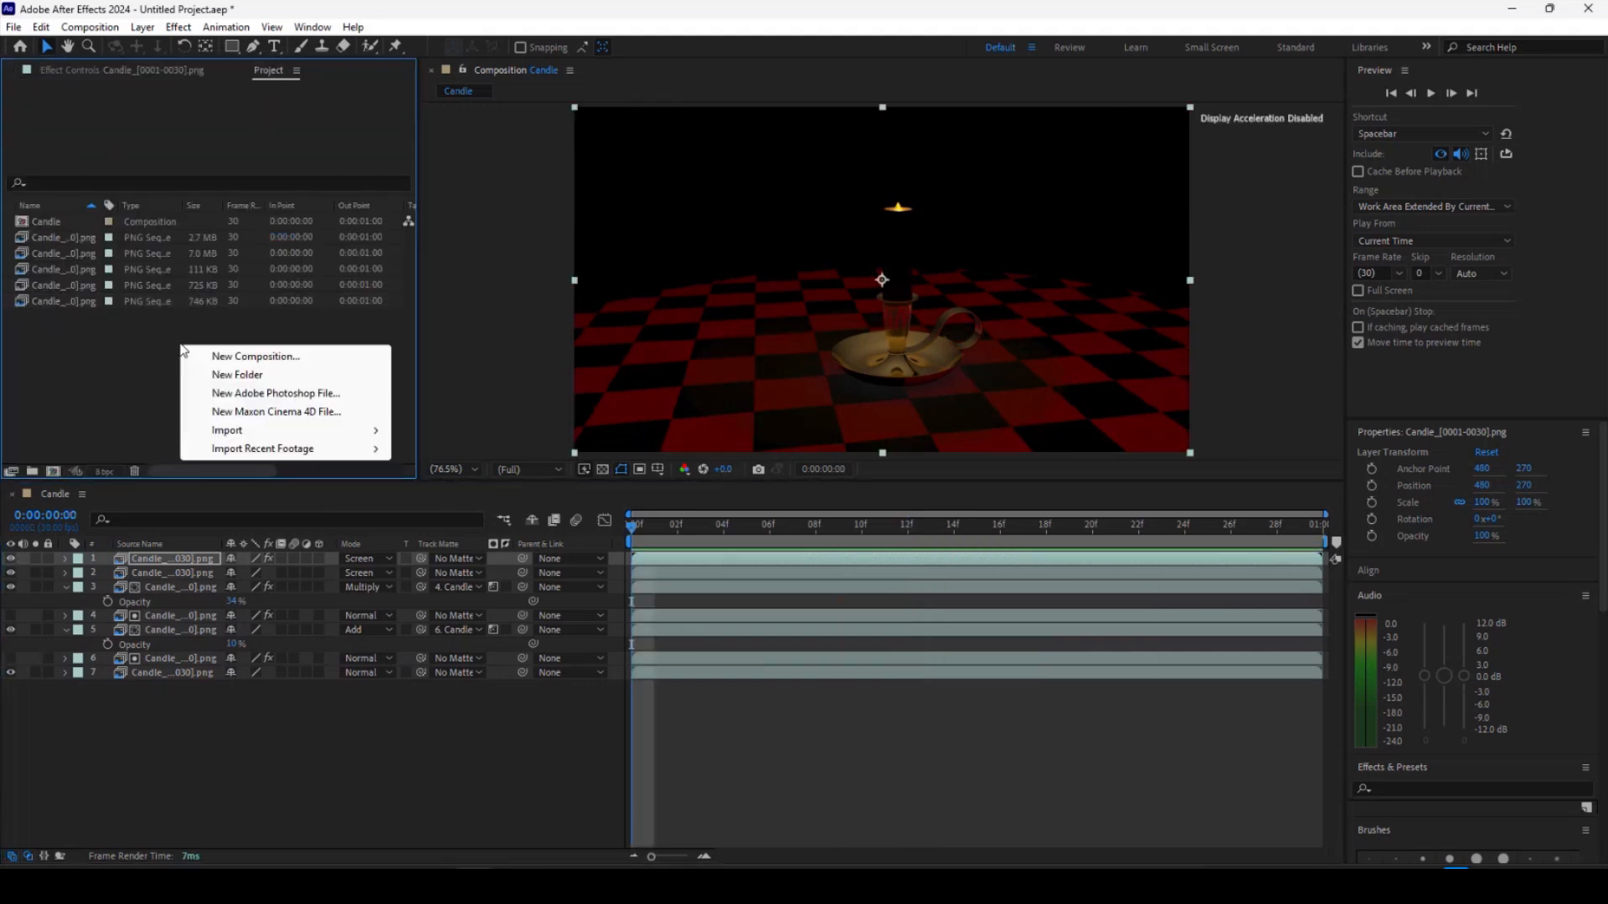
mouse_move(237, 437)
click(427, 431)
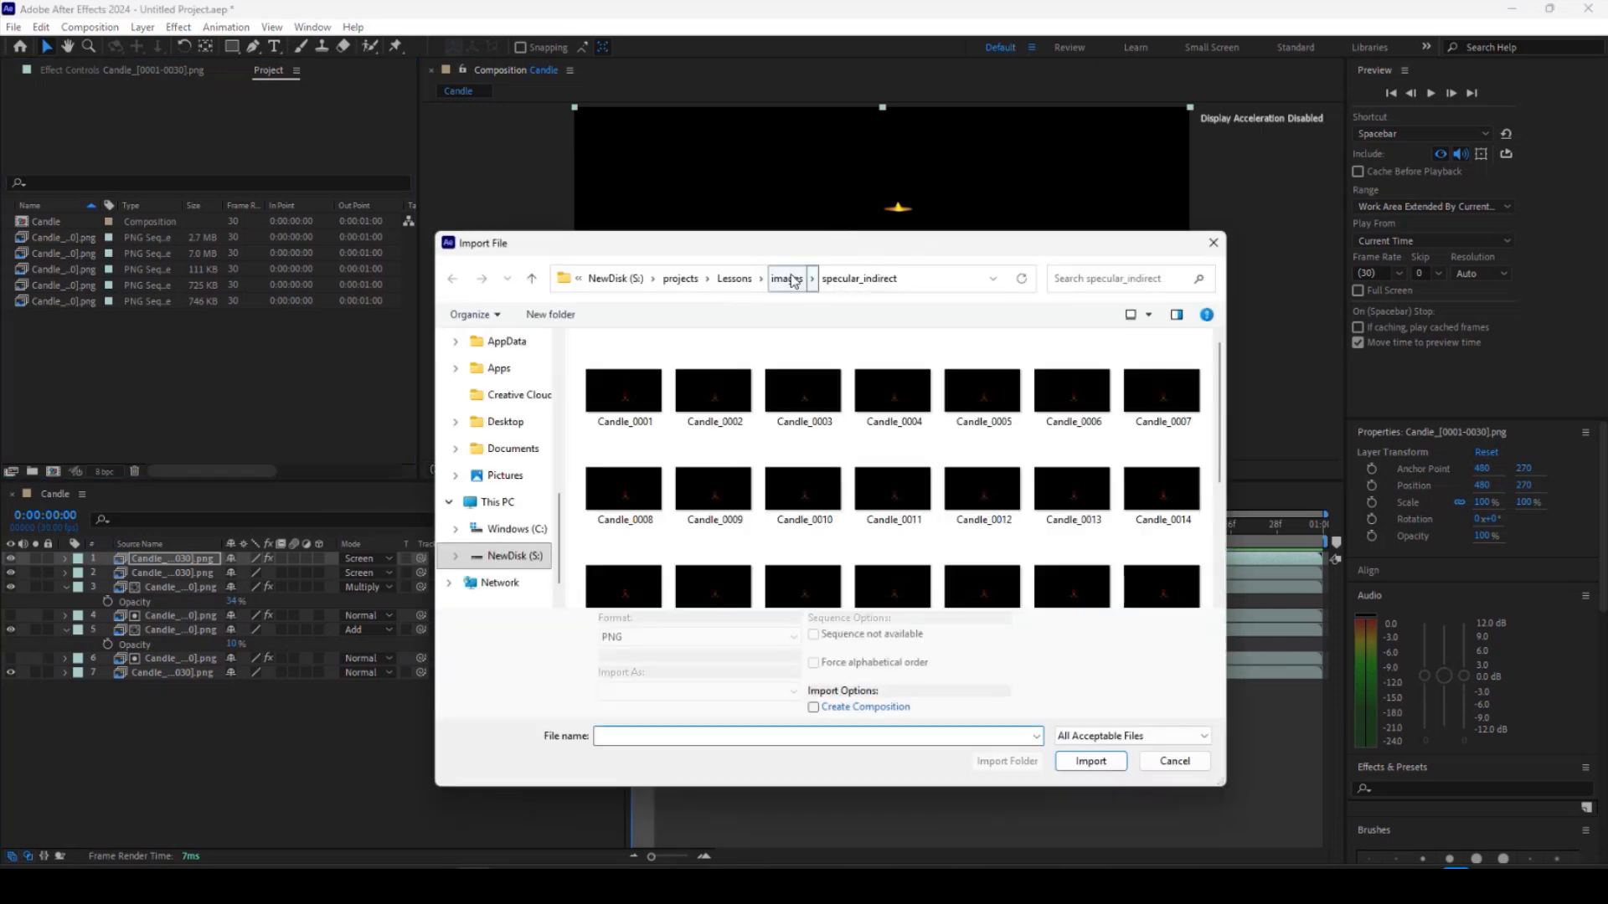
click(792, 278)
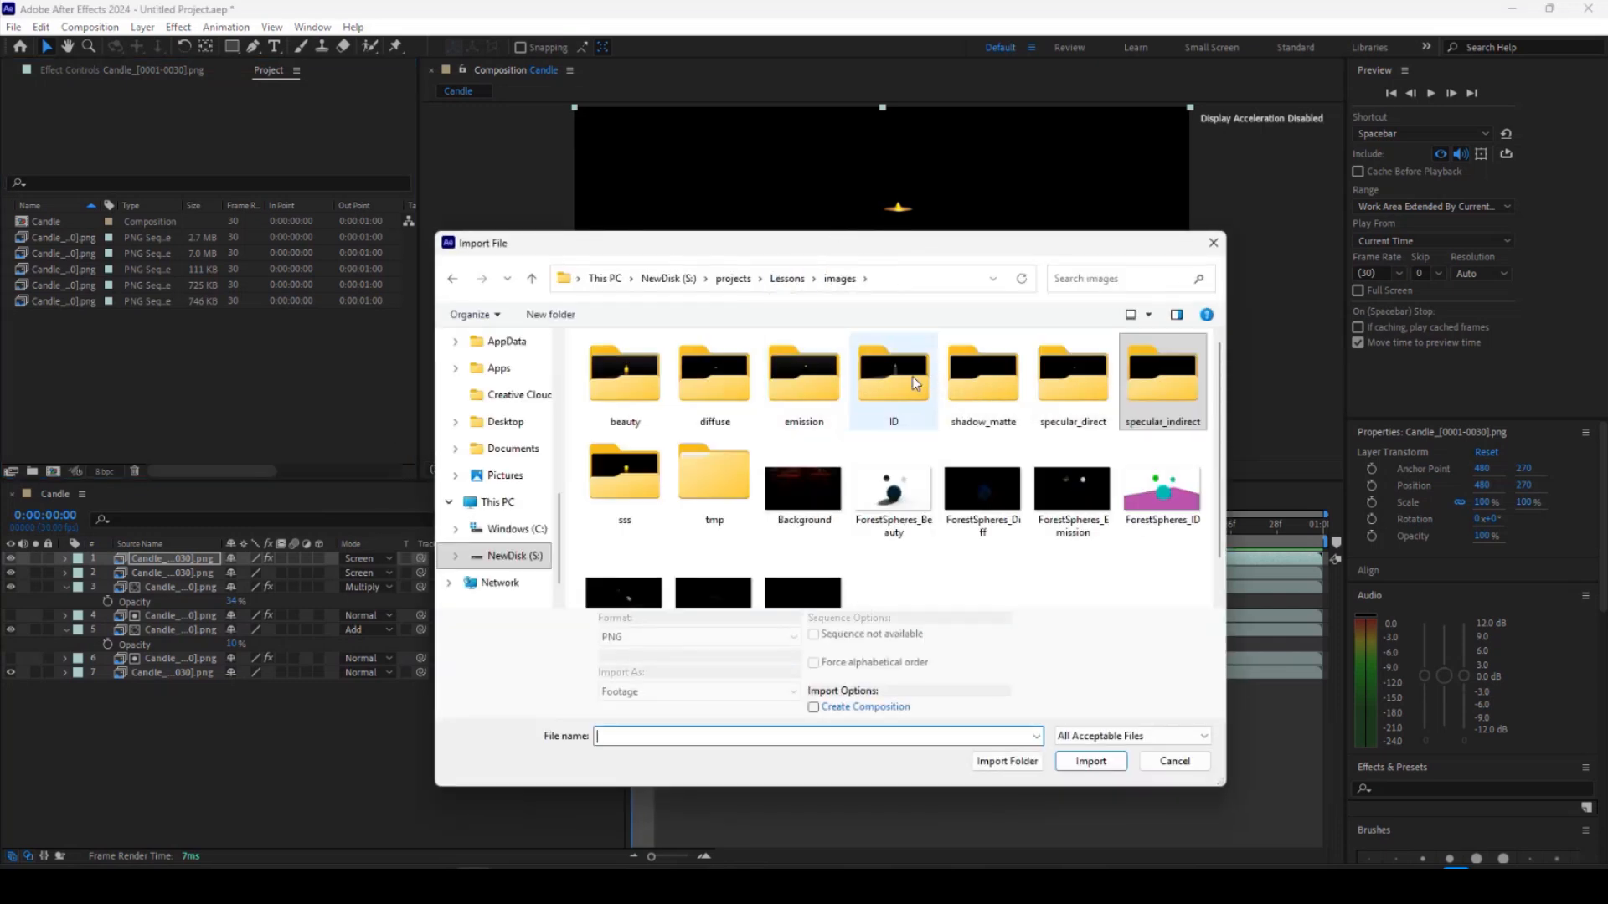
double_click(630, 474)
click(628, 412)
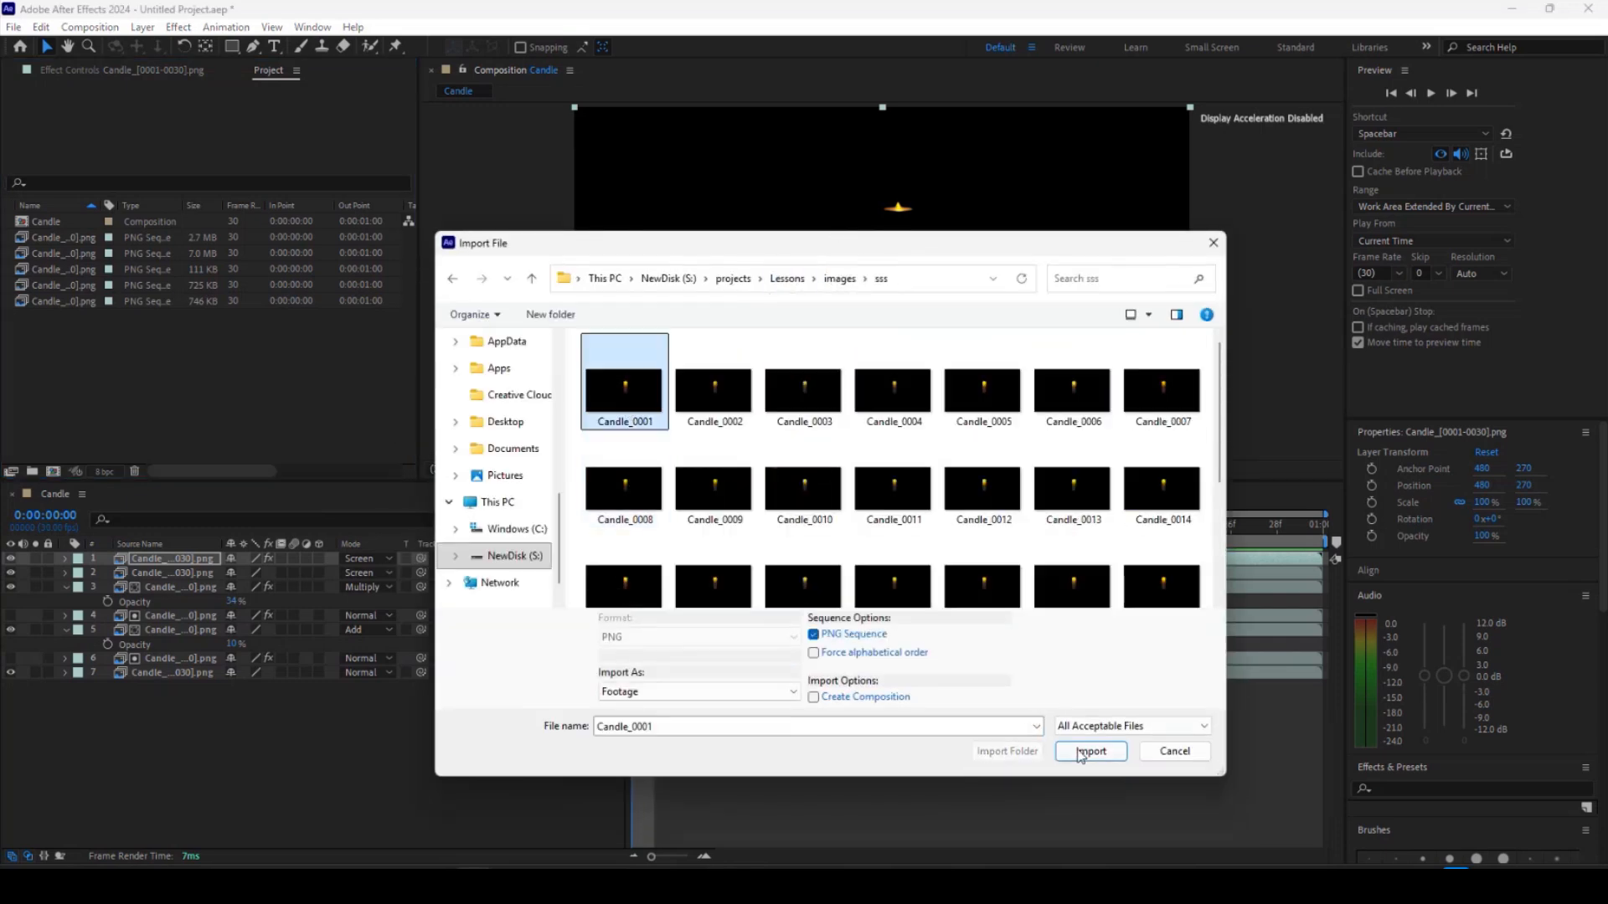
click(1091, 760)
Add the sss sequence to the top of the composition and set its blending mode to Screen.
drag(55, 315, 139, 561)
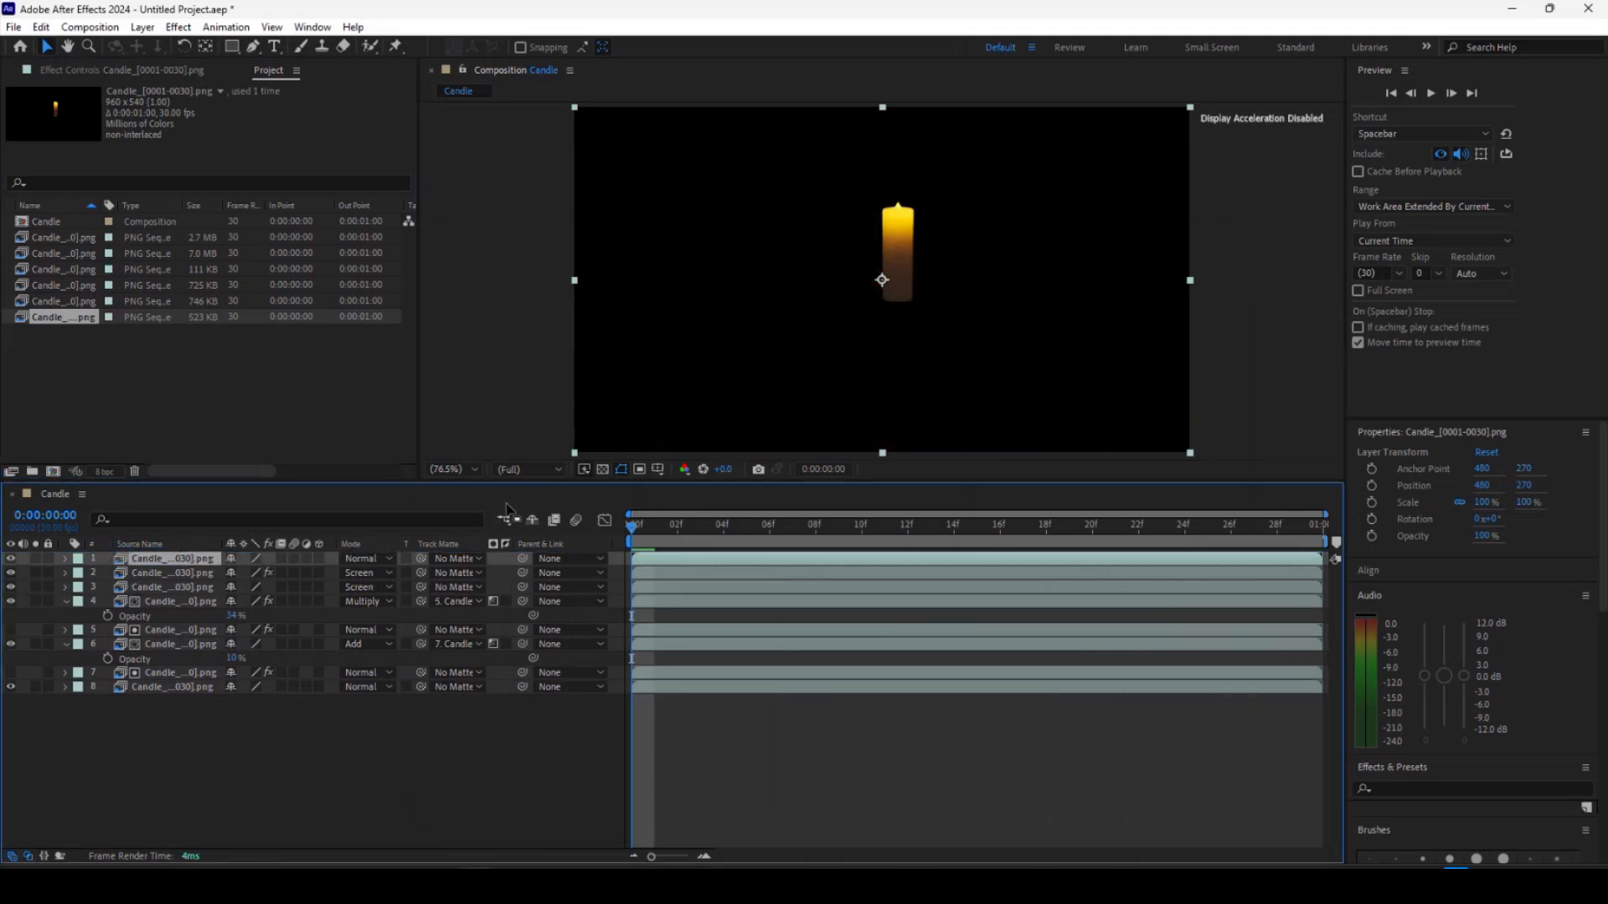
click(368, 559)
click(430, 336)
Zoom in on the candle and preview the composition to inspect the subsurface pass.
scroll(944, 314, up, 2)
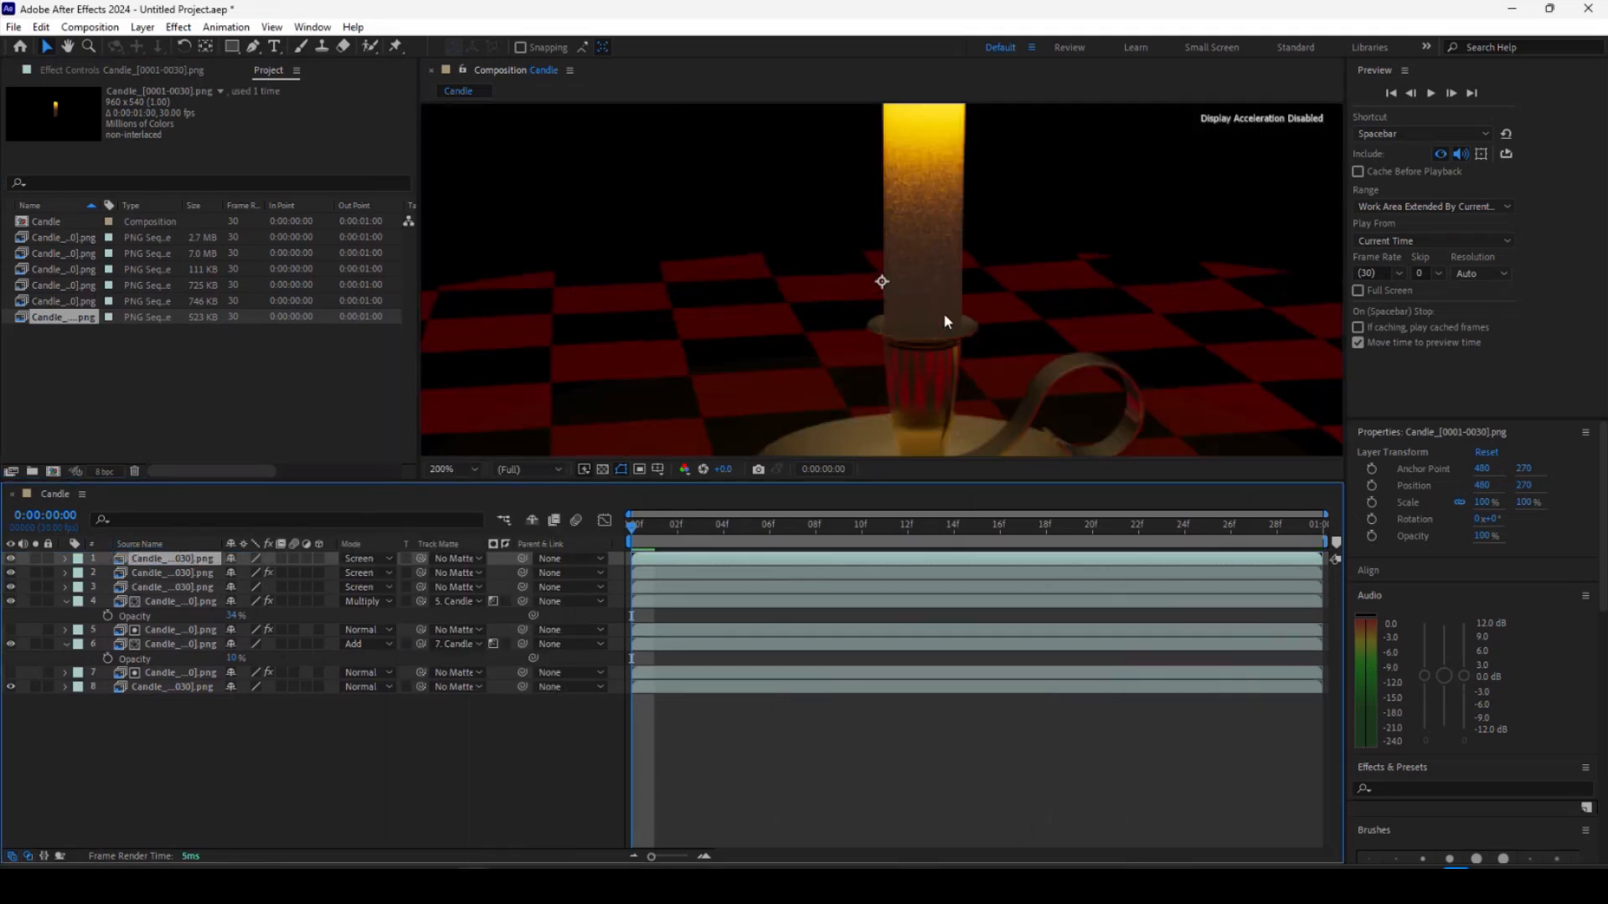
drag(951, 248, 831, 333)
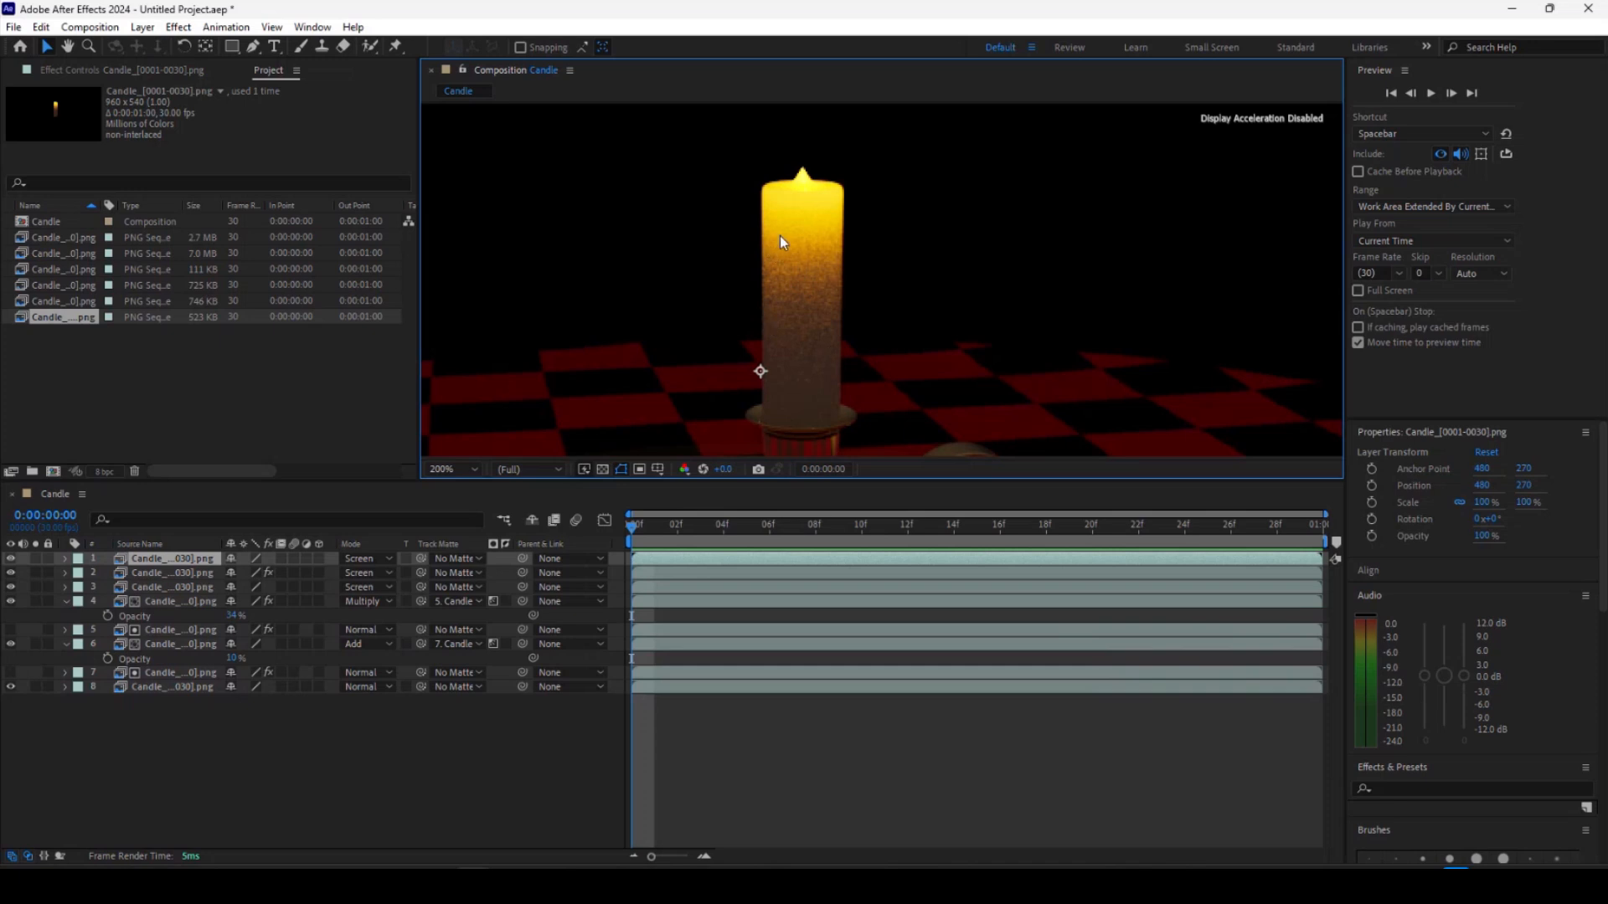
drag(636, 527, 595, 520)
key(space)
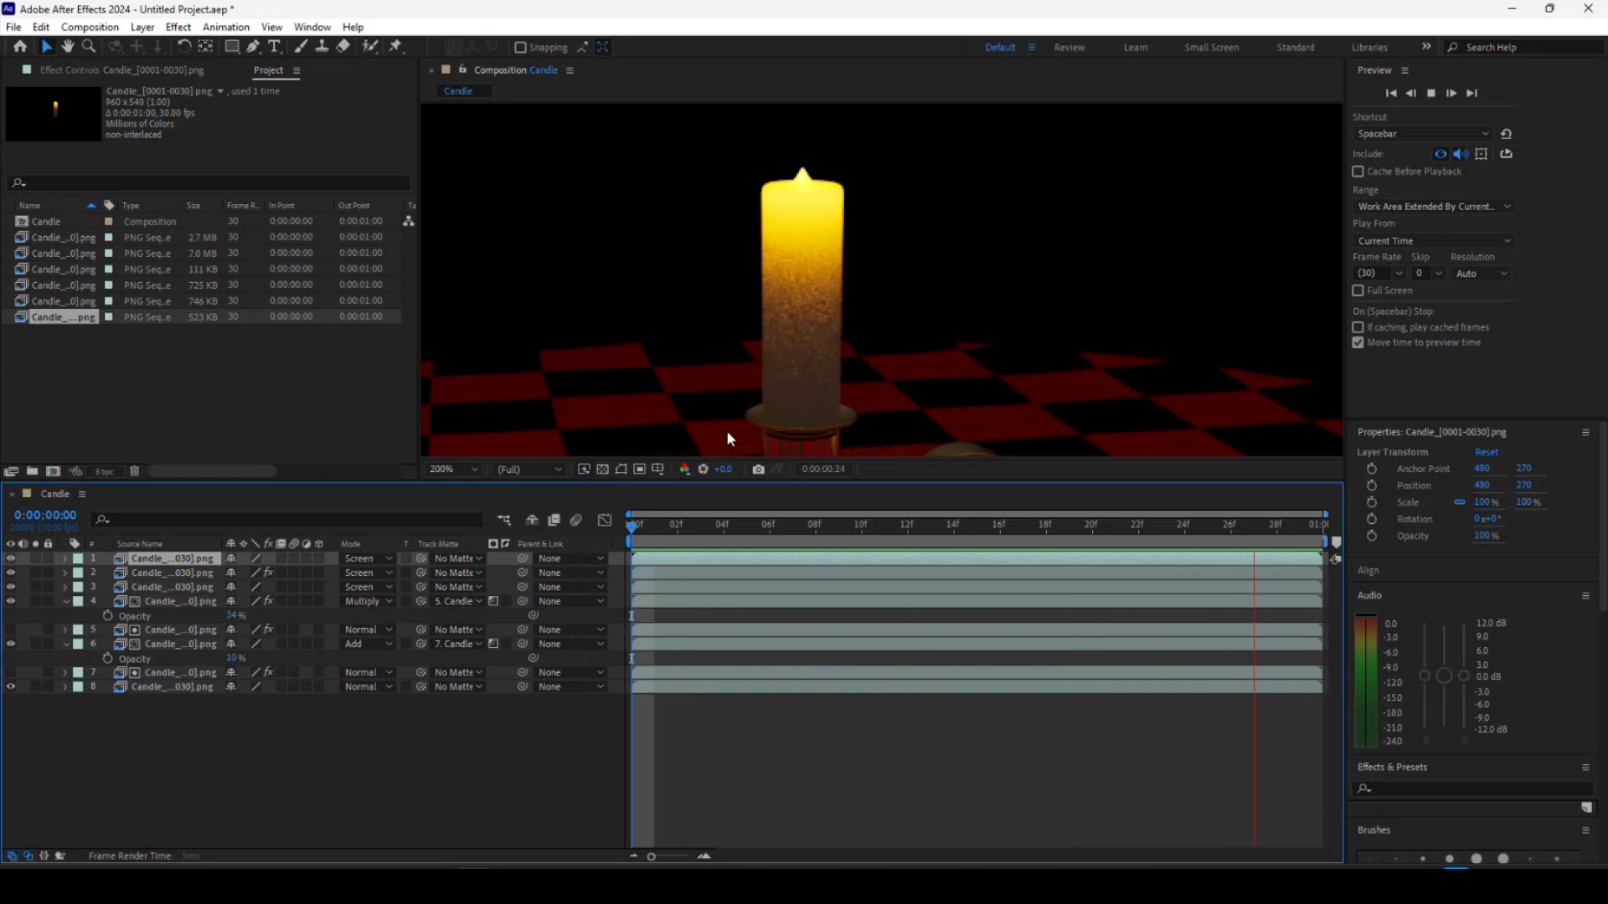
key(space)
drag(710, 526, 610, 514)
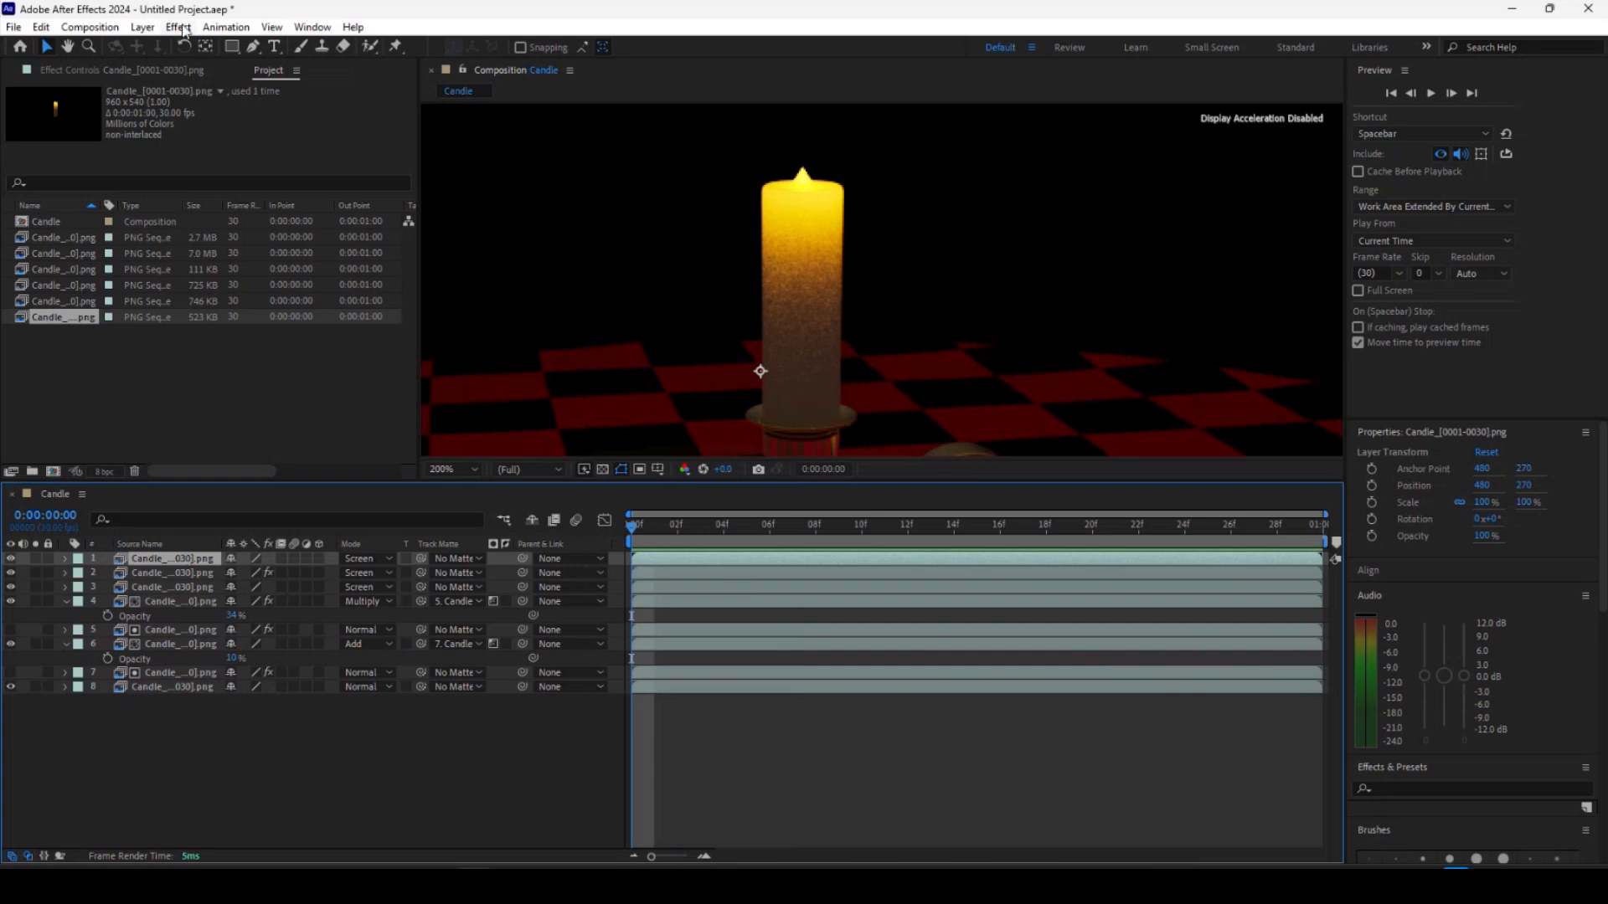
Apply Gaussian Blur to the sss layer with a blurriness of 8.4.
click(178, 27)
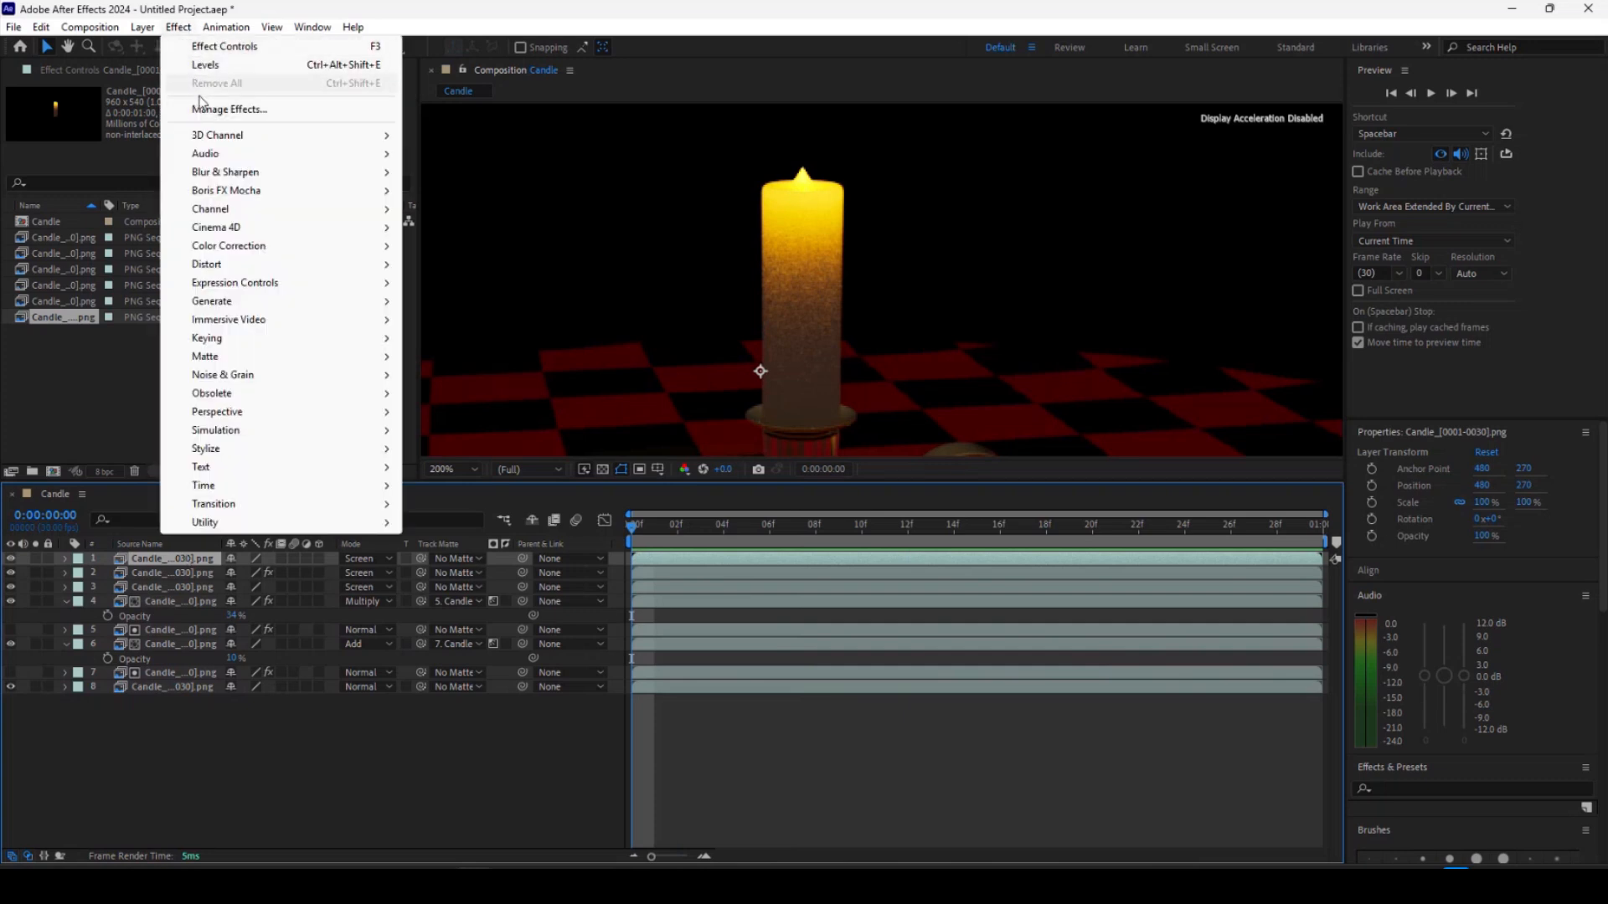
mouse_move(220, 173)
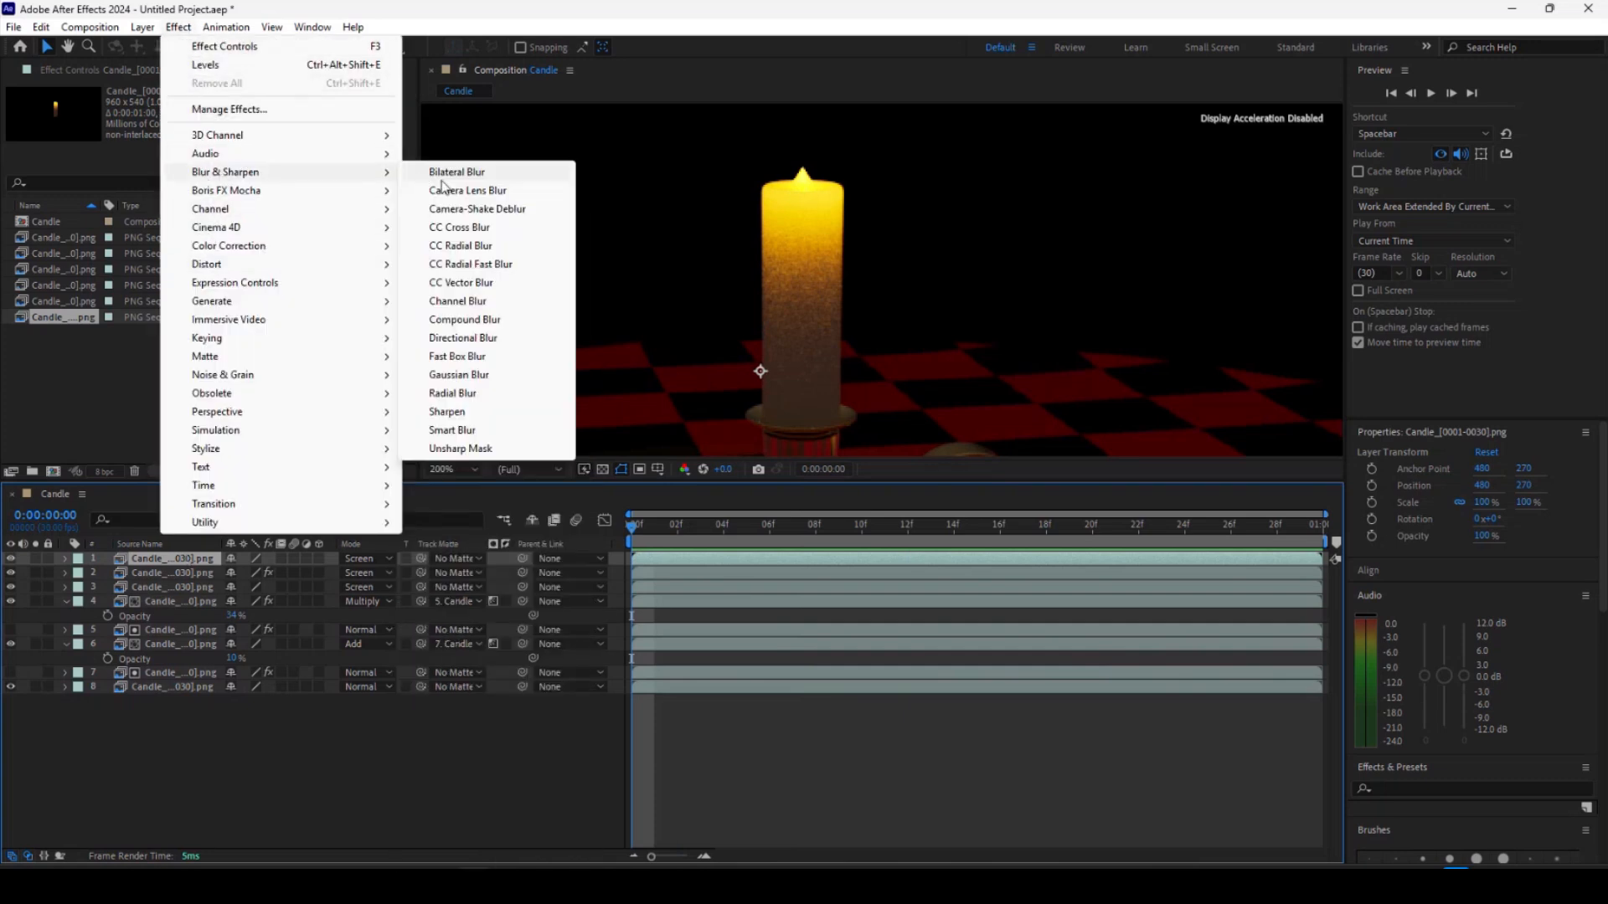
click(452, 377)
drag(227, 121, 299, 119)
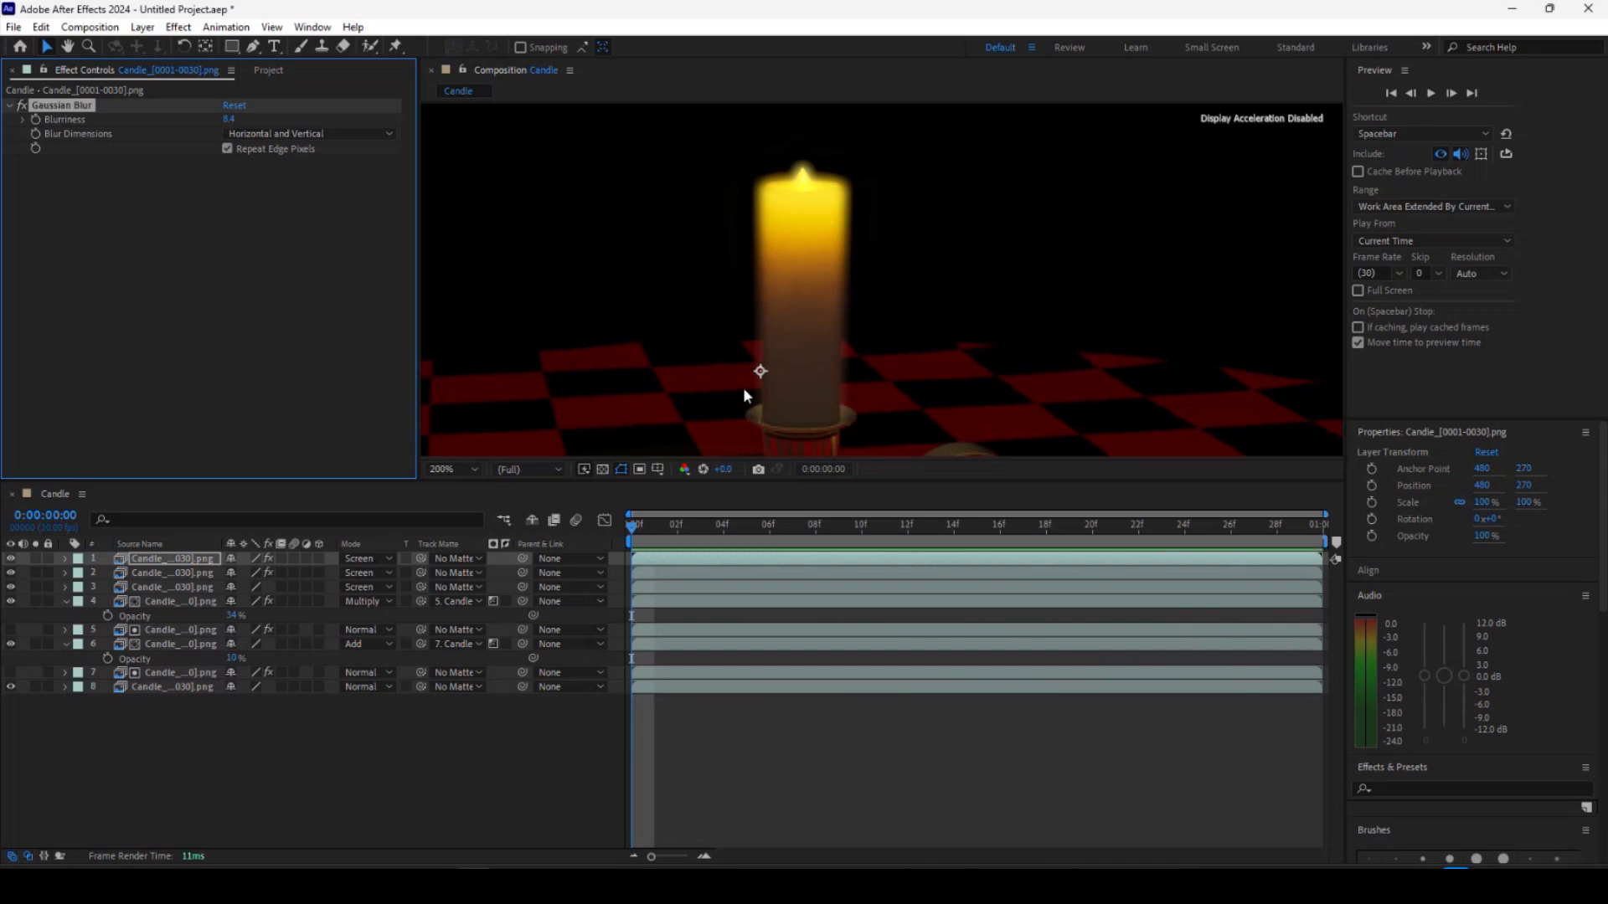
Preview the blurred subsurface pass and return to the first frame.
key(space)
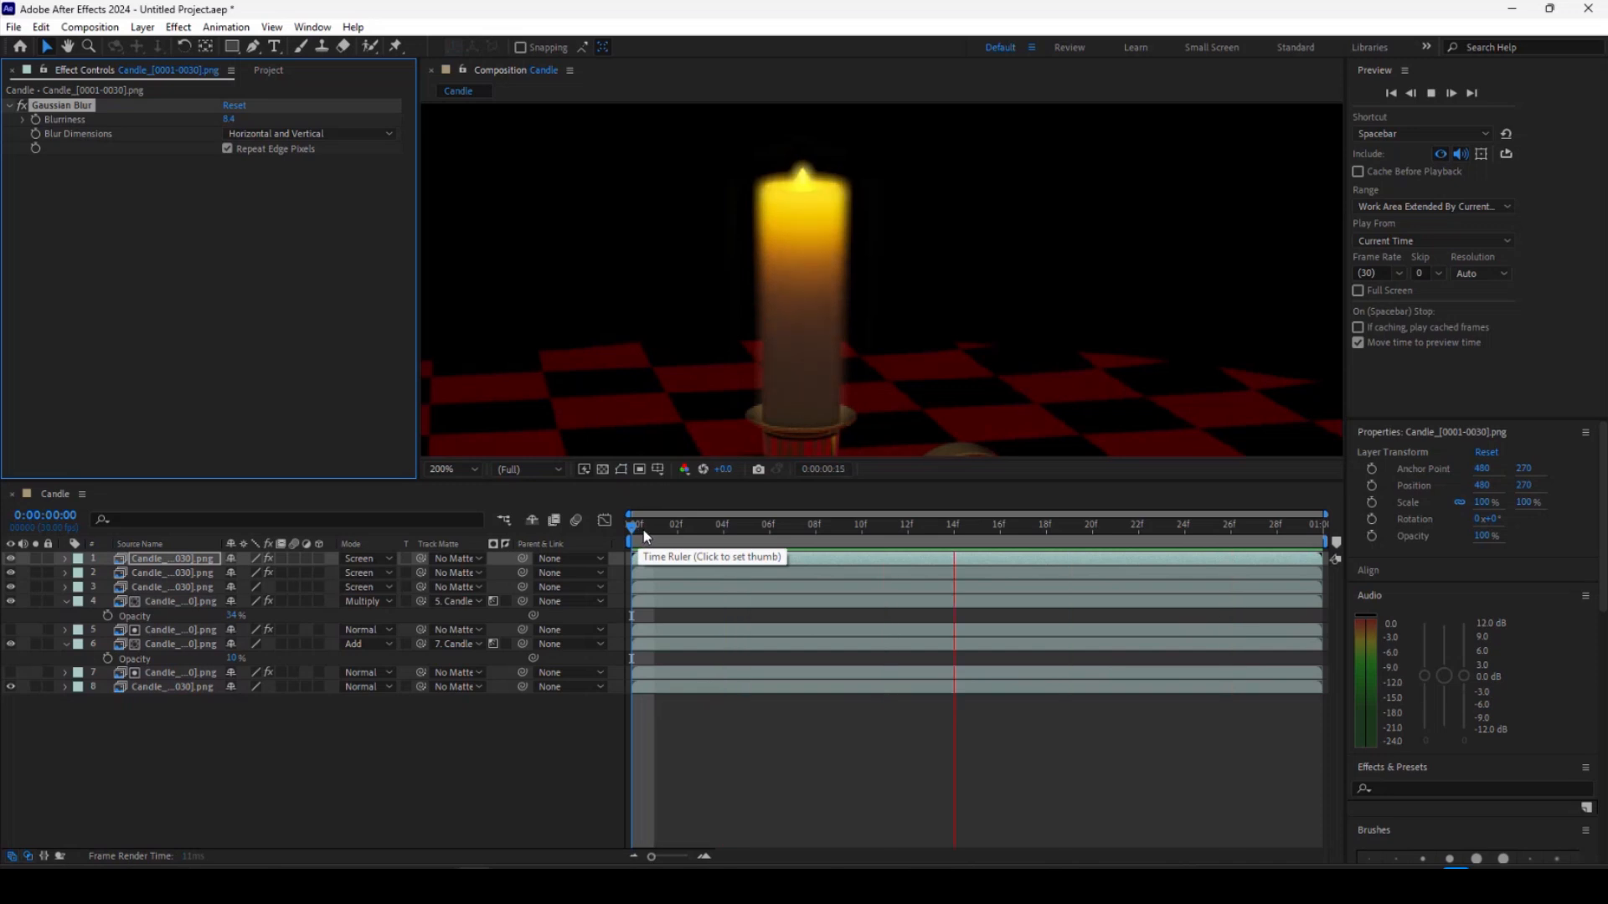
key(space)
click(626, 531)
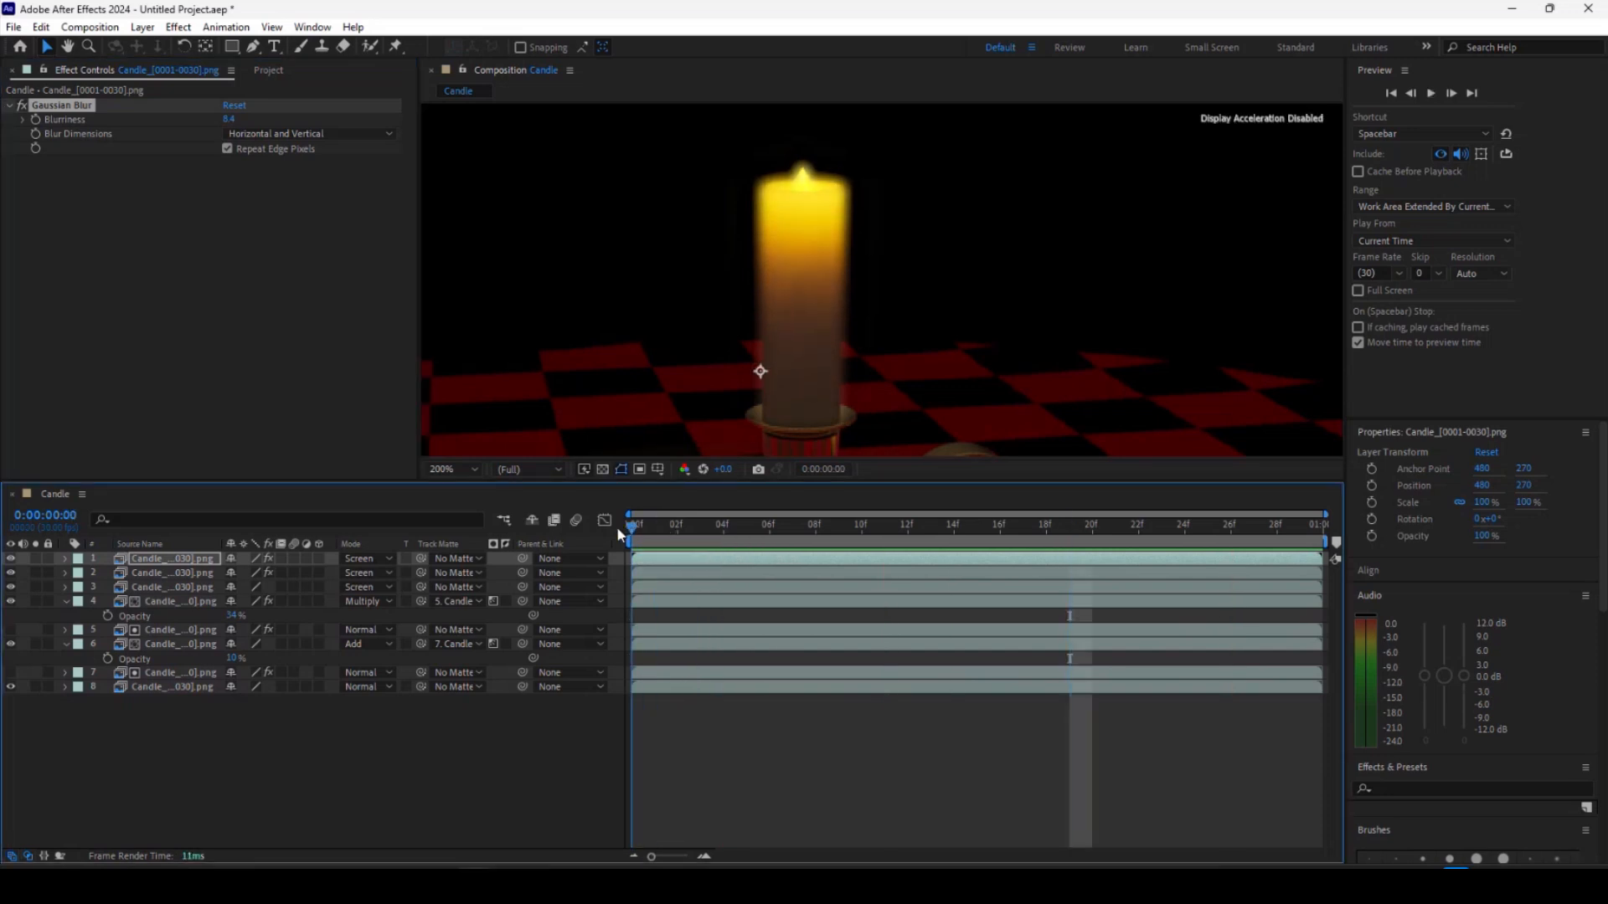
mouse_move(644, 531)
mouse_down()
mouse_move(861, 524)
mouse_move(617, 528)
mouse_up()
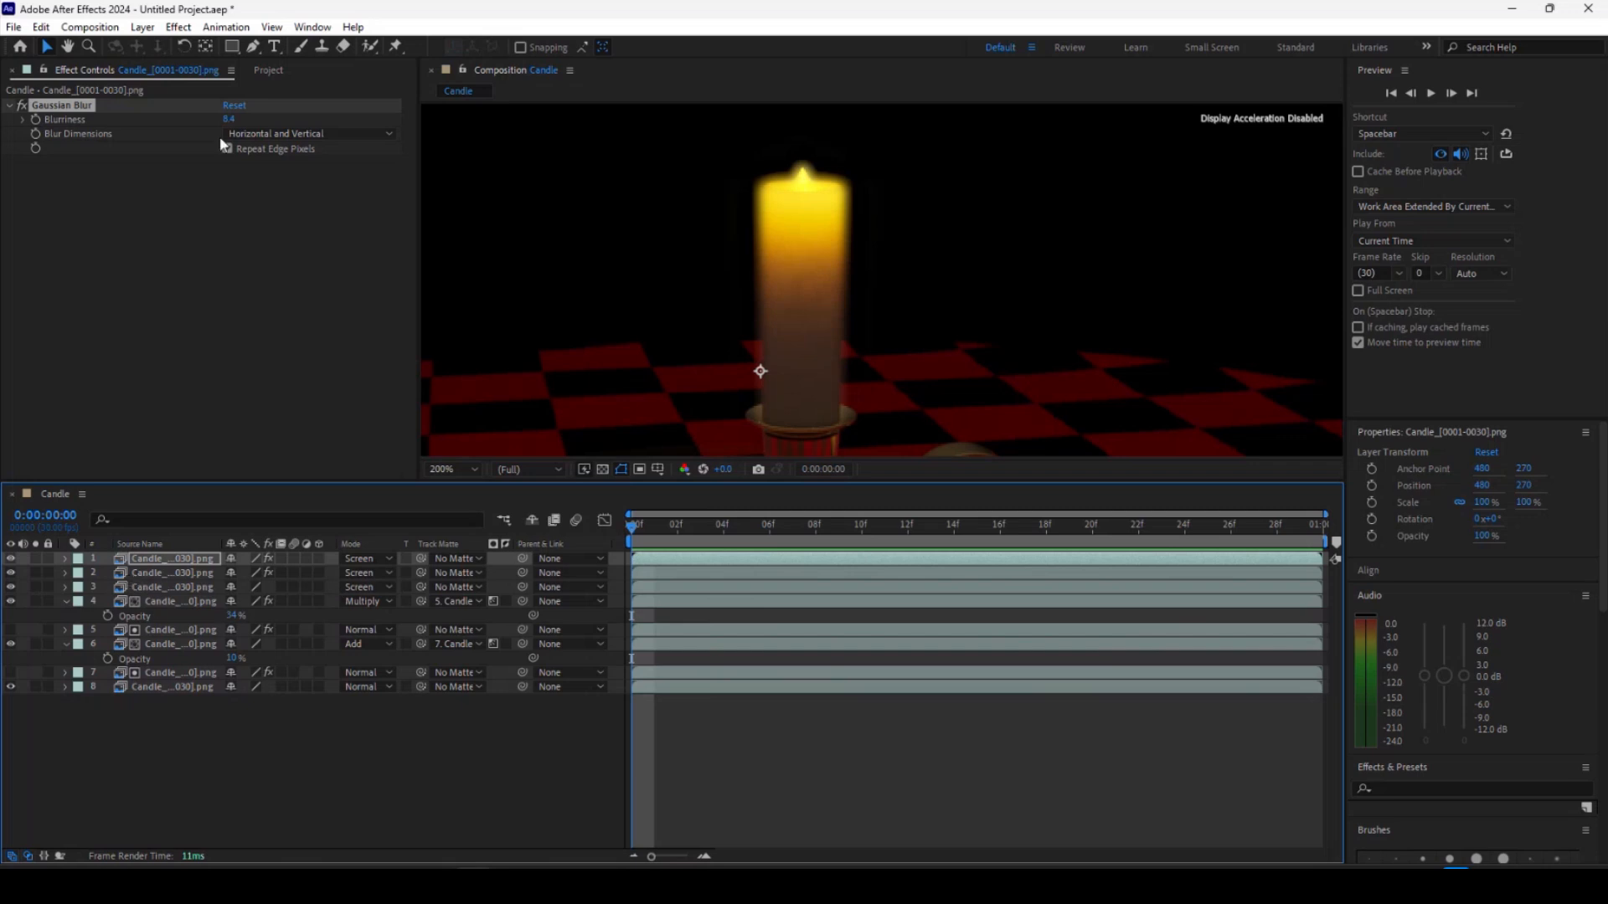
Add the ID sequence to the top of the composition.
click(268, 69)
click(69, 260)
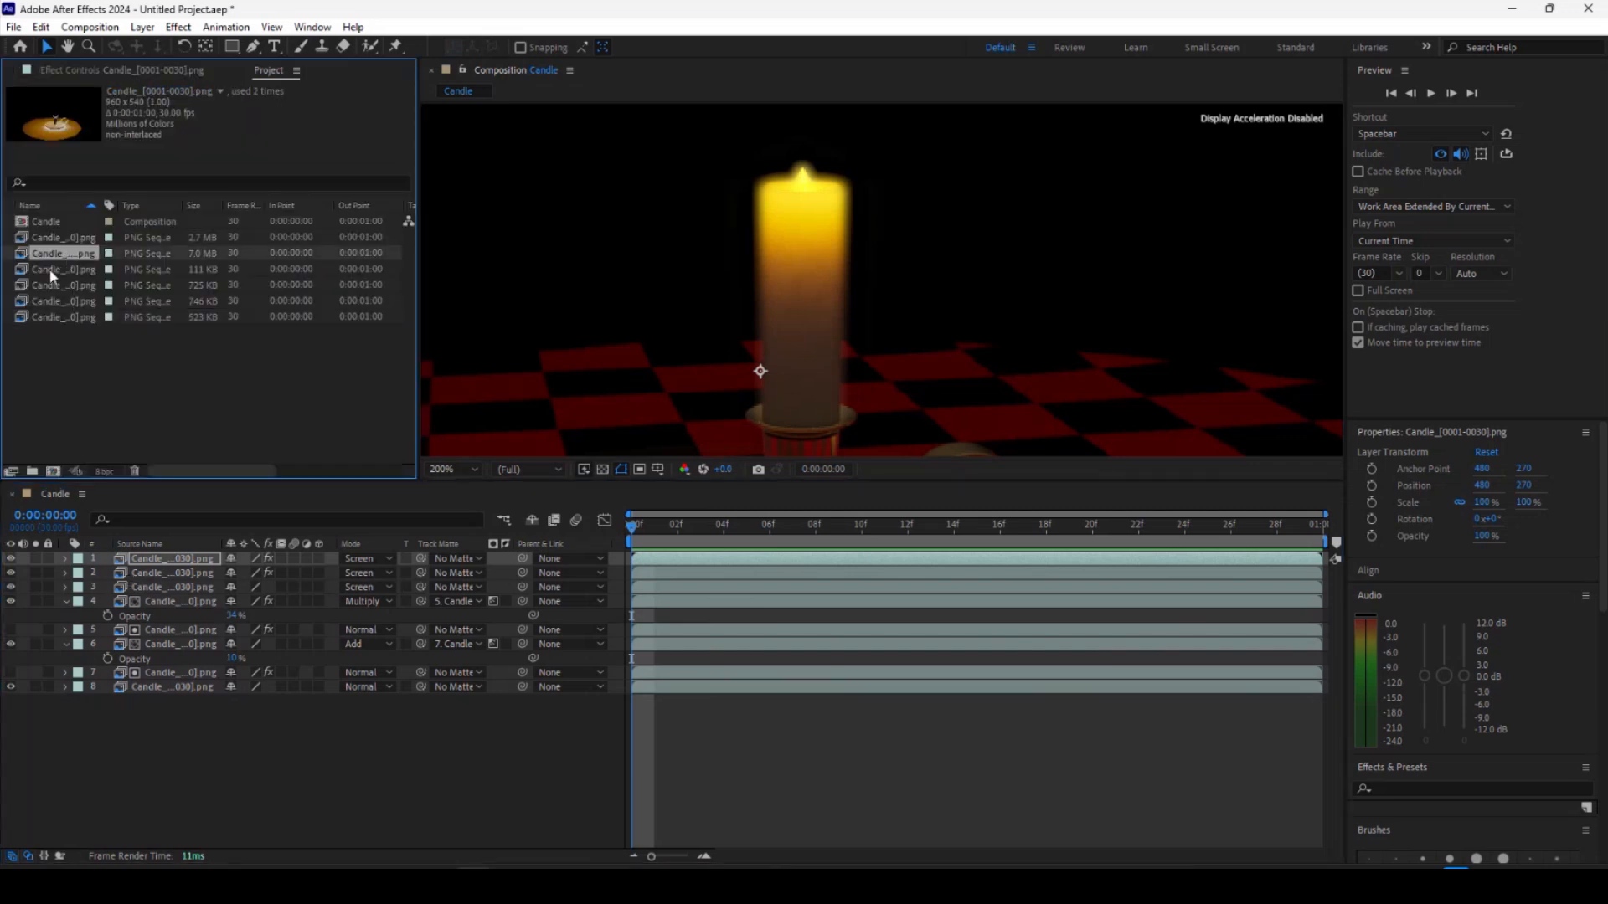
drag(50, 271, 119, 554)
scroll(662, 352, down, 1)
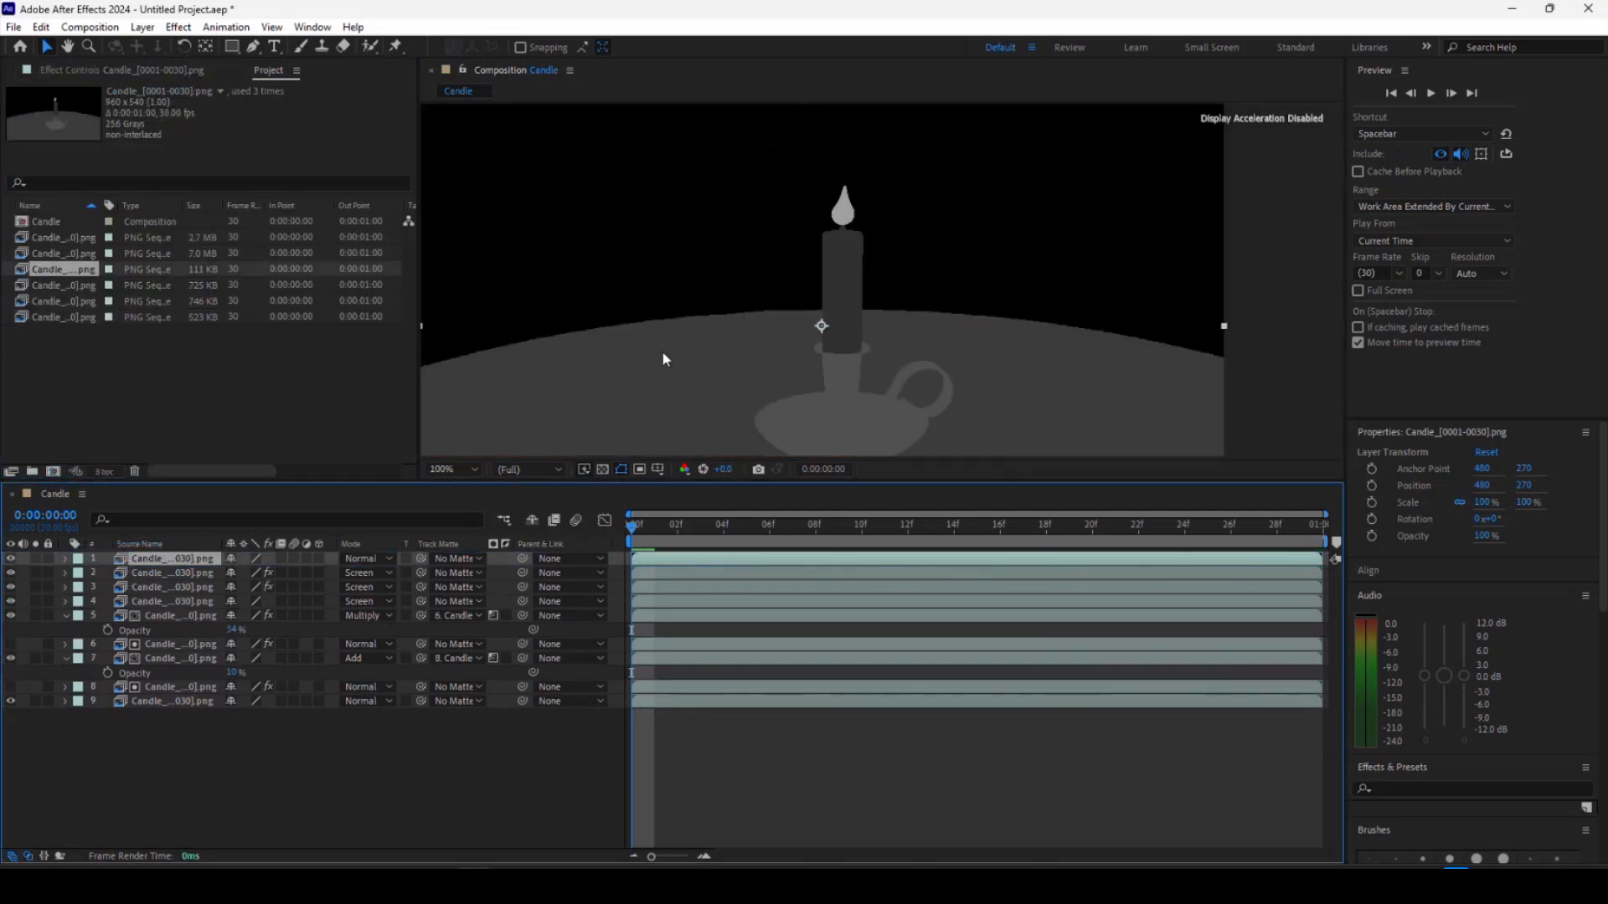
Apply Curves to the ID layer, steepening the curve so only the candle remains as a white matte.
click(178, 27)
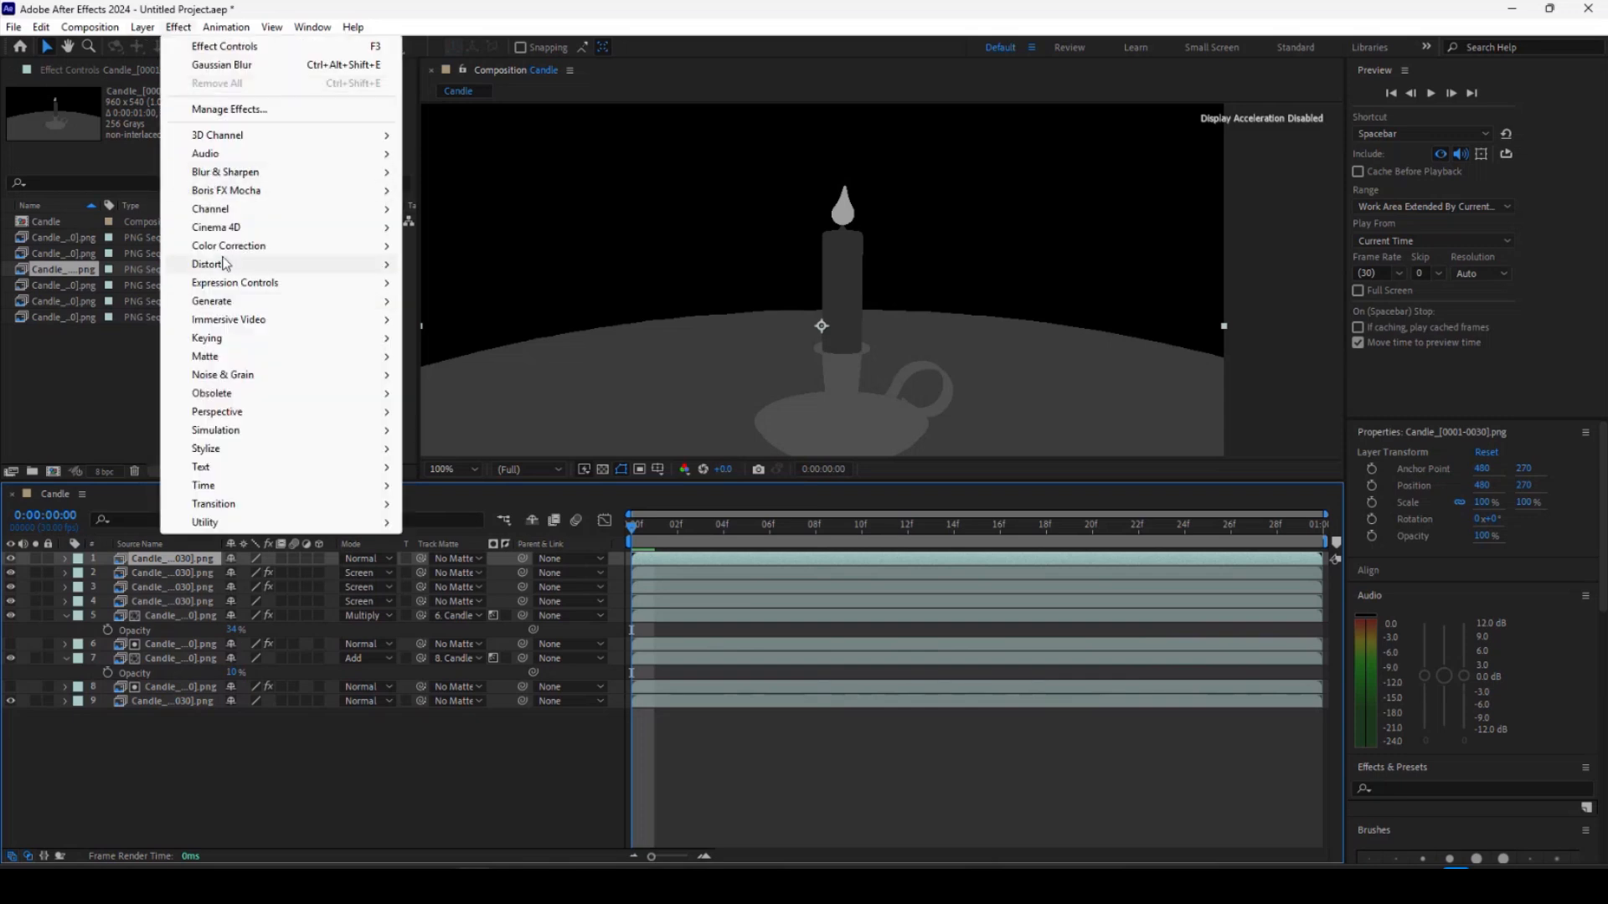
mouse_move(276, 246)
click(444, 505)
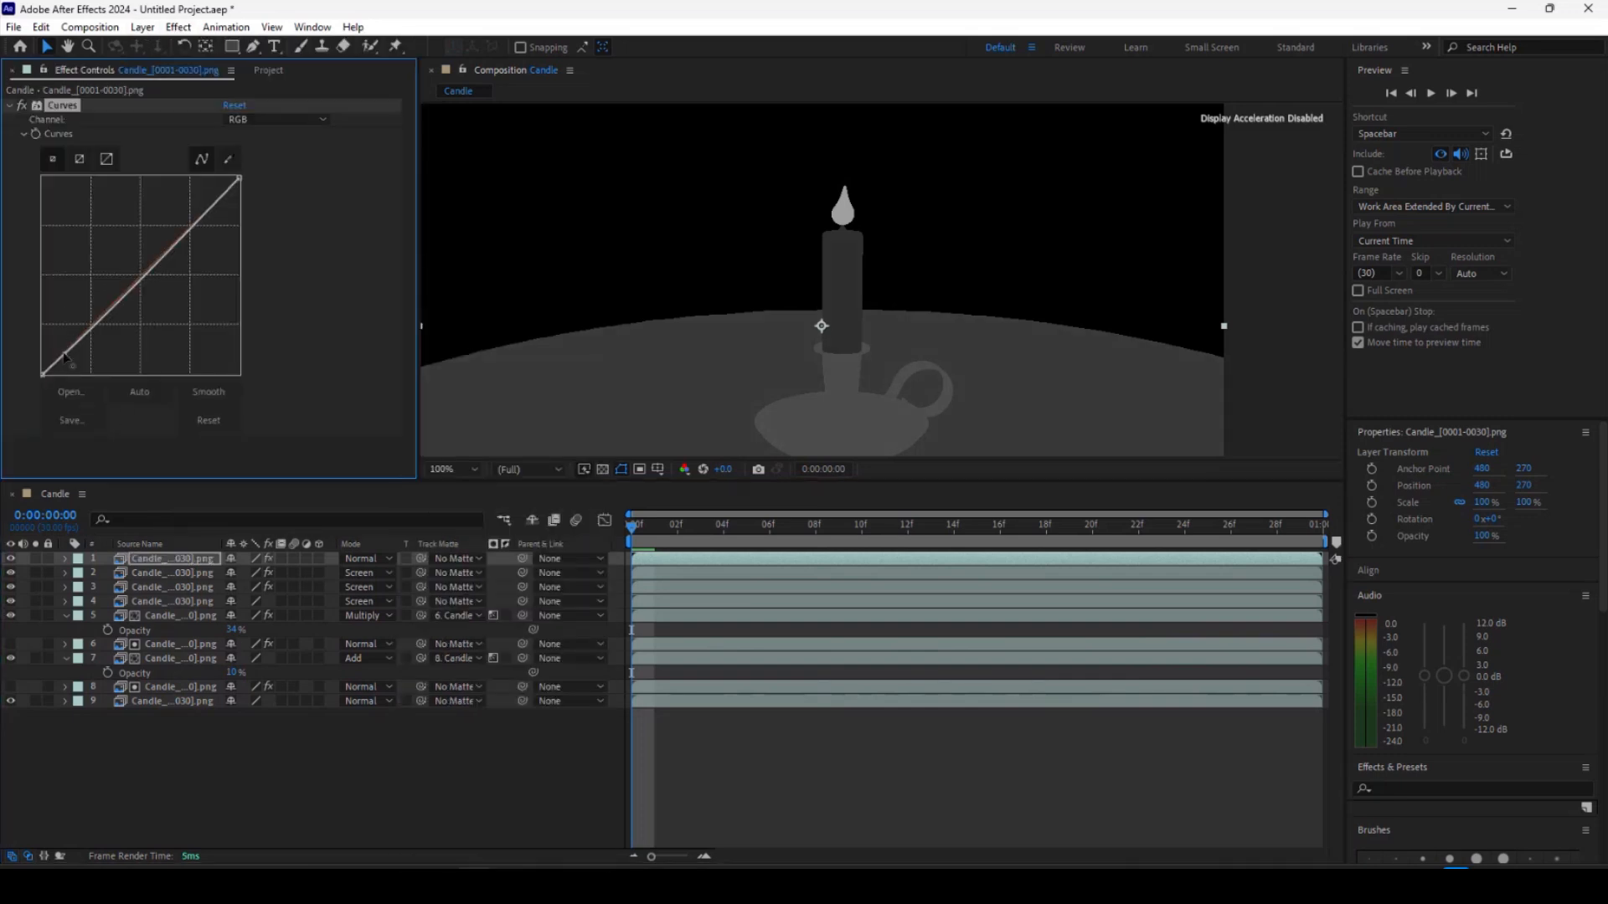
drag(92, 324, 50, 226)
drag(238, 178, 83, 172)
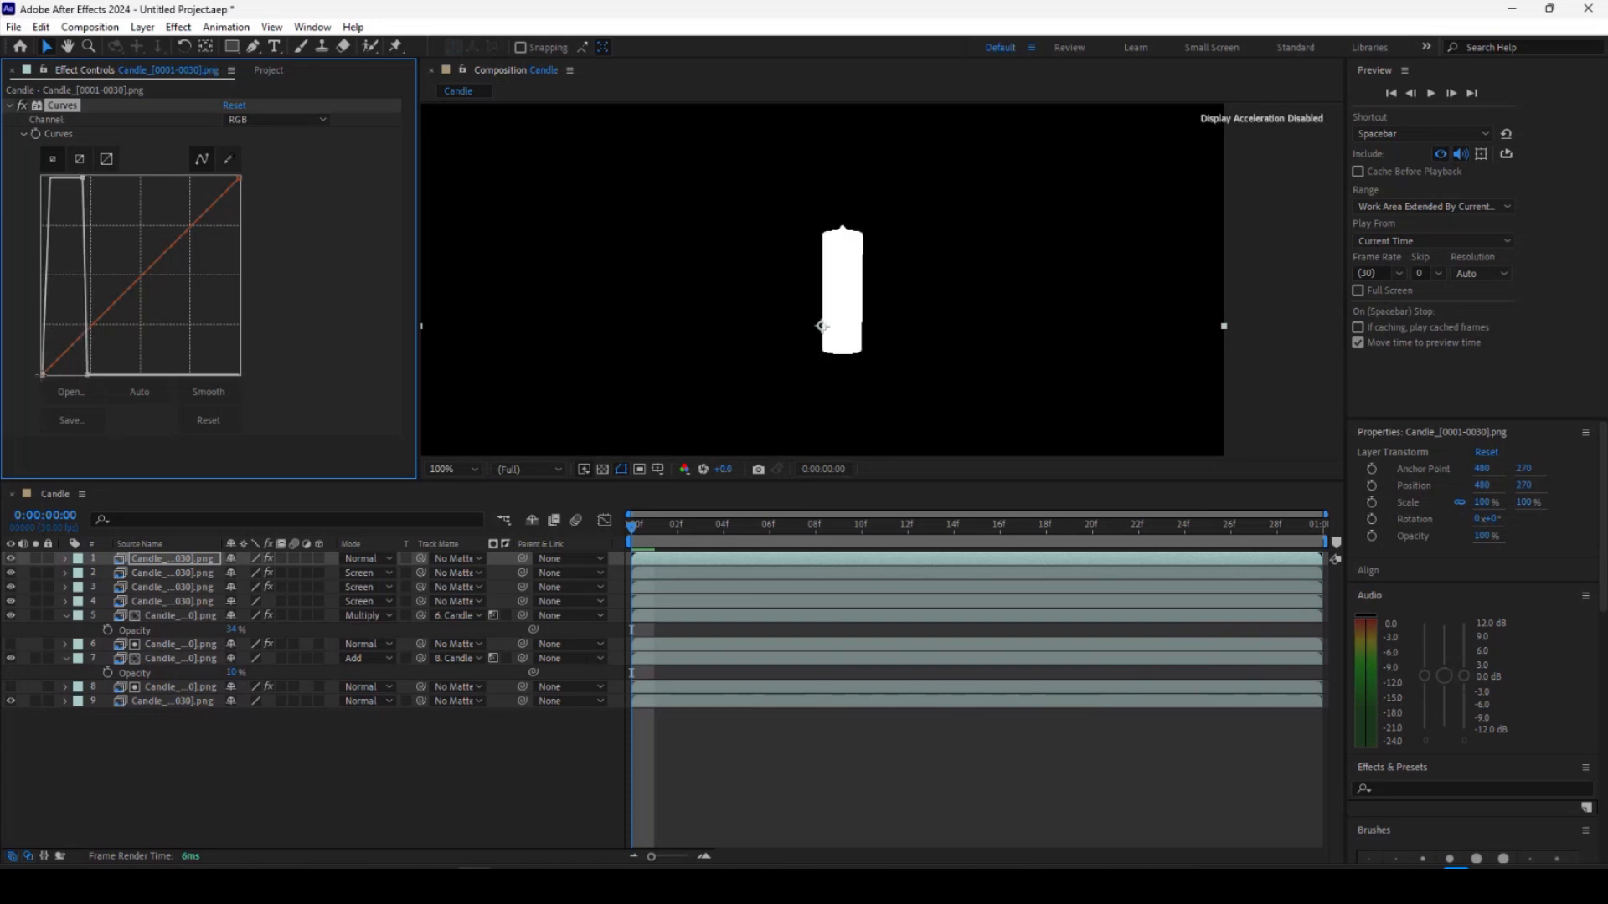
drag(43, 376, 48, 376)
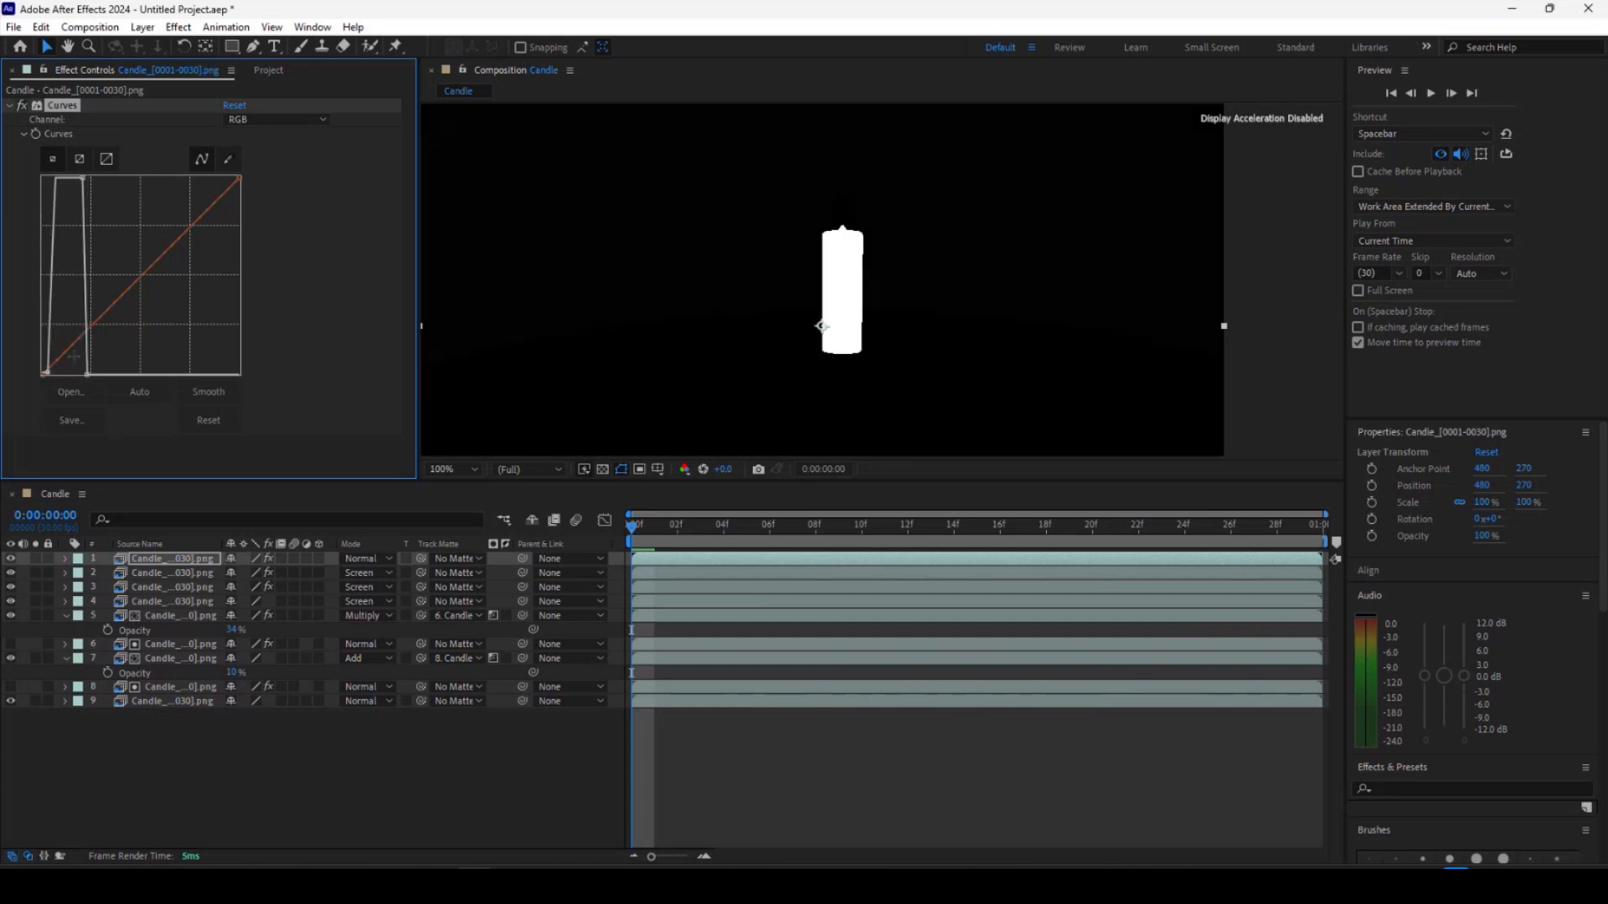
Place the ID matte layer beneath the sss layer, hide it, and set it as the sss layer's track matte.
click(157, 559)
click(257, 71)
drag(151, 558, 160, 579)
click(12, 574)
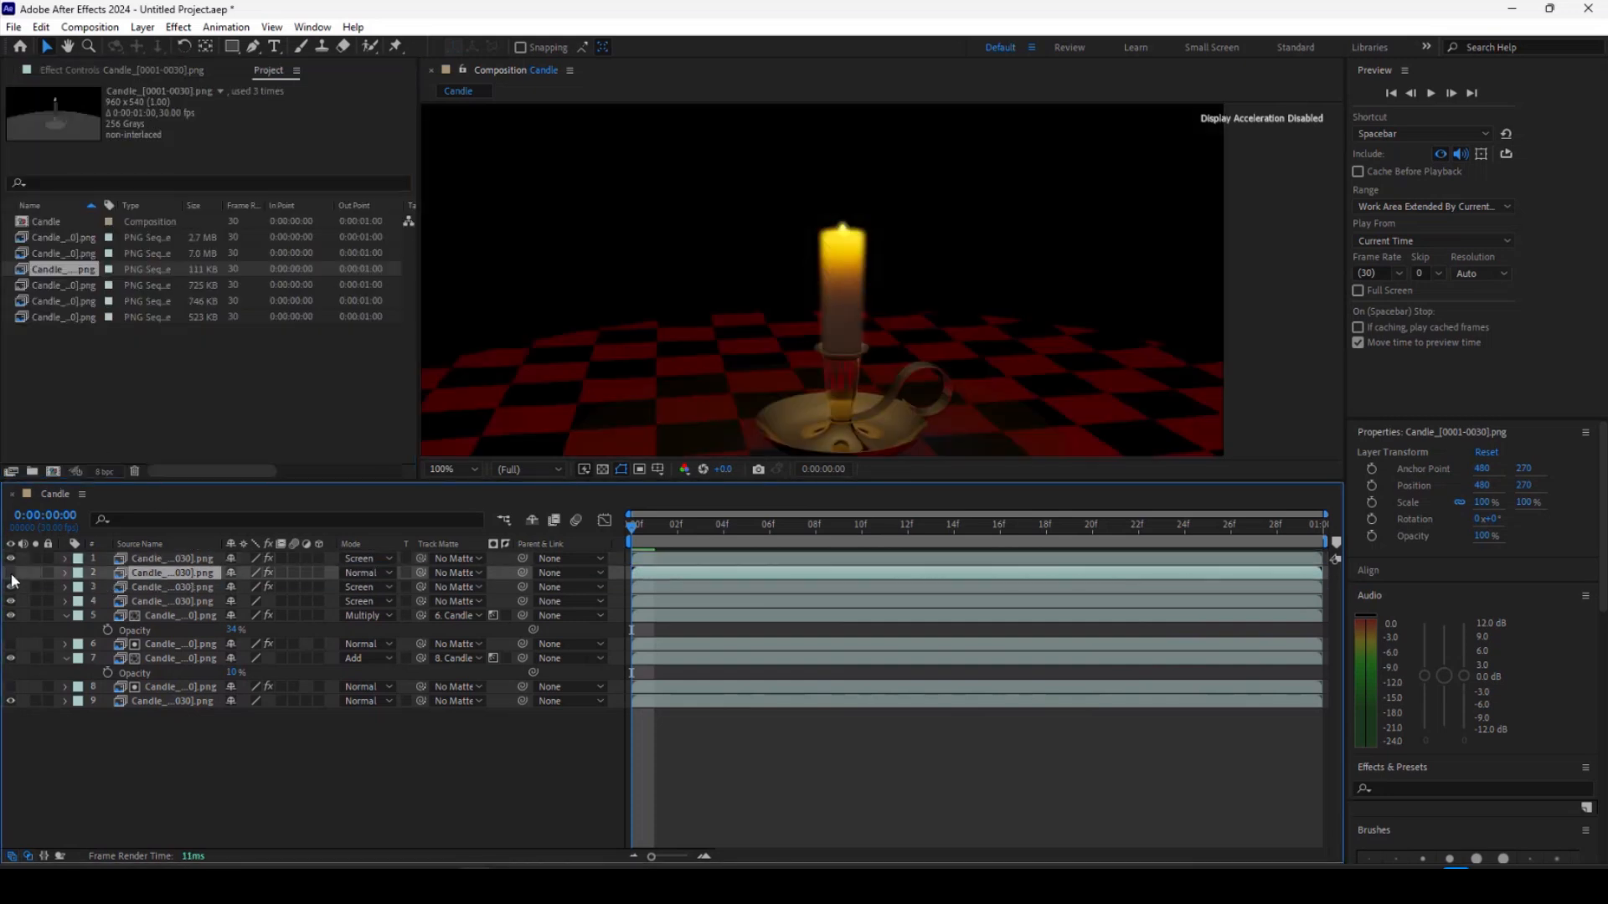
click(457, 558)
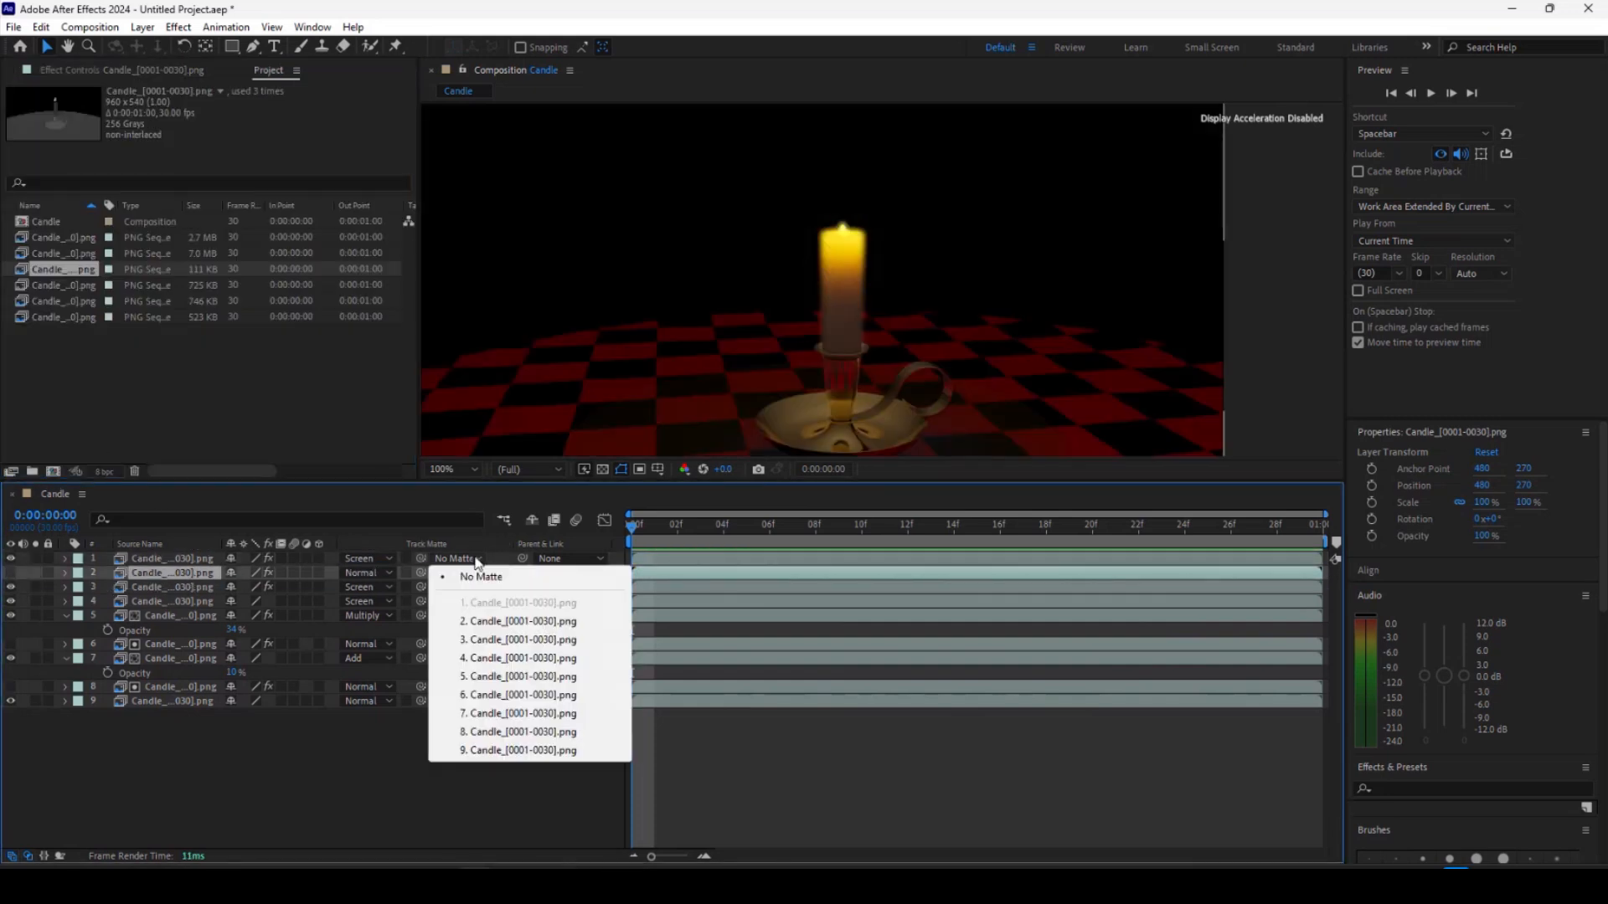
click(494, 623)
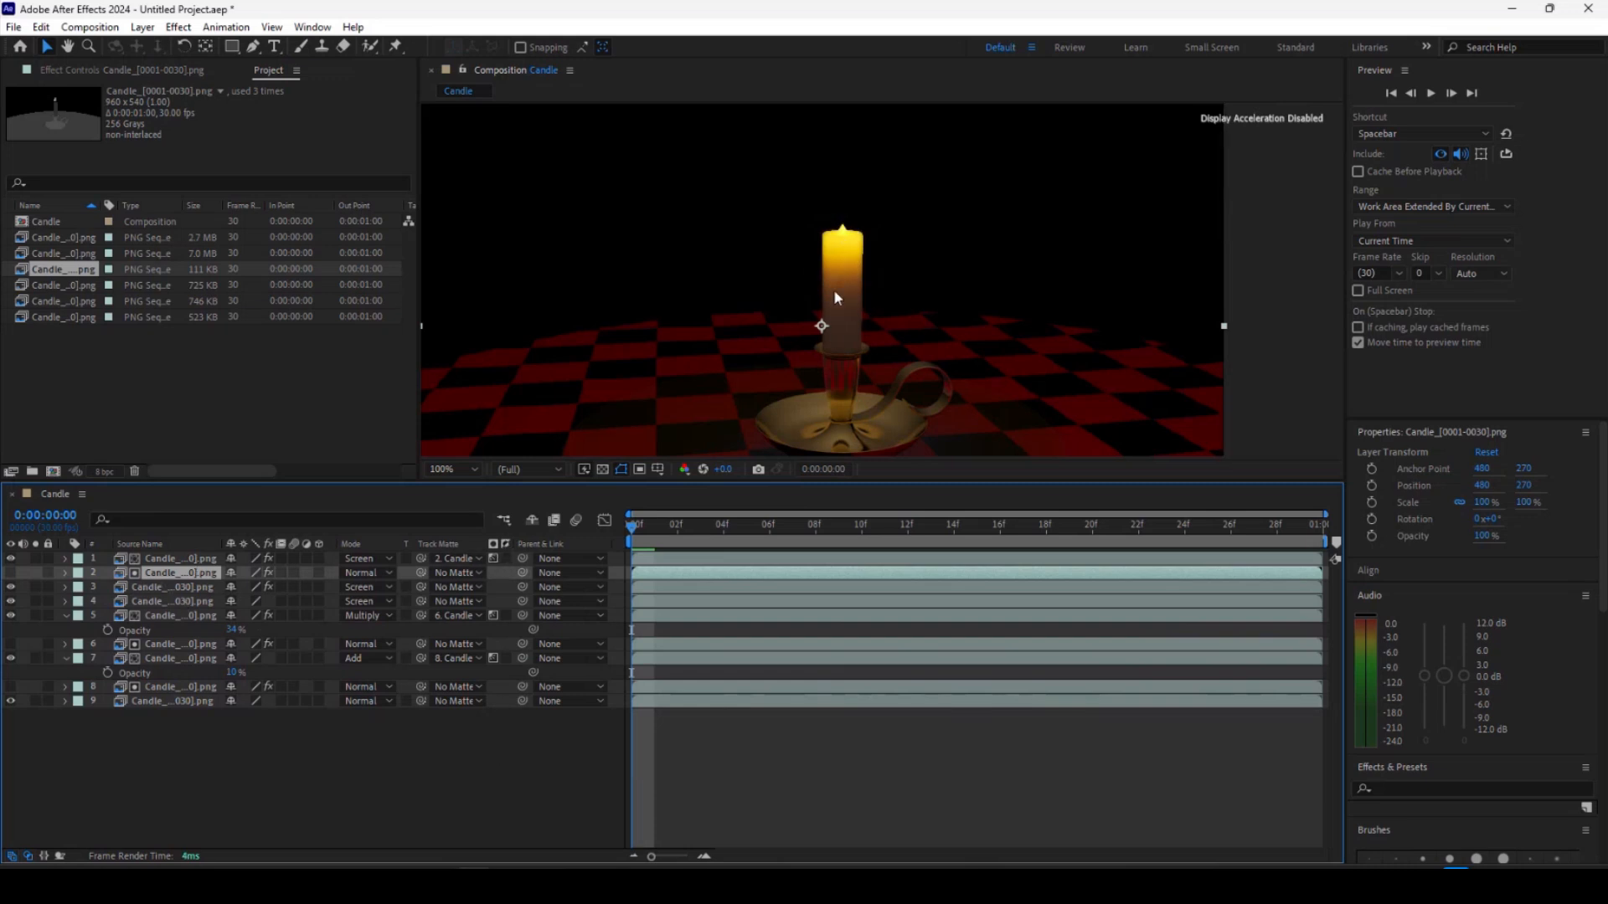
Zoom out and preview the composite.
key(comma)
key(space)
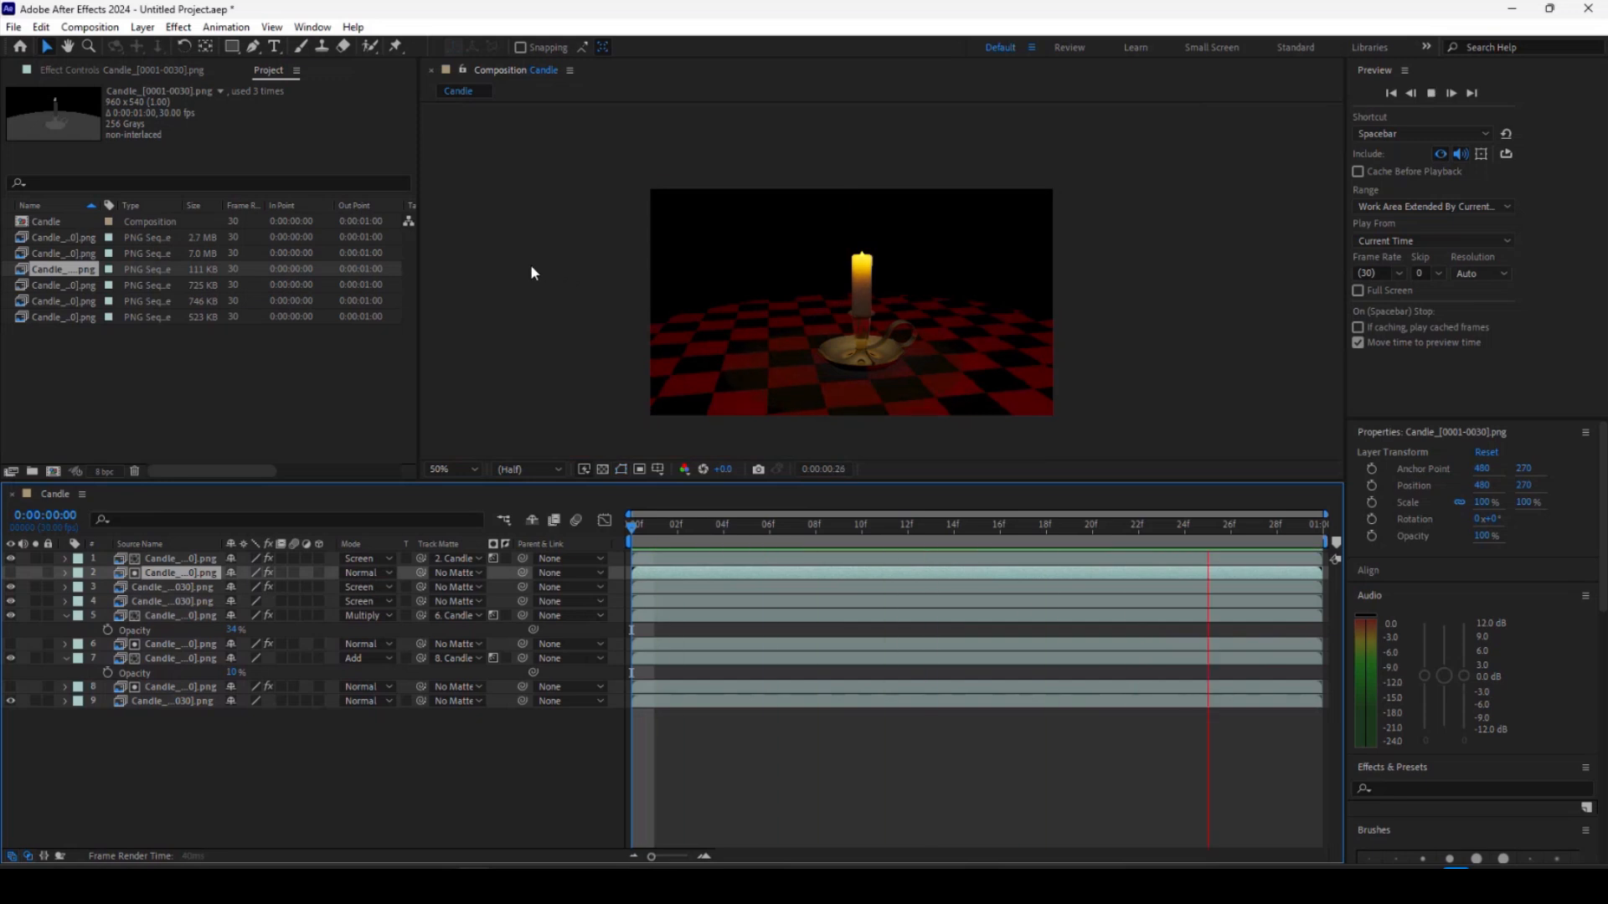
key(space)
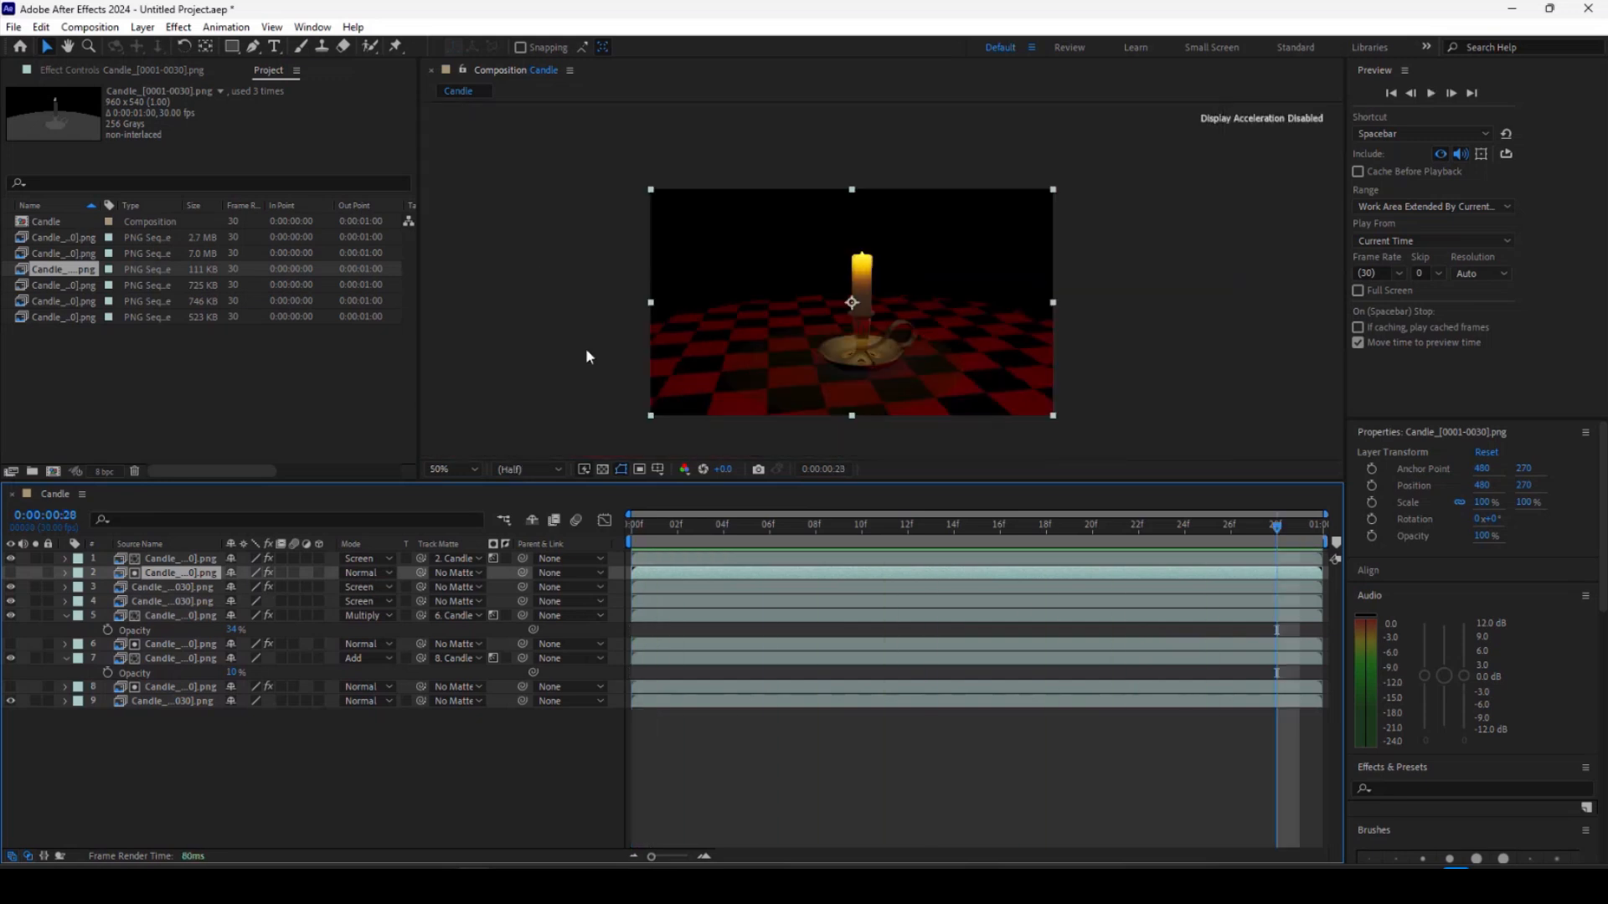
Import Background.png from the images folder and add it to the bottom of the composition.
right_click(115, 396)
mouse_move(184, 471)
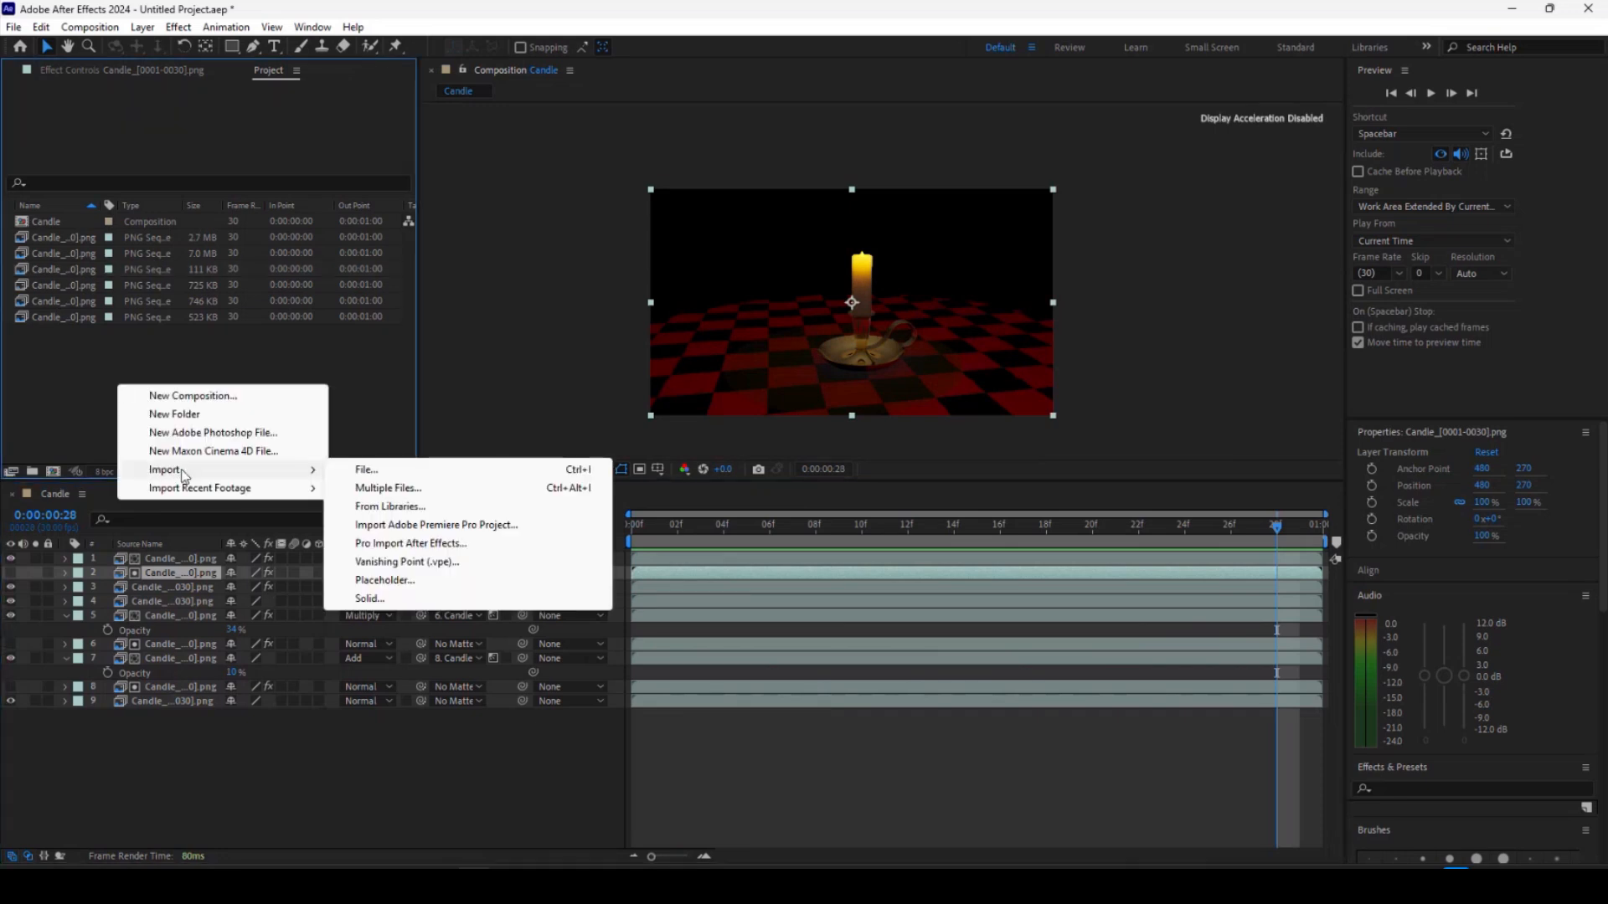
click(366, 470)
click(842, 278)
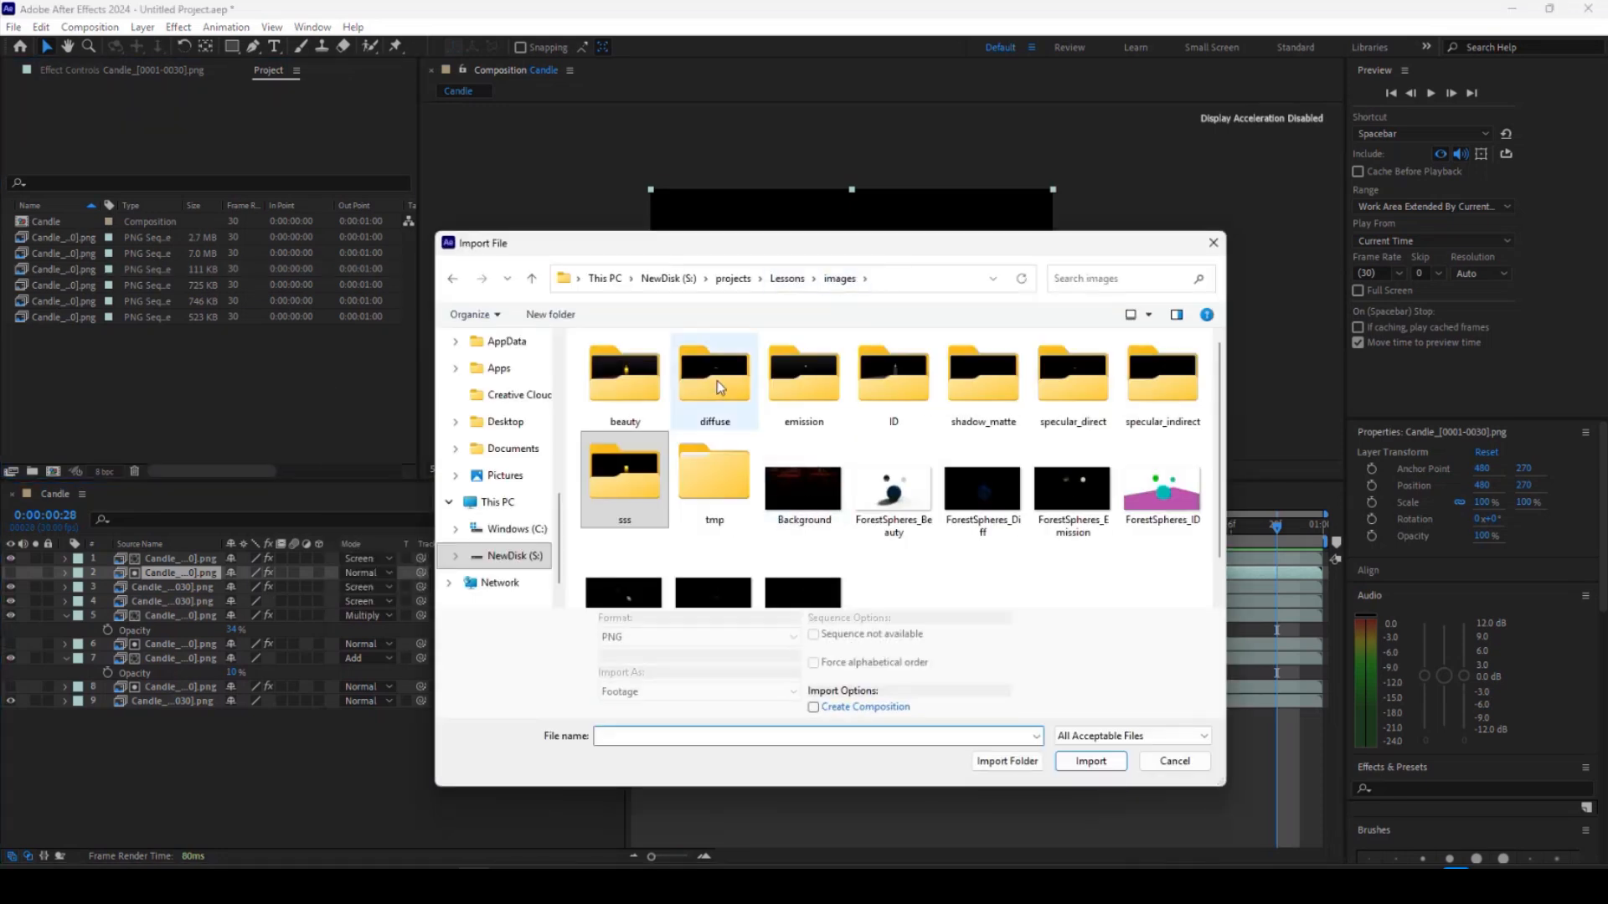
click(804, 494)
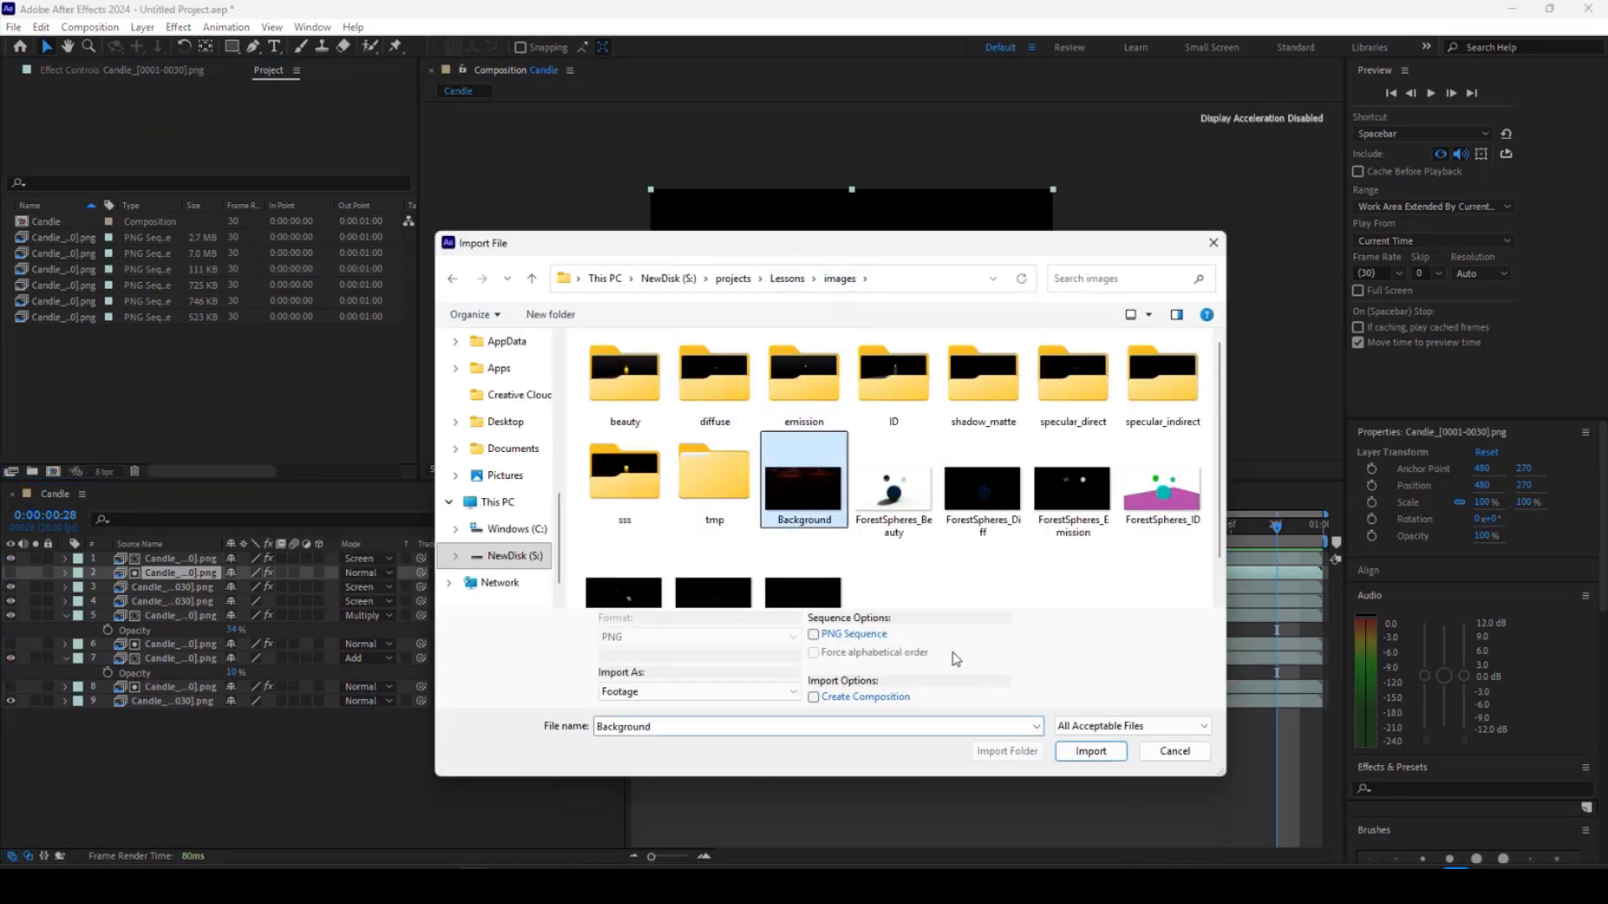
click(1091, 760)
drag(62, 228, 137, 755)
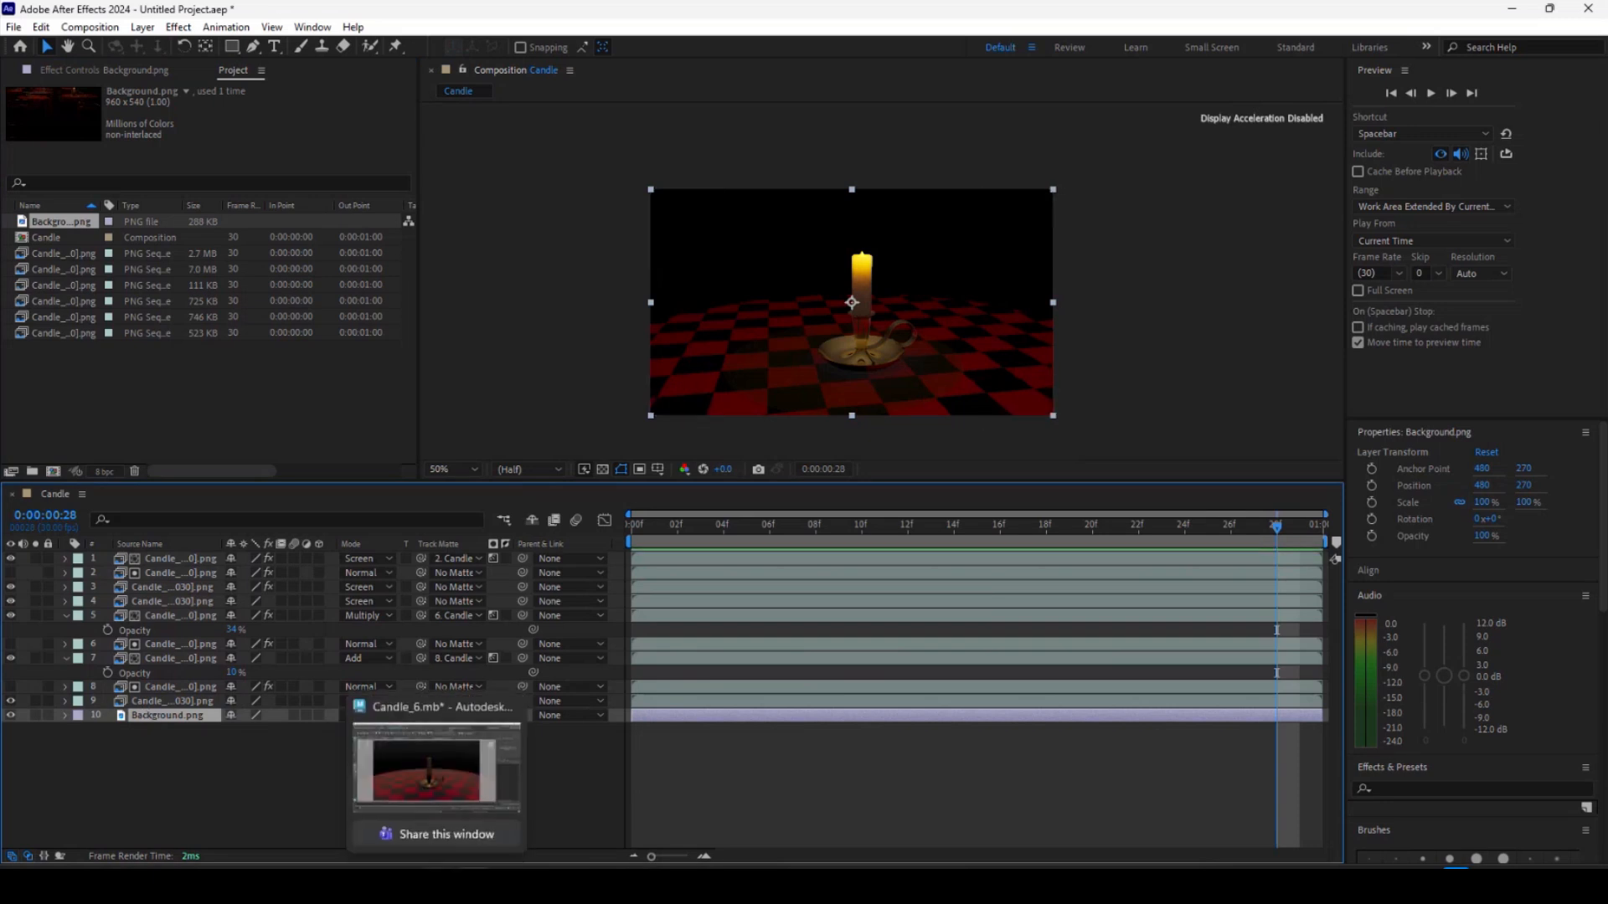
Switch to Maya and close the Render View window.
click(435, 888)
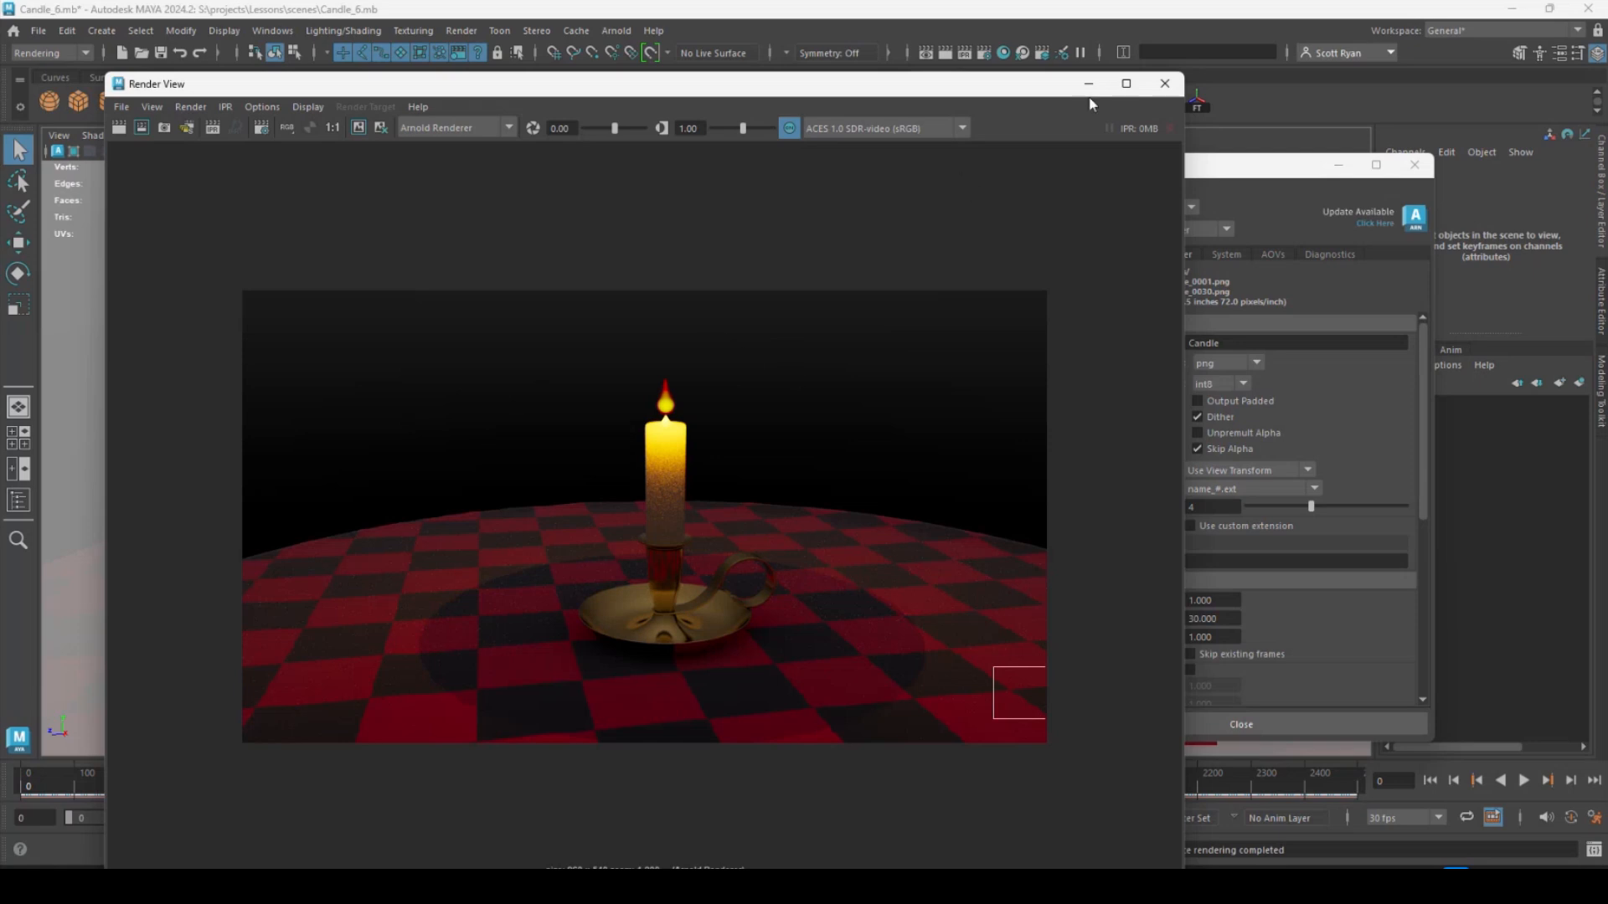
click(1165, 87)
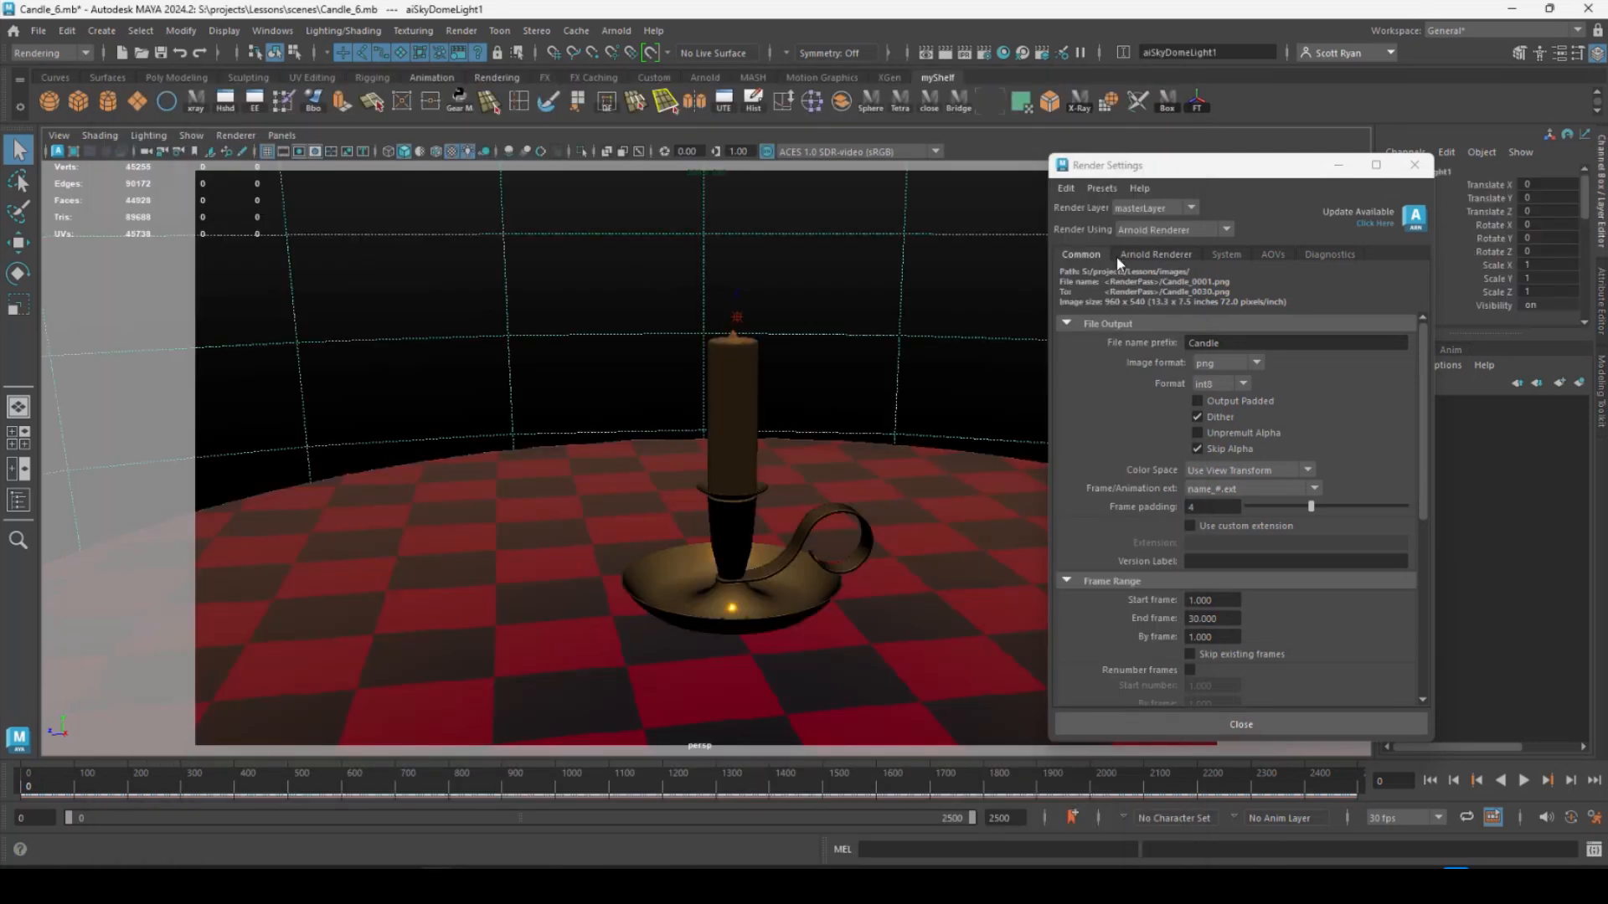
Review the Arnold render settings and the sky dome light's visibility attributes in Maya.
click(1160, 255)
click(1078, 255)
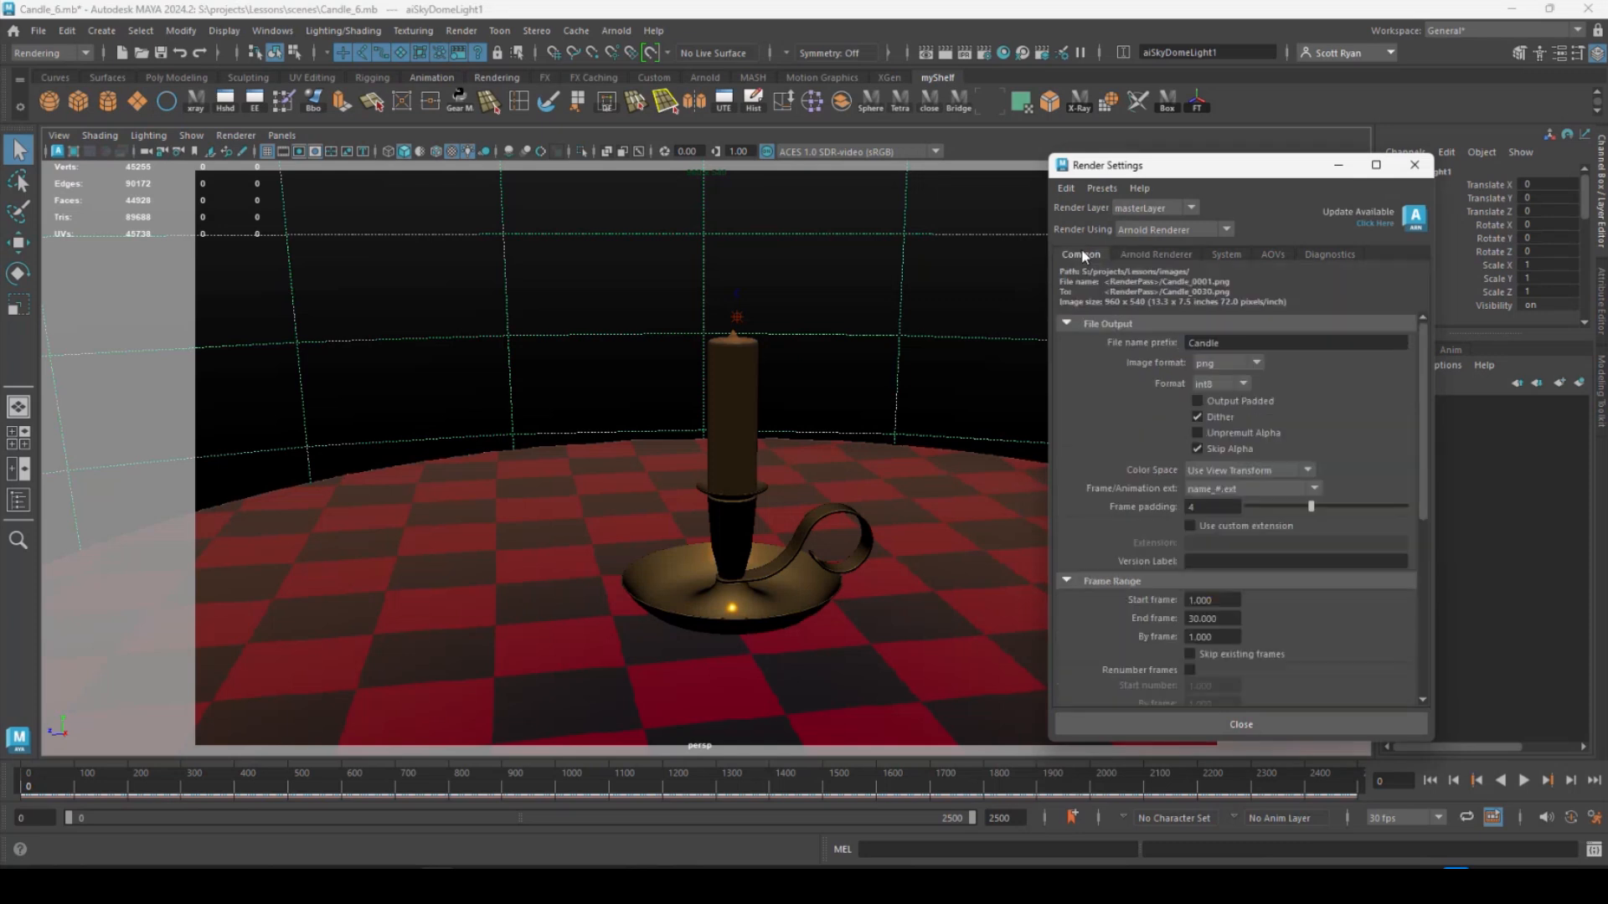
scroll(1168, 485, down, 5)
scroll(1143, 523, up, 6)
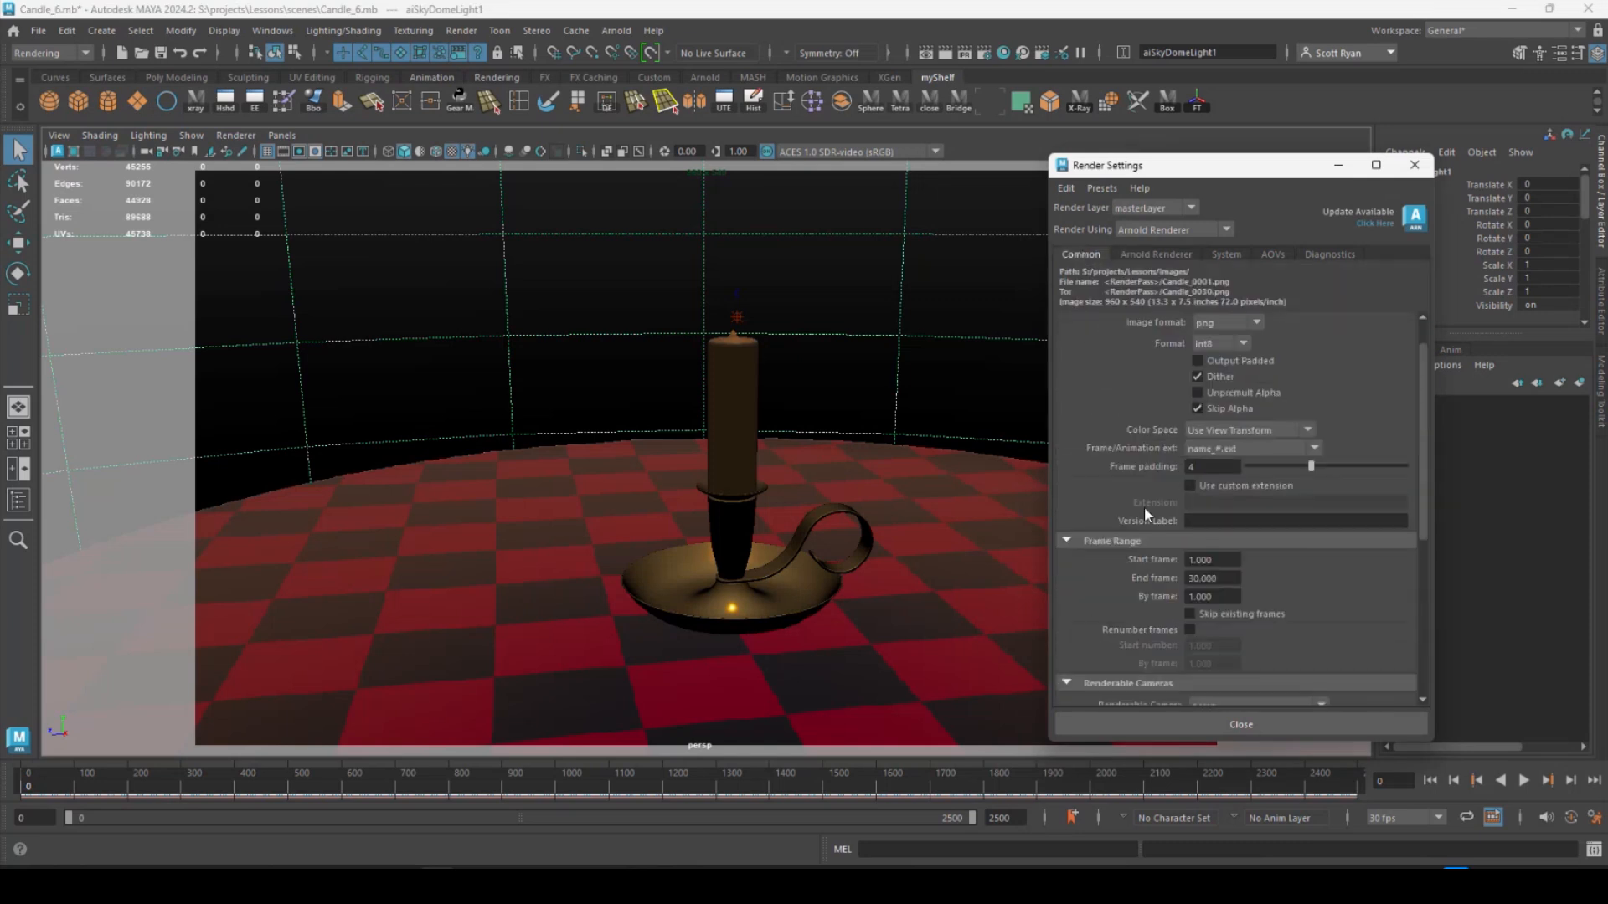
click(1414, 165)
click(1601, 295)
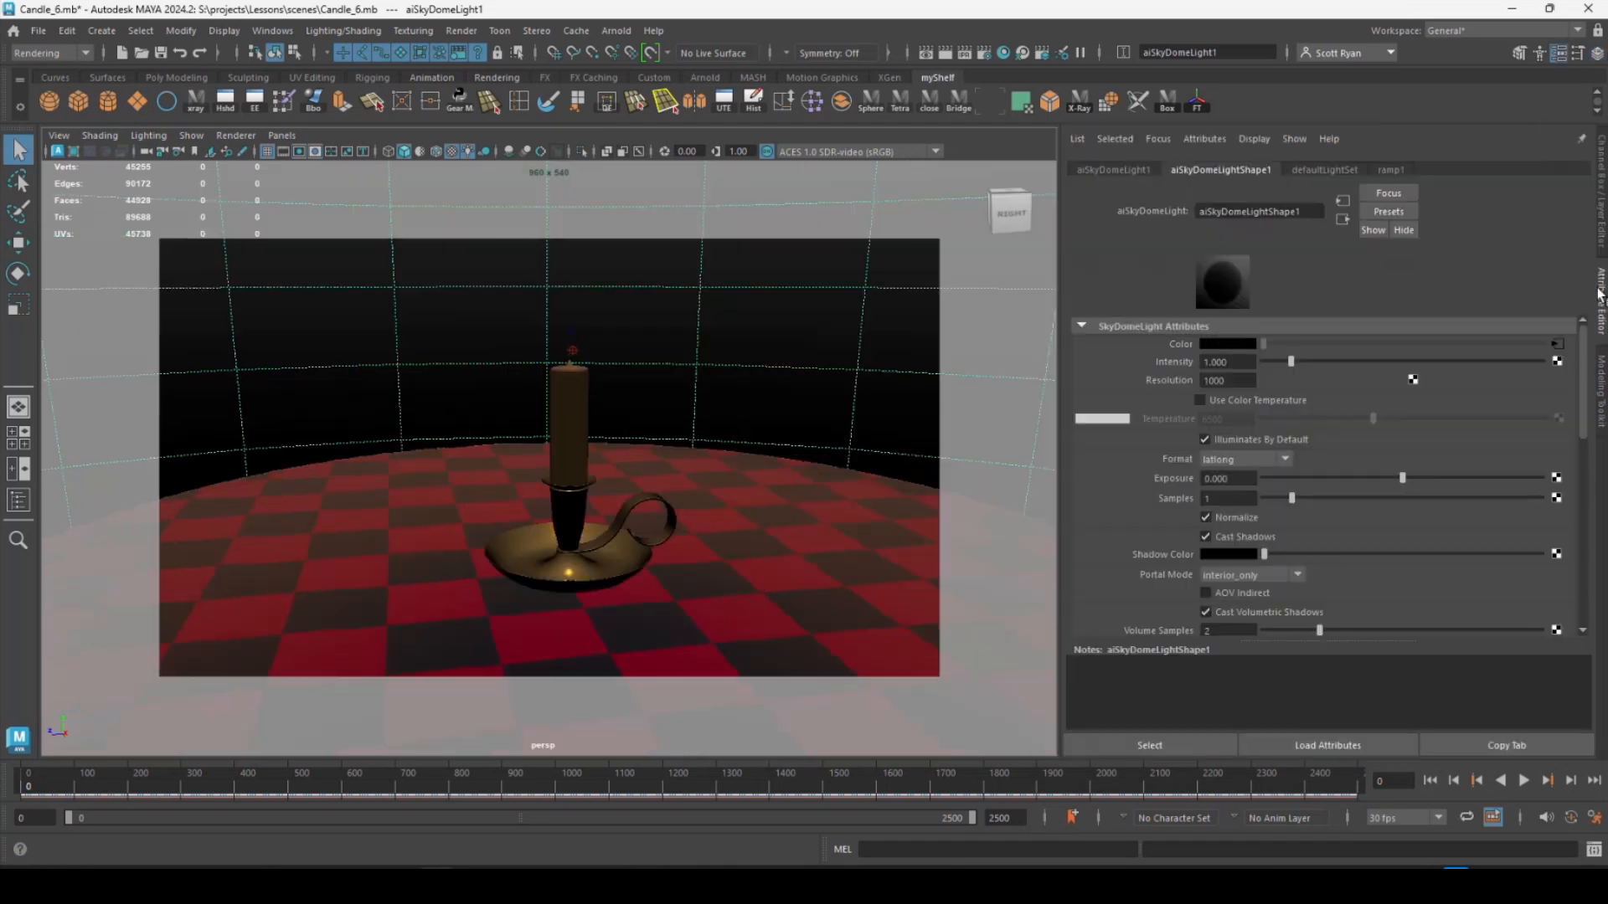
scroll(1193, 406, down, 5)
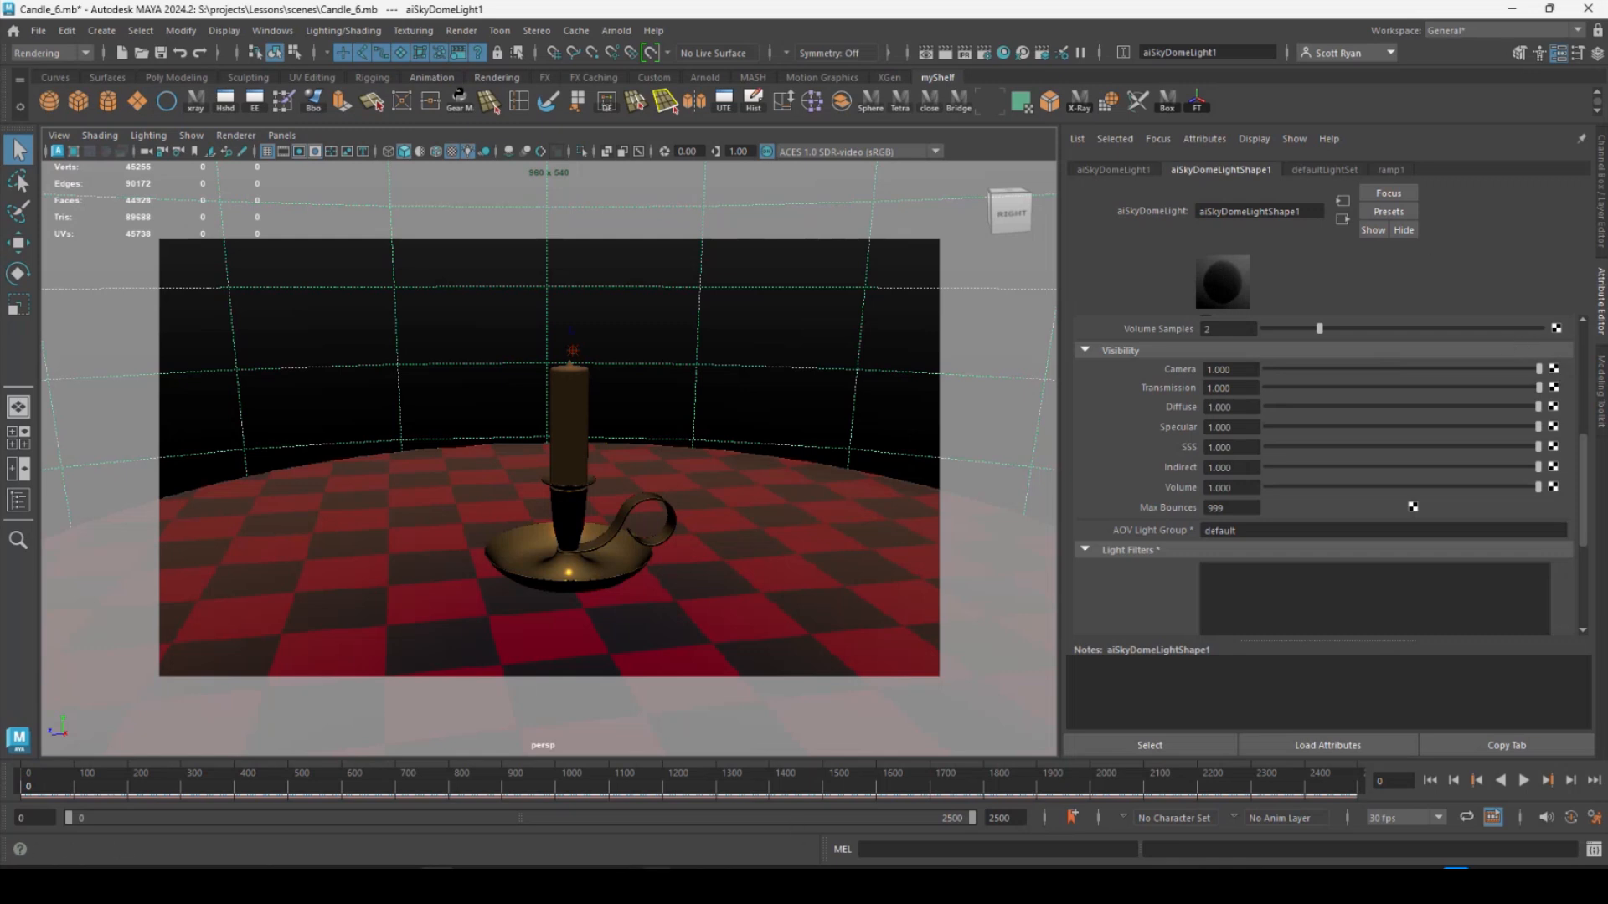
Switch to After Effects and add another copy of the greyscale ID matte sequence to the top of the composition.
mouse_move(621, 887)
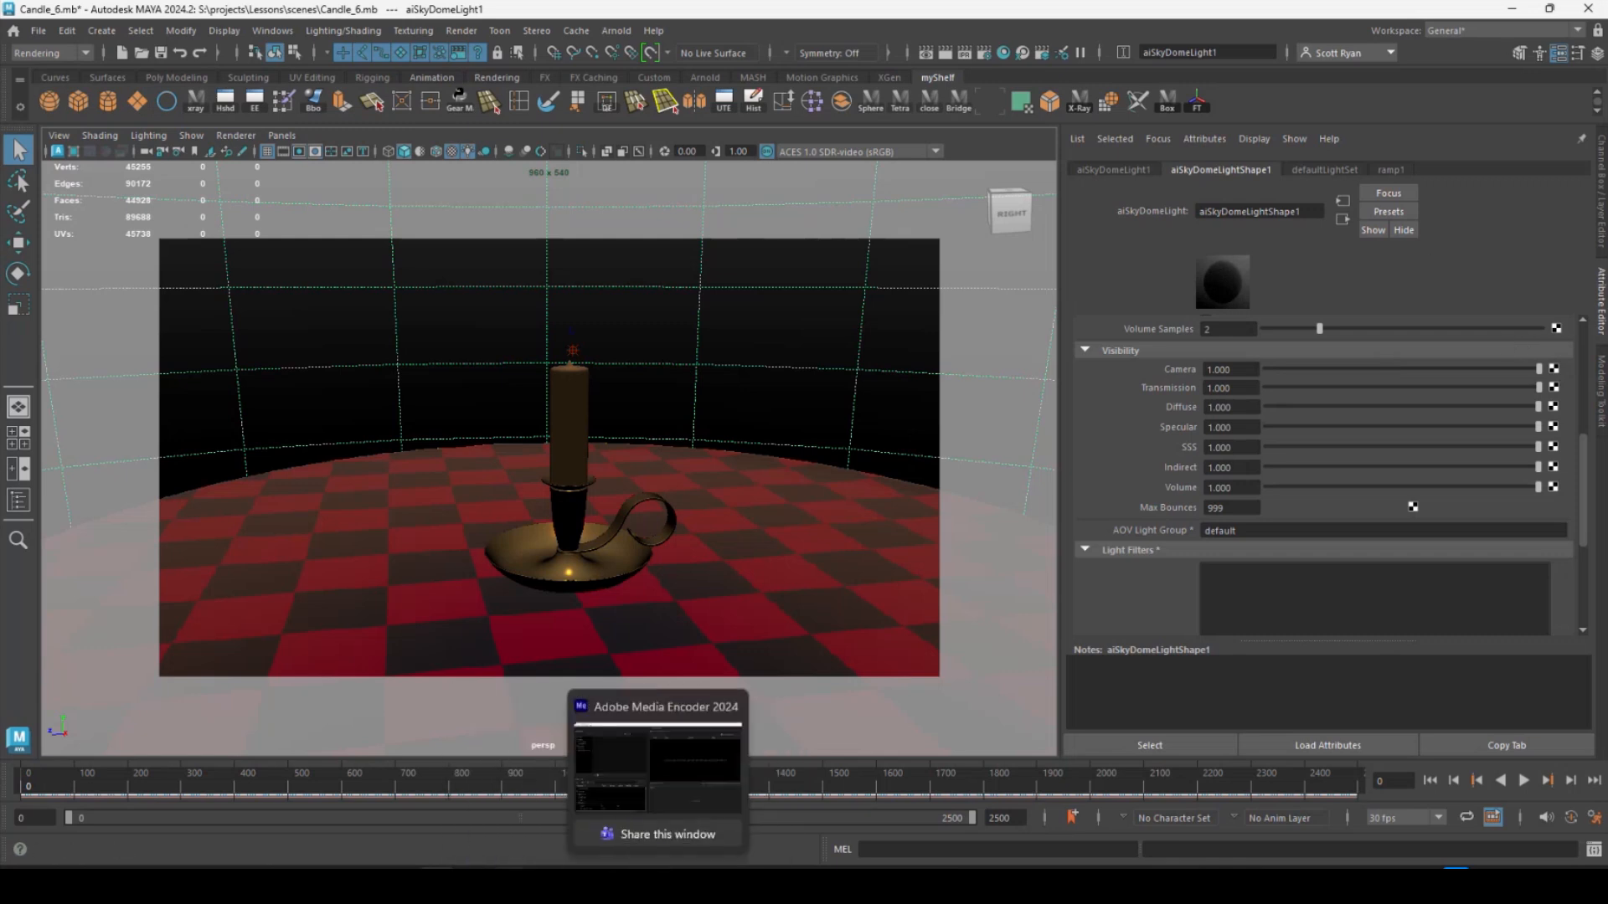
click(489, 871)
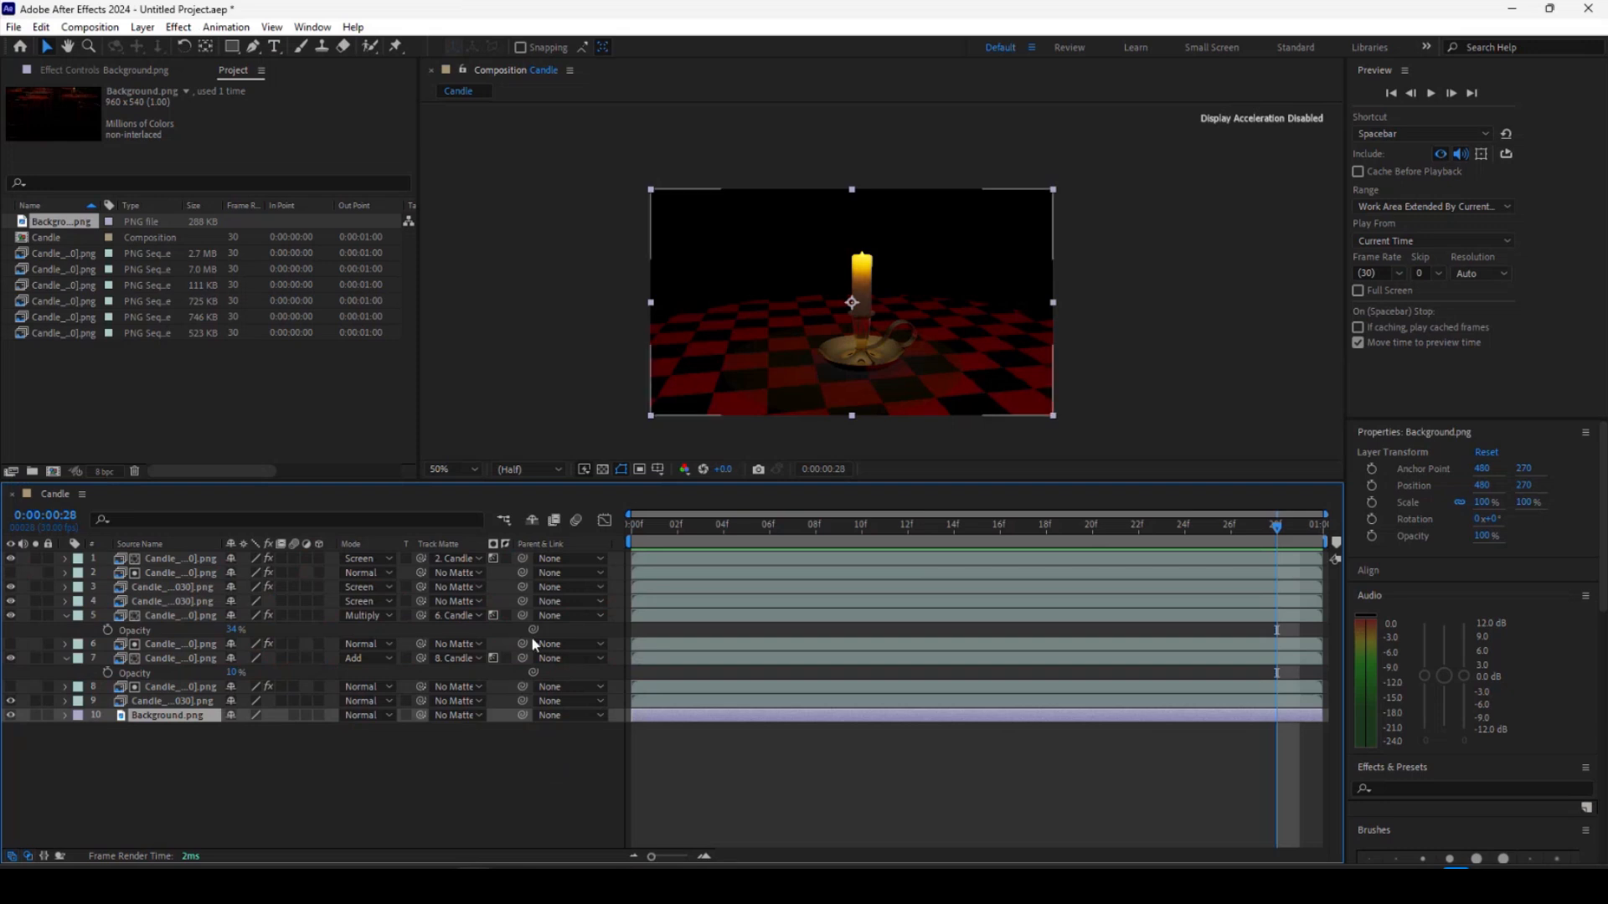
click(654, 704)
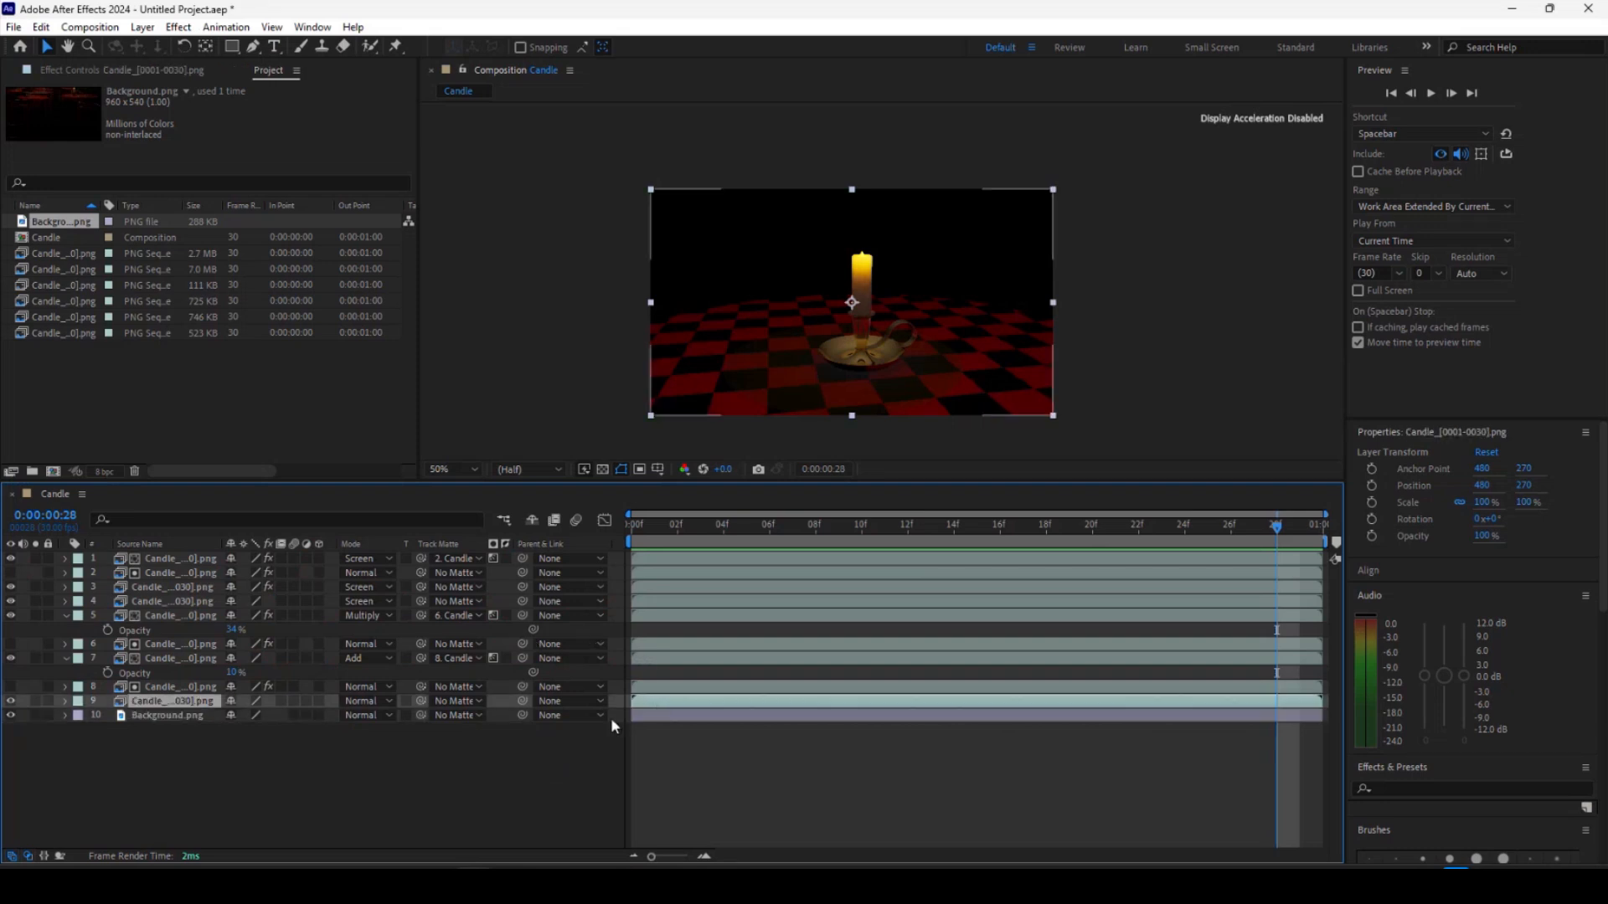
click(51, 287)
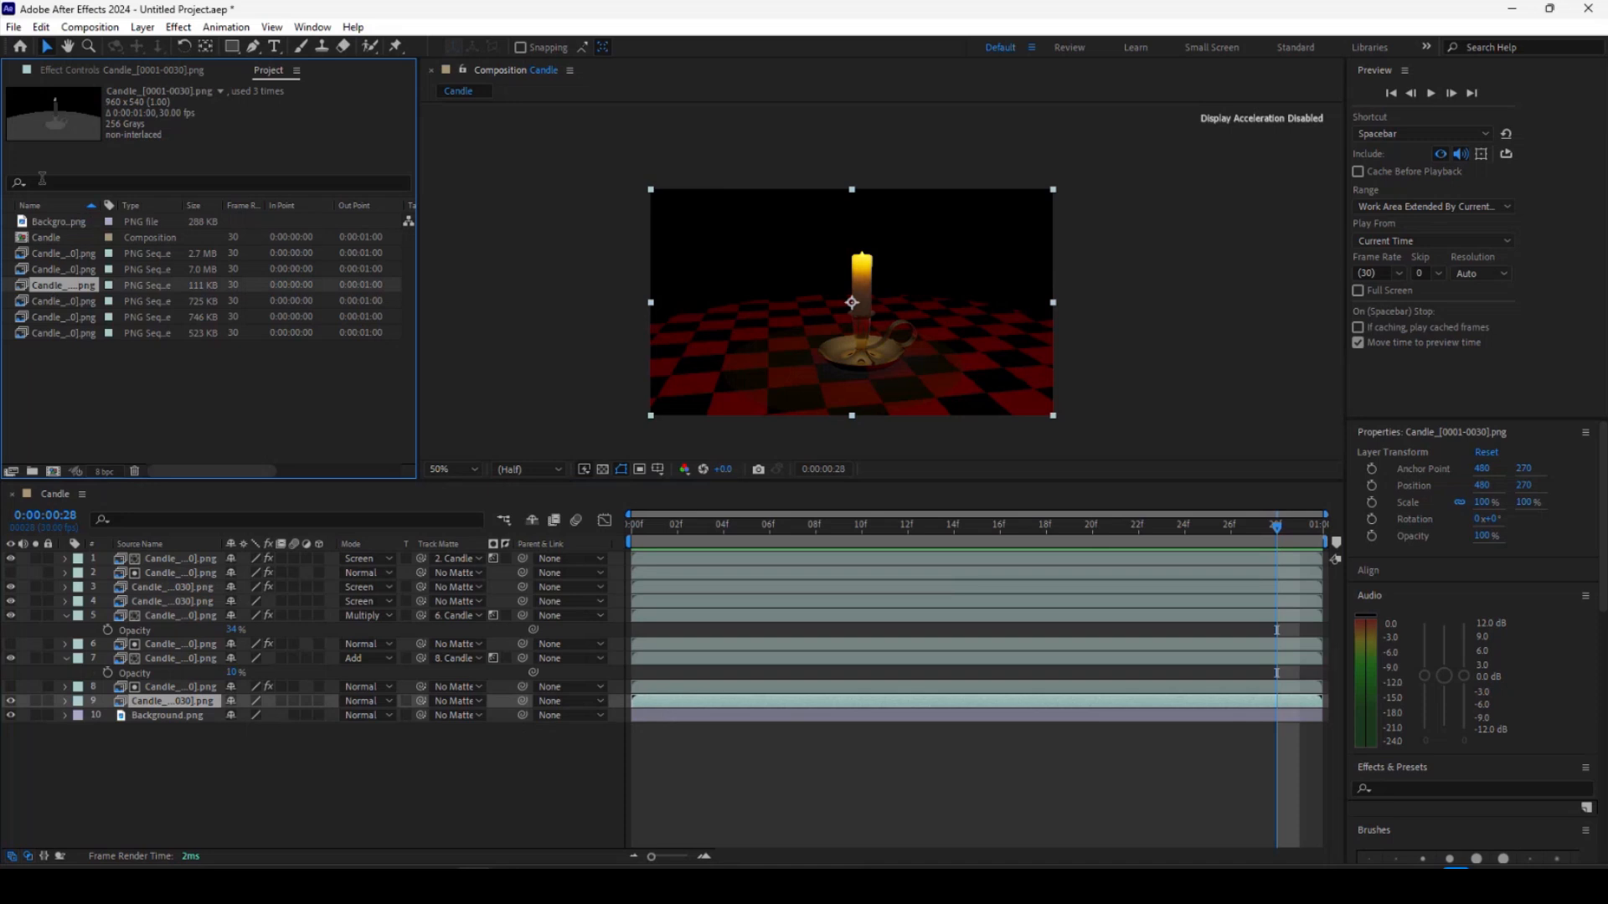
drag(58, 286, 84, 555)
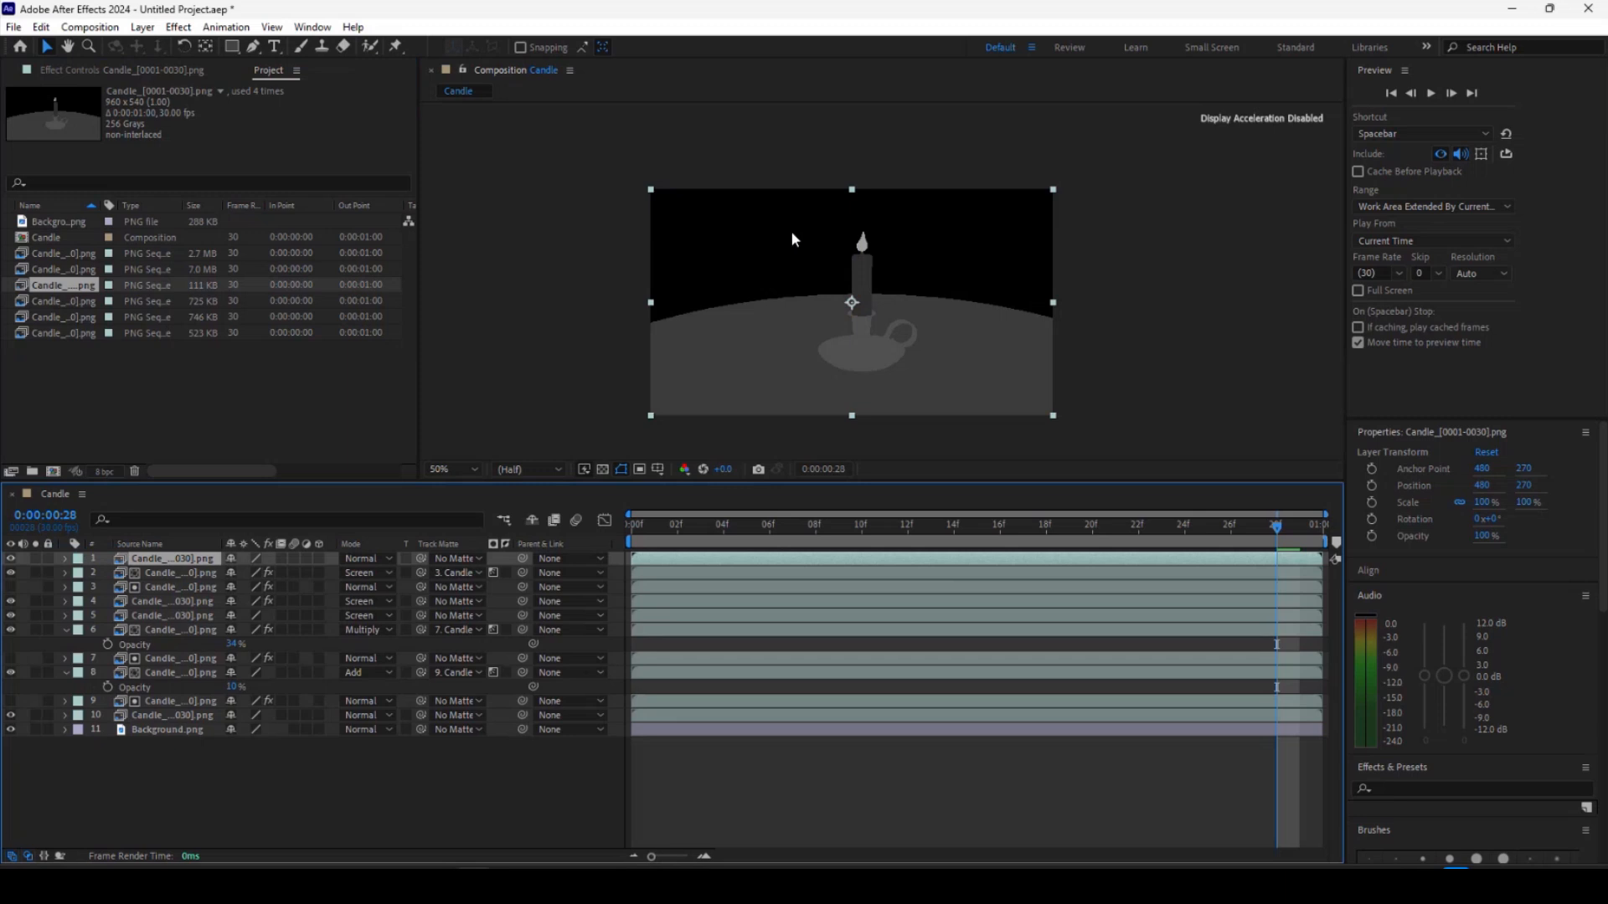
Apply a Levels effect to the new ID layer and lower its Input White to 12 to make a solid white matte.
click(143, 27)
mouse_move(174, 175)
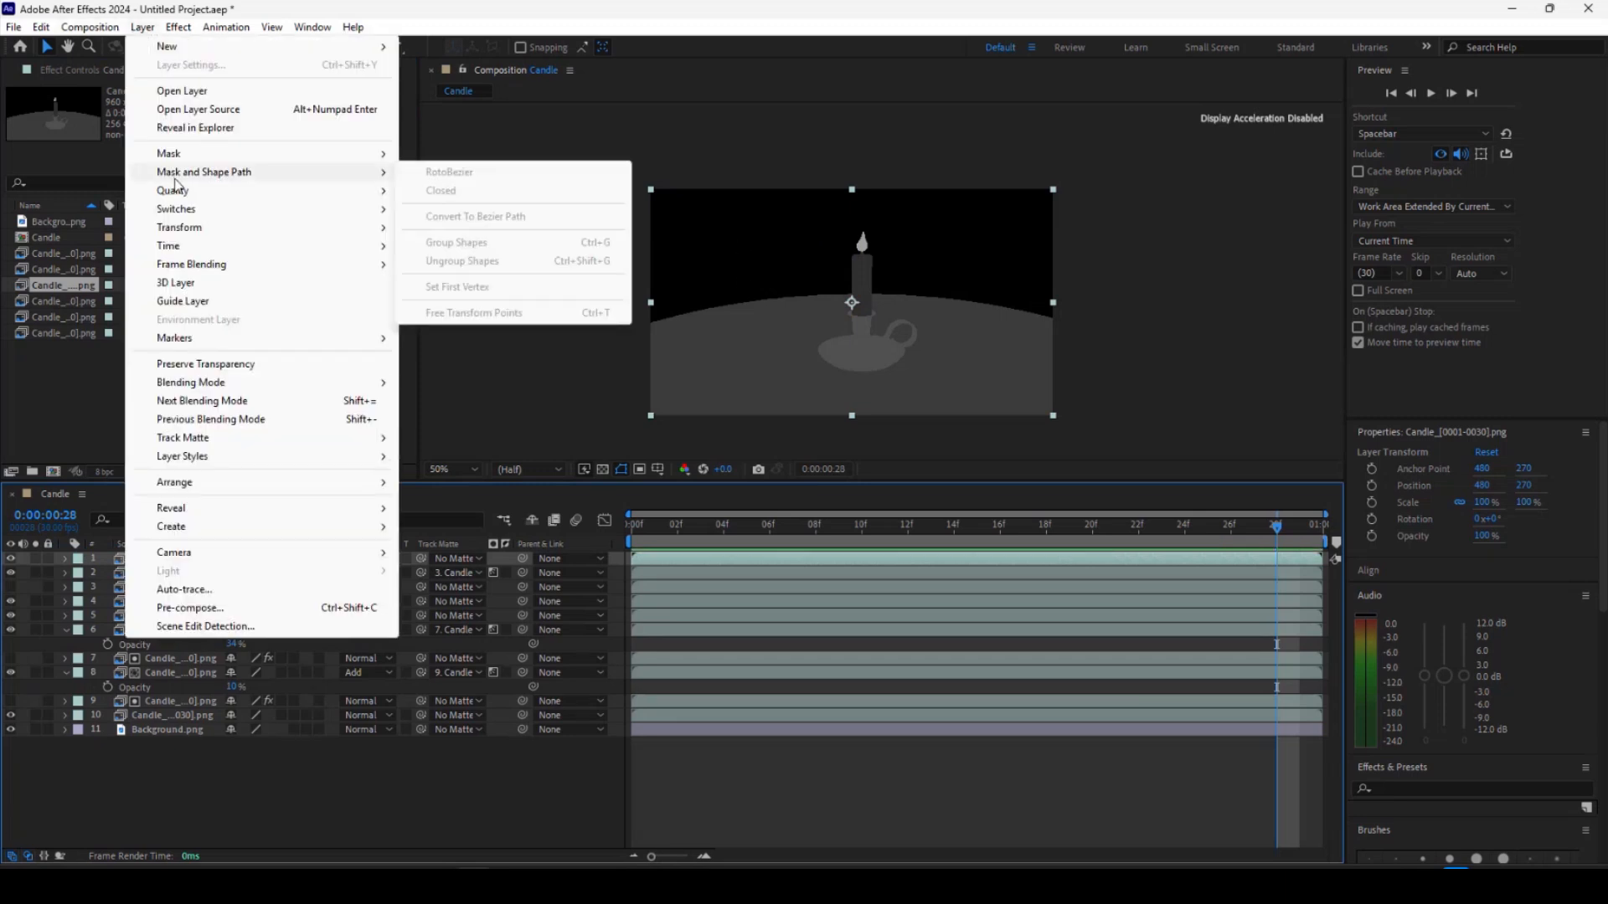
mouse_move(176, 28)
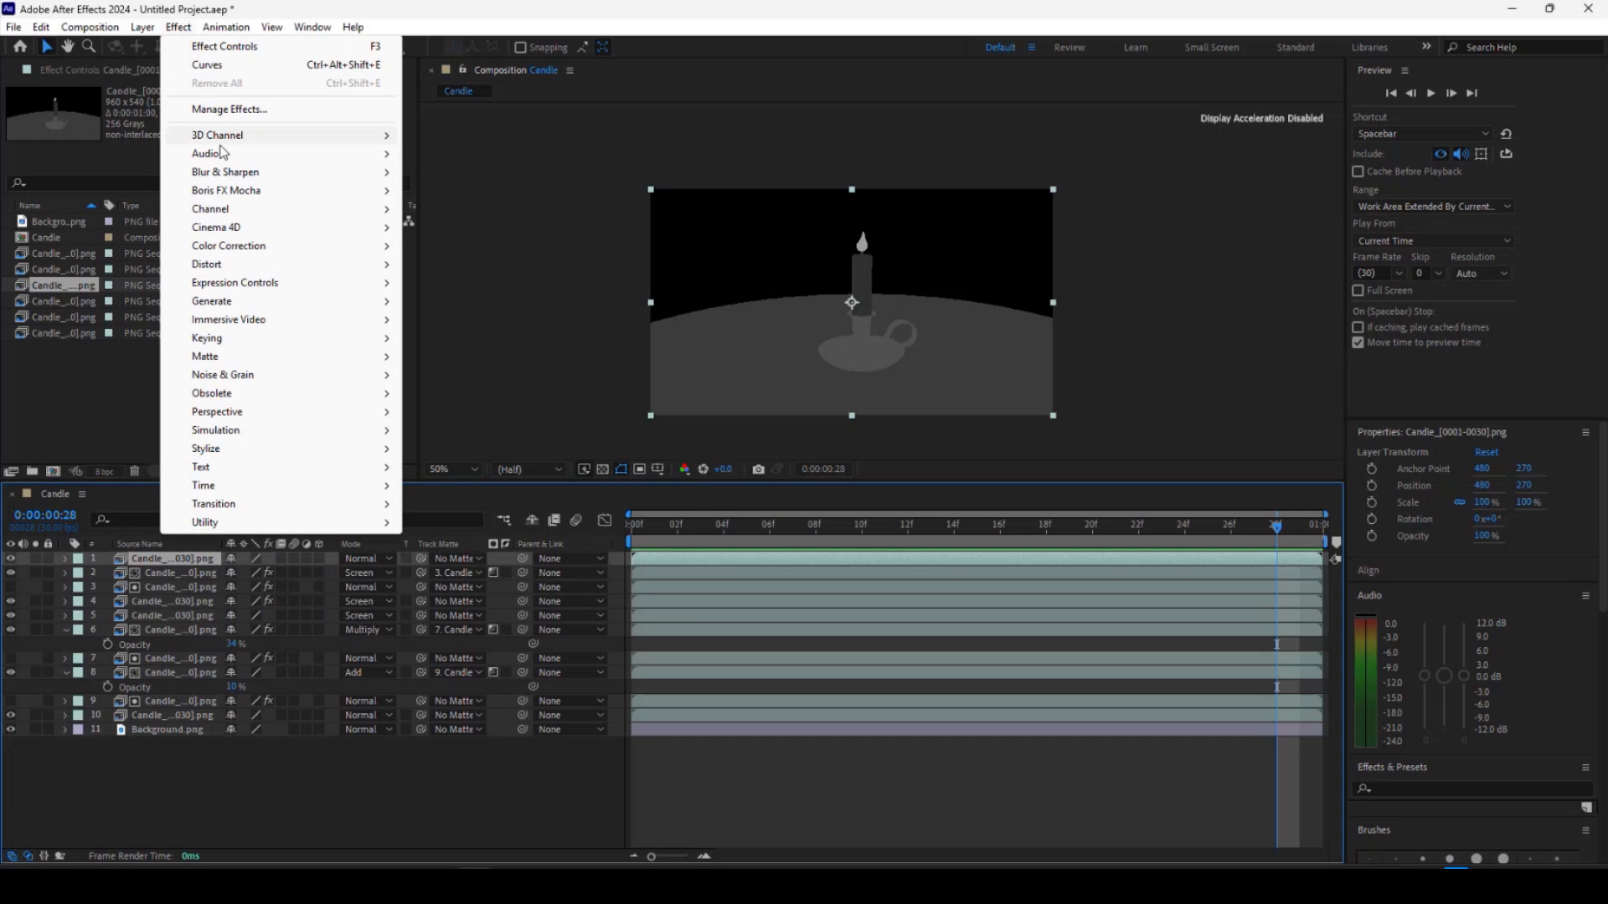
mouse_move(239, 245)
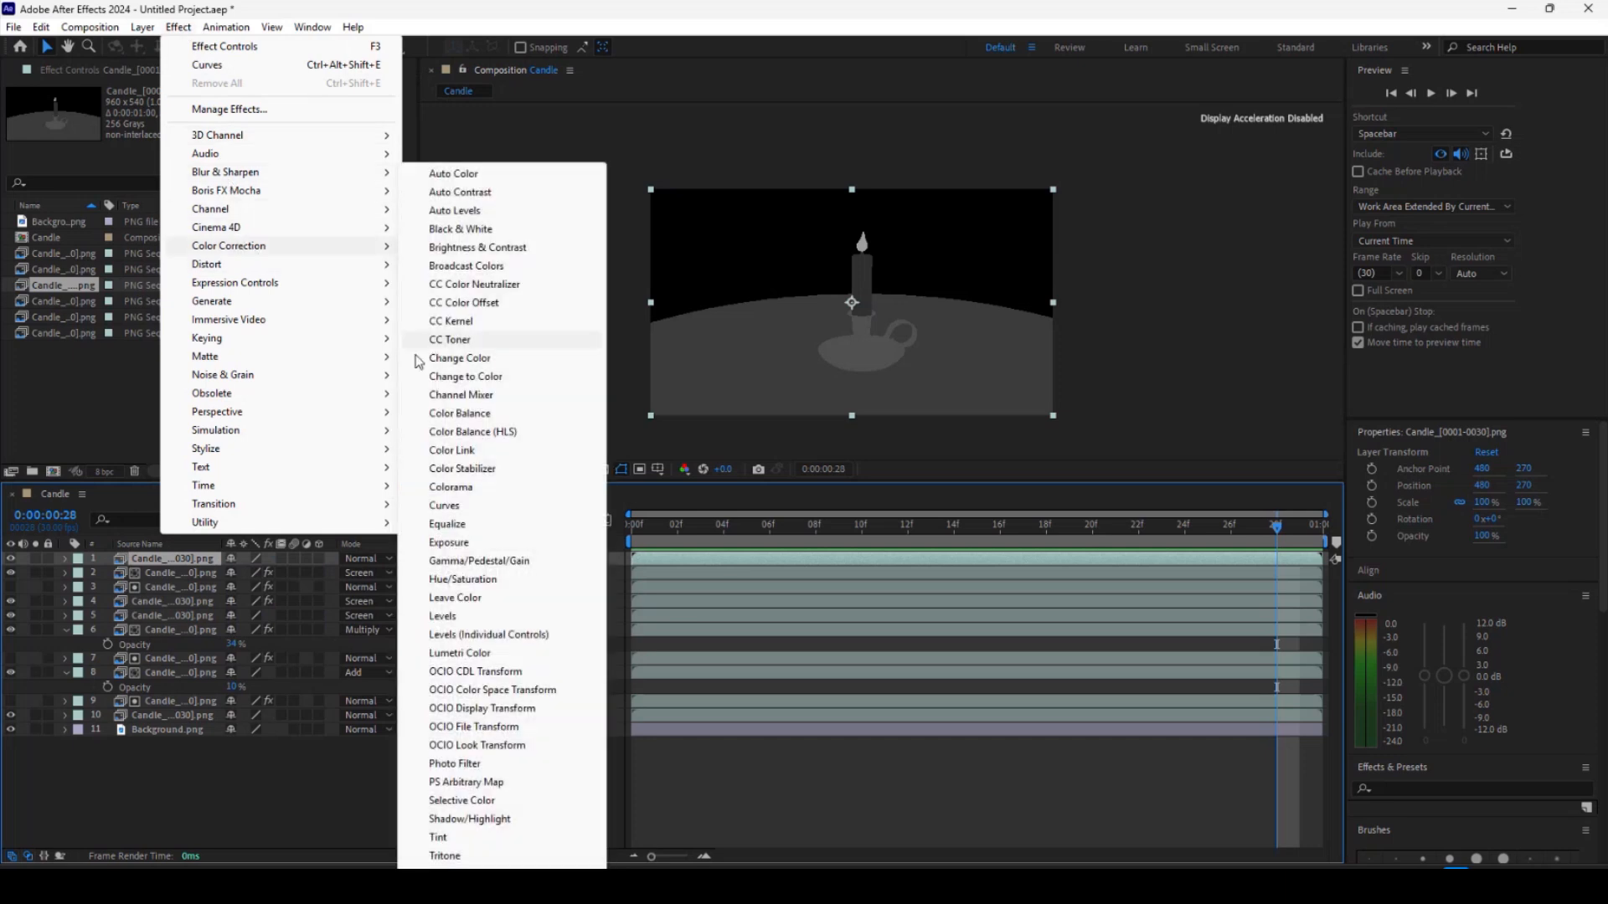
click(442, 616)
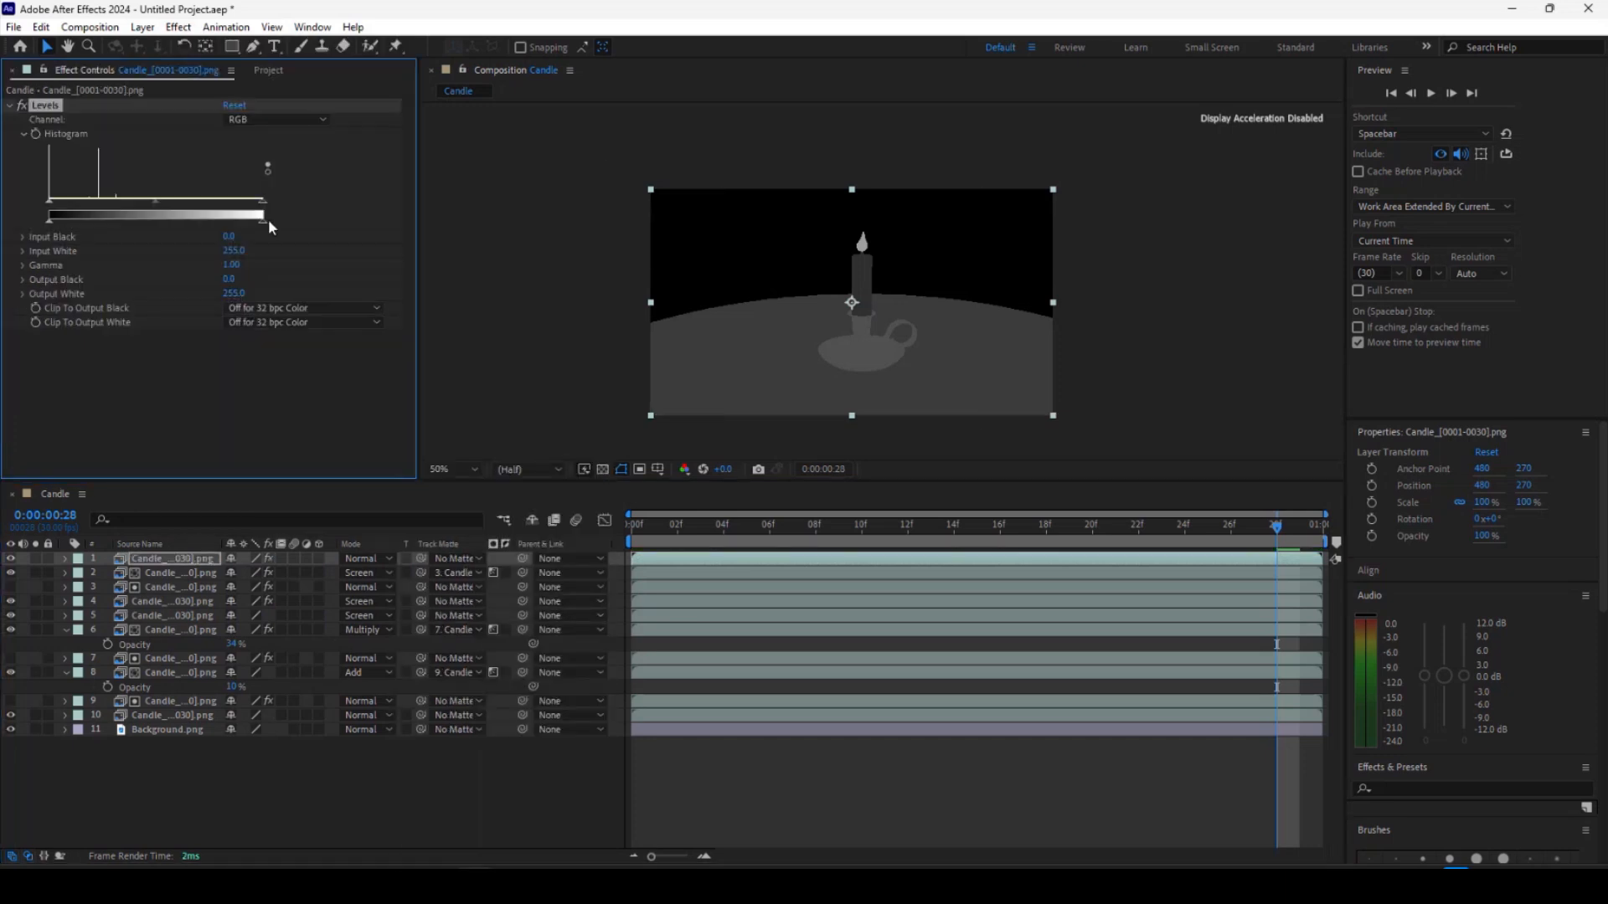
drag(262, 204, 59, 208)
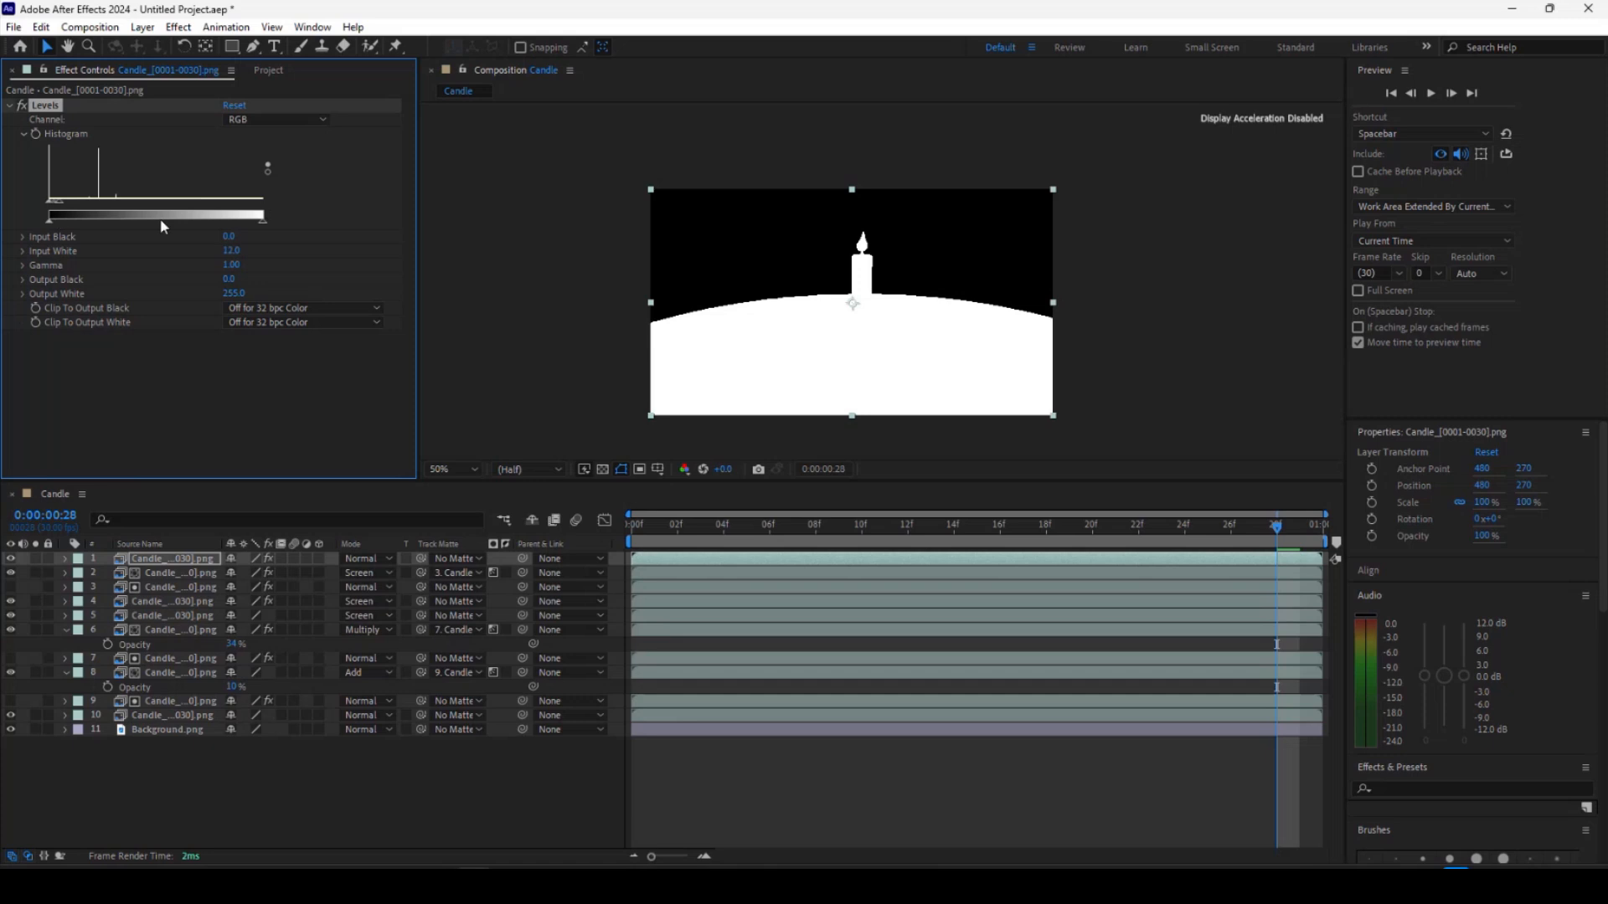
Move the leveled ID layer down just above the background and set it as the track matte for the layer above it.
click(268, 70)
drag(167, 565, 180, 721)
click(457, 701)
click(502, 664)
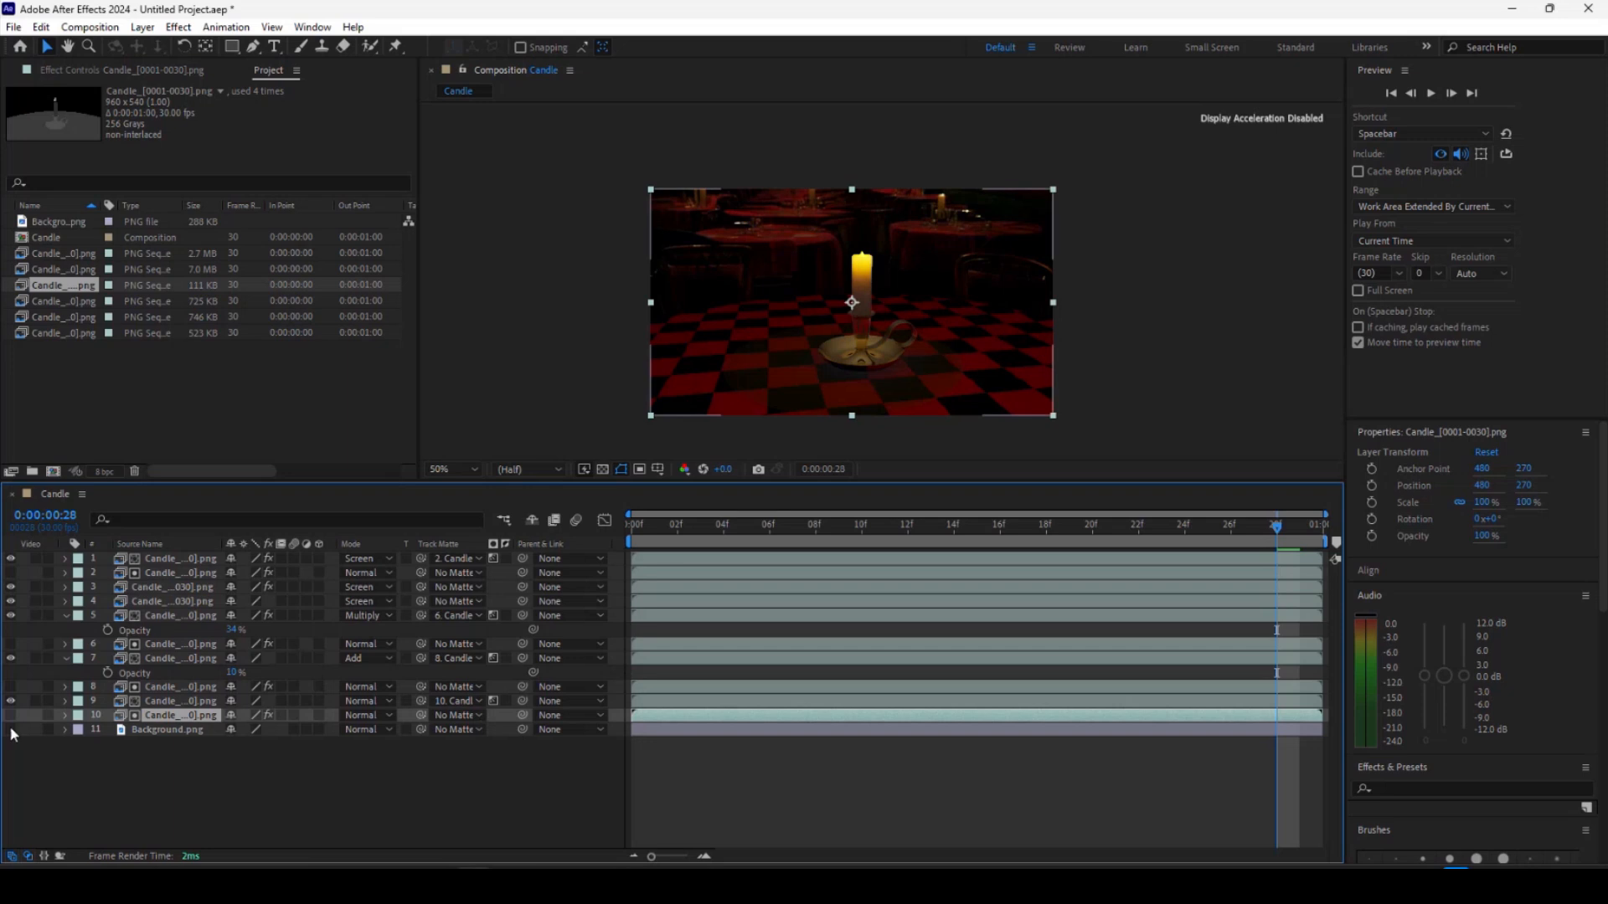
Fit the viewer to the window and preview the composite.
key(slash)
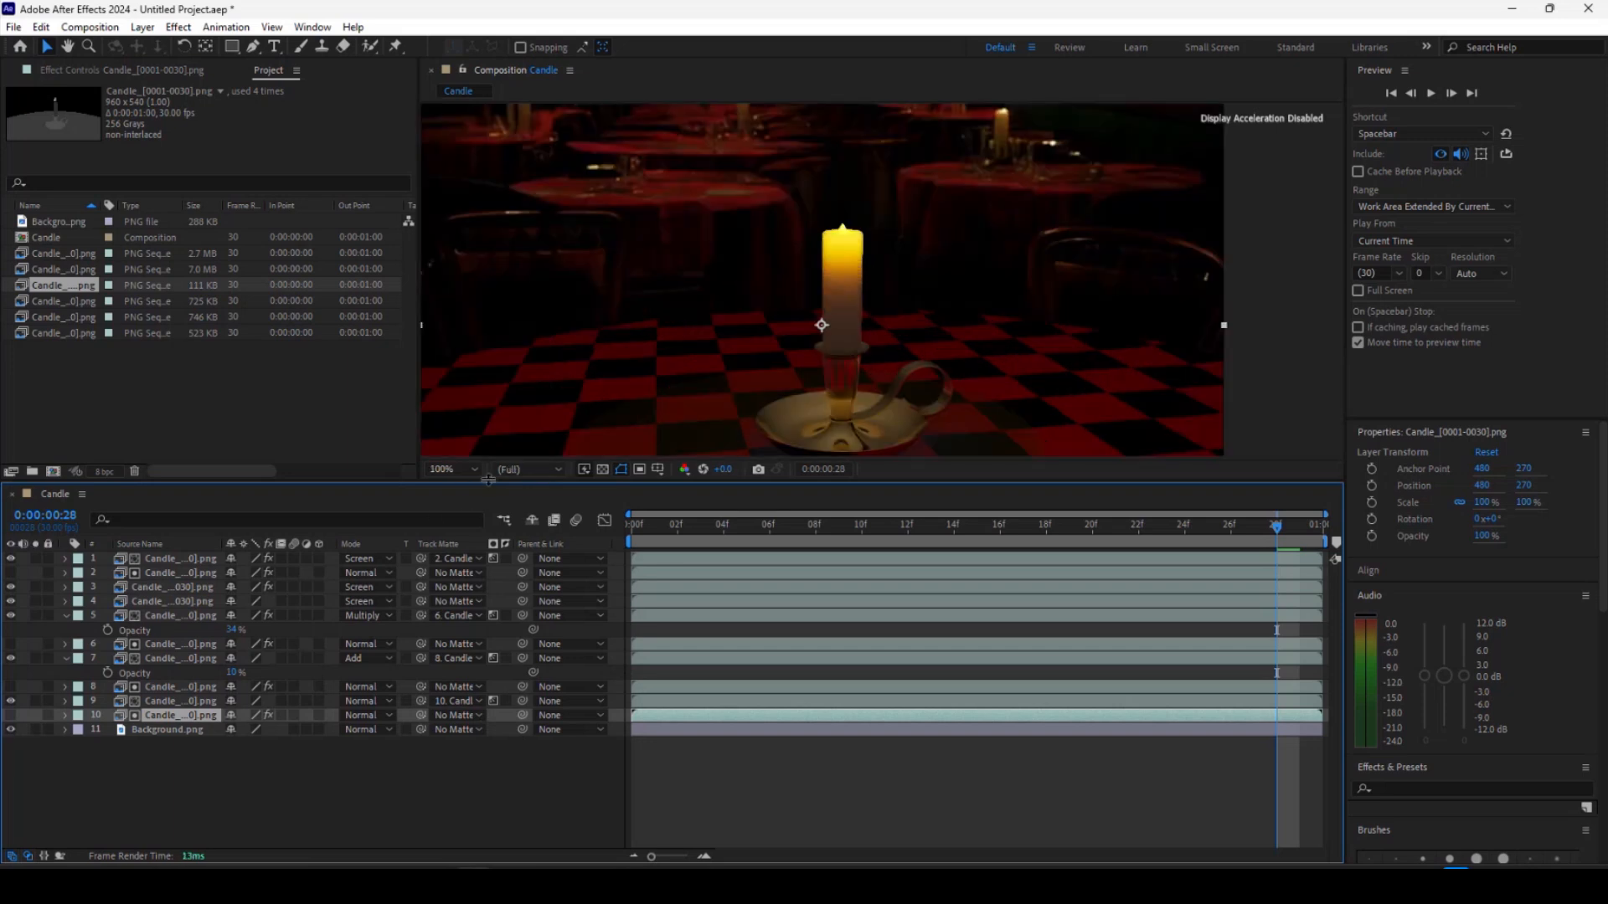
click(455, 470)
click(466, 507)
key(space)
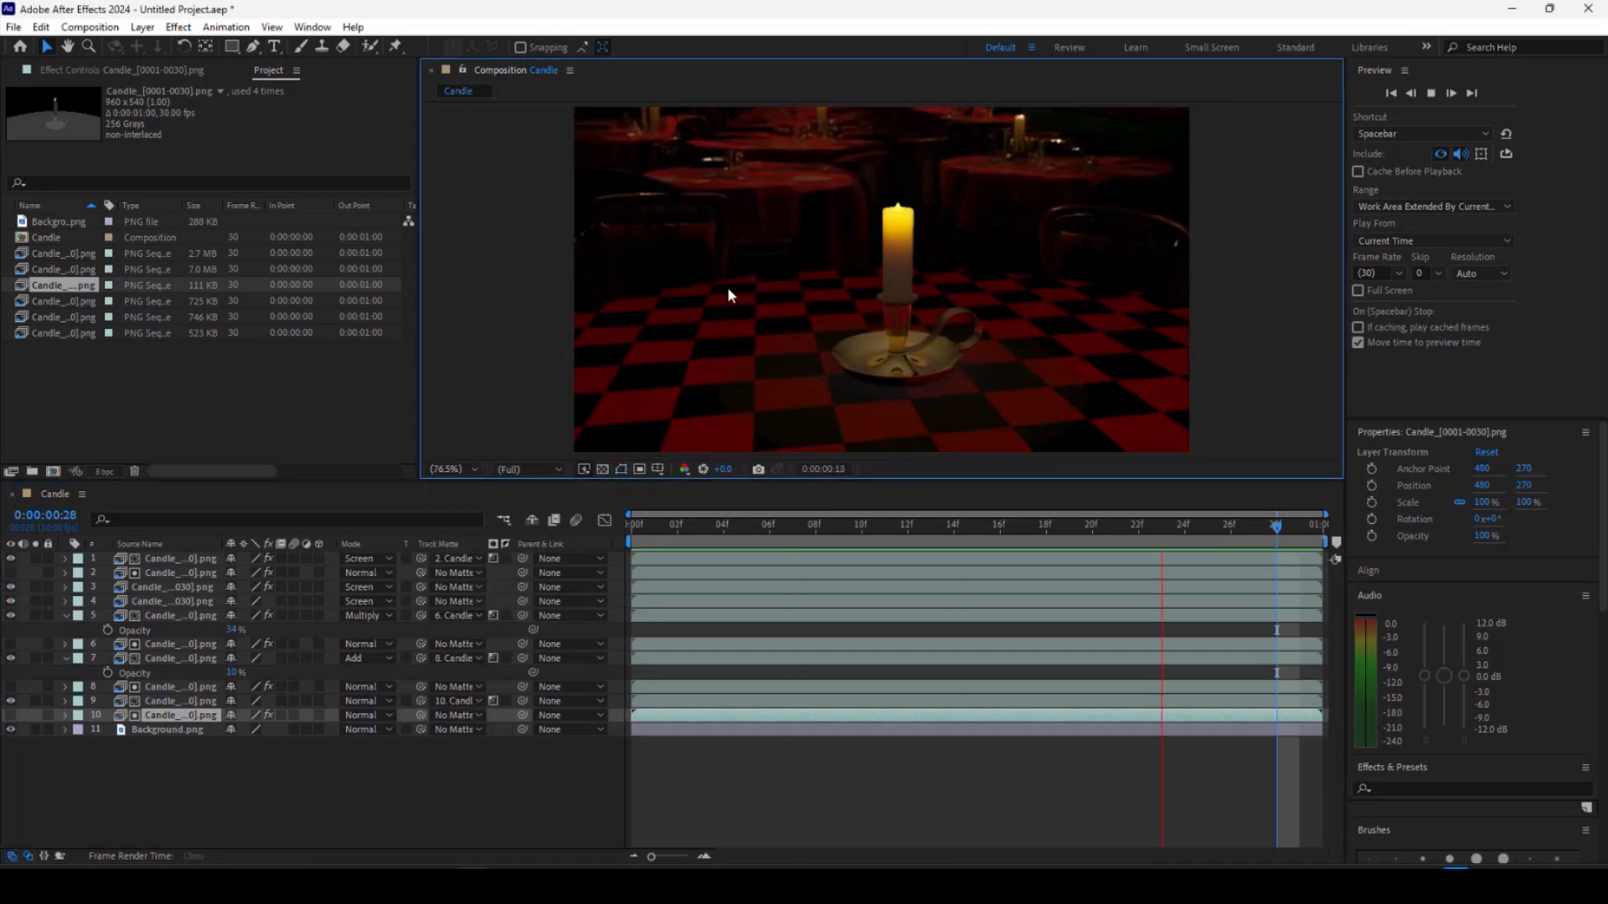
key(space)
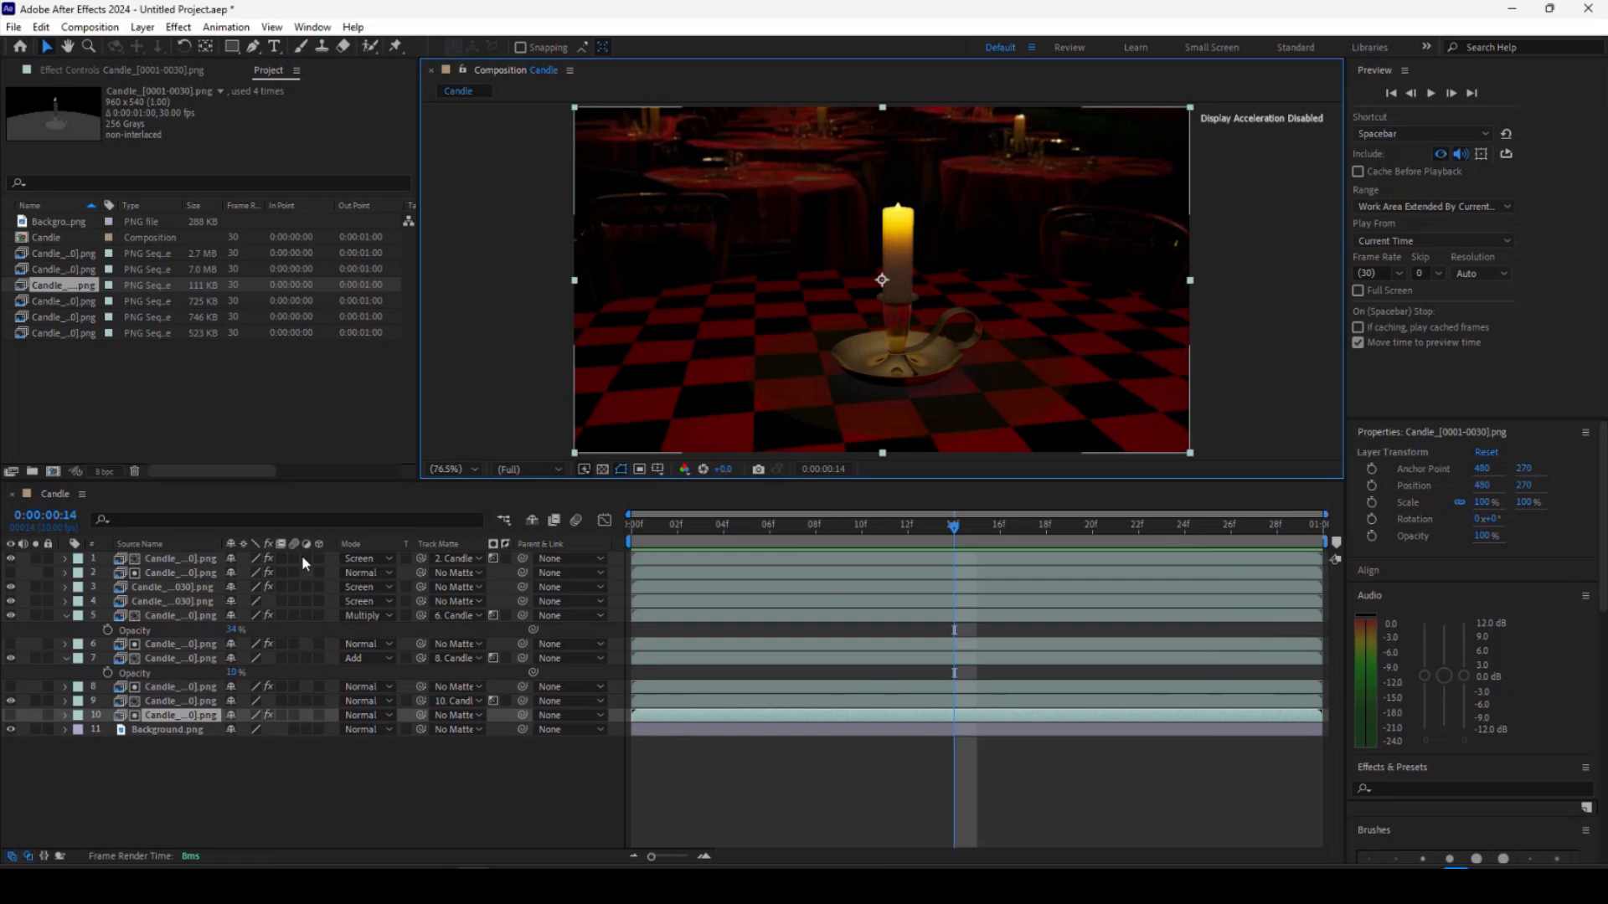
Import the Candle image sequence from the emission folder and add it to the top of the composition.
click(162, 559)
right_click(175, 390)
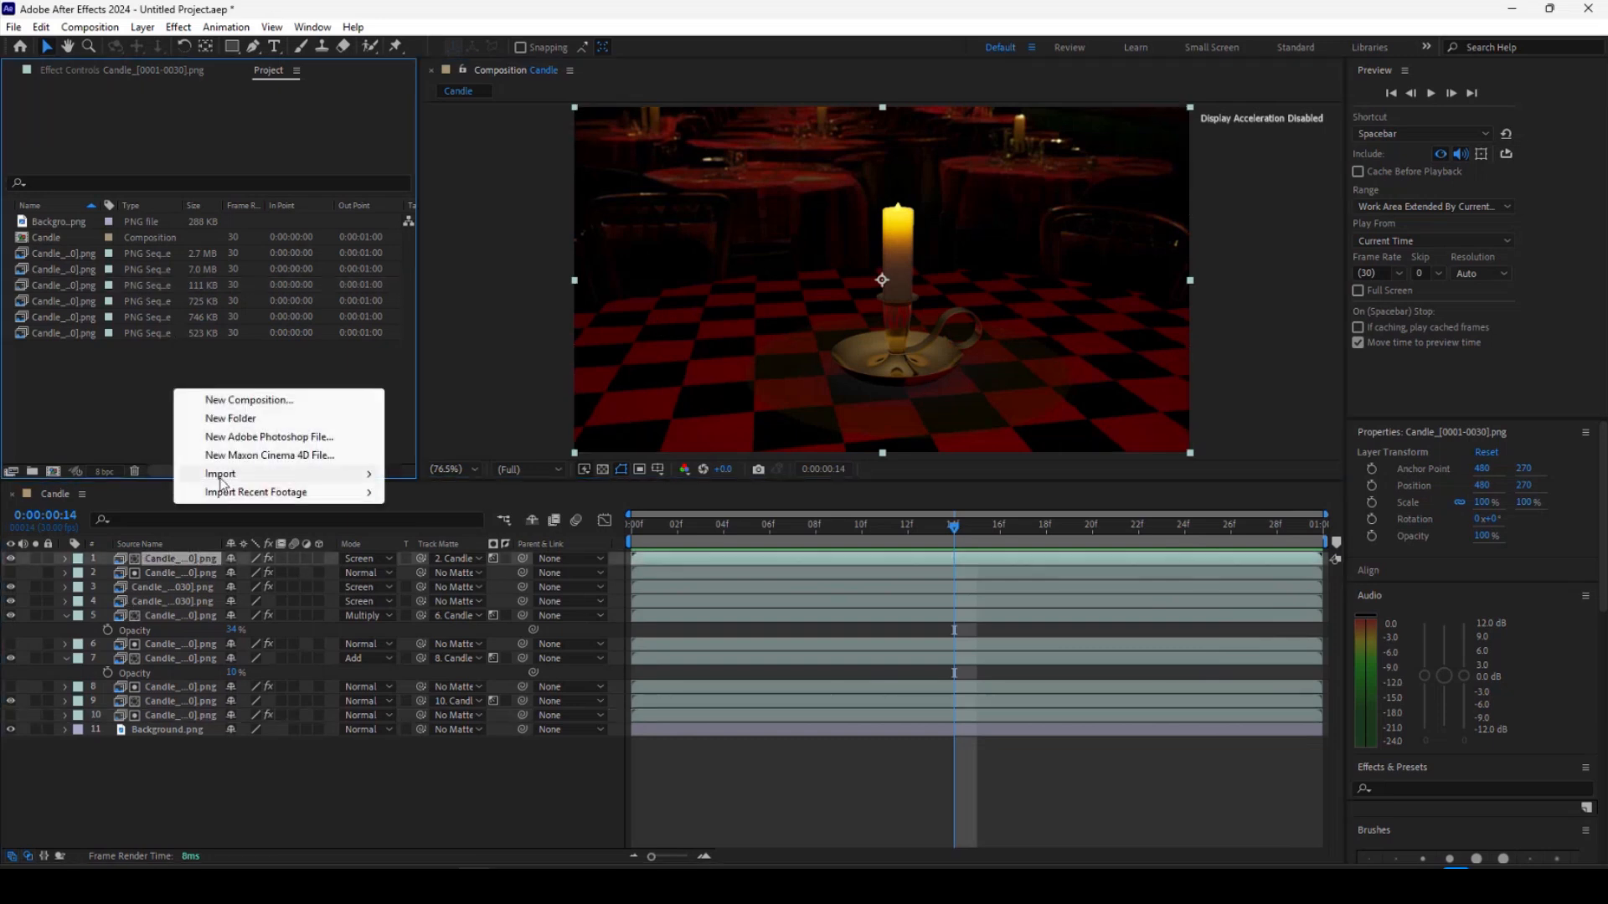
mouse_move(225, 479)
click(429, 474)
double_click(789, 383)
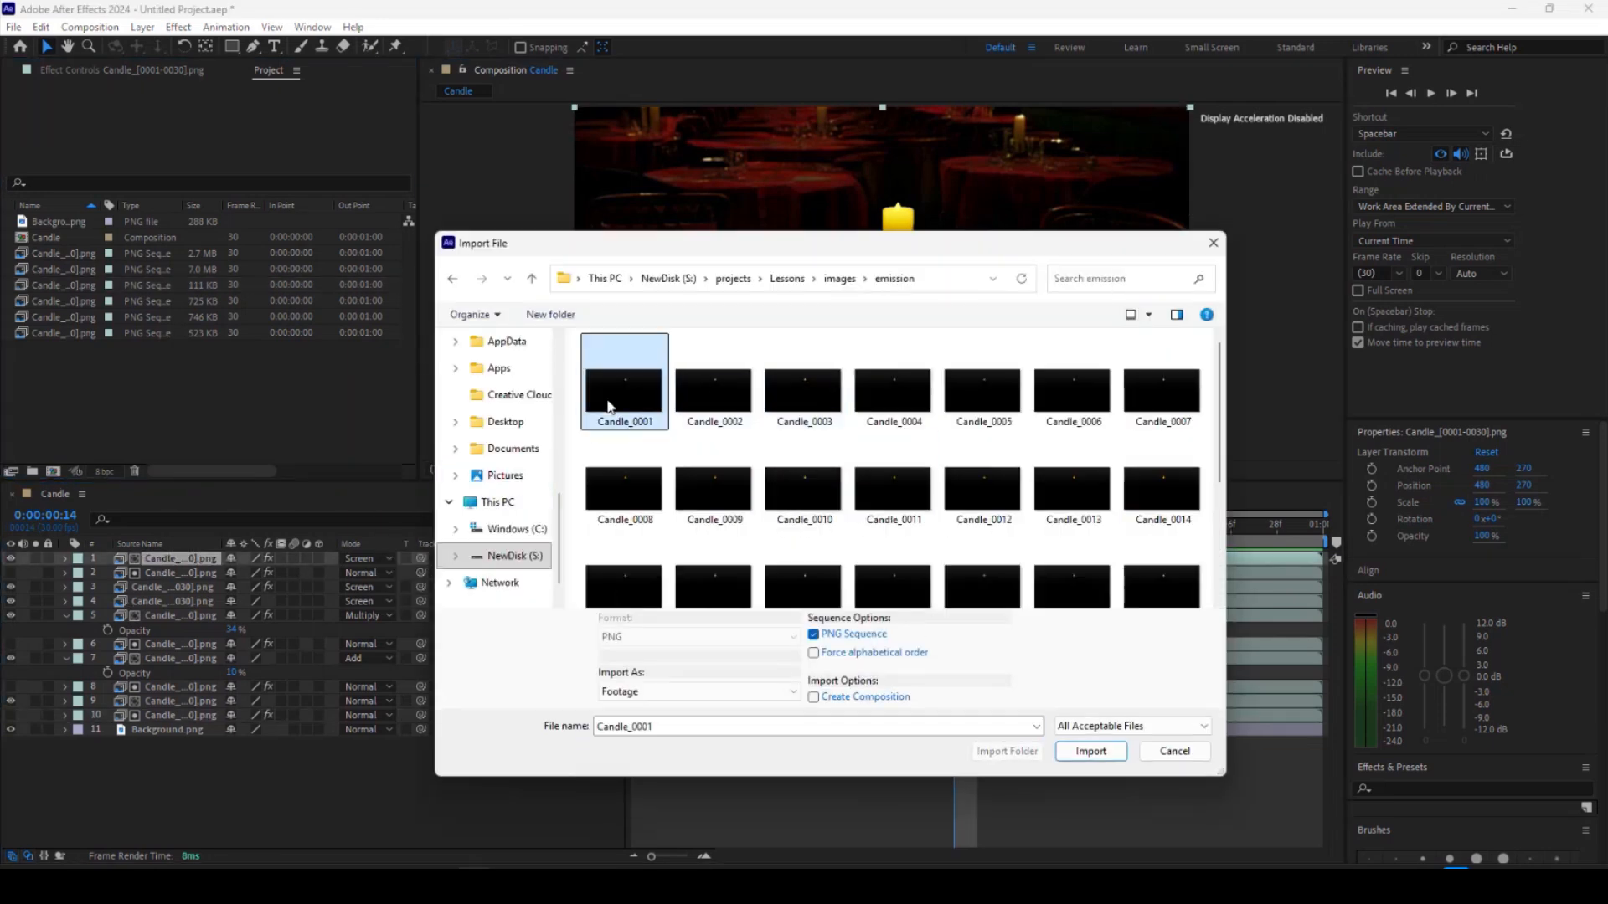
double_click(610, 402)
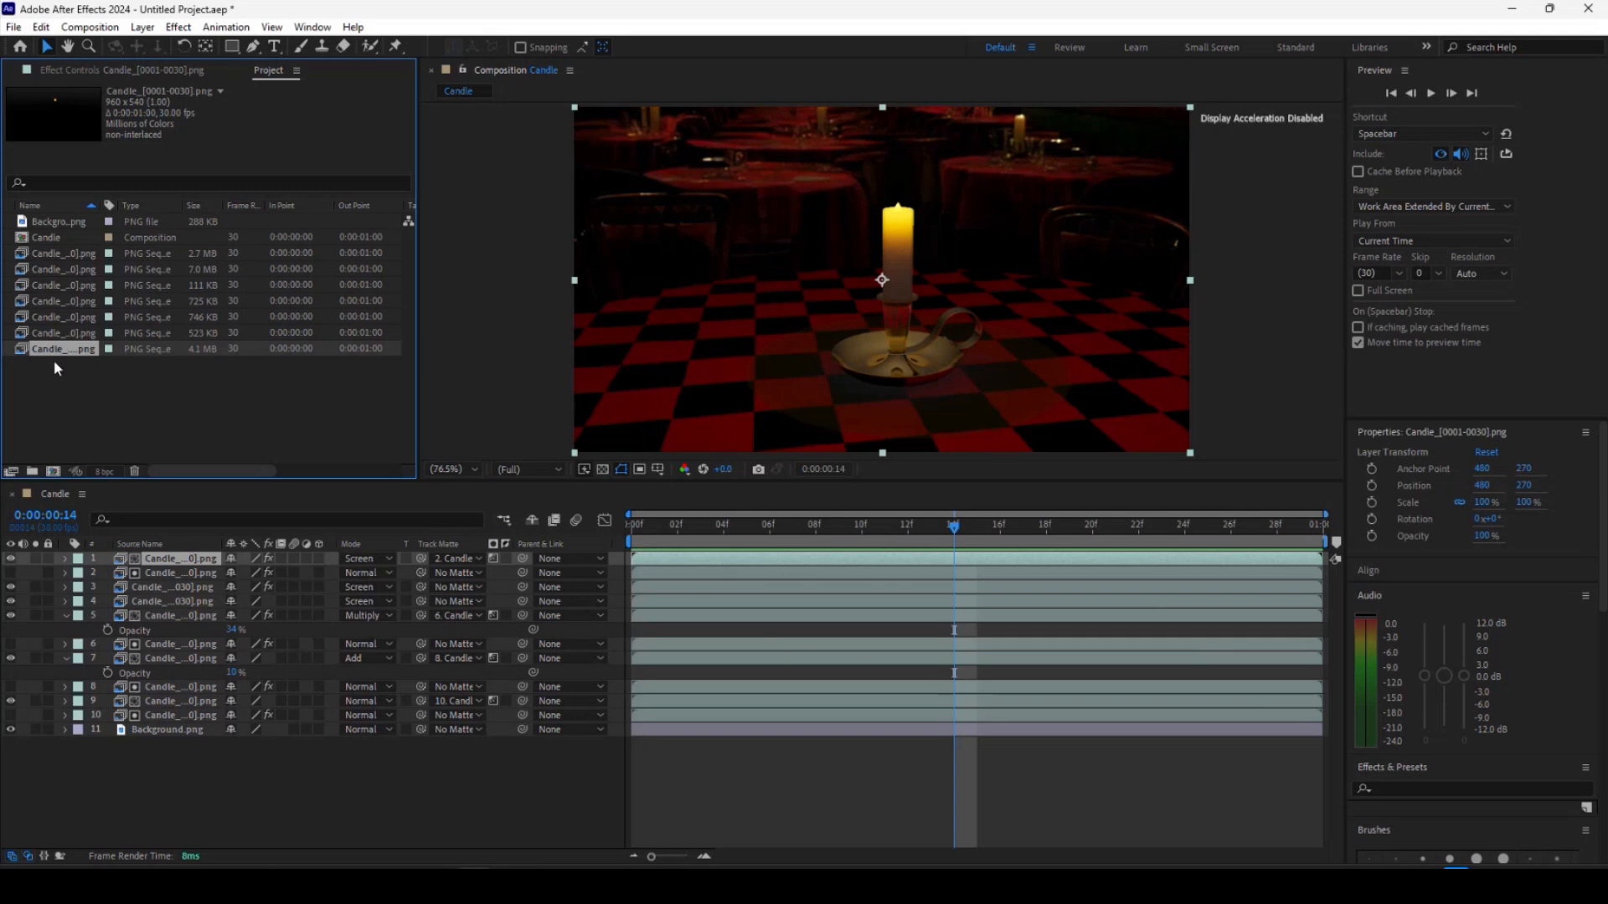
drag(115, 547, 116, 551)
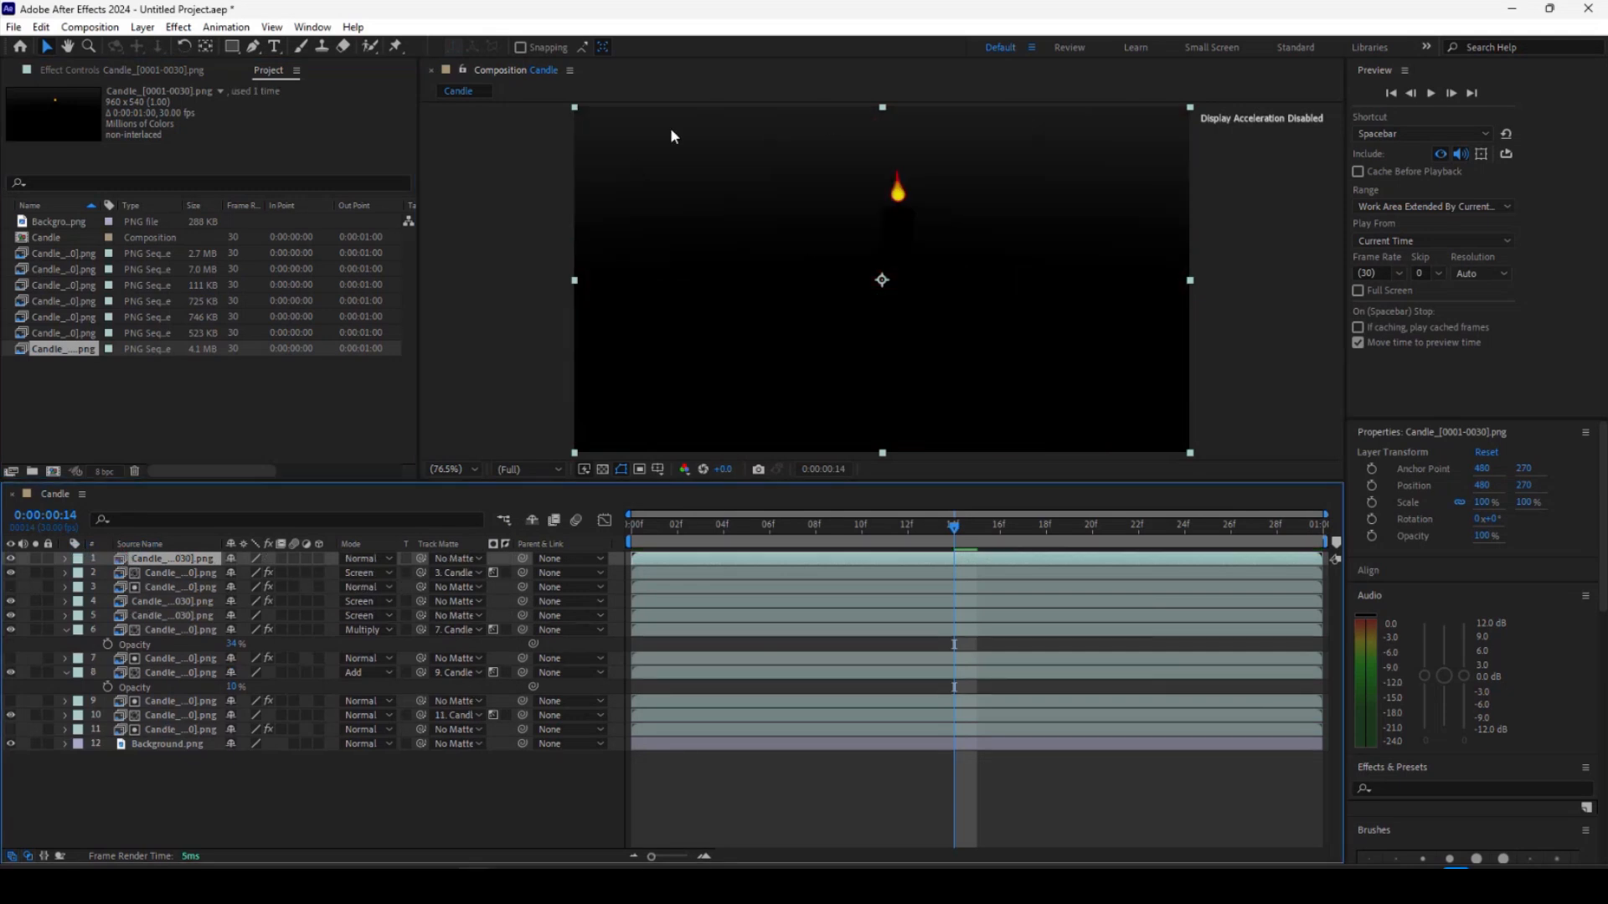
Set the emission layer's blending mode to Screen and toggle its visibility to compare the result.
click(436, 885)
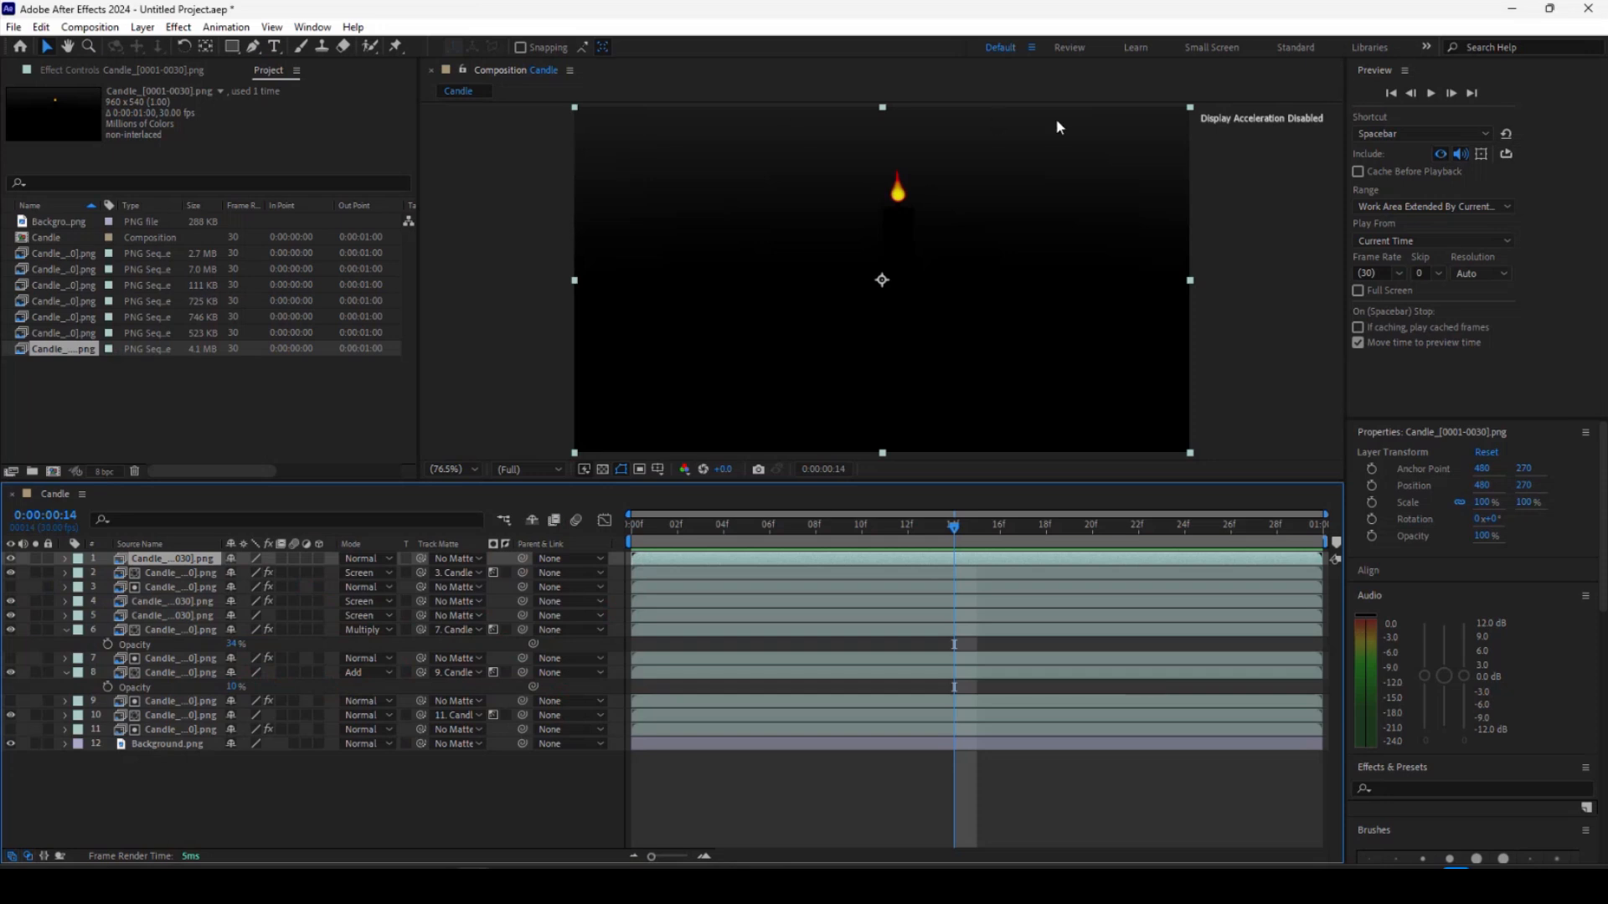
click(384, 558)
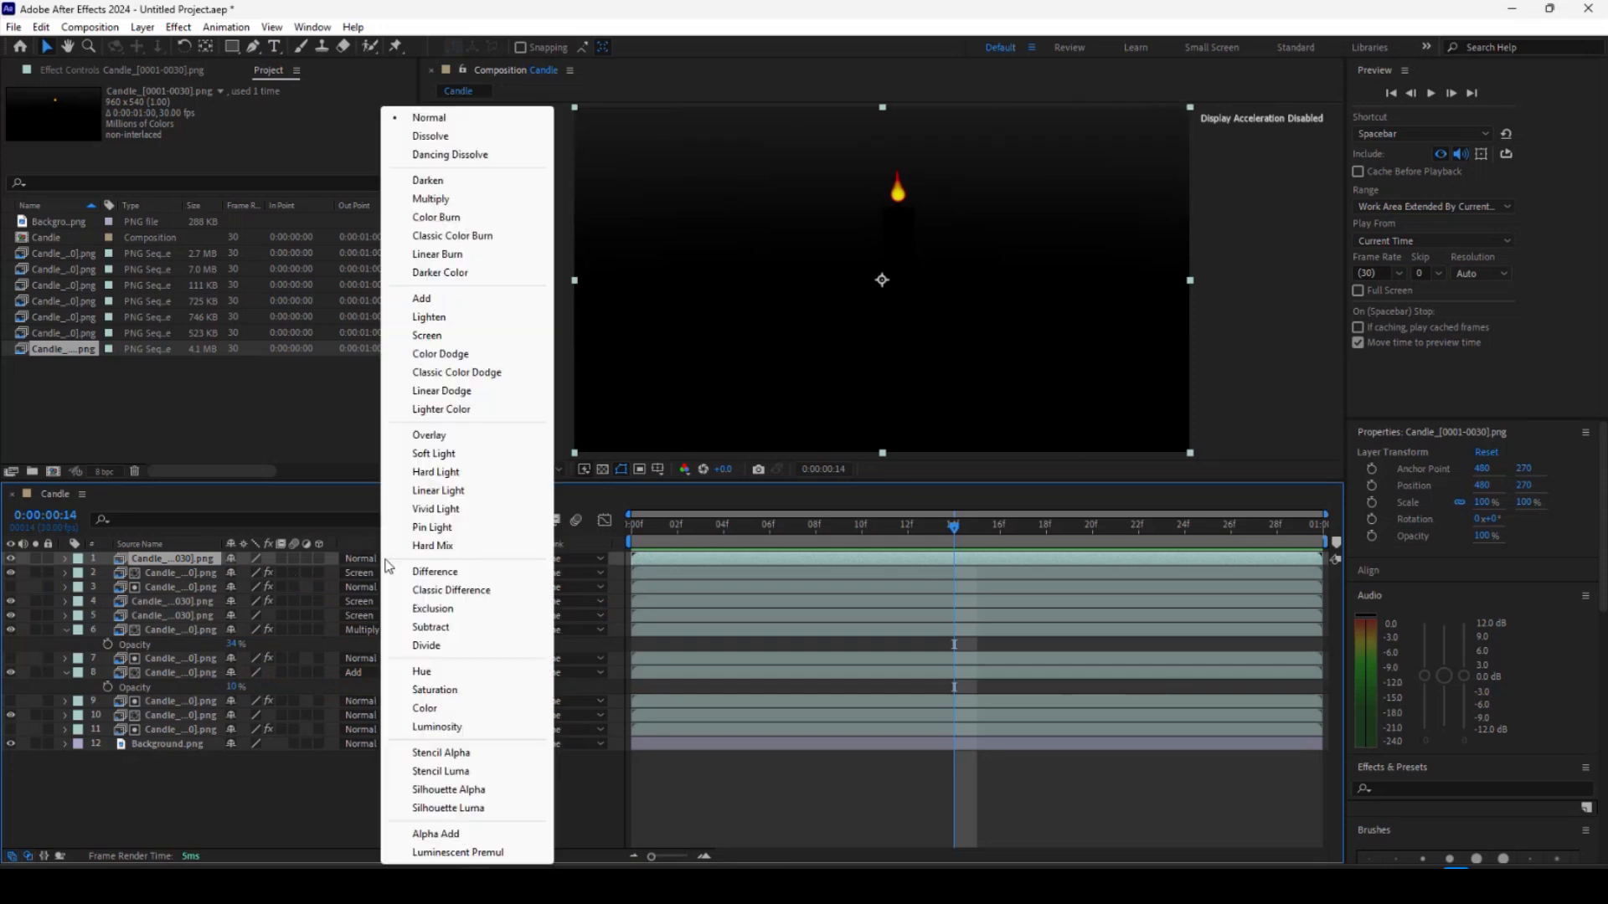
click(427, 335)
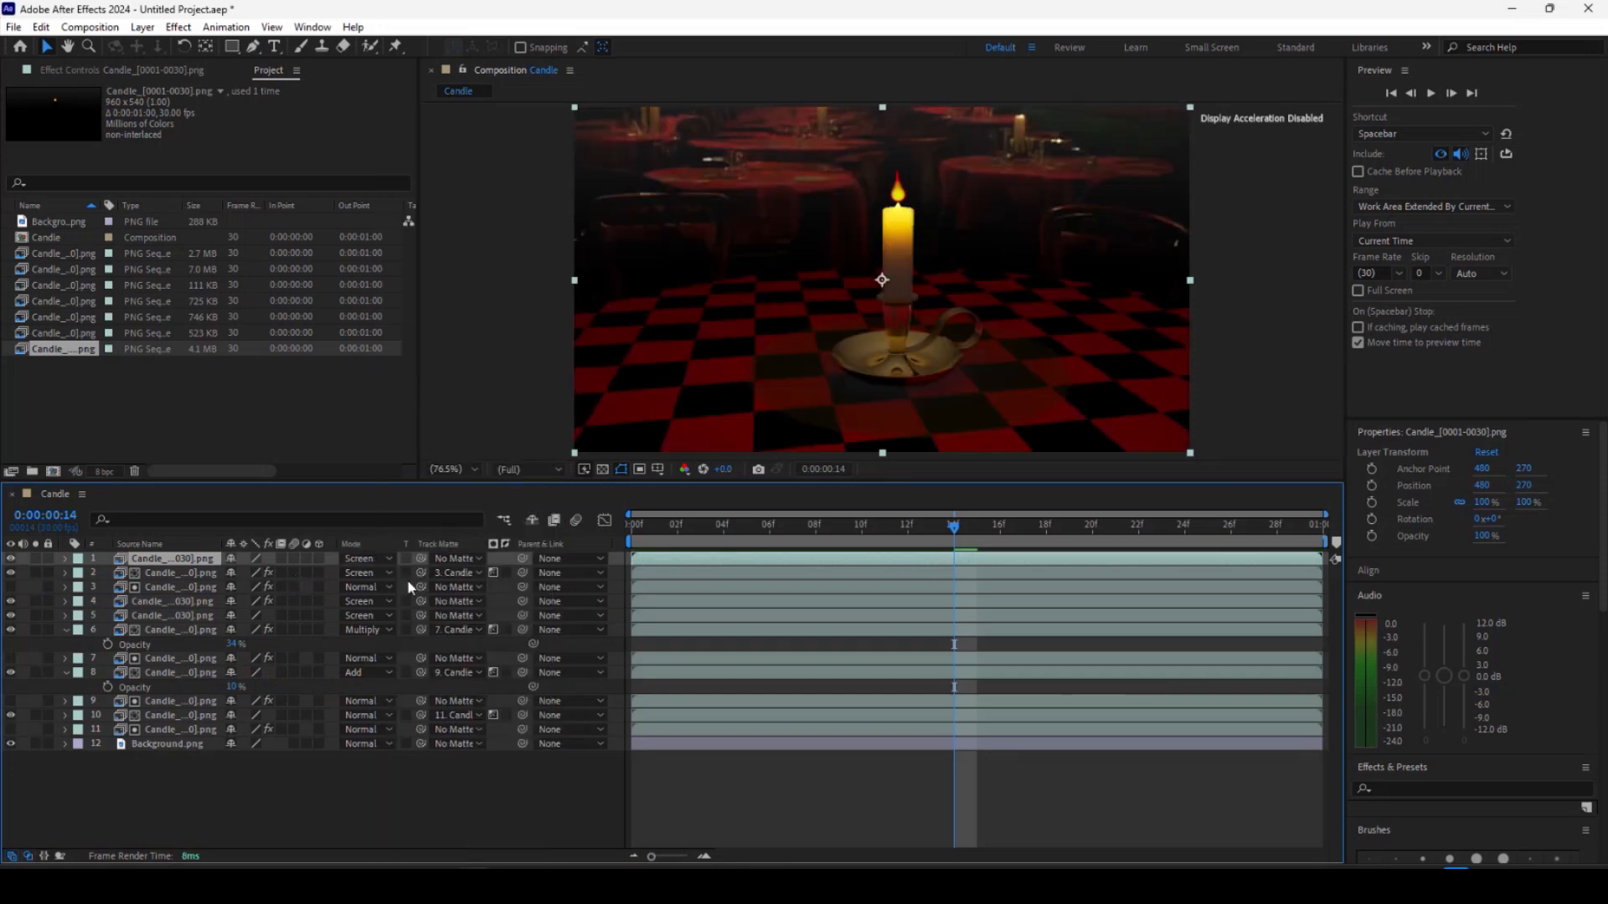
click(11, 560)
click(10, 559)
click(10, 559)
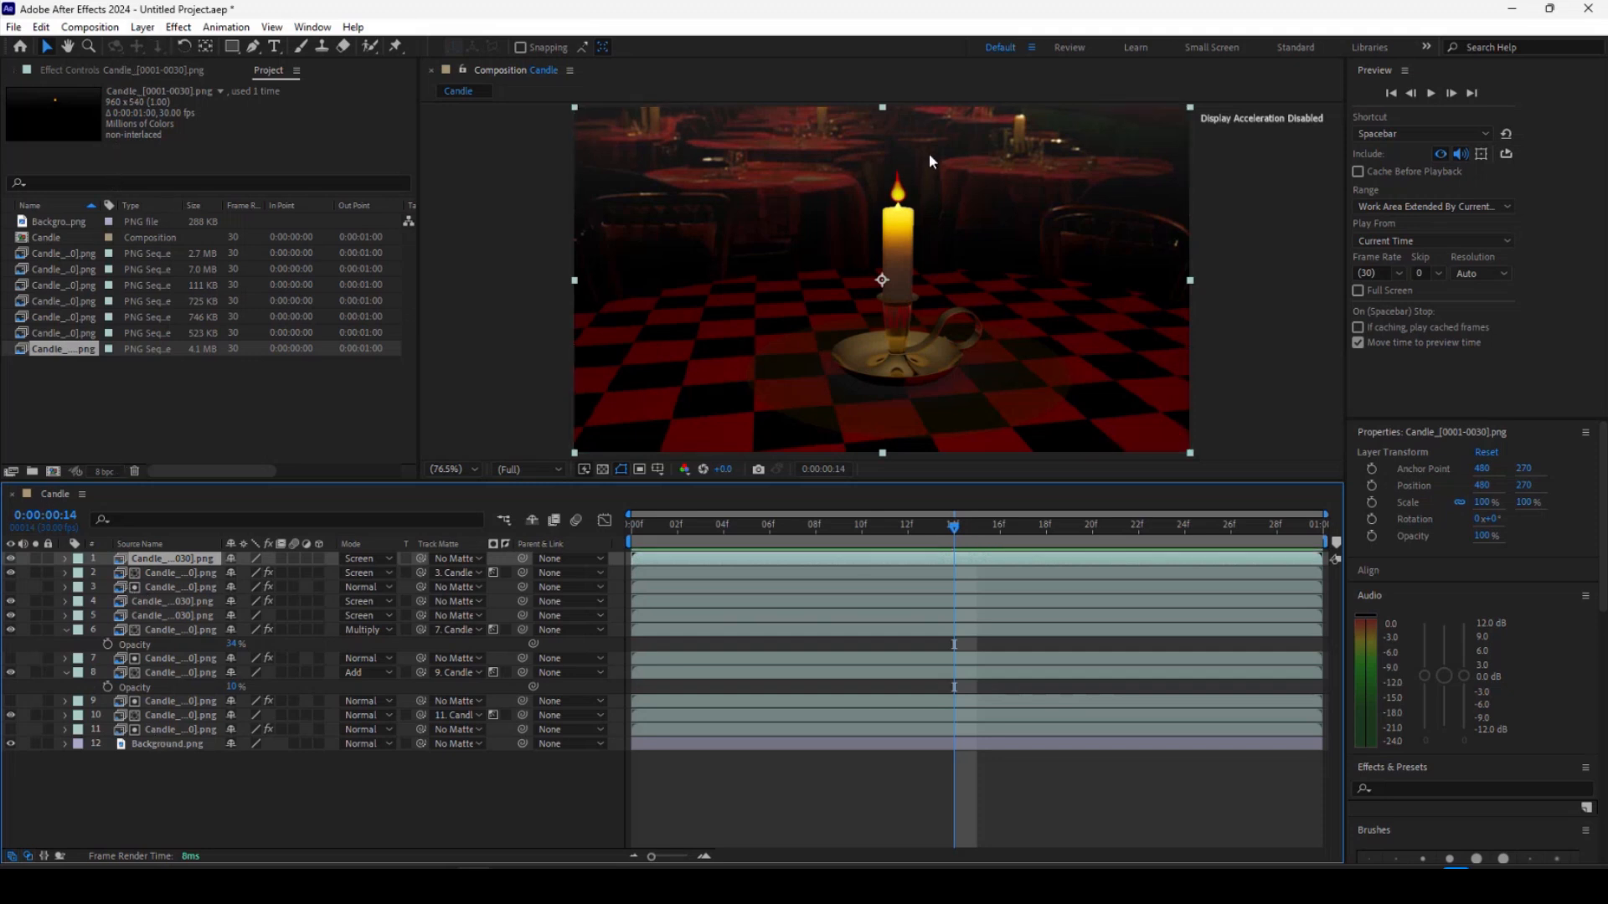
Set the emission layer's track matte to layer 11, the leveled ID matte.
click(474, 558)
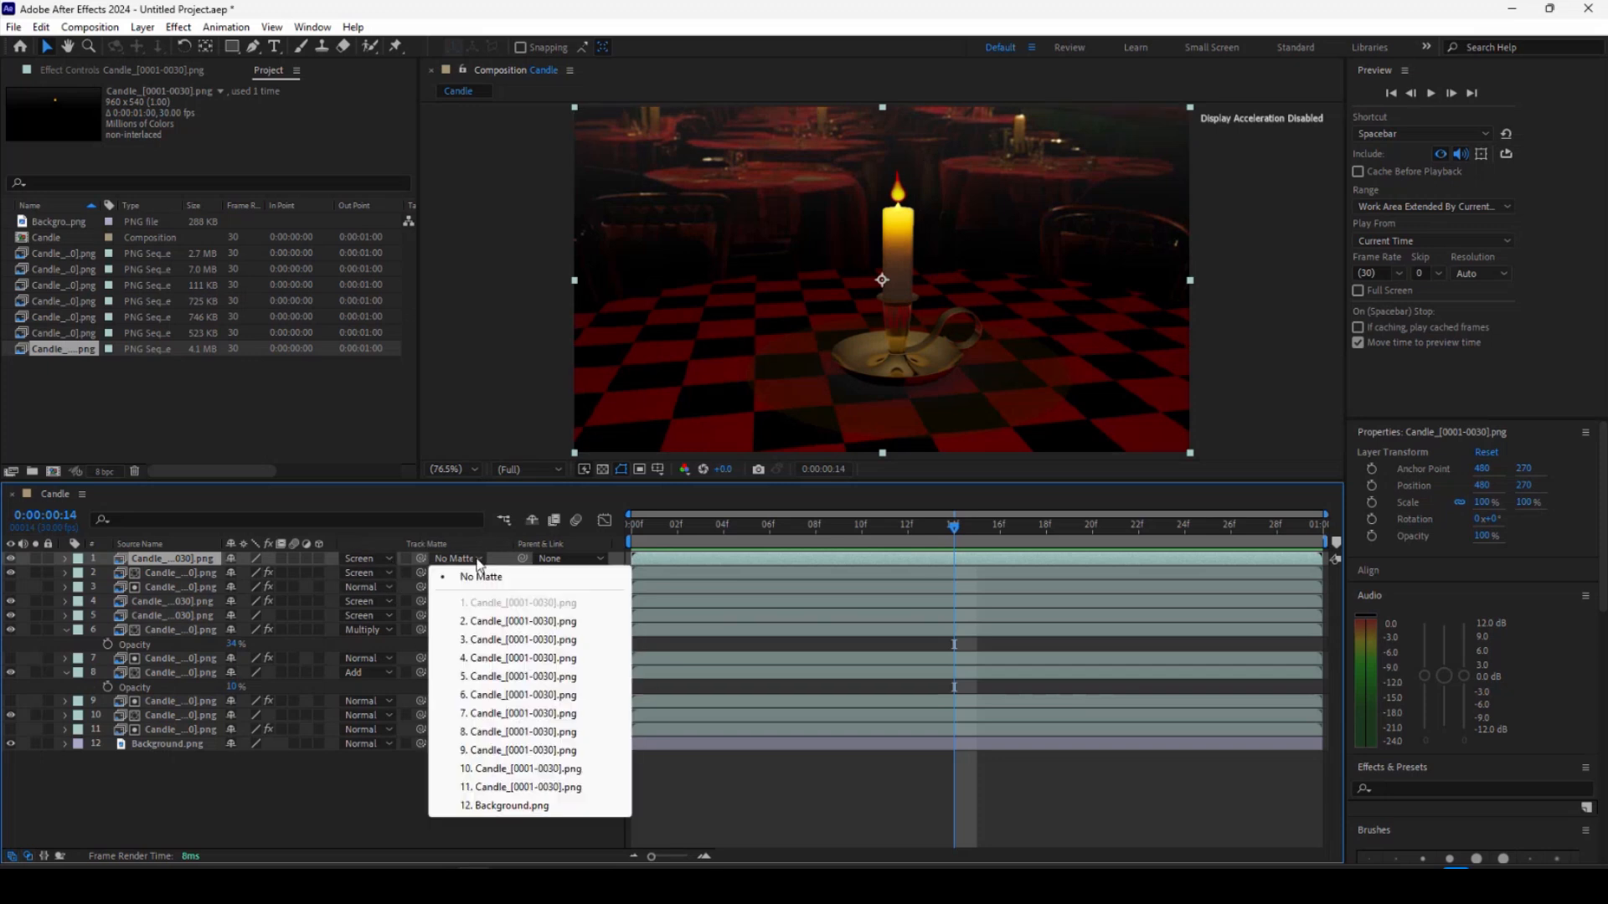
click(498, 788)
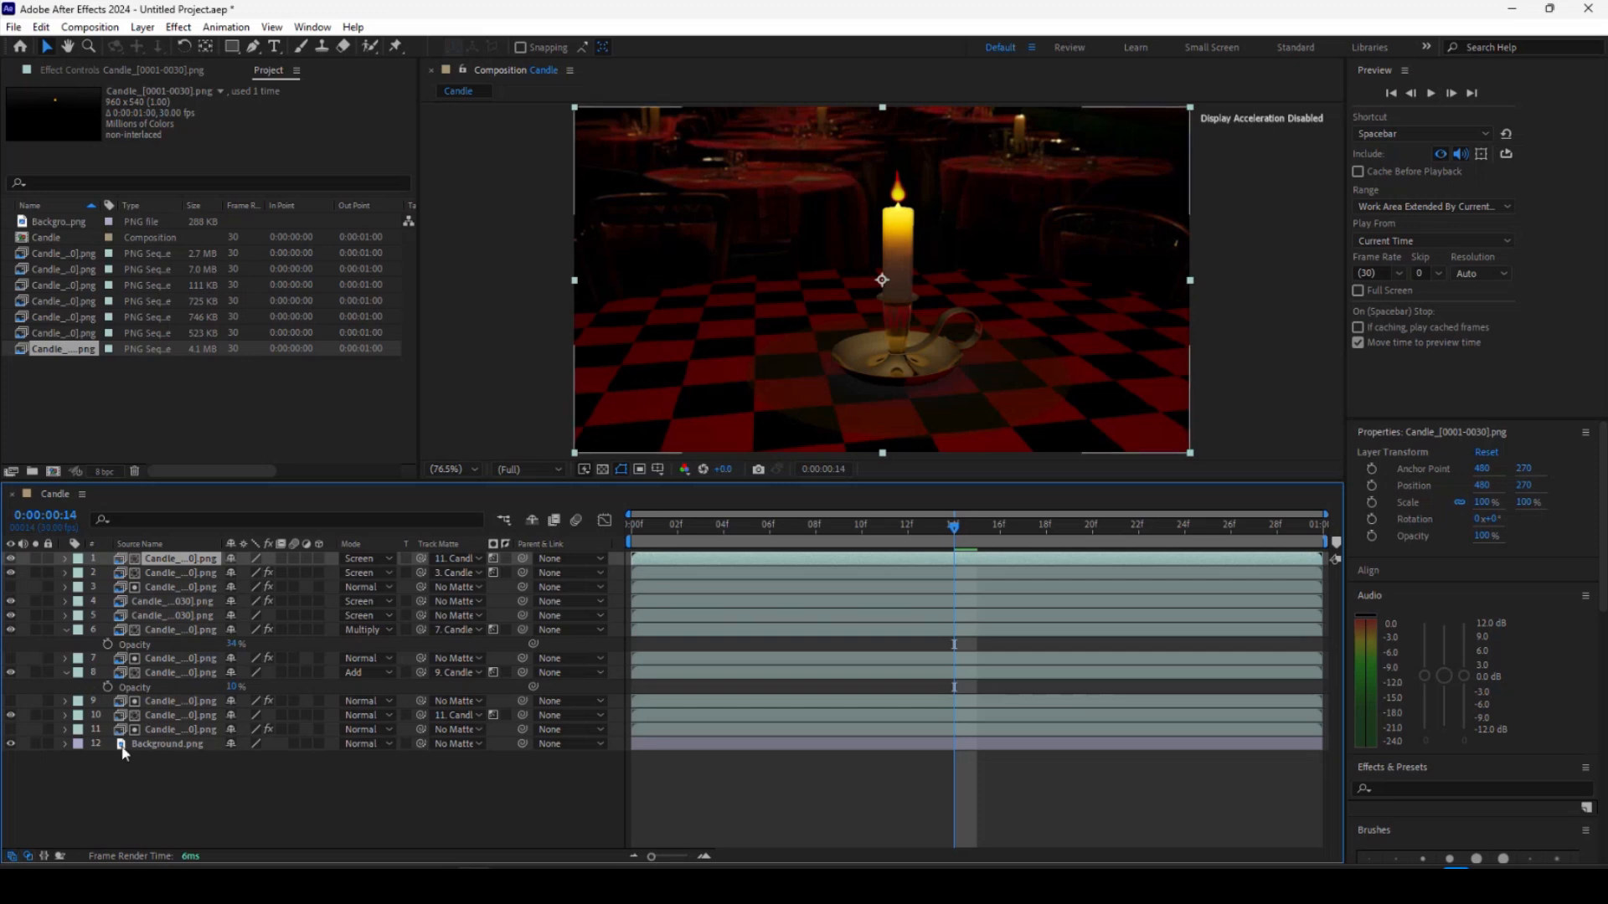
click(29, 731)
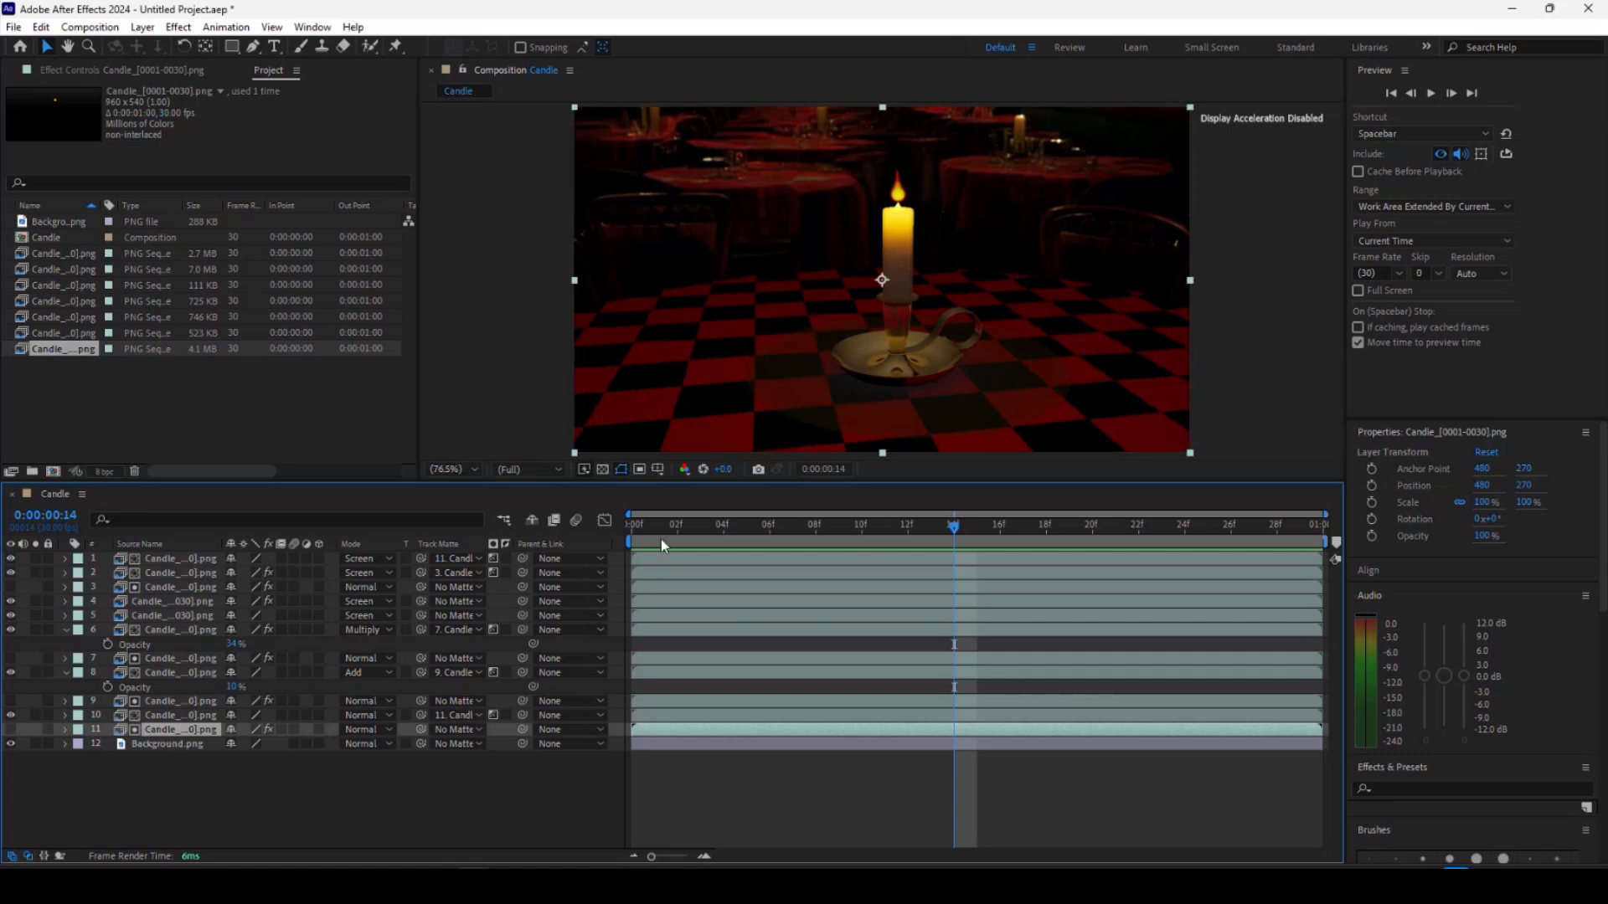
Preview the composite animation from the first frame.
key(space)
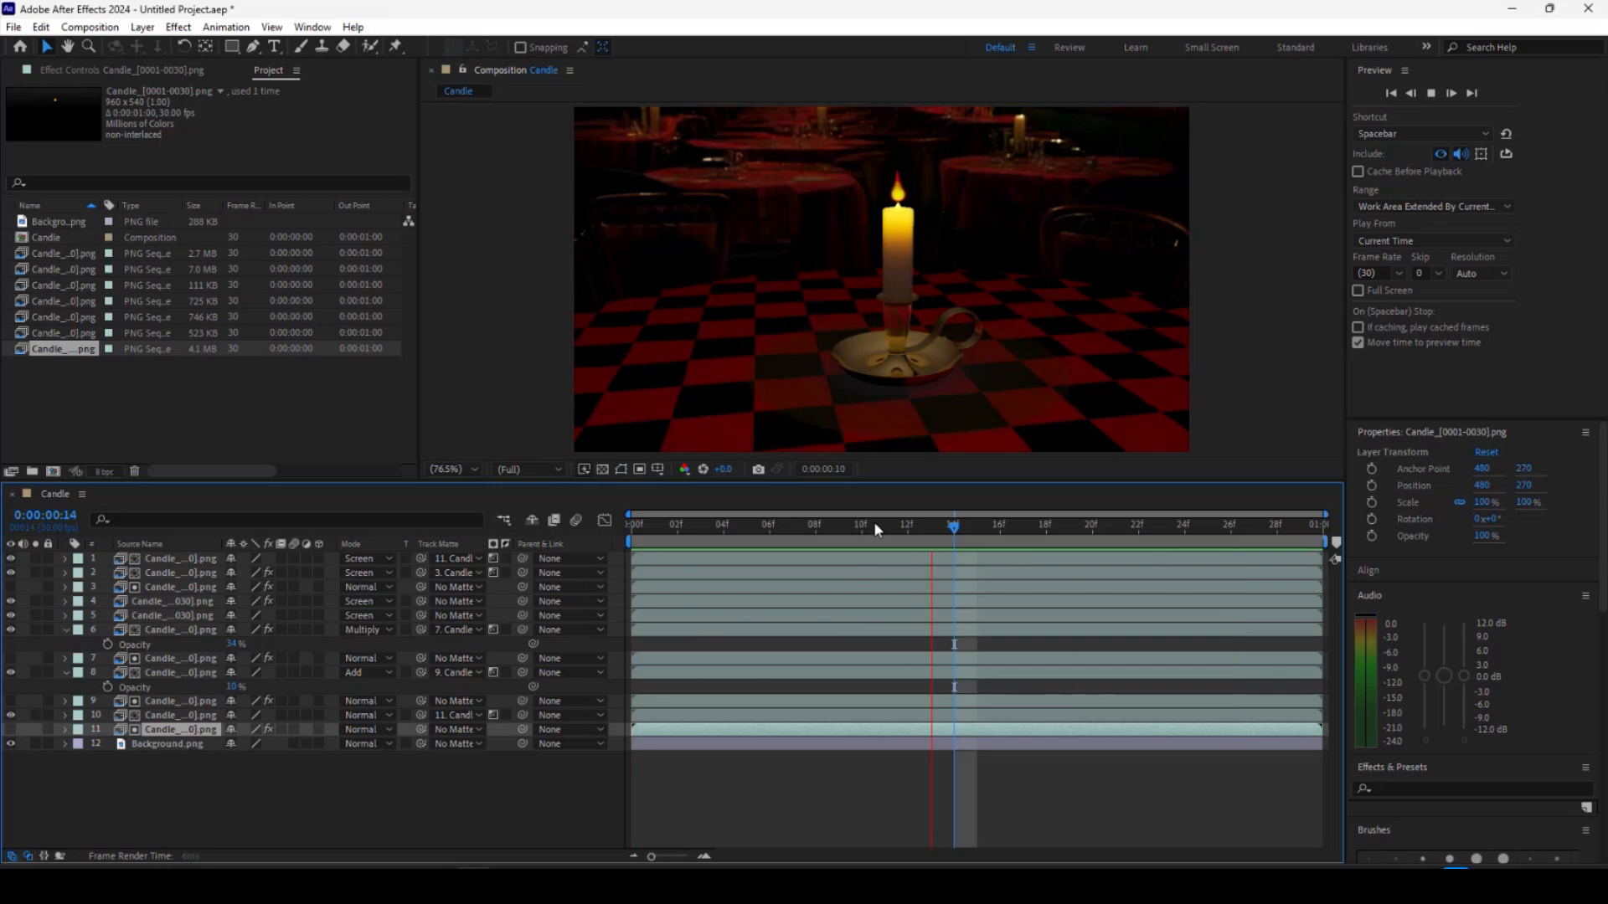
key(space)
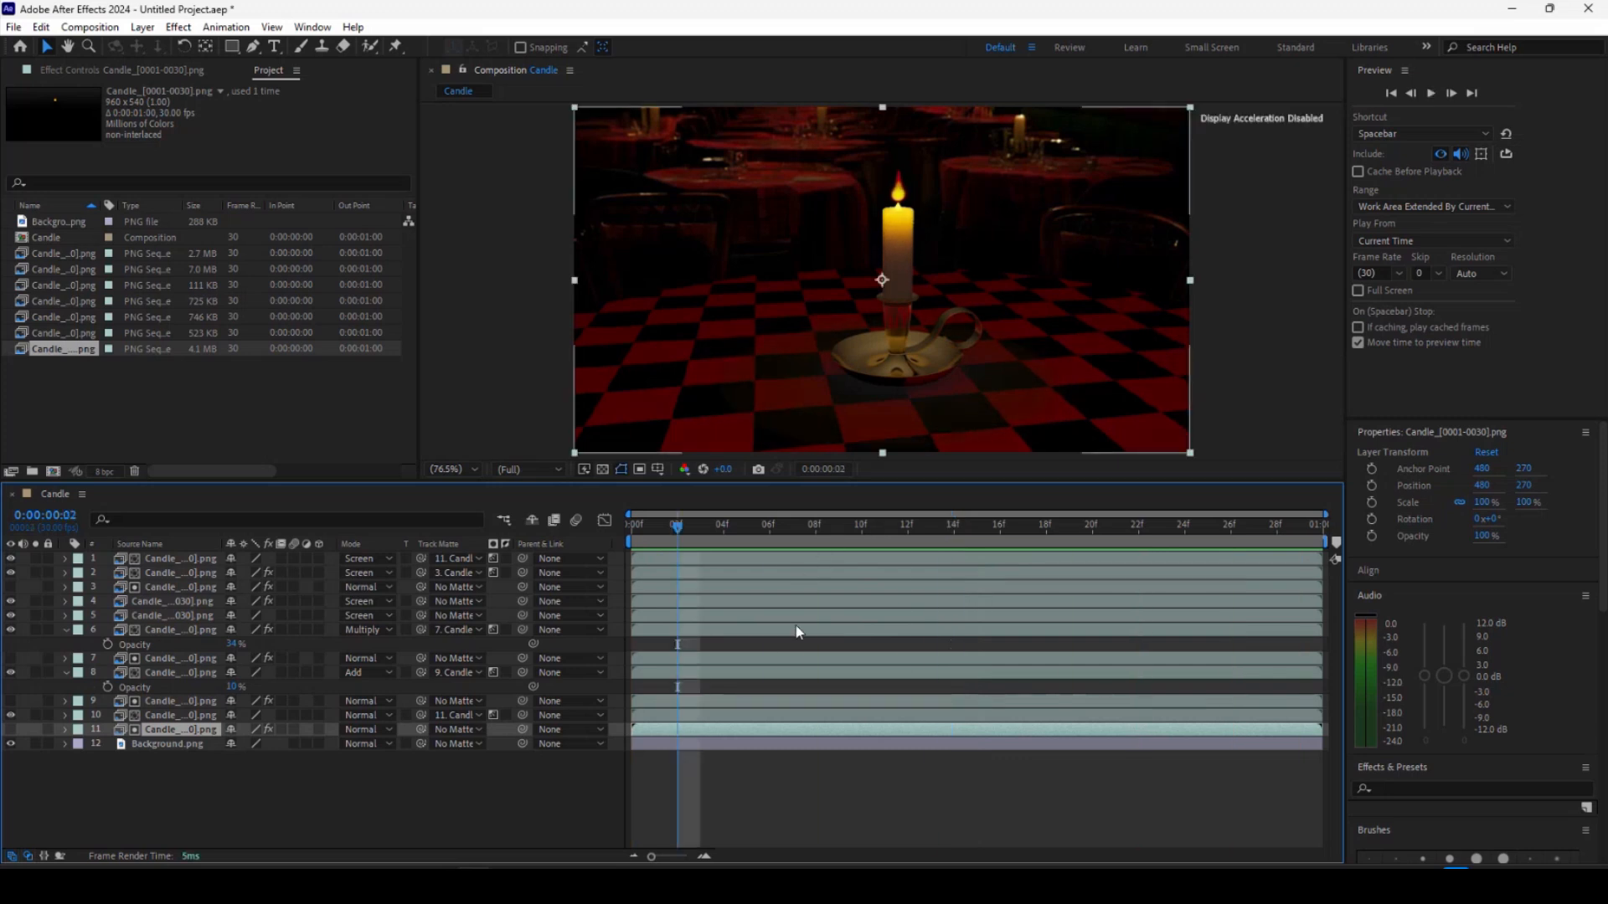
click(717, 745)
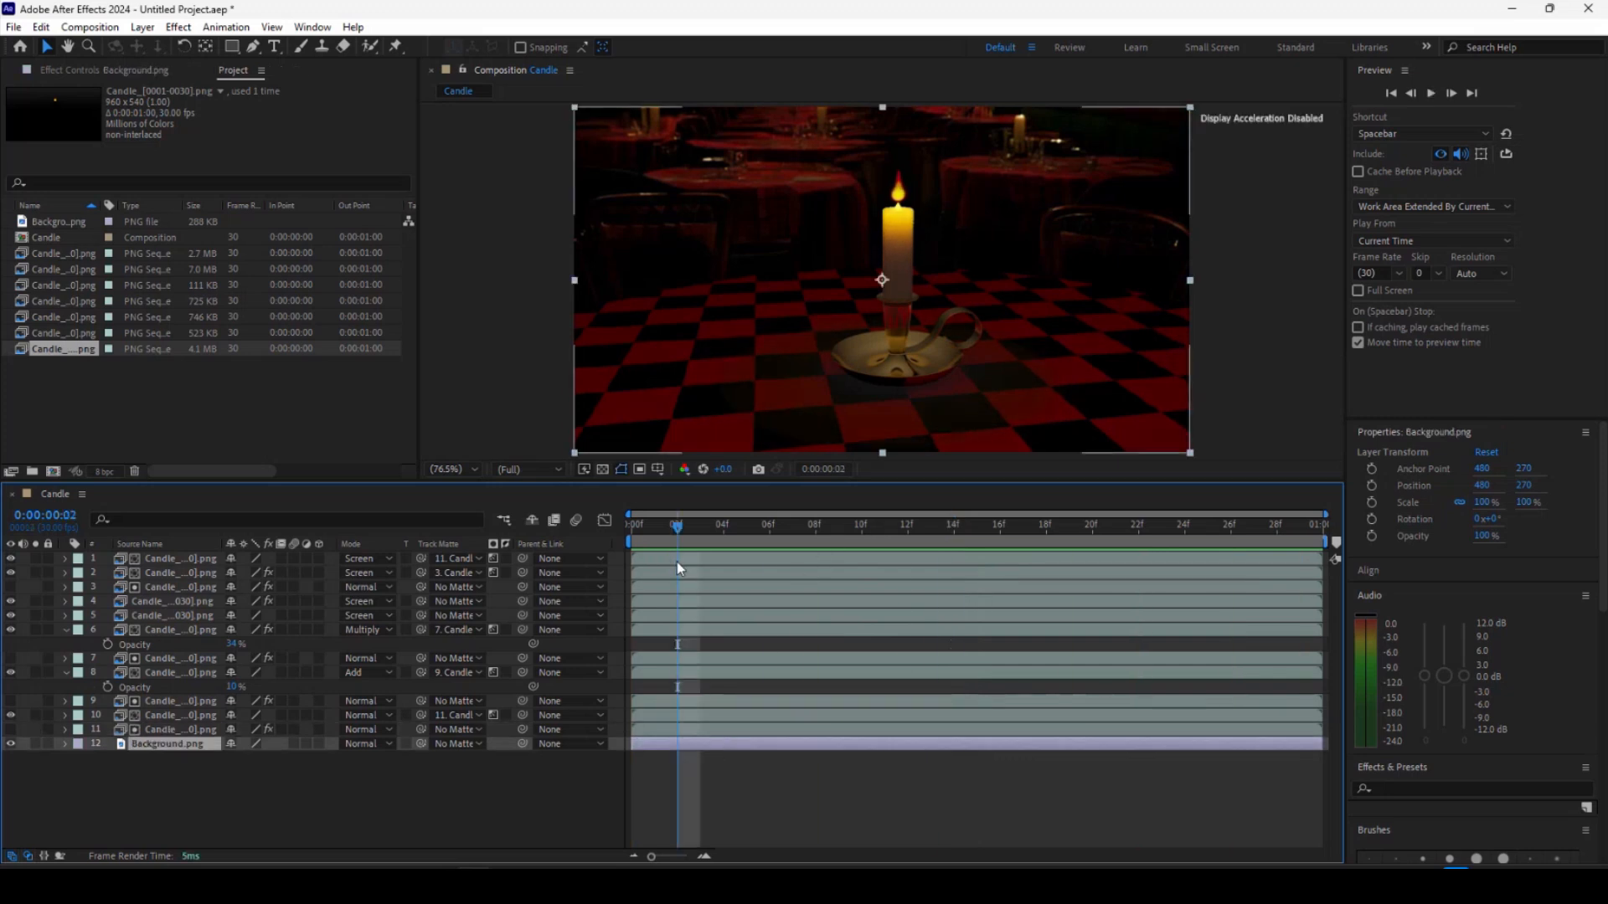
key(ctrl+a)
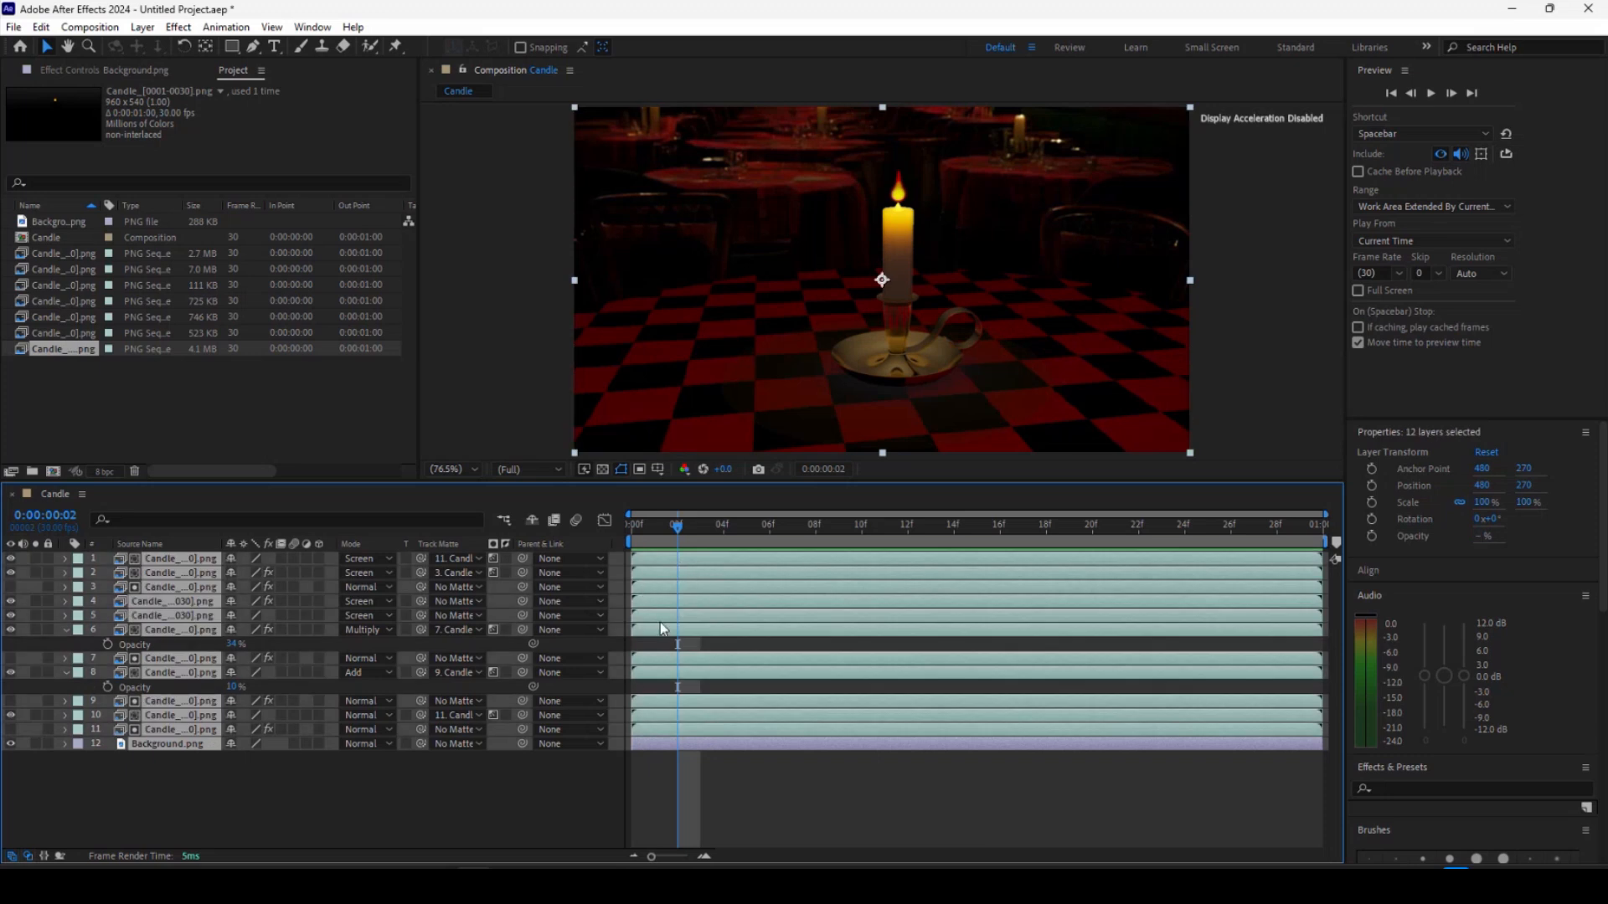
drag(674, 524, 639, 528)
key(space)
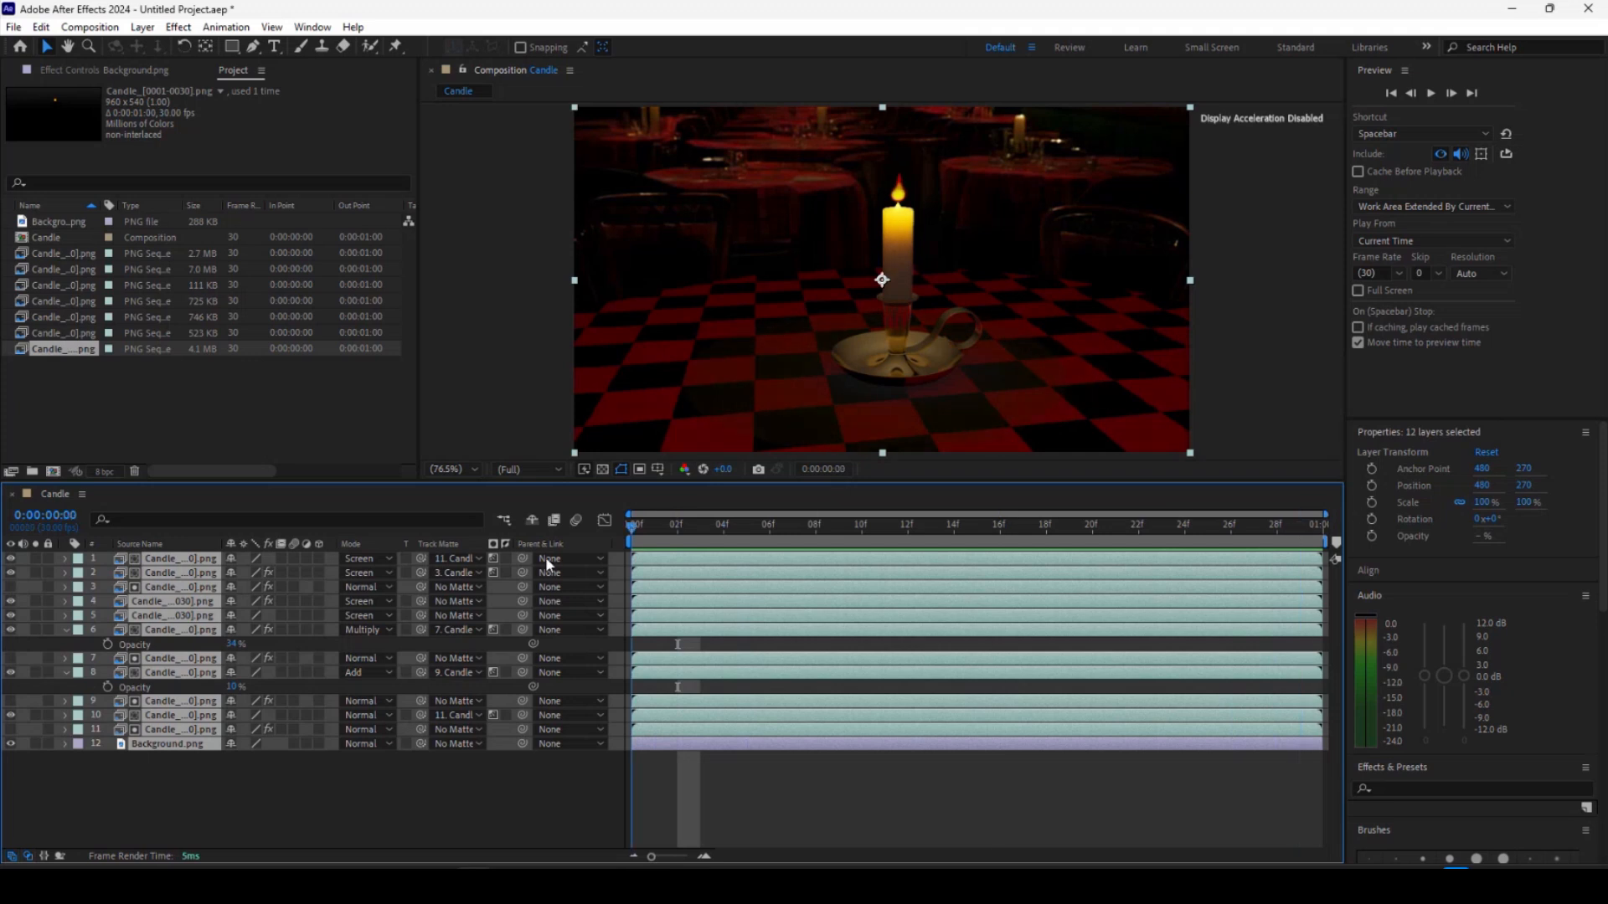
key(space)
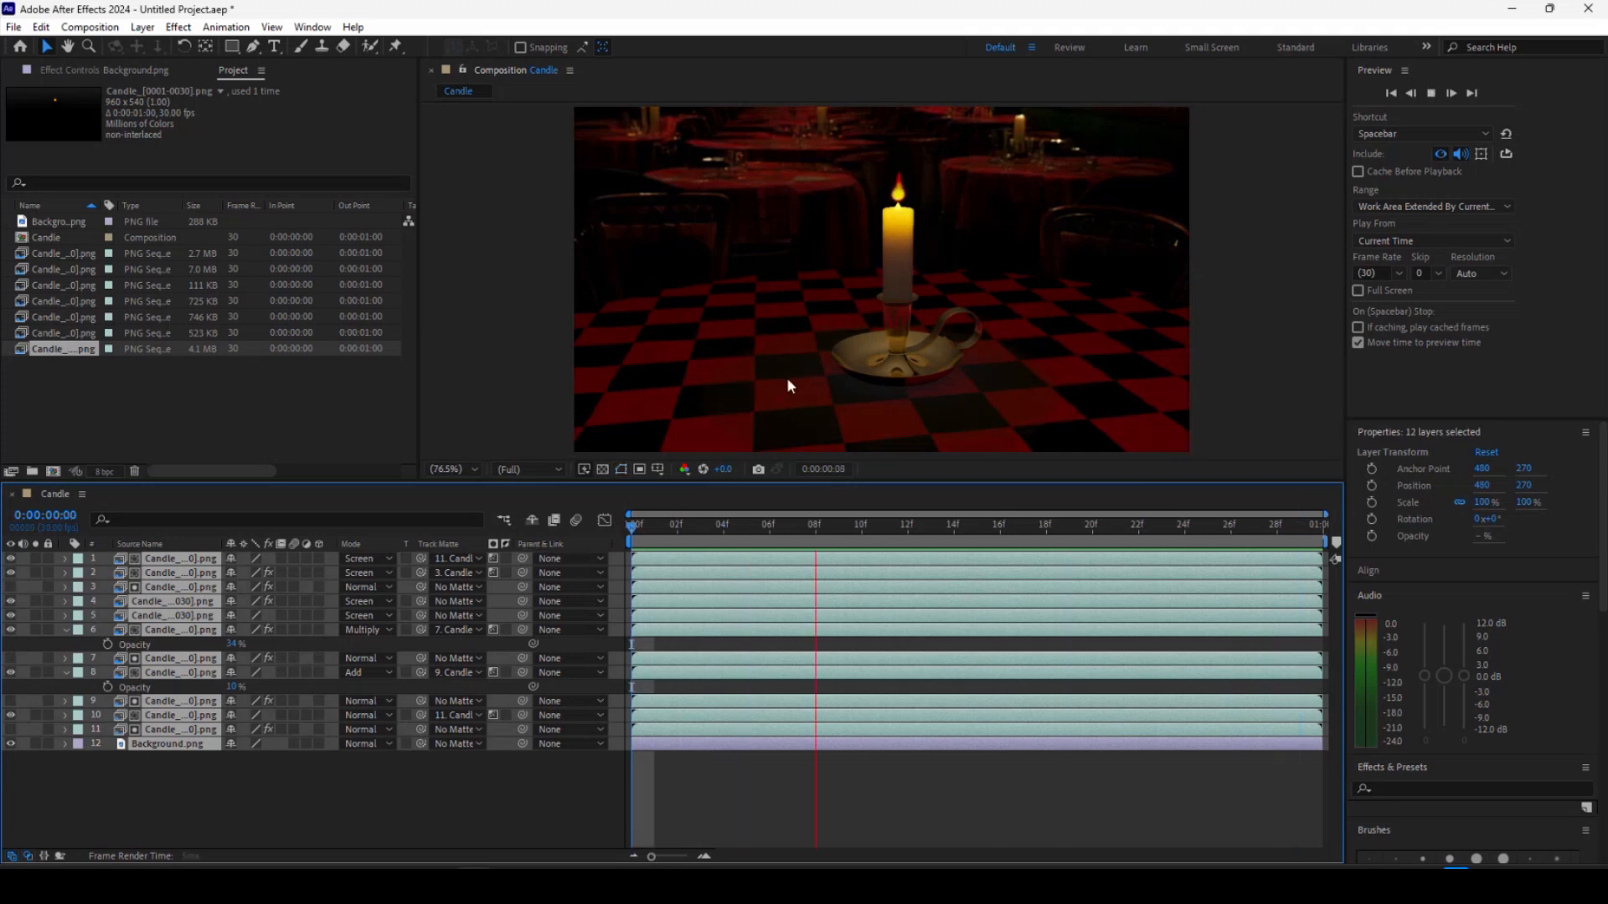
Stop playback and pre-compose all the layers into a new nested composition named Candle.
key(space)
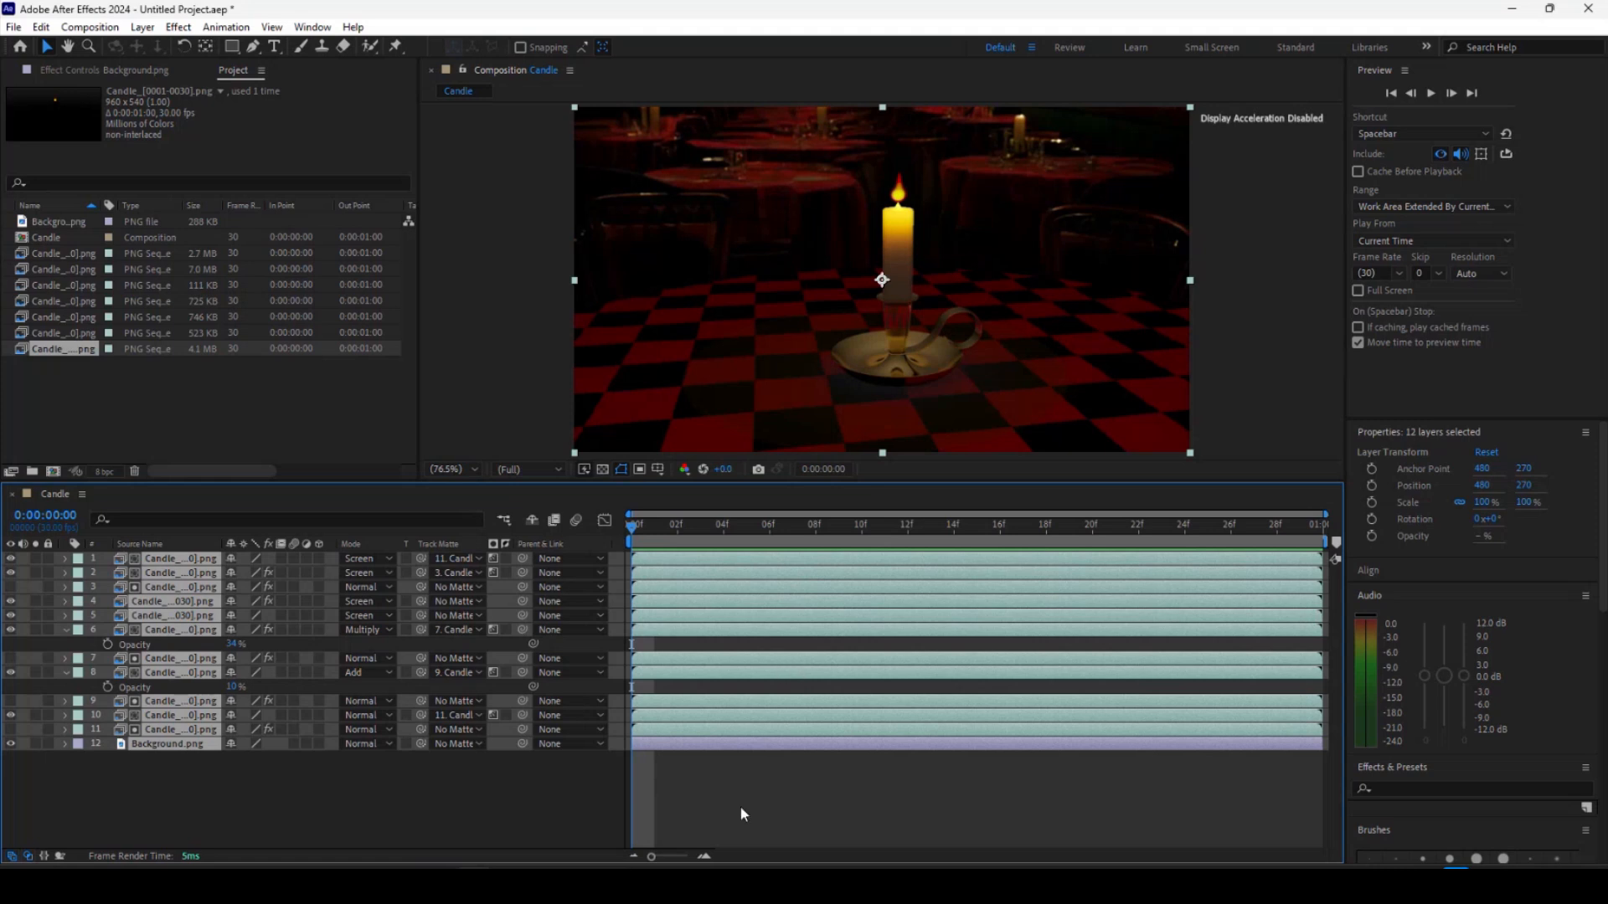
right_click(691, 596)
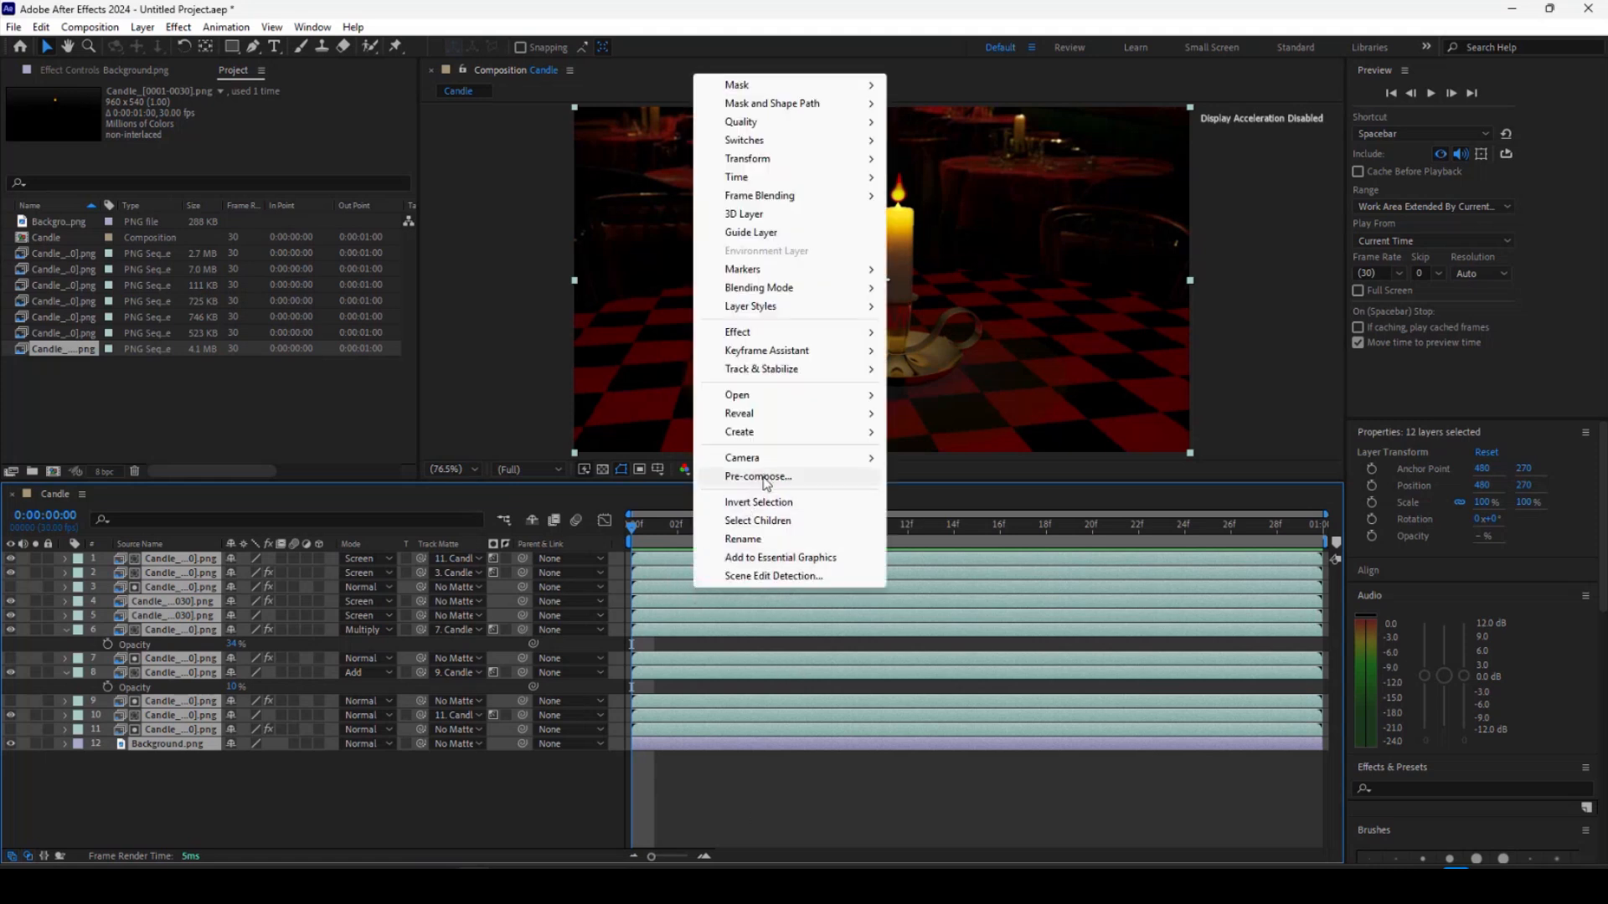
click(757, 477)
text(Canl)
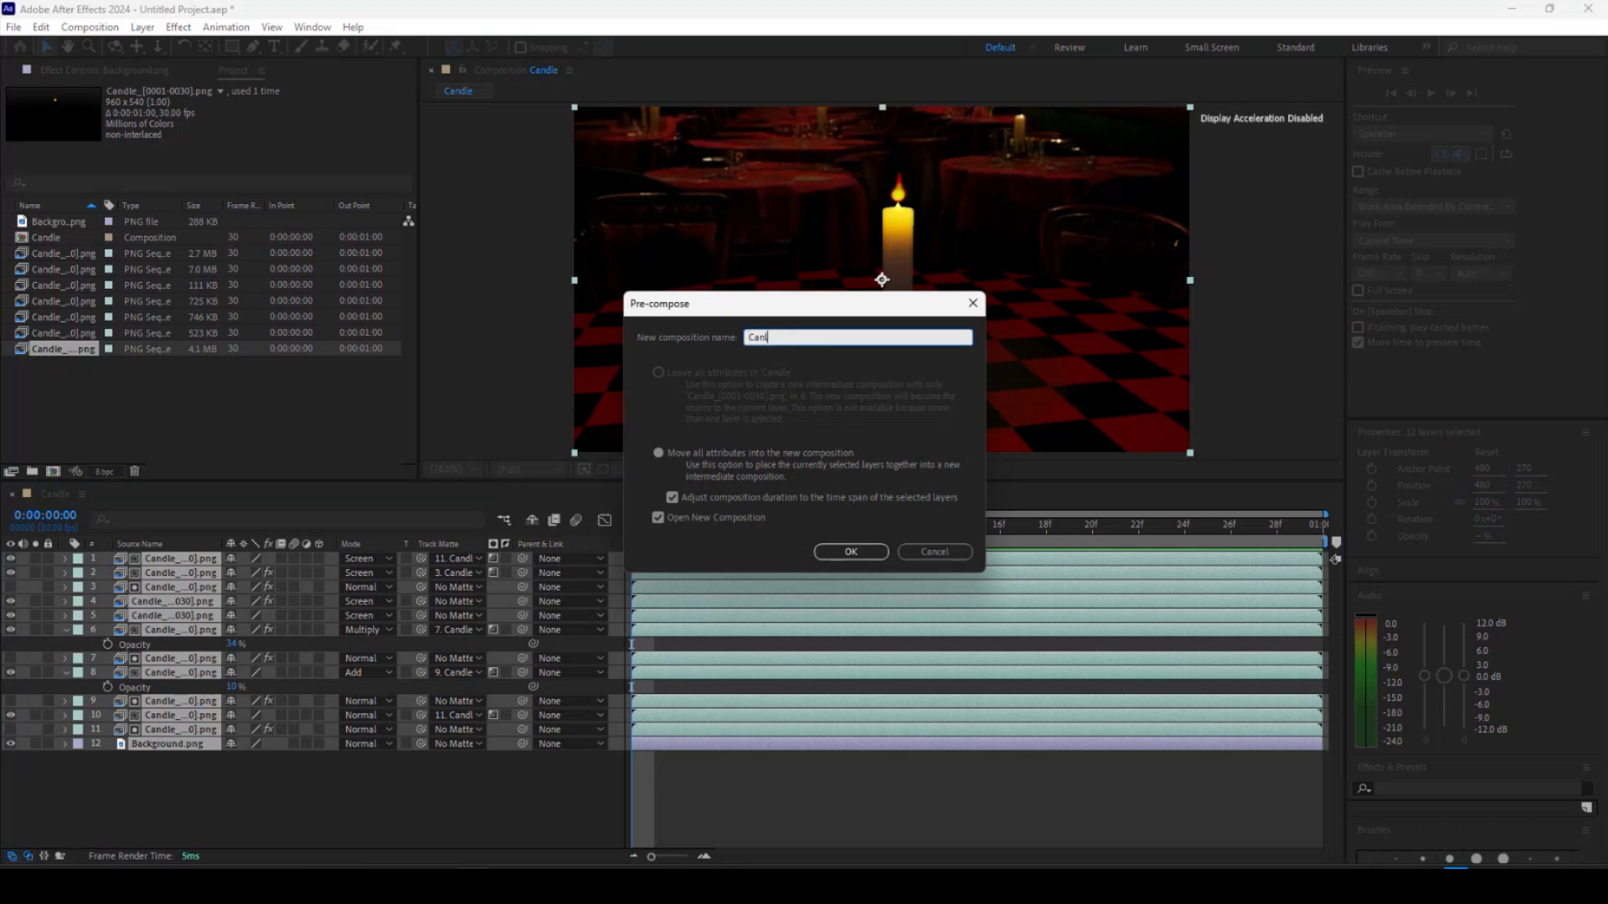
key(Return)
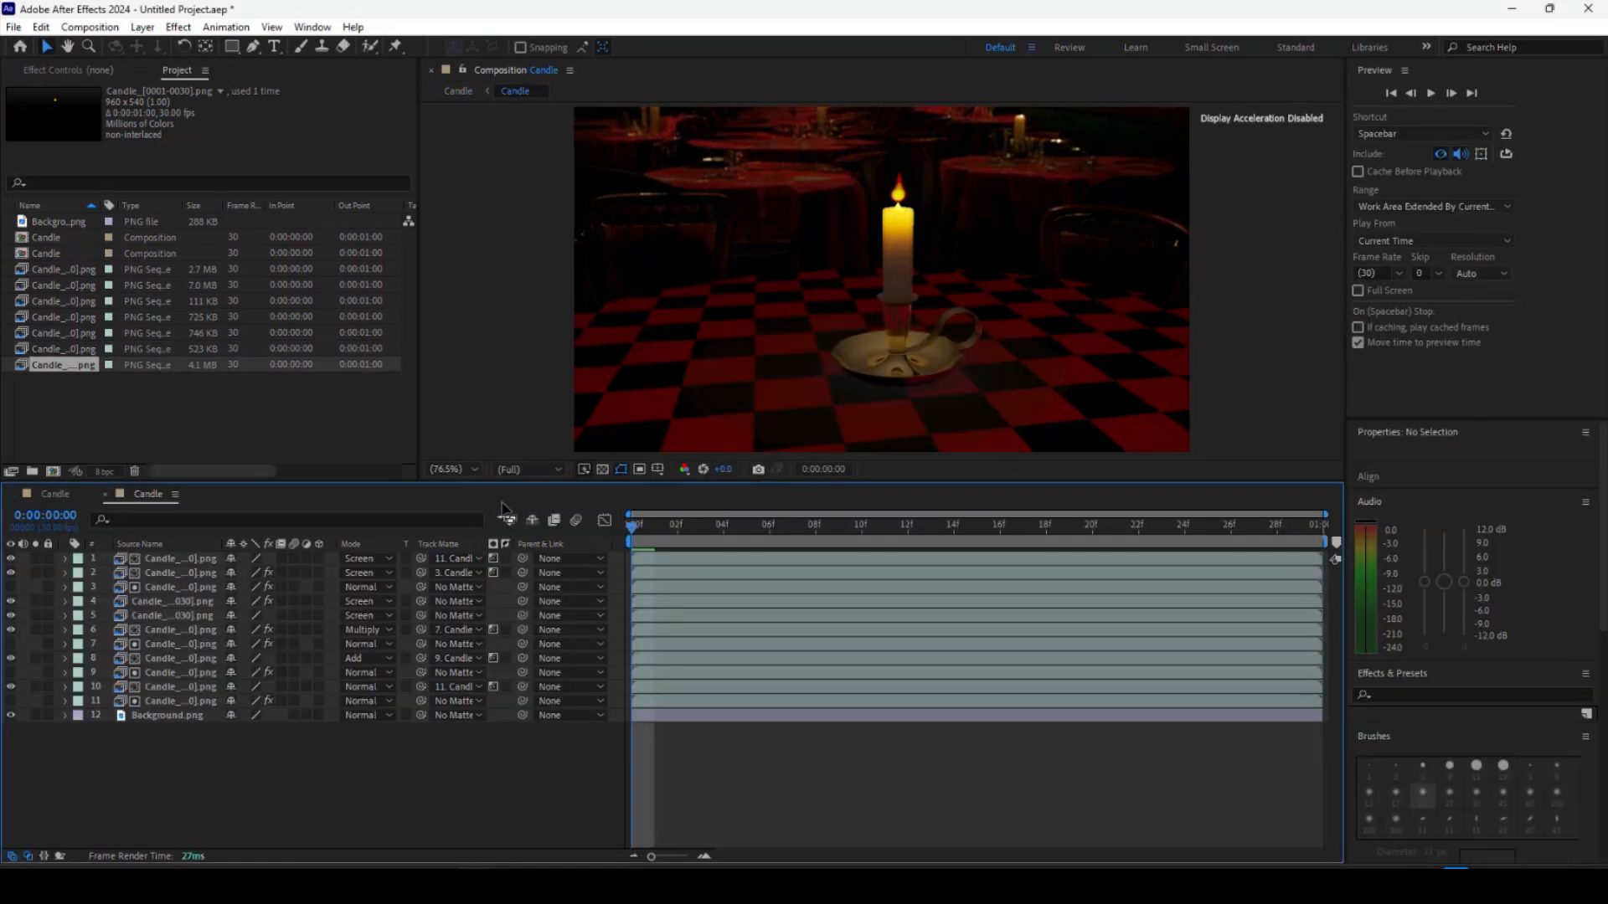
Switch back and forth between the outer Candle composition and the nested precomp to compare them.
click(52, 494)
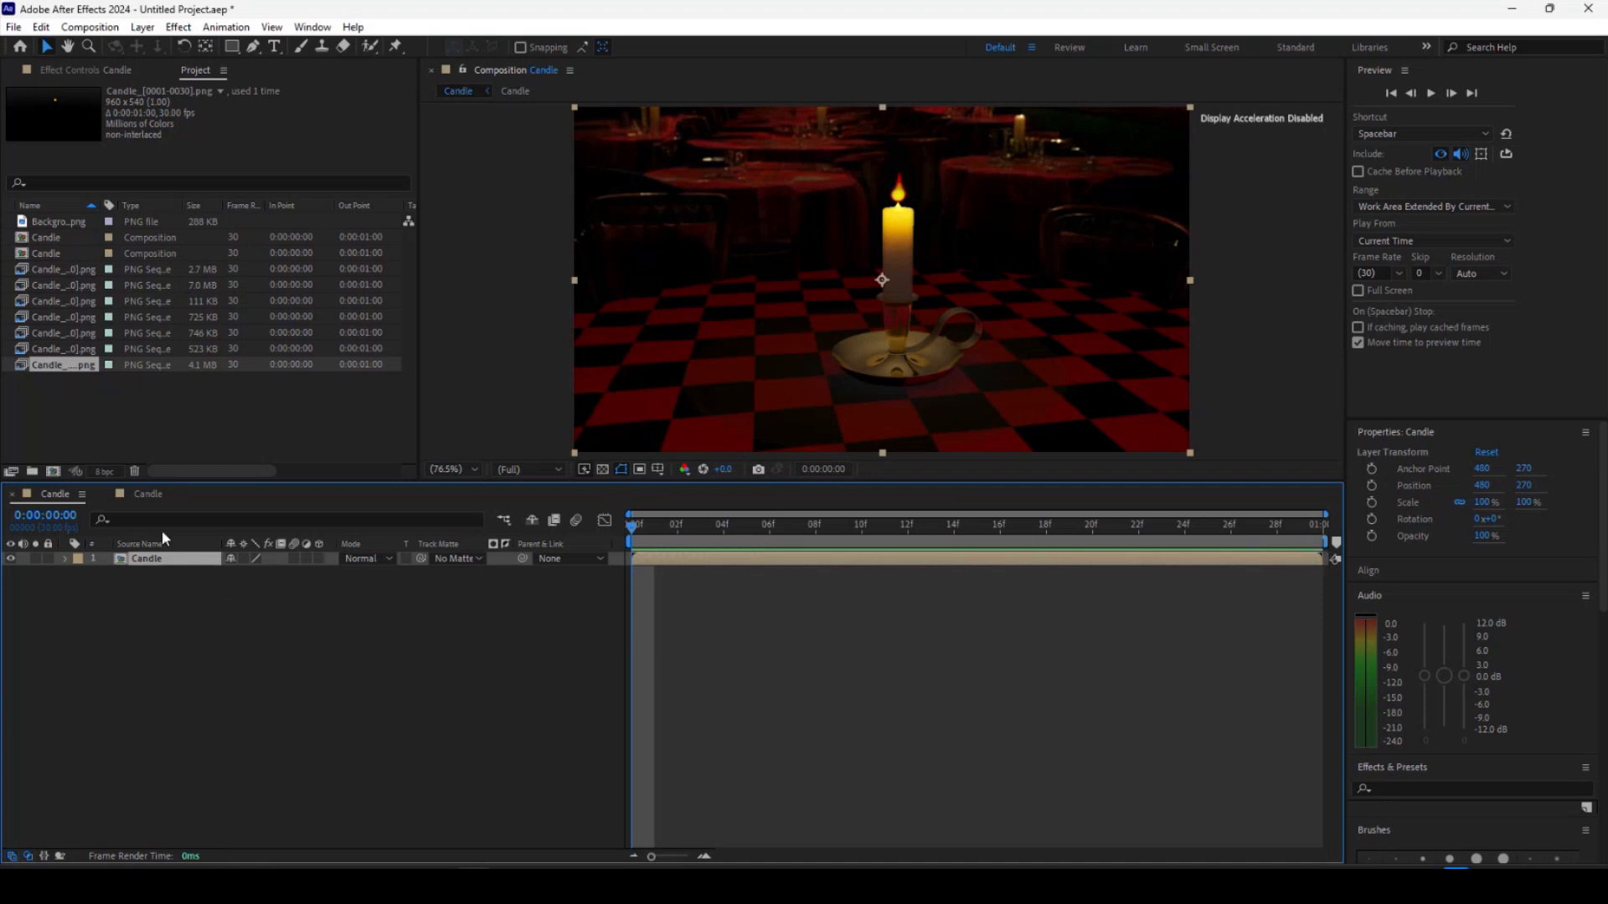
double_click(776, 560)
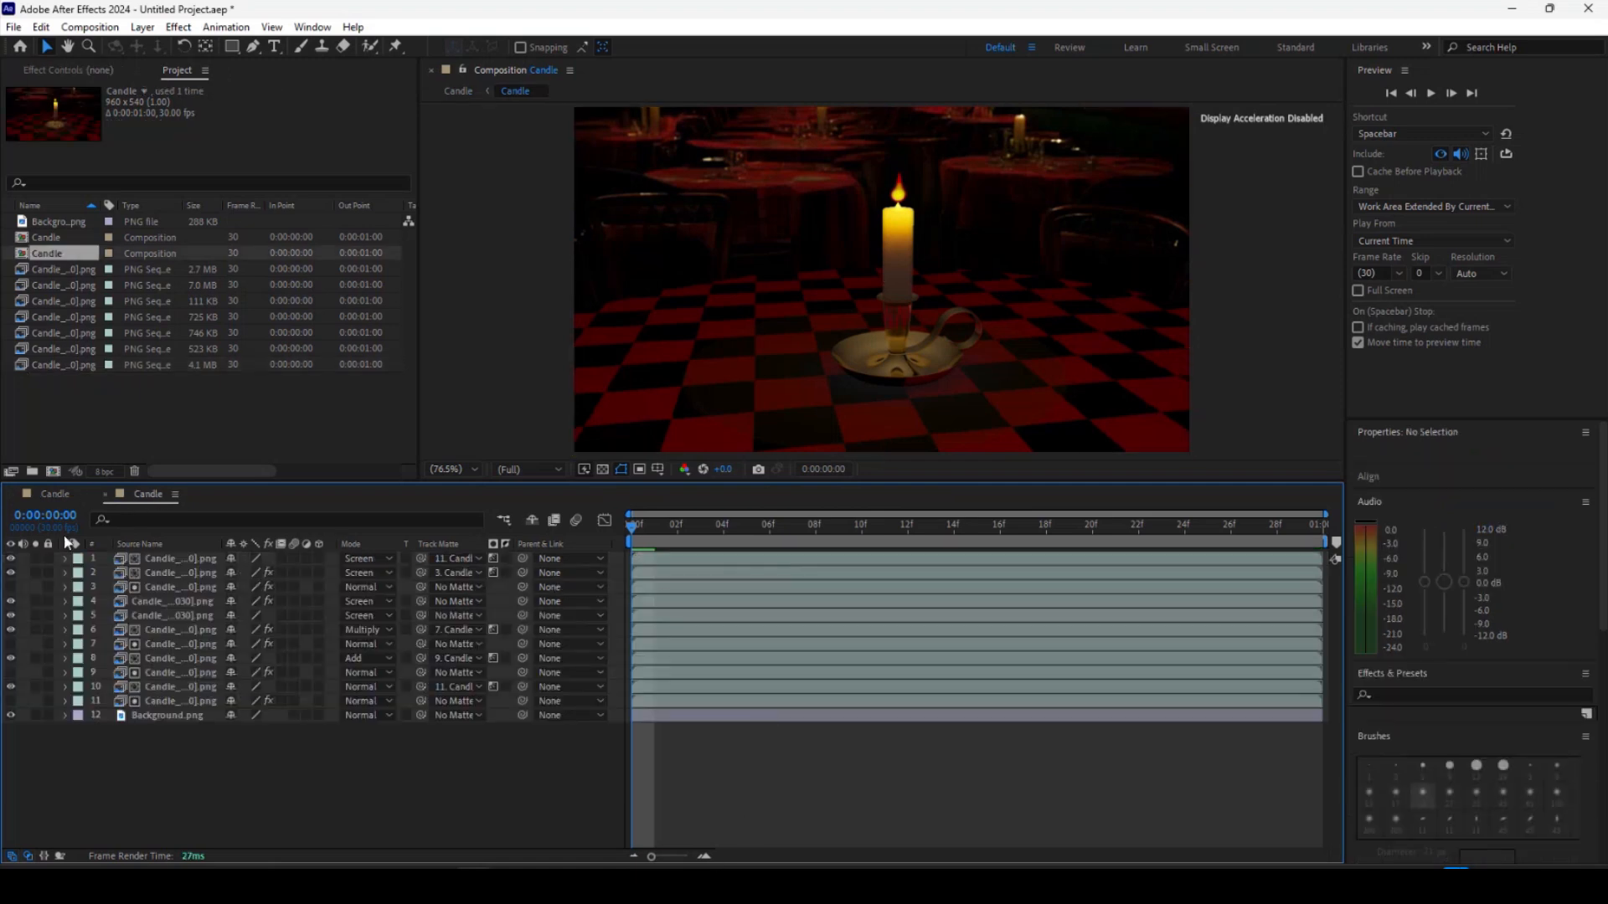
click(45, 495)
click(129, 492)
click(42, 495)
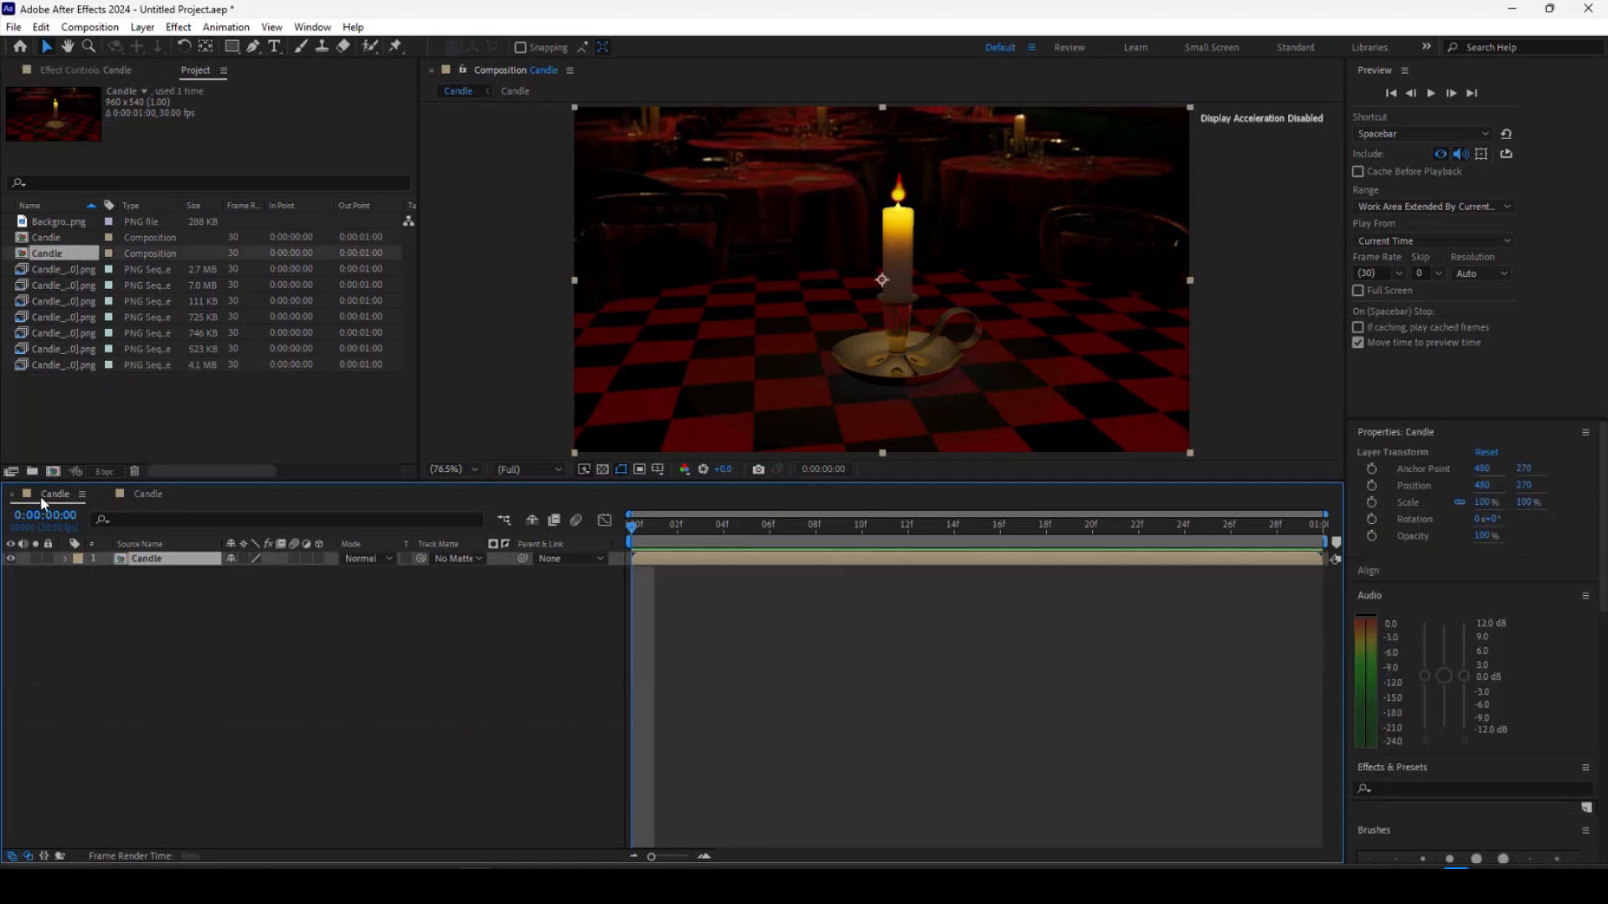
click(148, 494)
click(54, 494)
click(134, 495)
click(55, 494)
click(143, 495)
click(54, 495)
click(148, 494)
click(50, 495)
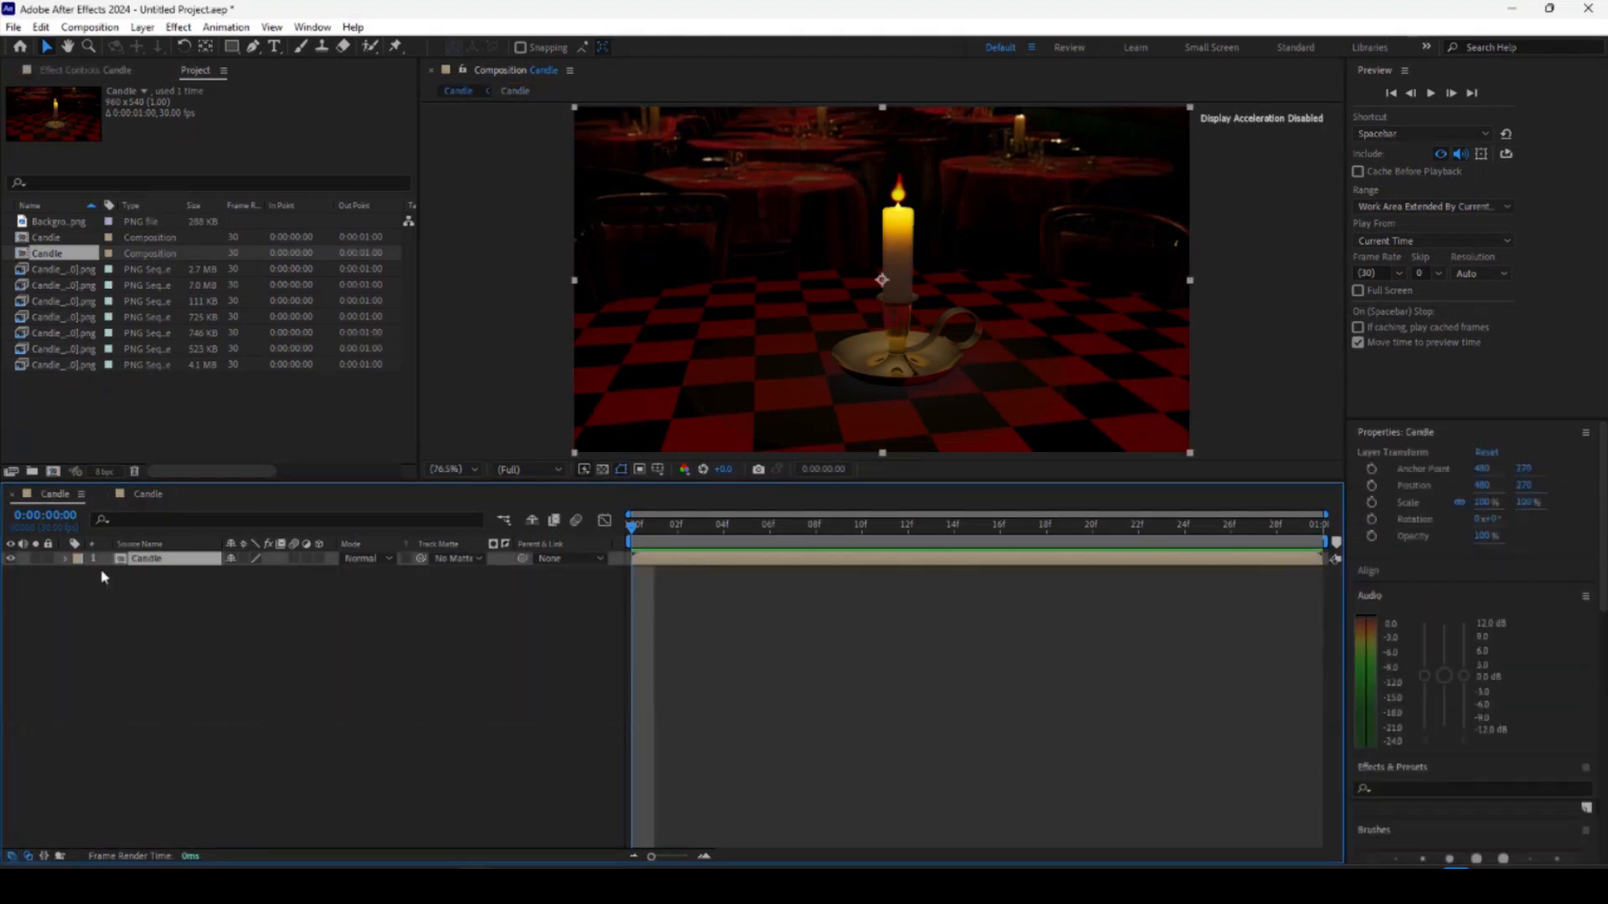
Set the outer composition's duration to 5 seconds in Composition Settings.
click(94, 26)
click(117, 70)
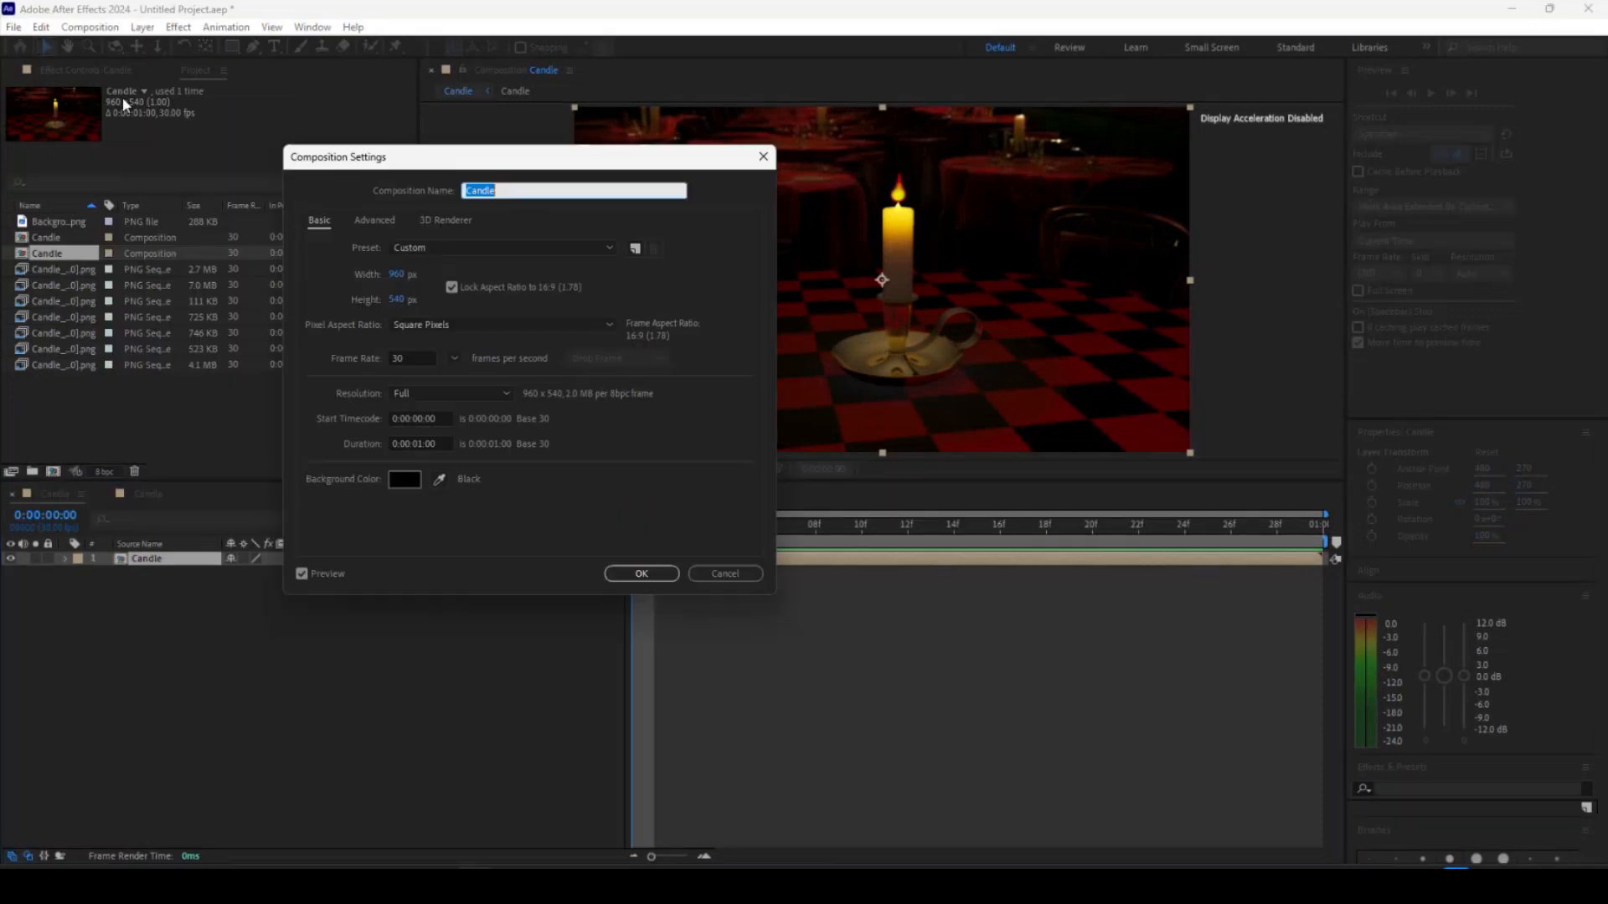
click(421, 443)
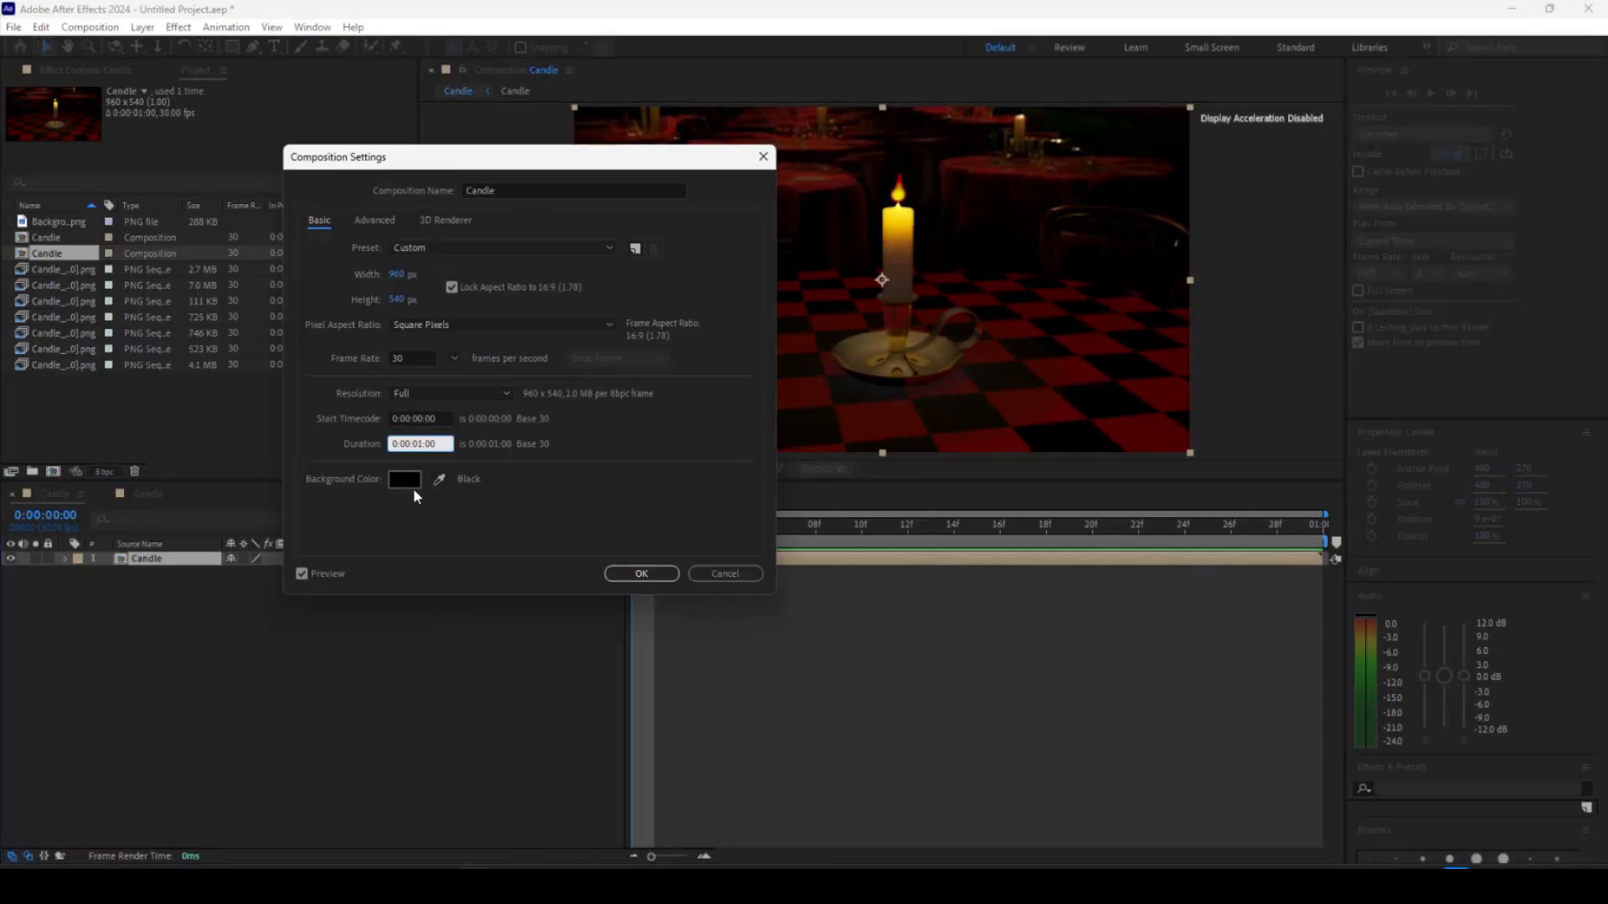
text(5)
key(Return)
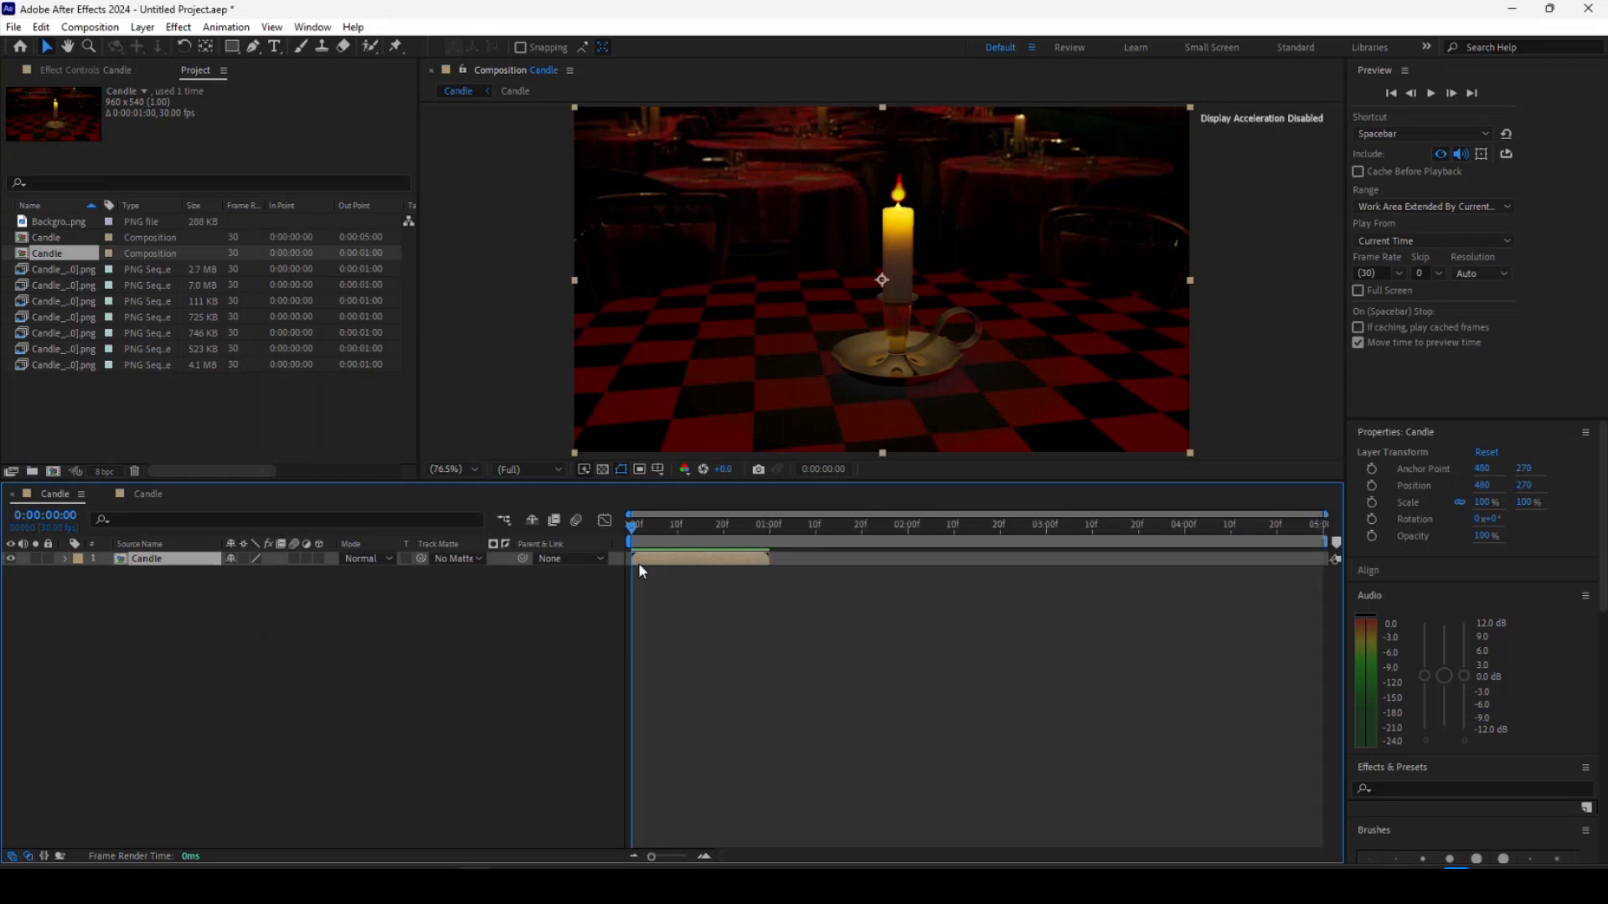
Duplicate the Candle layer into five copies staggered one second apart across the timeline, then preview the result.
key(ctrl+d)
drag(653, 561, 1185, 557)
key(ctrl+d)
key(ctrl+d)
key(ctrl+d)
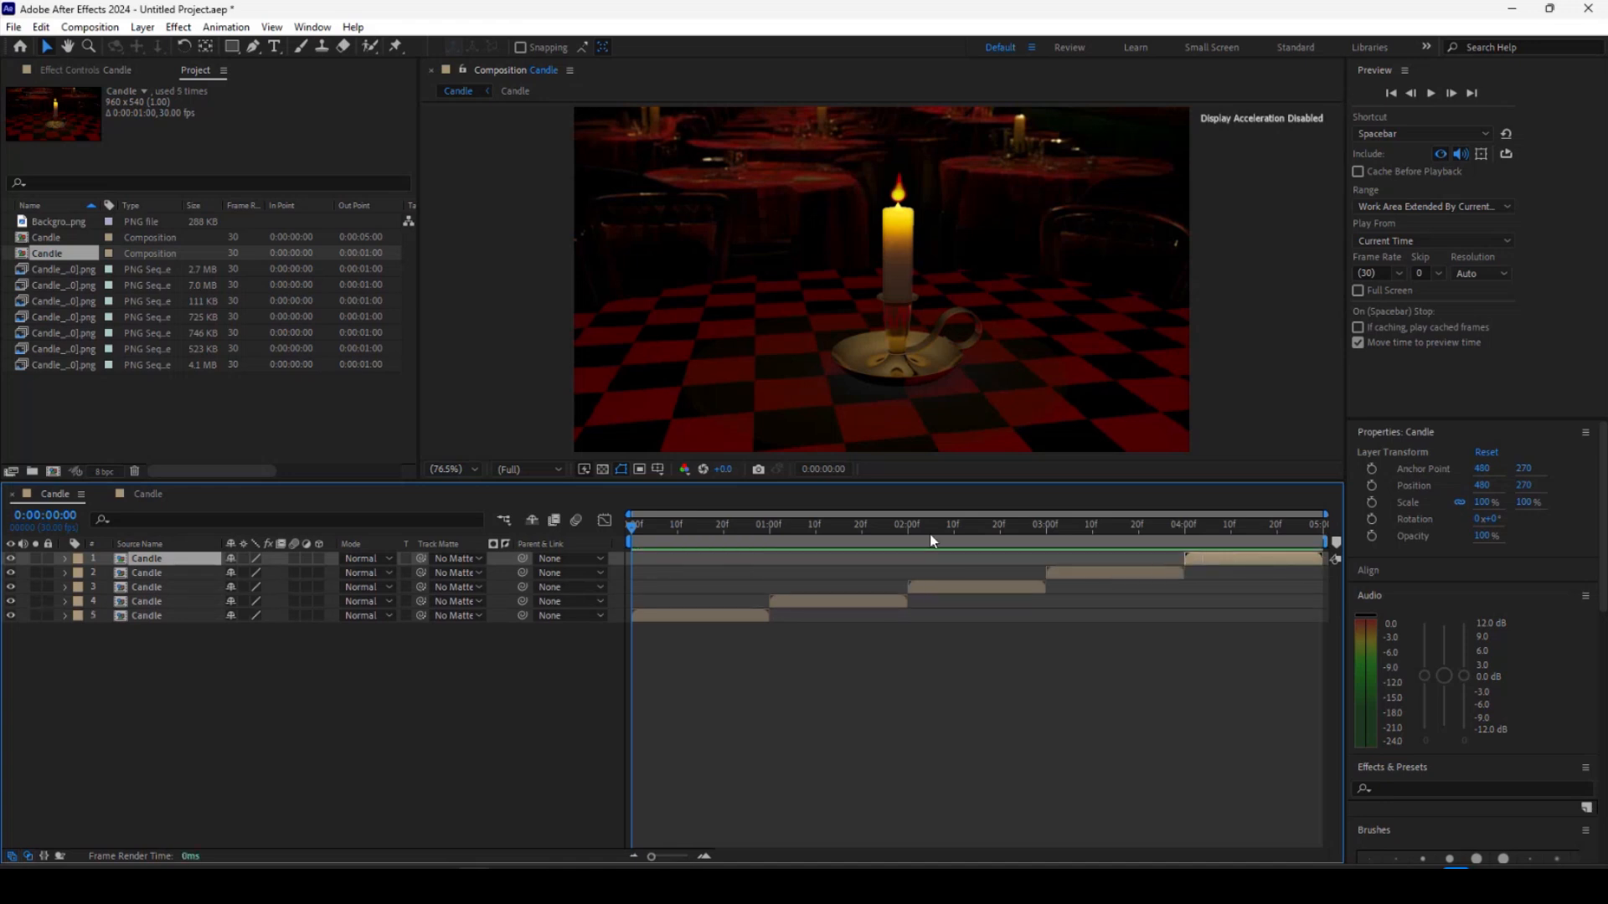
key(space)
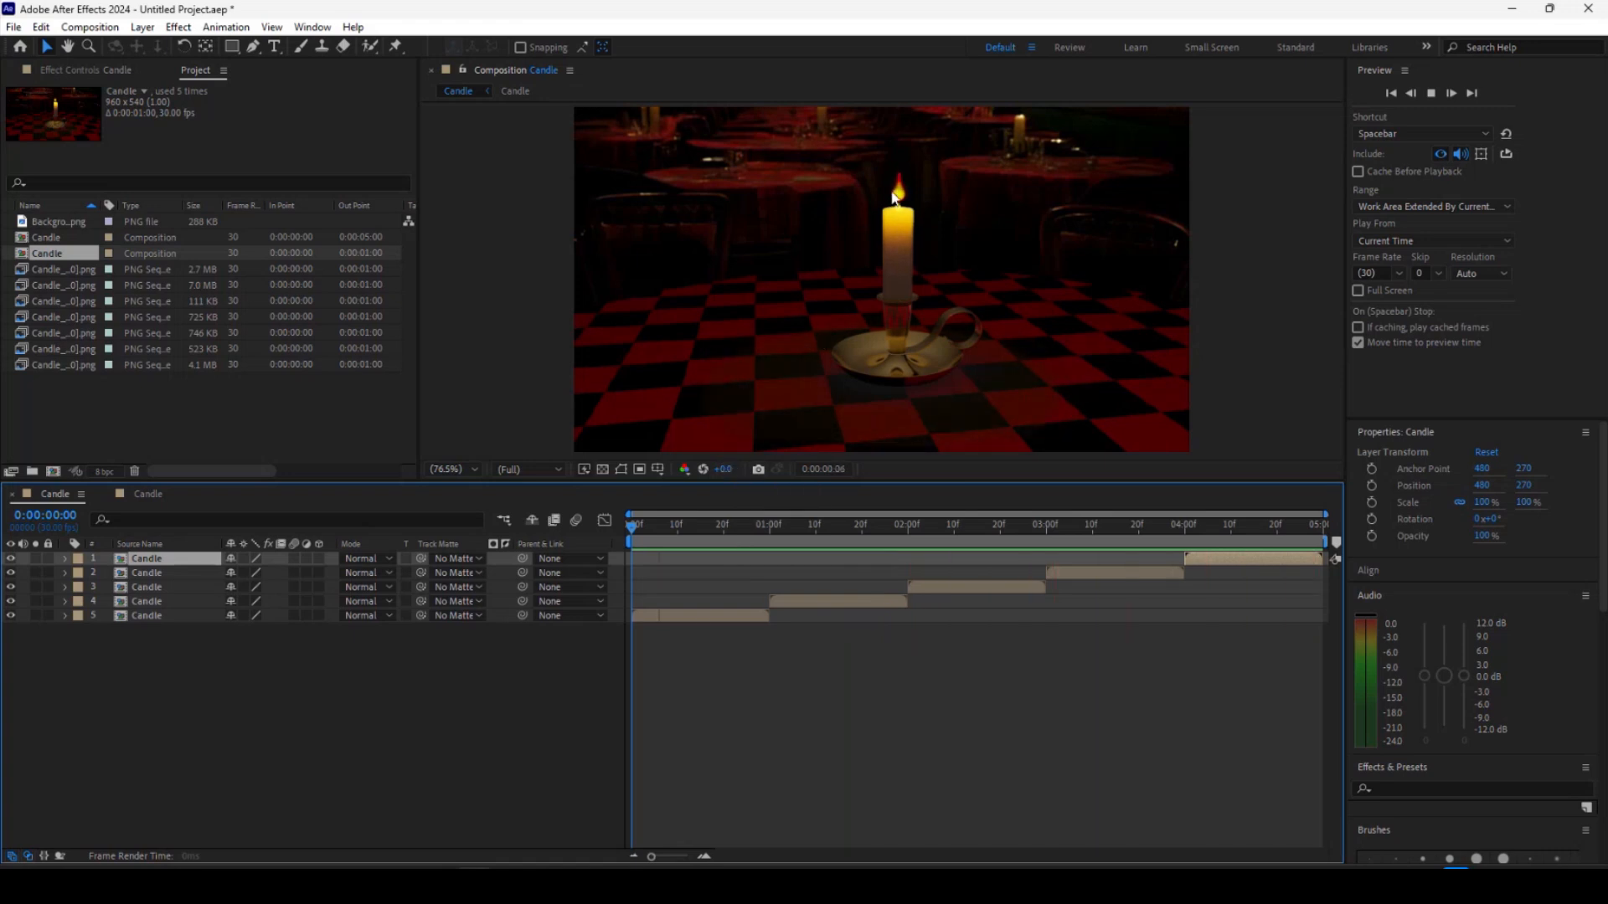
key(space)
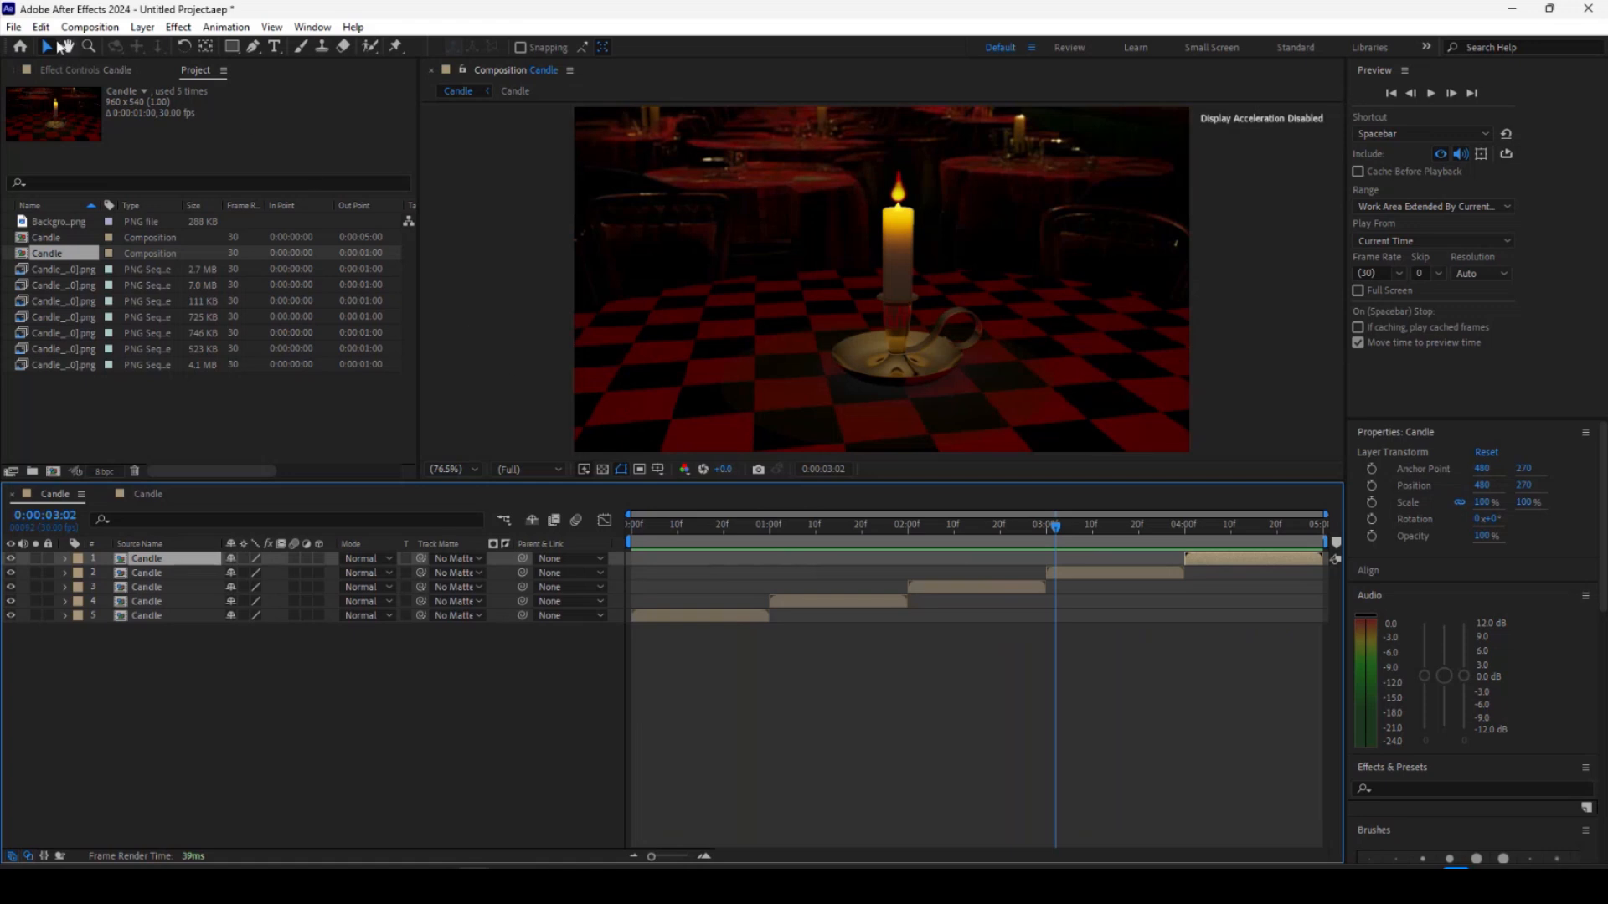
Save the project as Candle in the Lessons data folder.
click(14, 27)
mouse_move(63, 205)
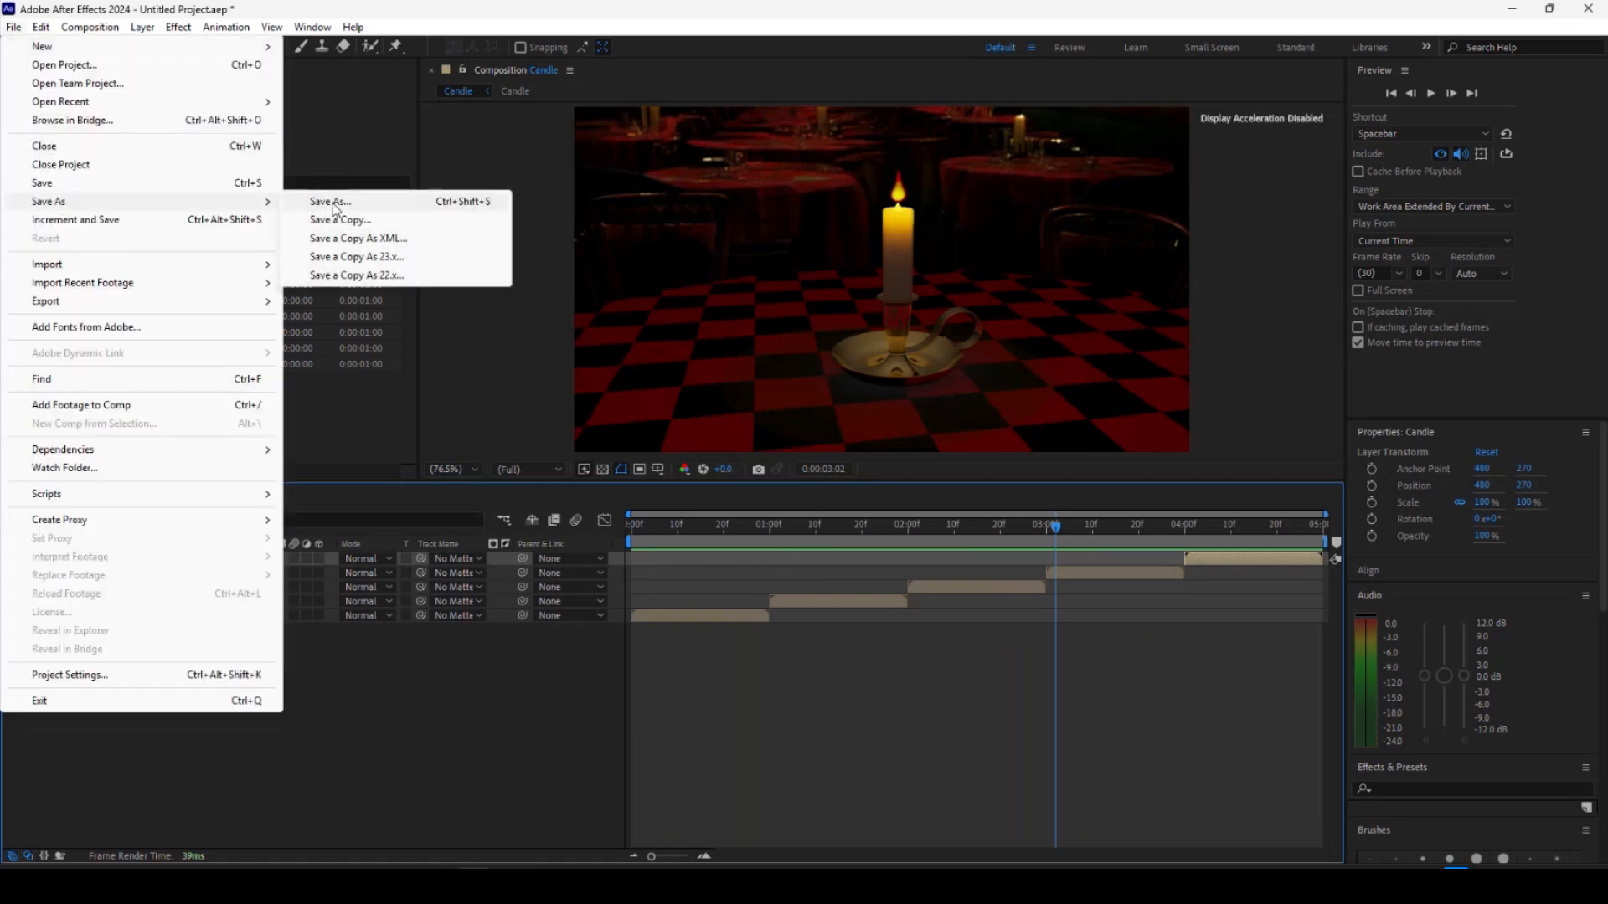
click(335, 205)
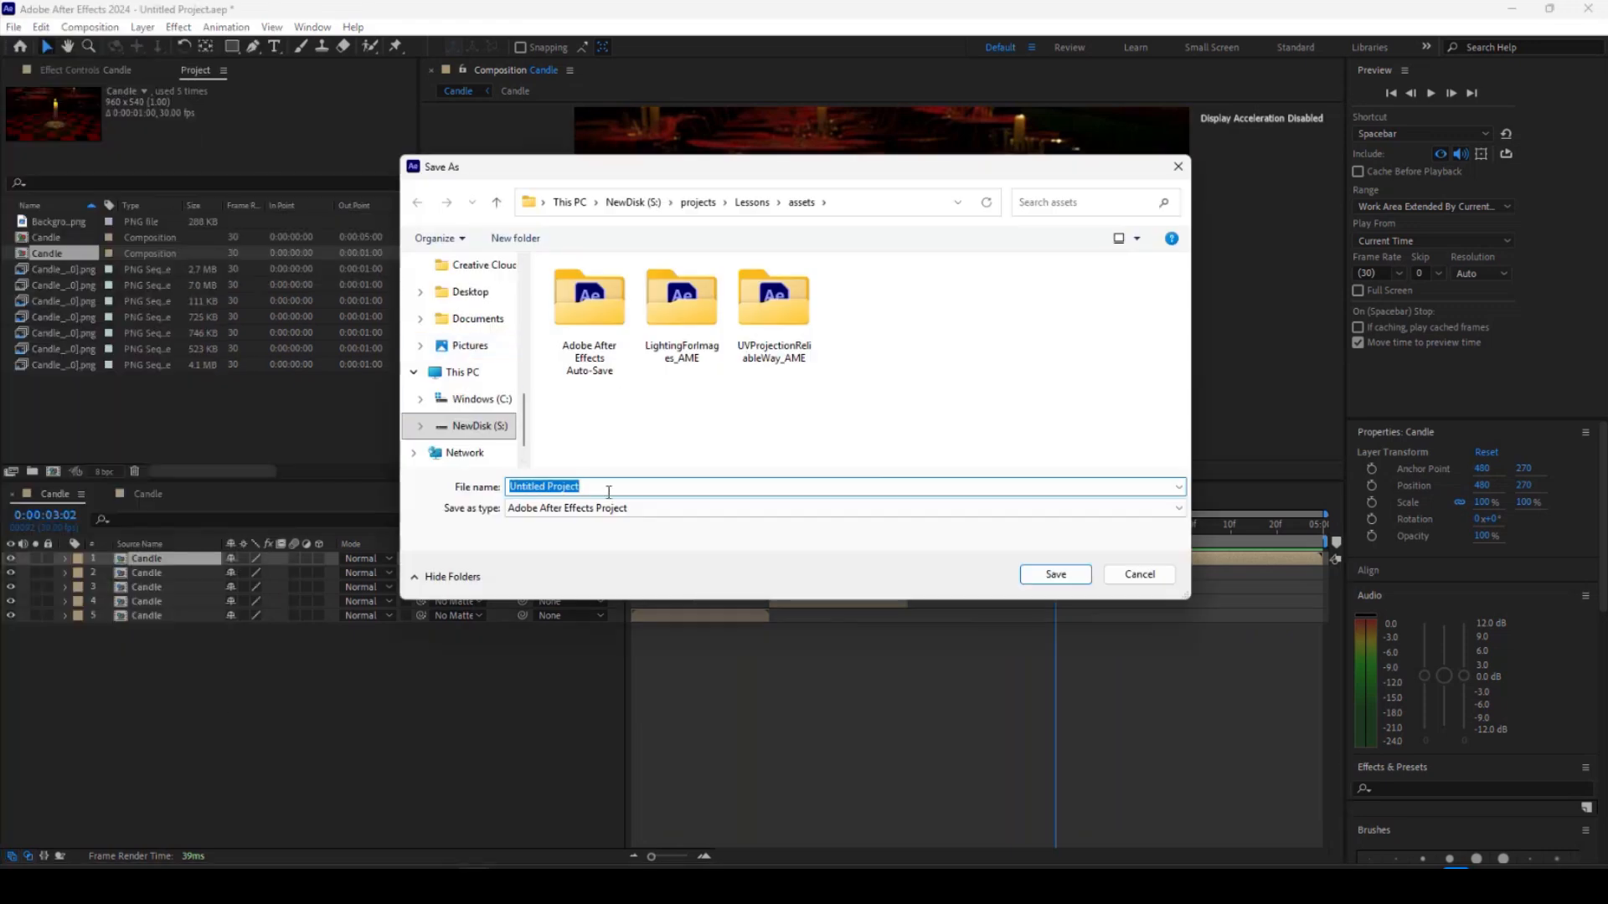
text(Candle)
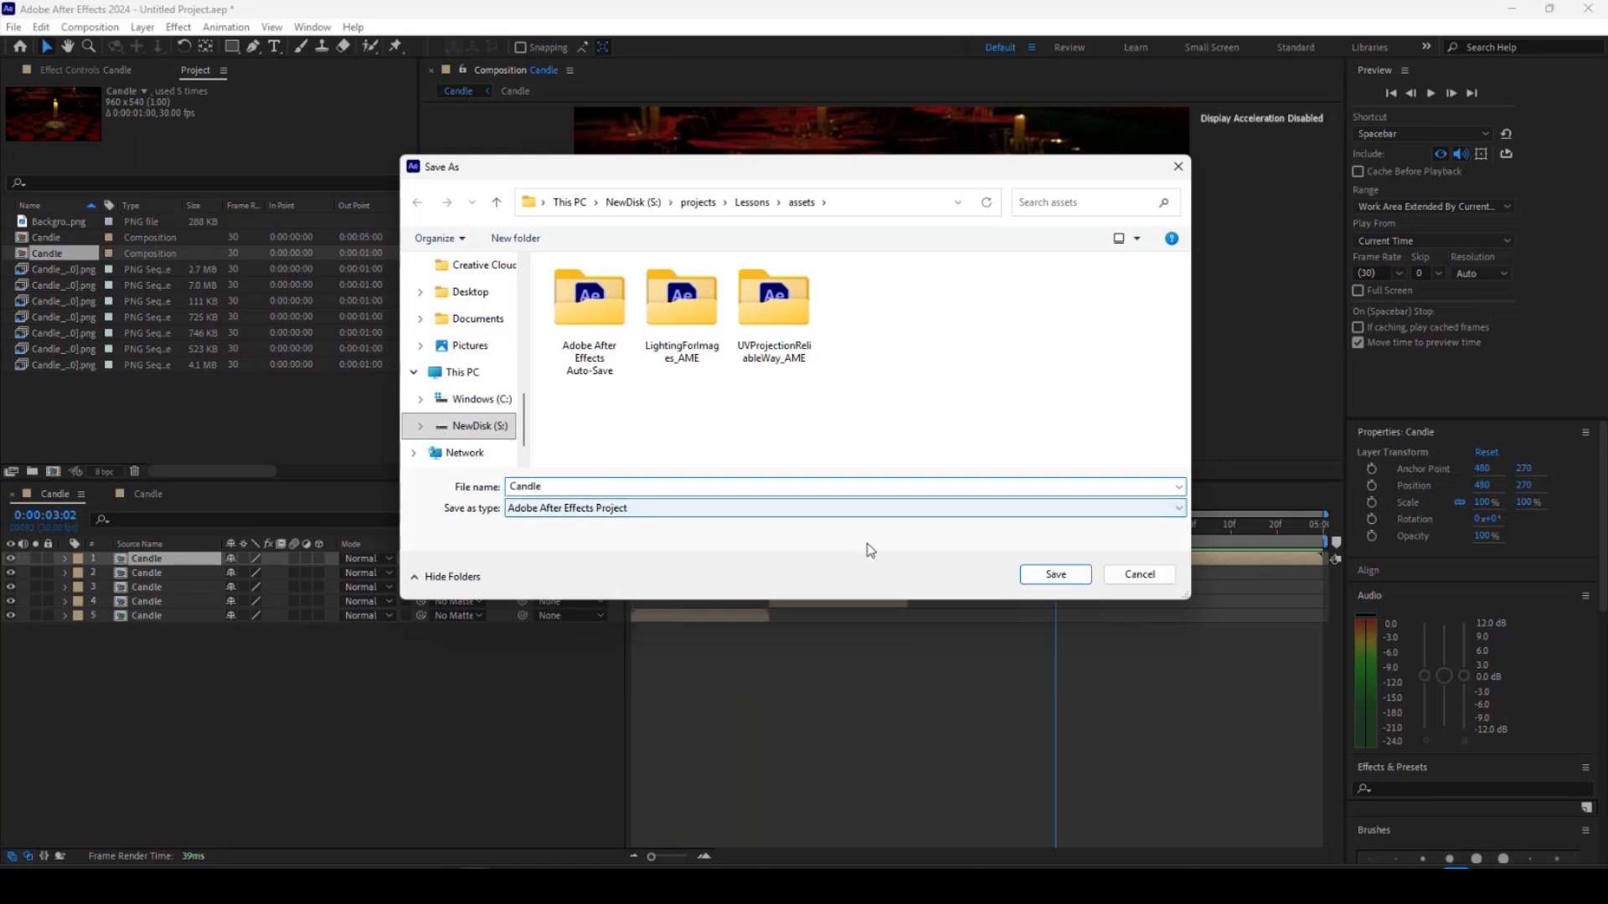
click(752, 204)
double_click(591, 387)
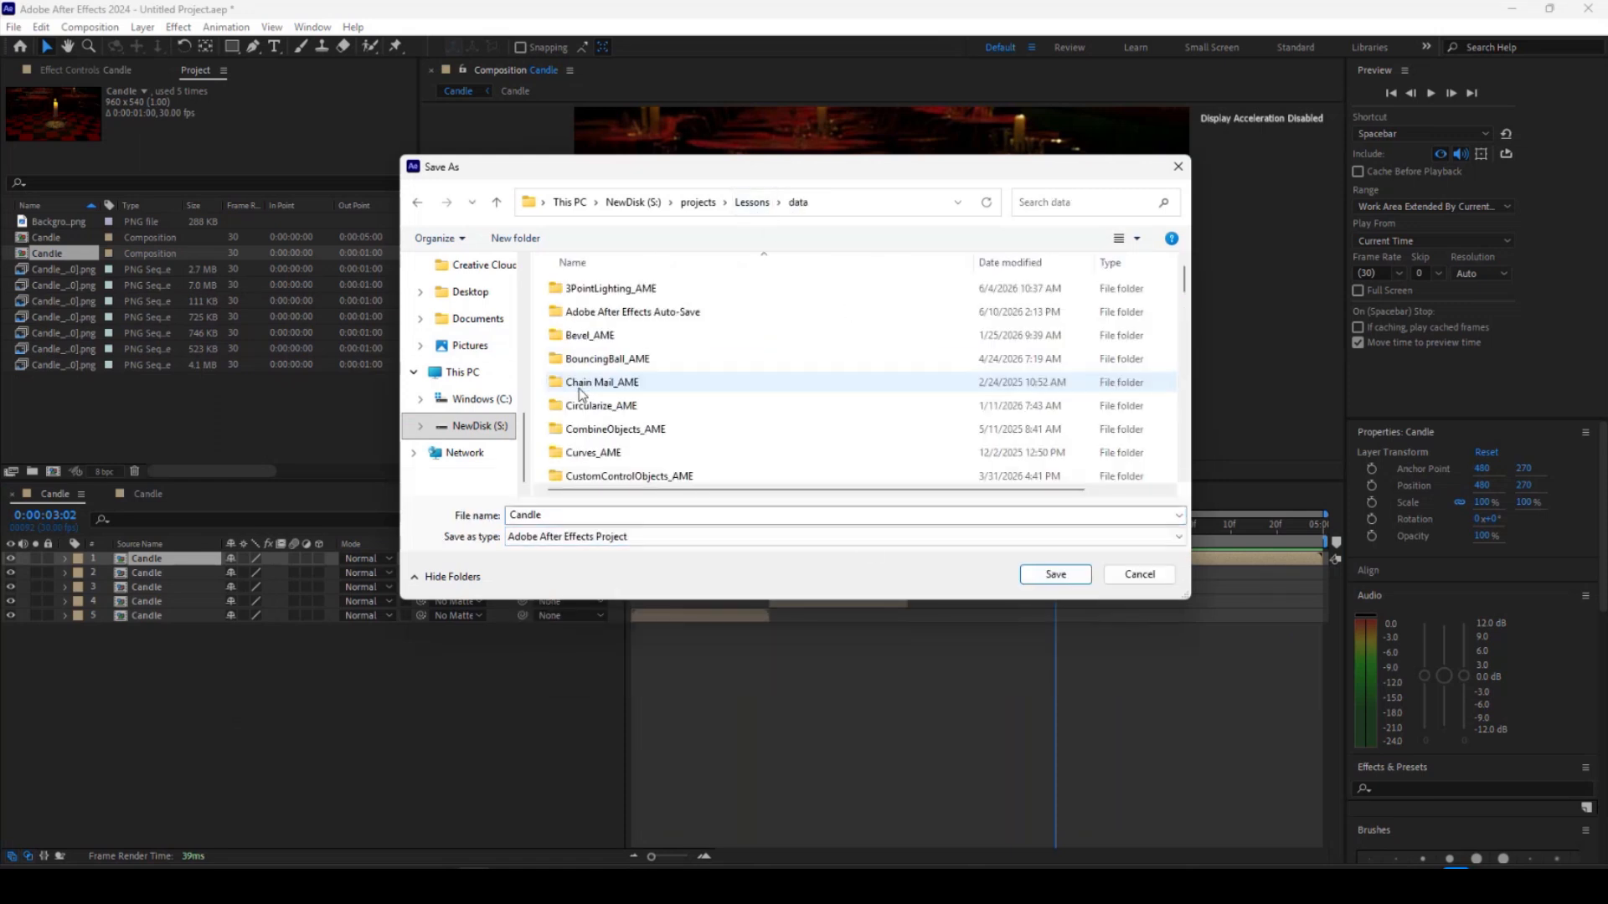
click(1056, 576)
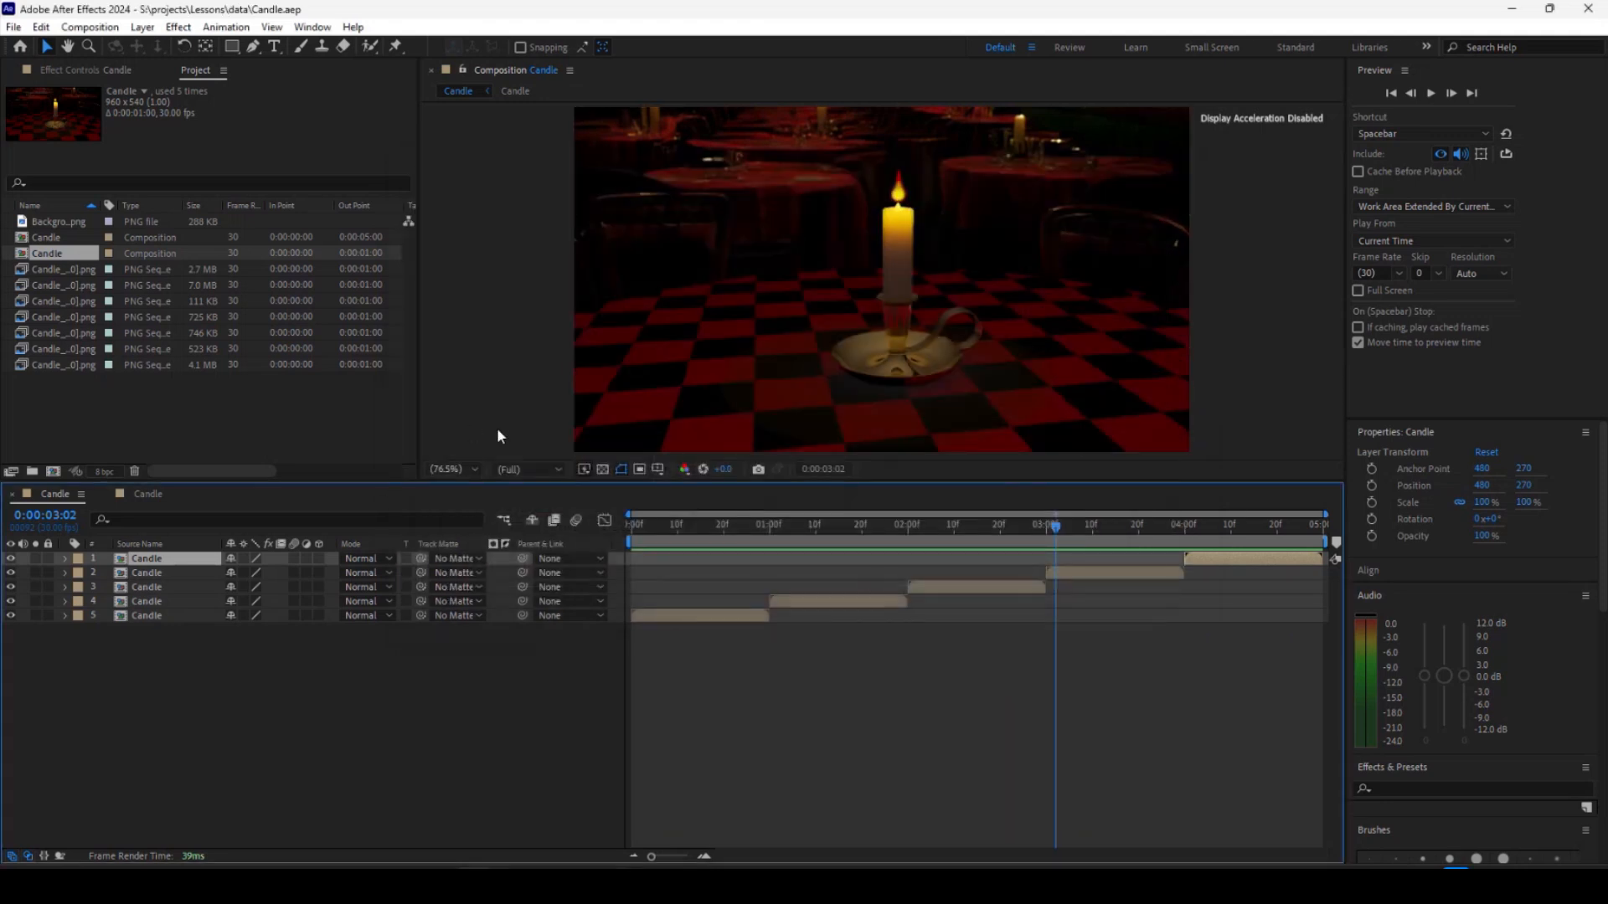
Return to the first frame and add the composition to the Adobe Media Encoder queue.
drag(1040, 526, 483, 549)
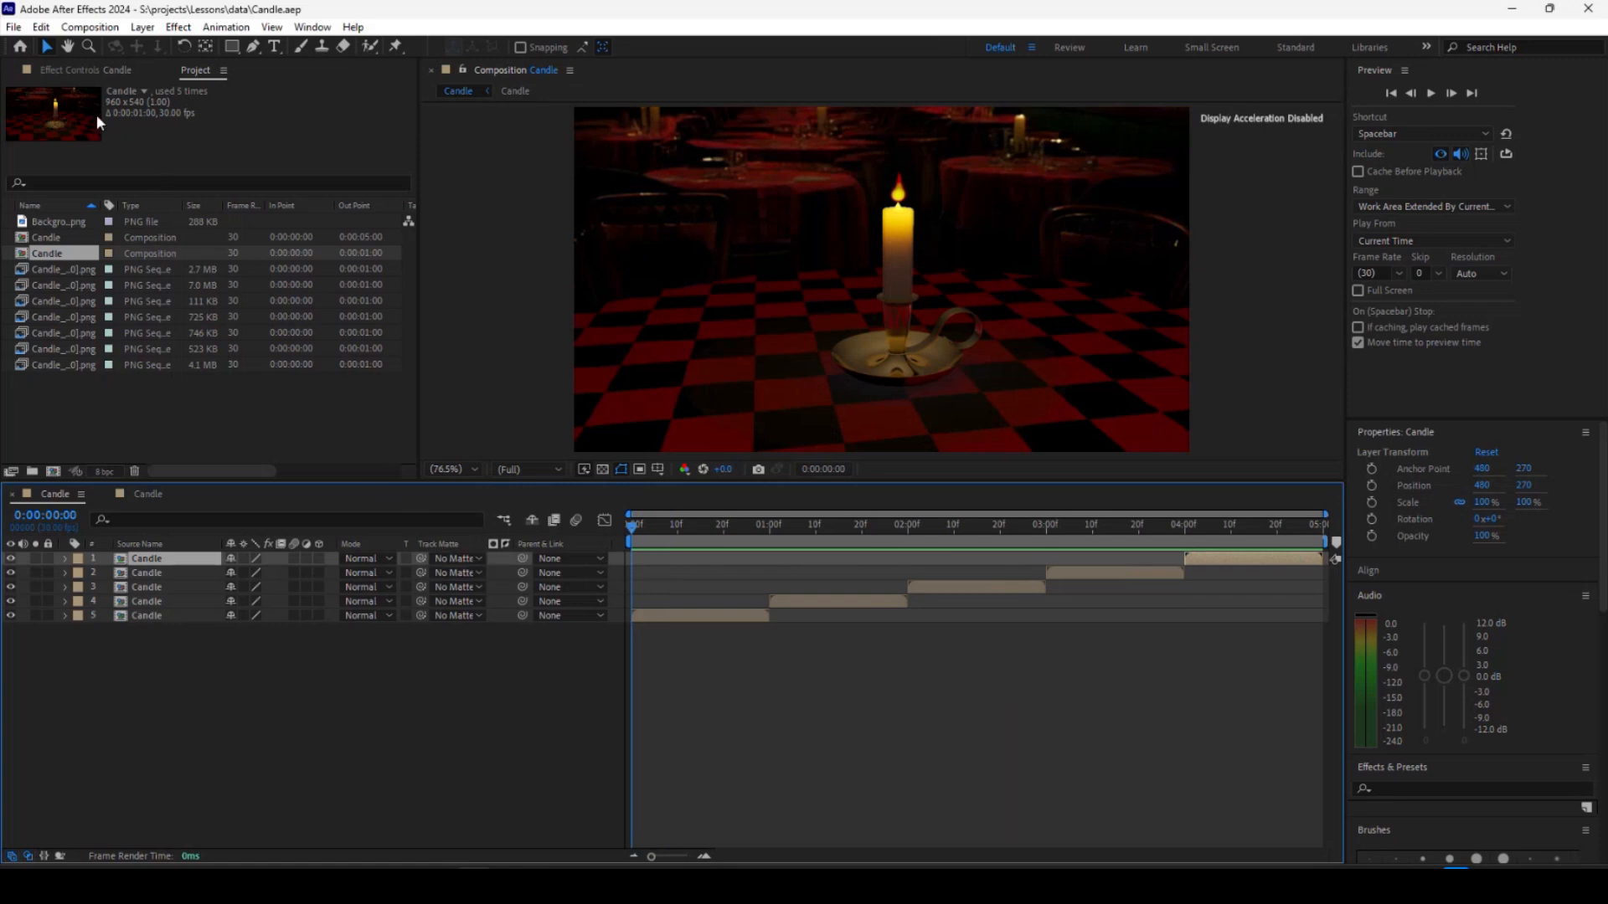
click(90, 27)
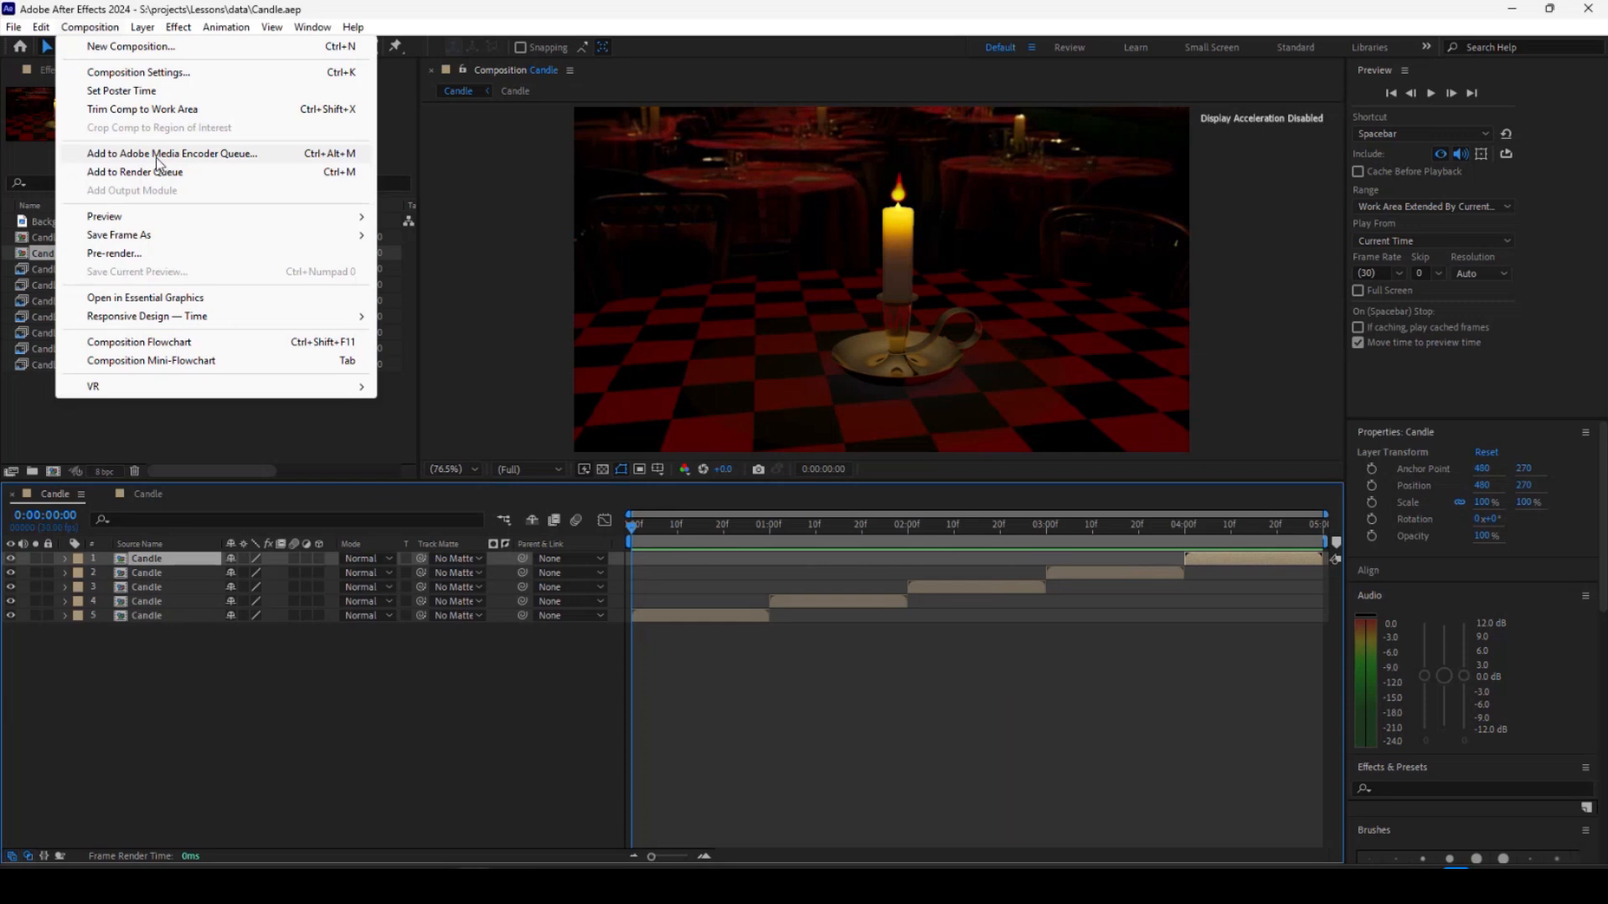
click(155, 155)
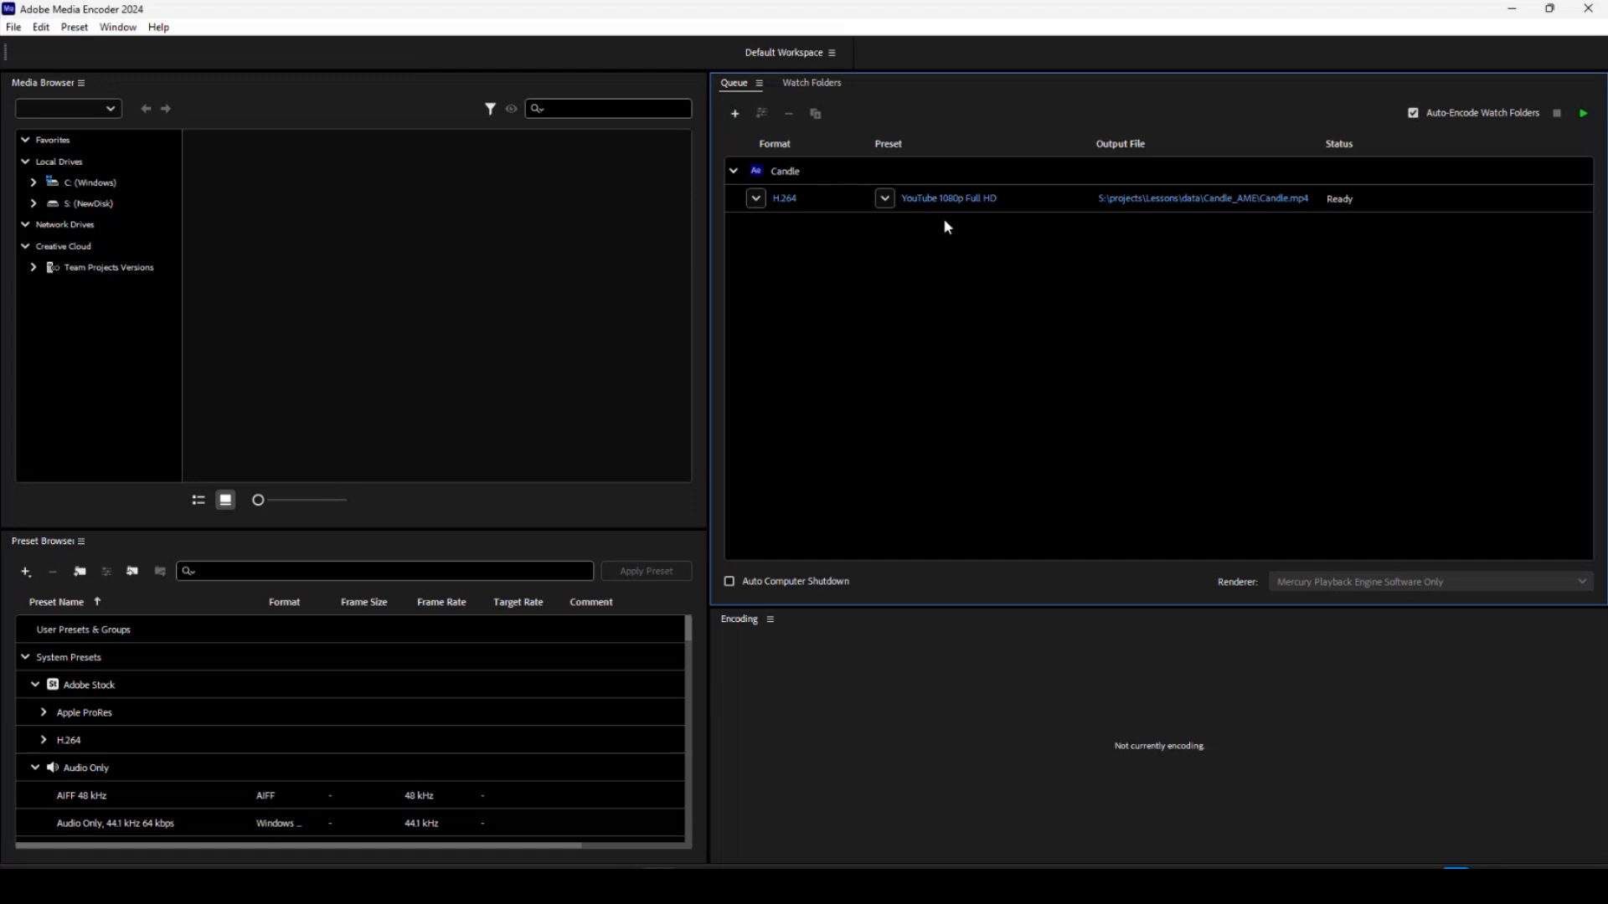
Set the output file to Candle.mp4 in the Lessons movies folder and start encoding the queue.
click(884, 199)
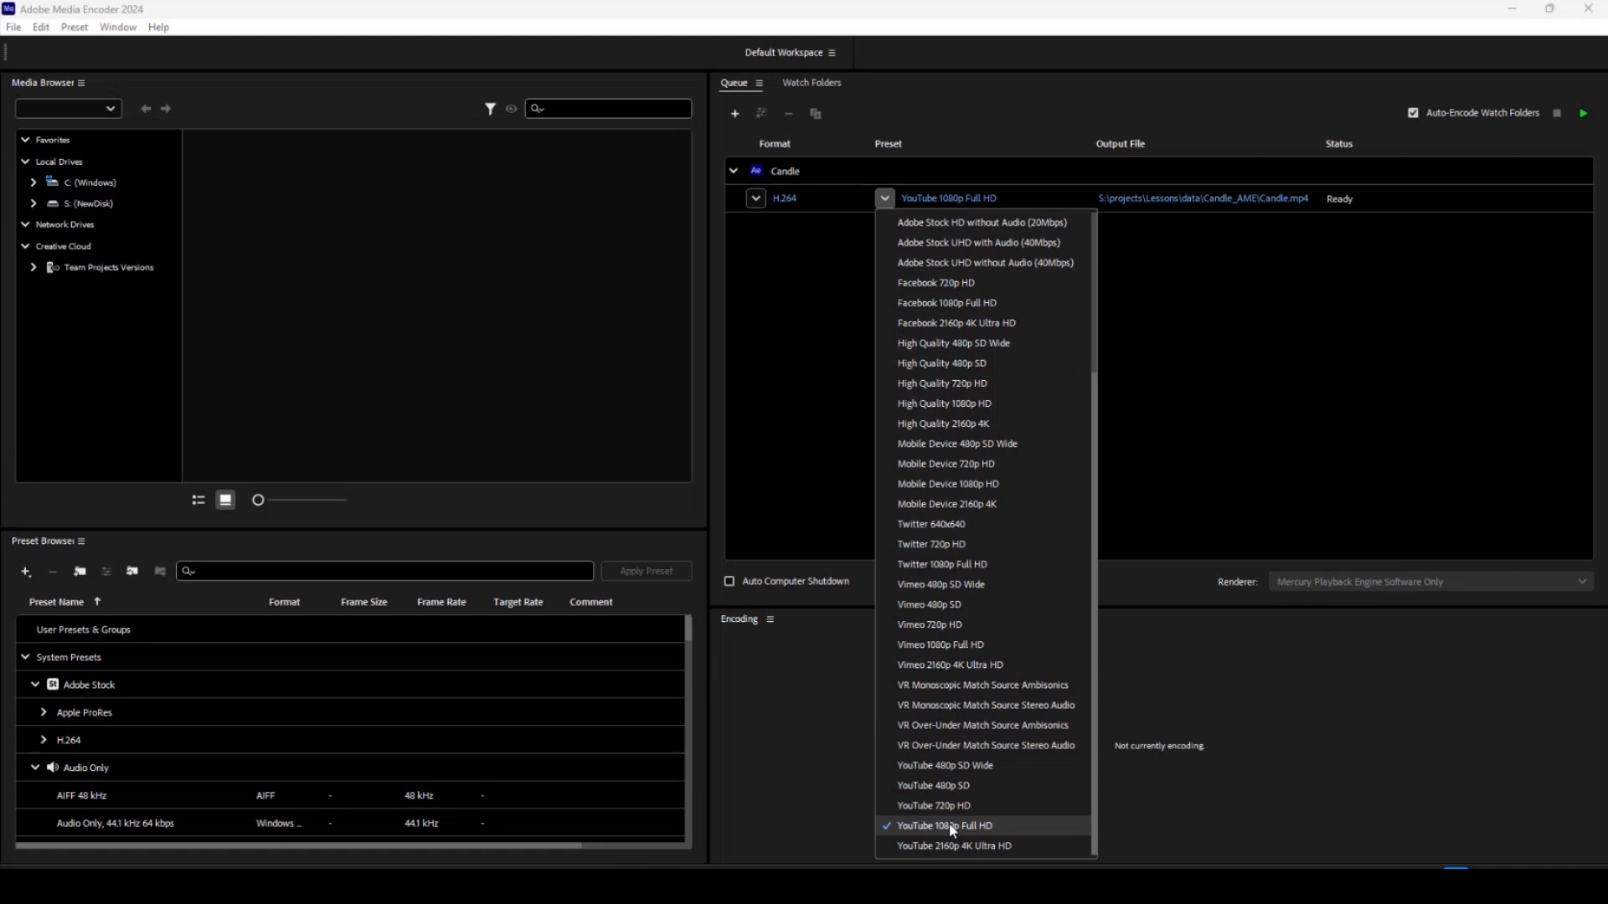
click(777, 774)
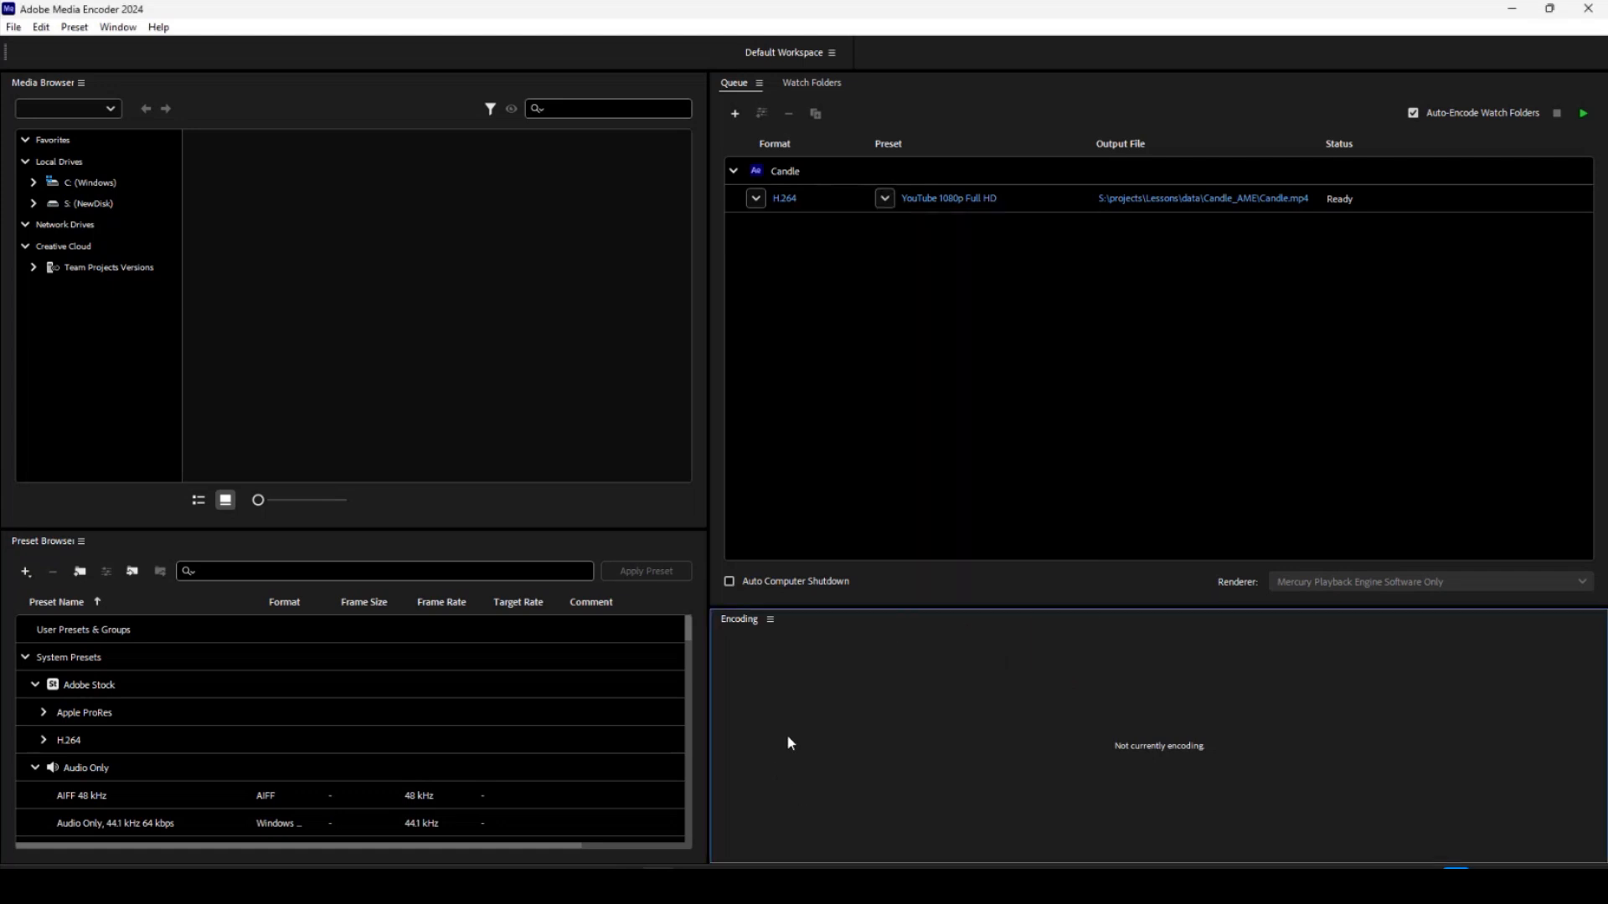
click(1184, 200)
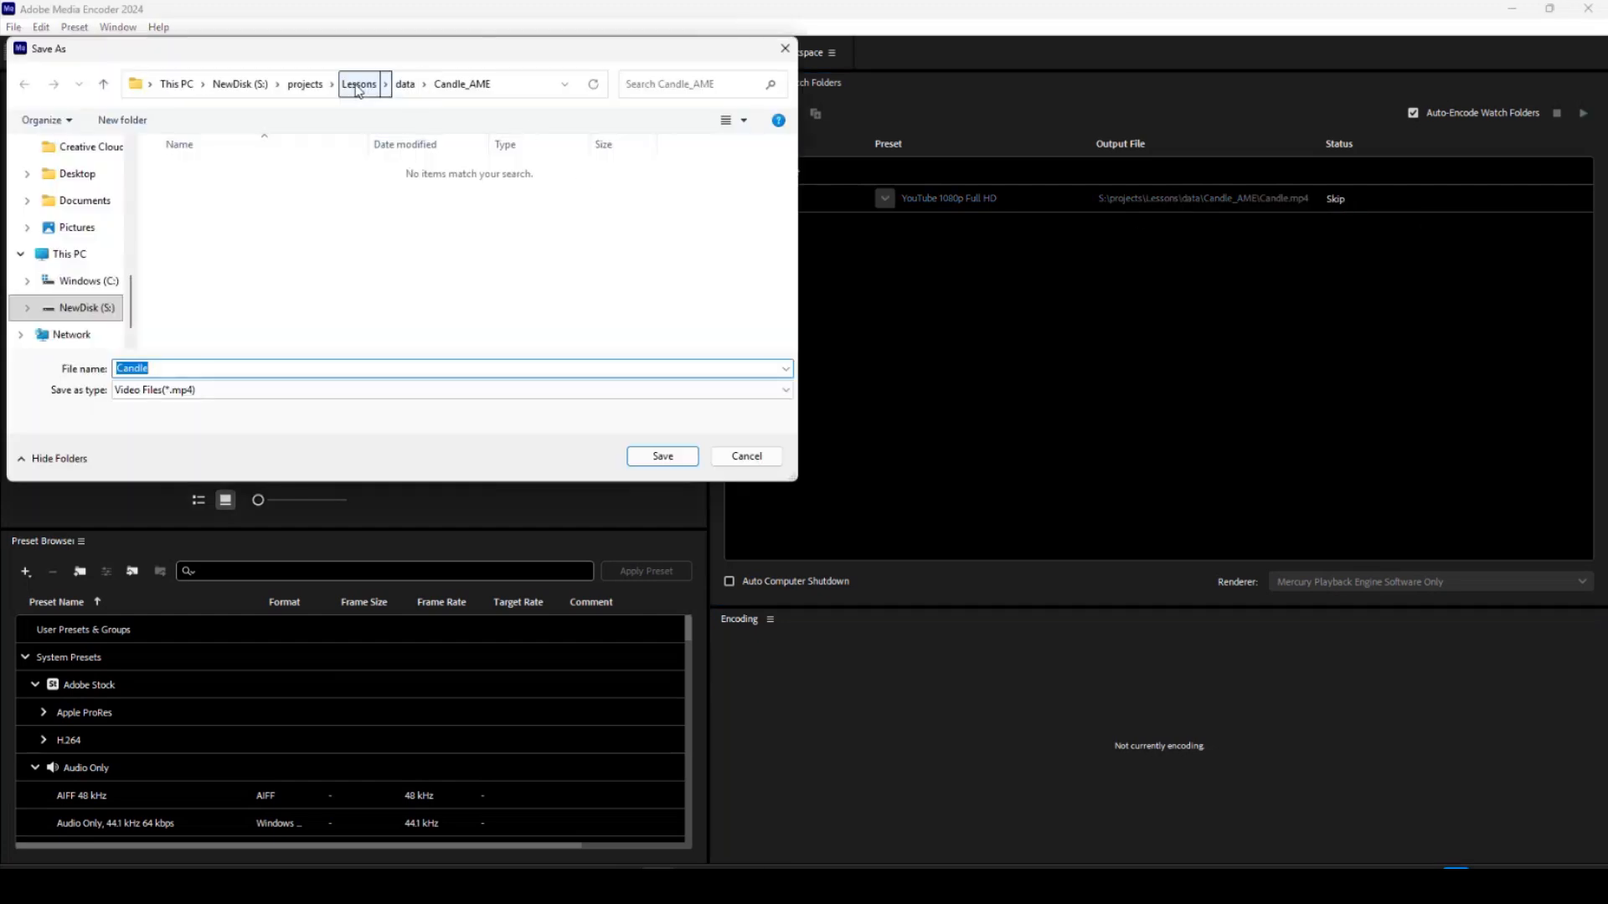
click(359, 84)
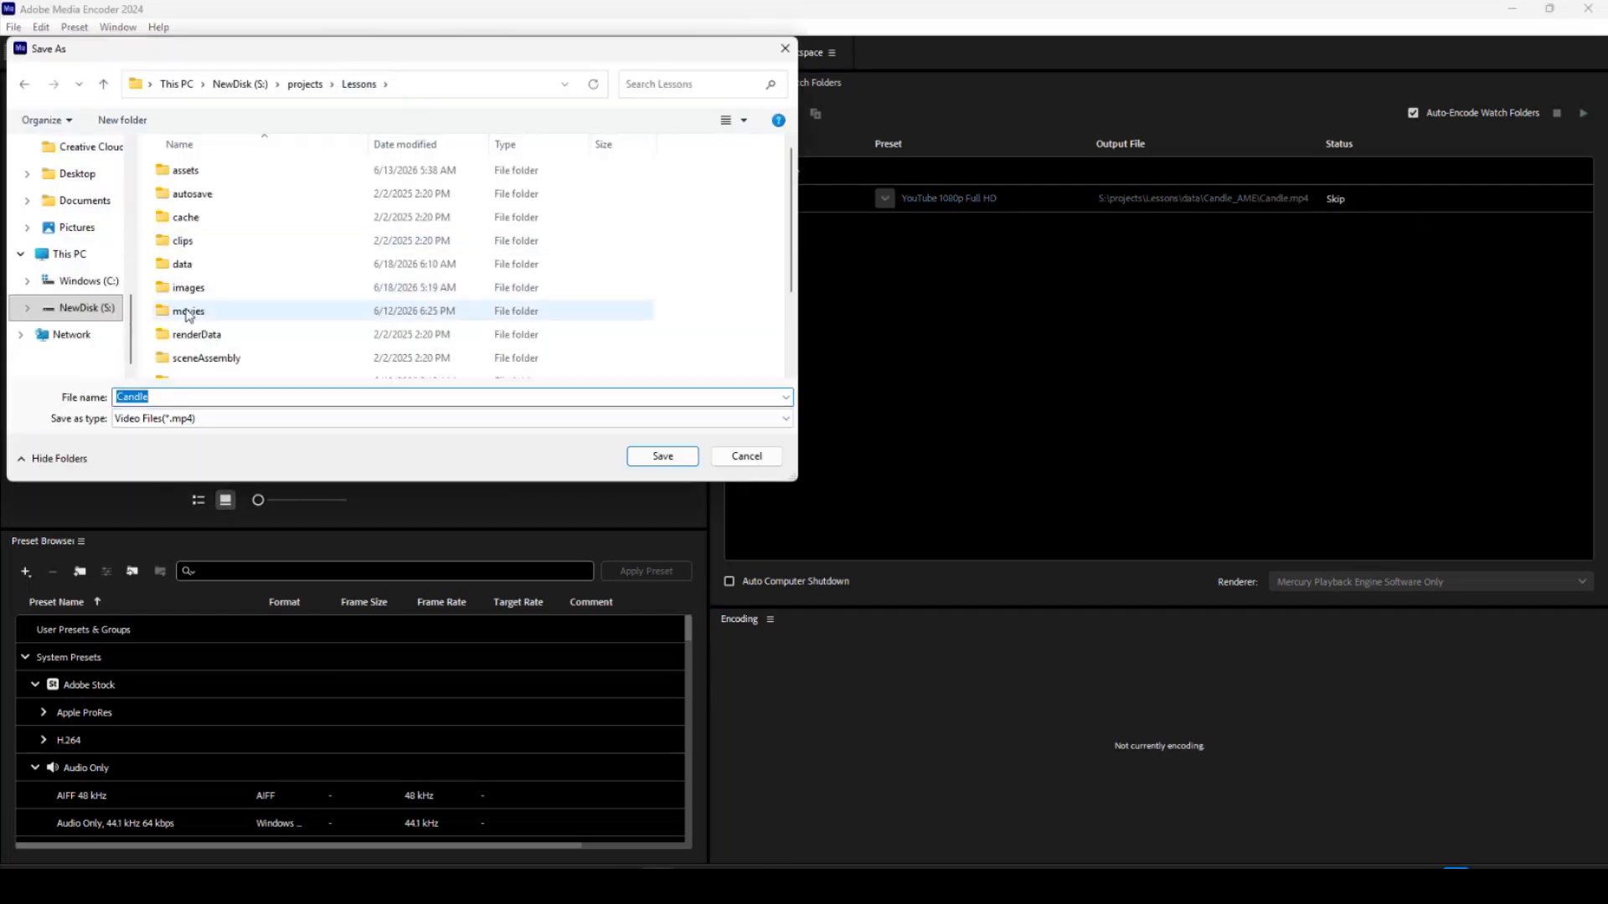
double_click(188, 313)
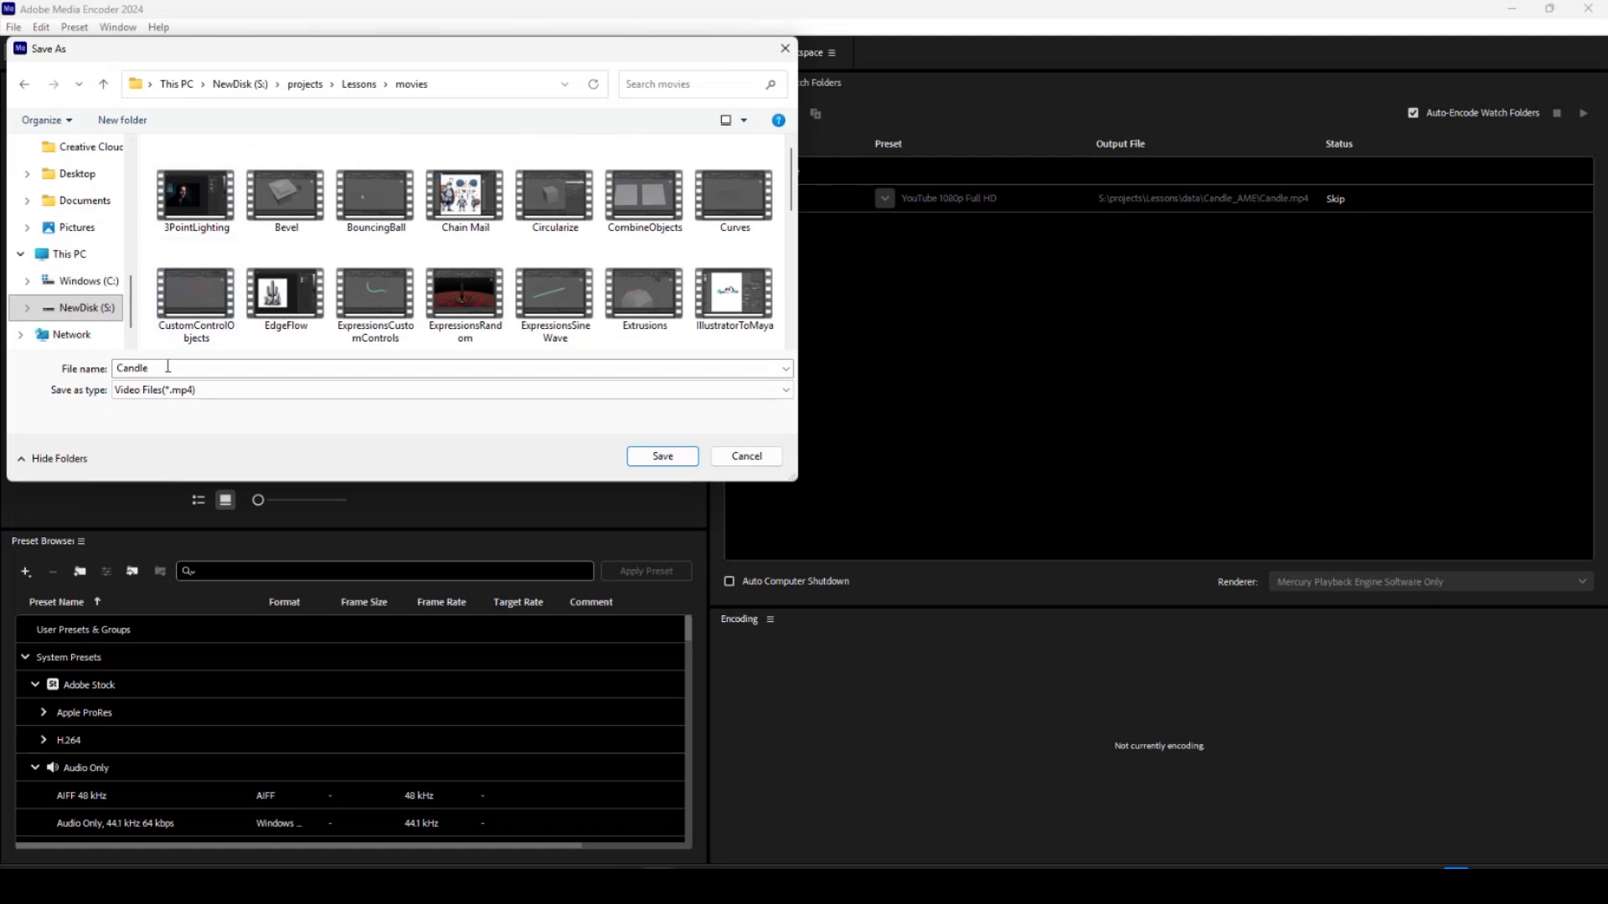
scroll(346, 268, down, 1)
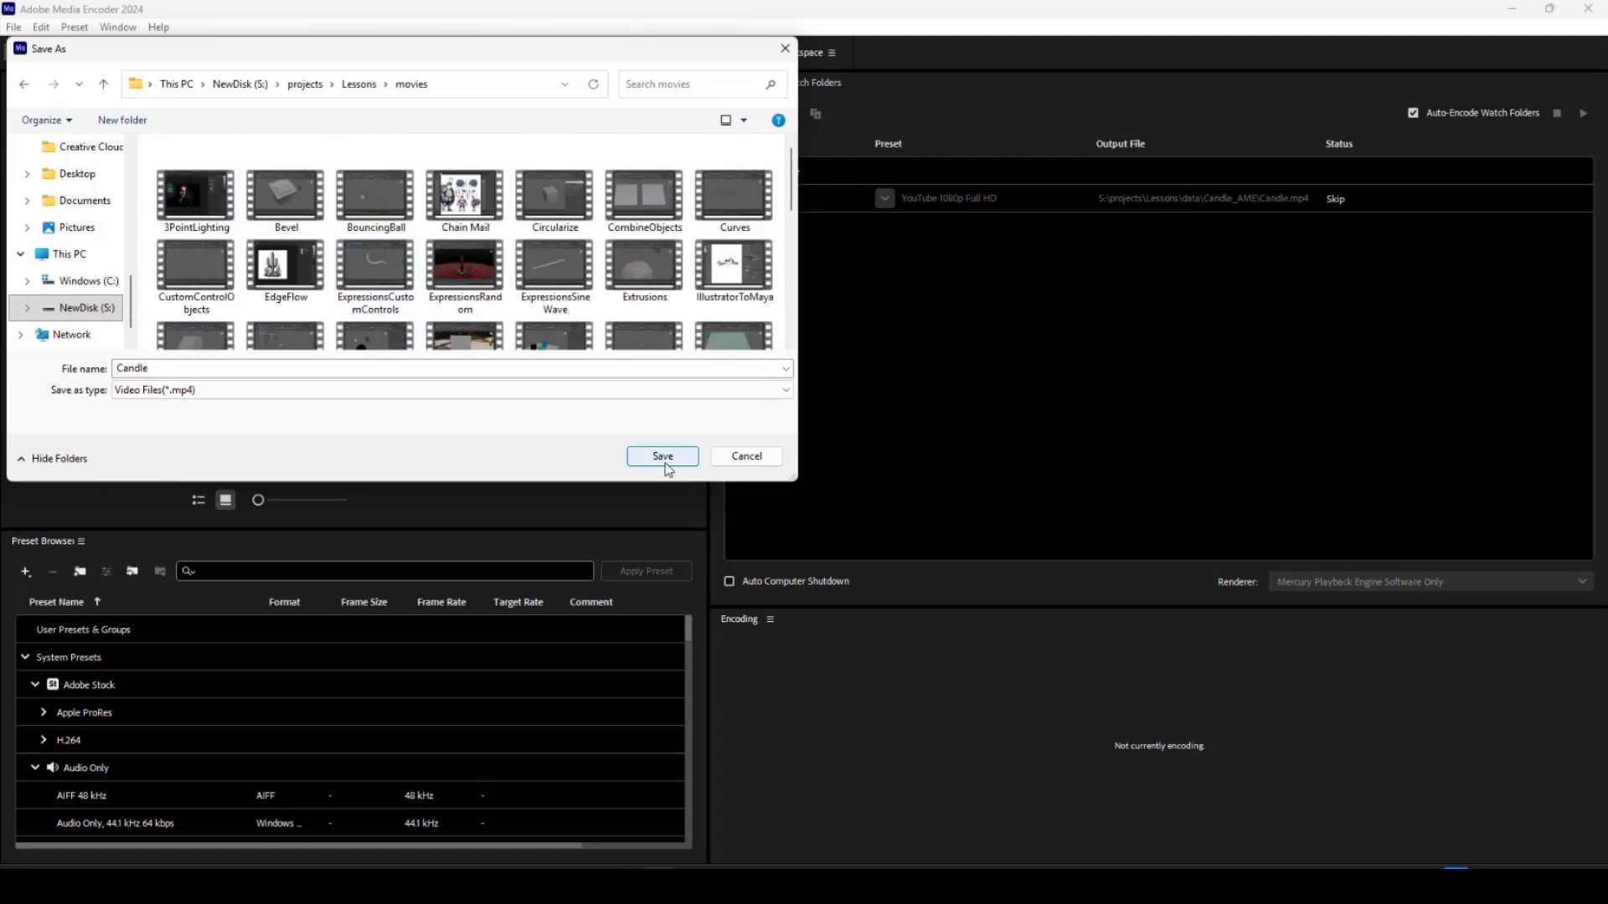
click(662, 456)
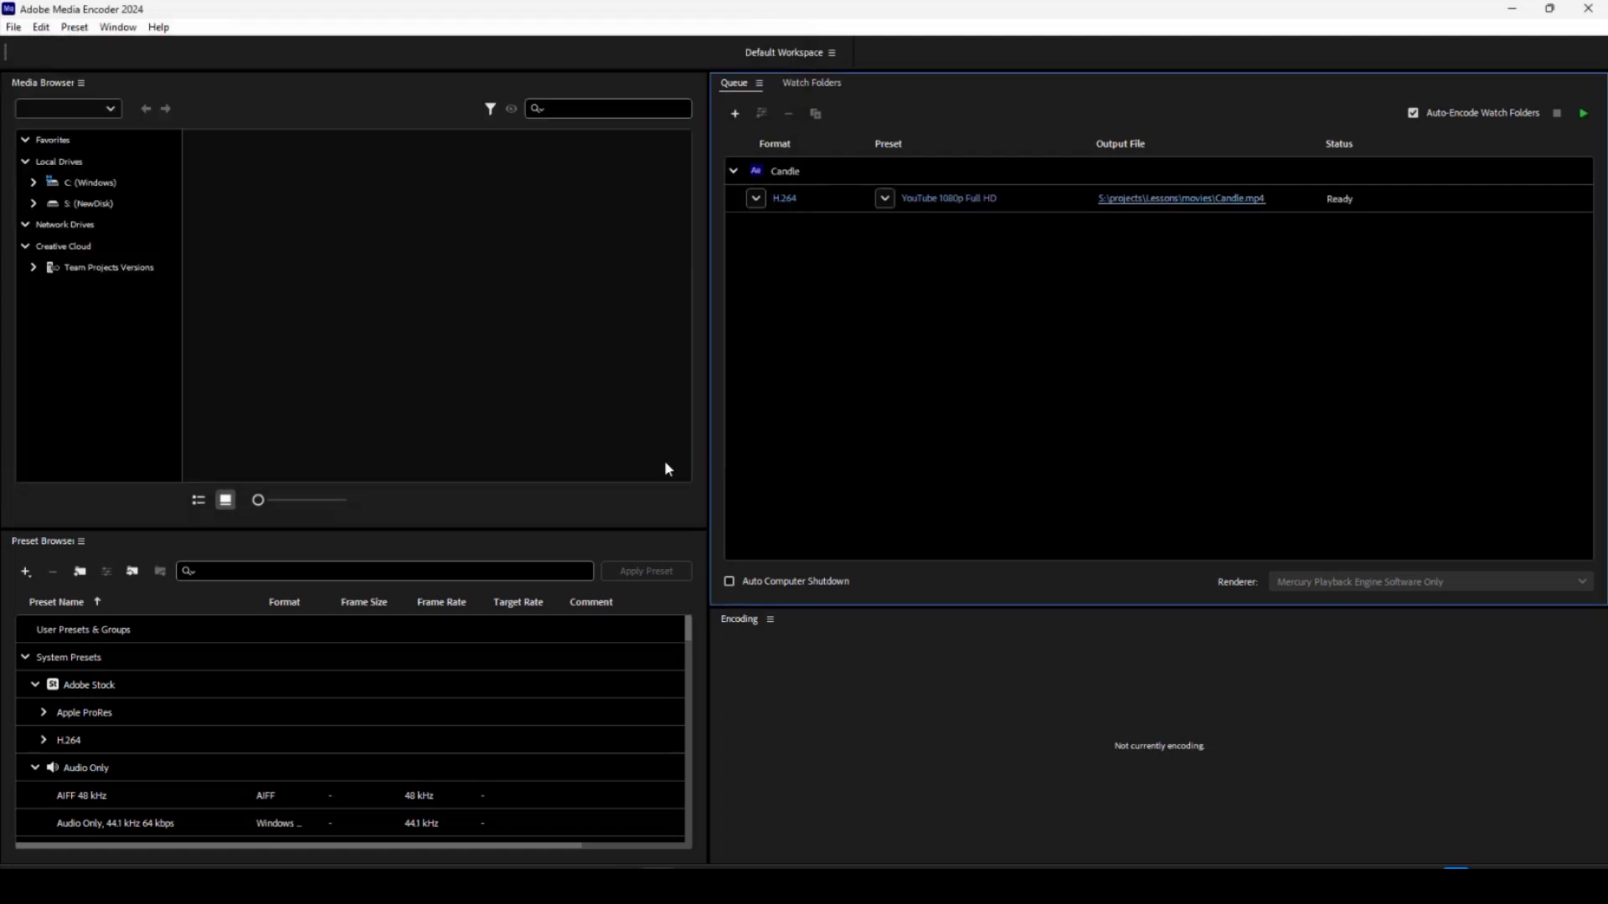
click(1584, 115)
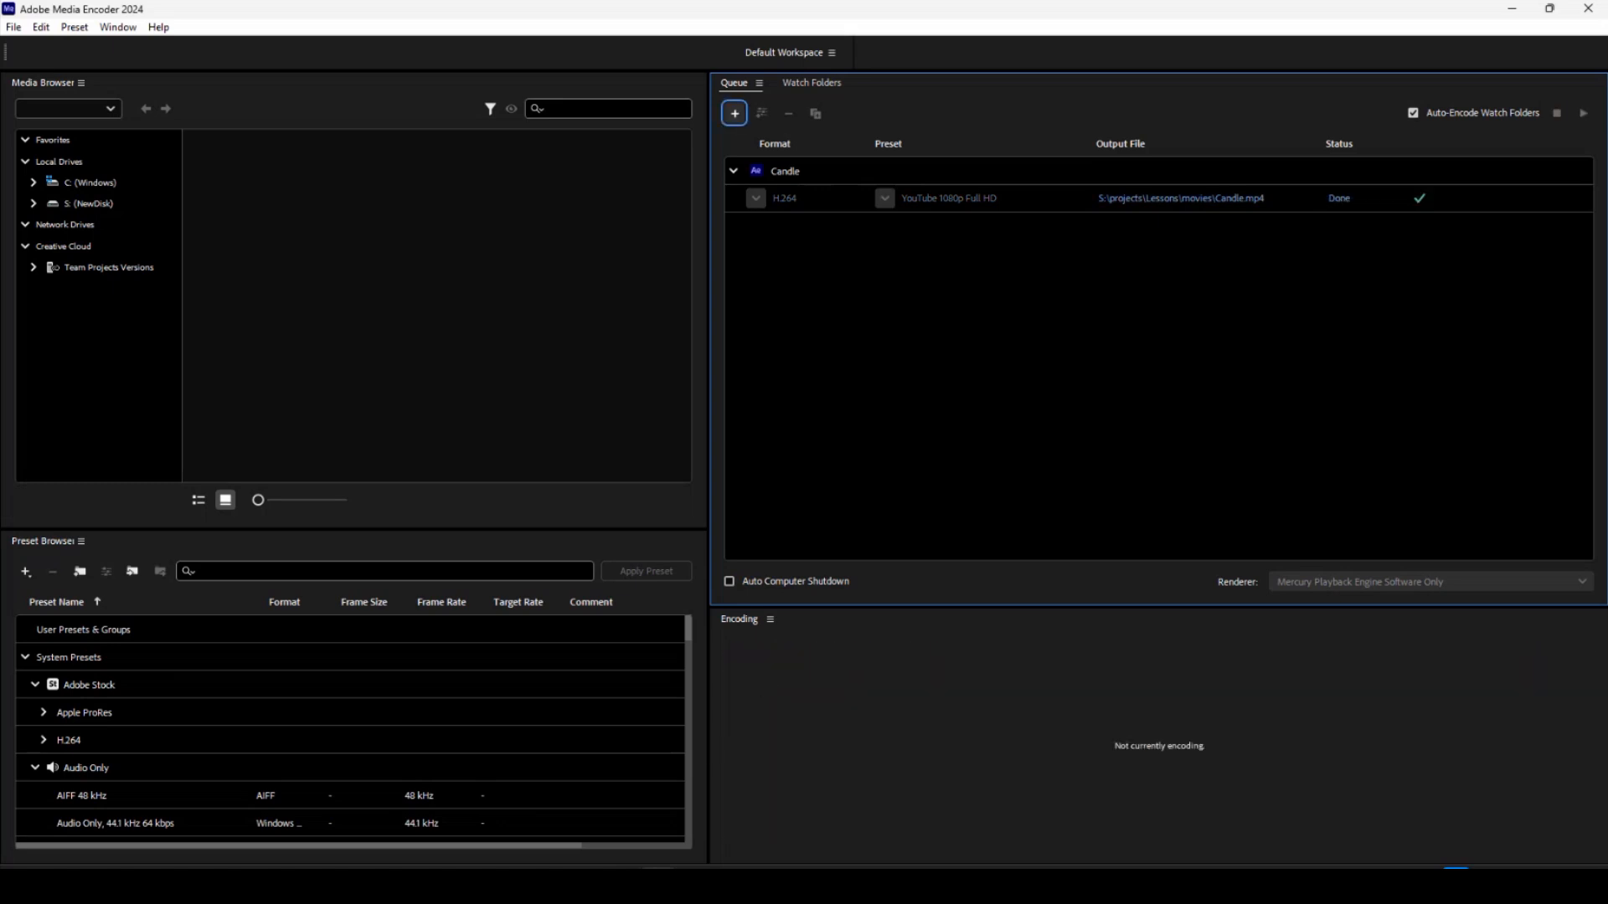
Open the rendered Candle video from the Lessons movies folder in File Explorer and play it in Media Player.
drag(1607, 316, 774, 225)
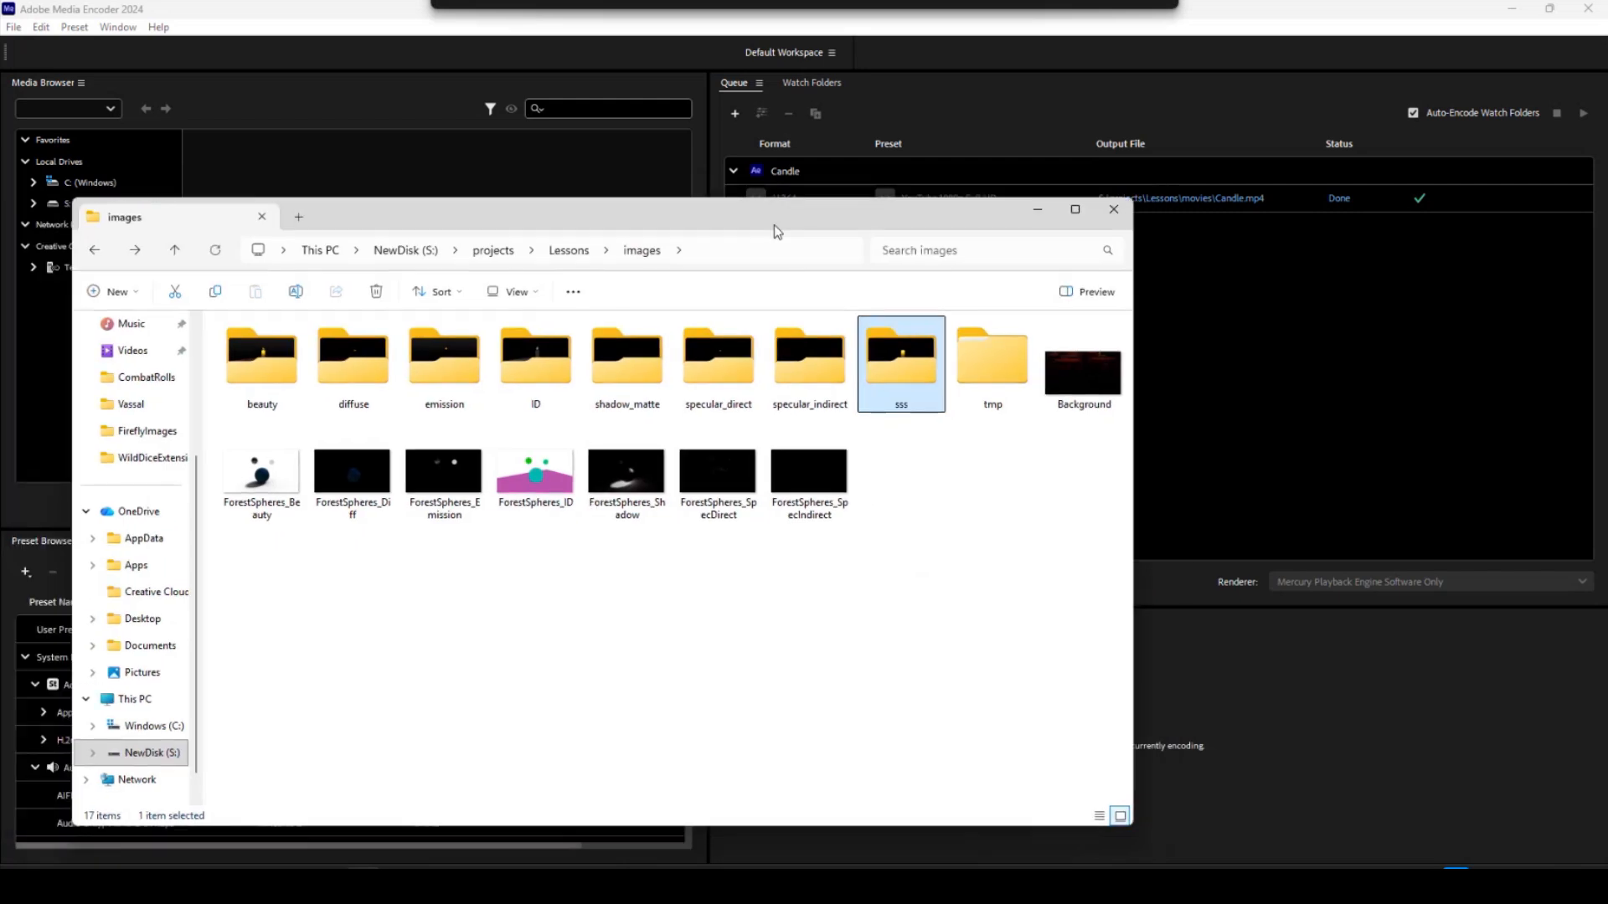
click(569, 251)
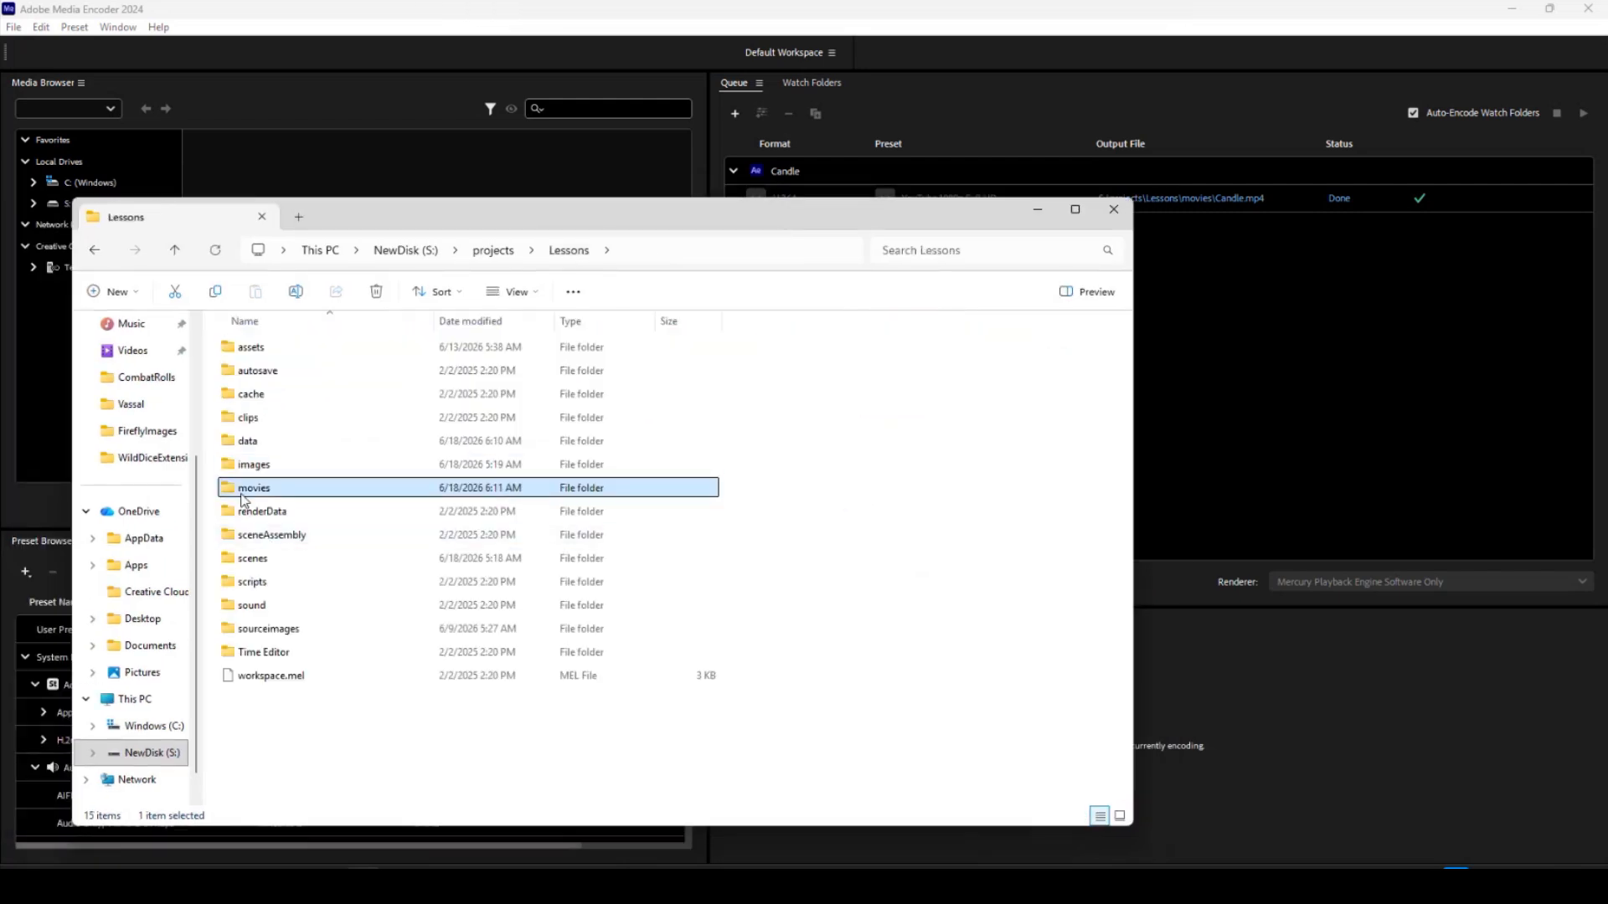
double_click(251, 493)
double_click(261, 388)
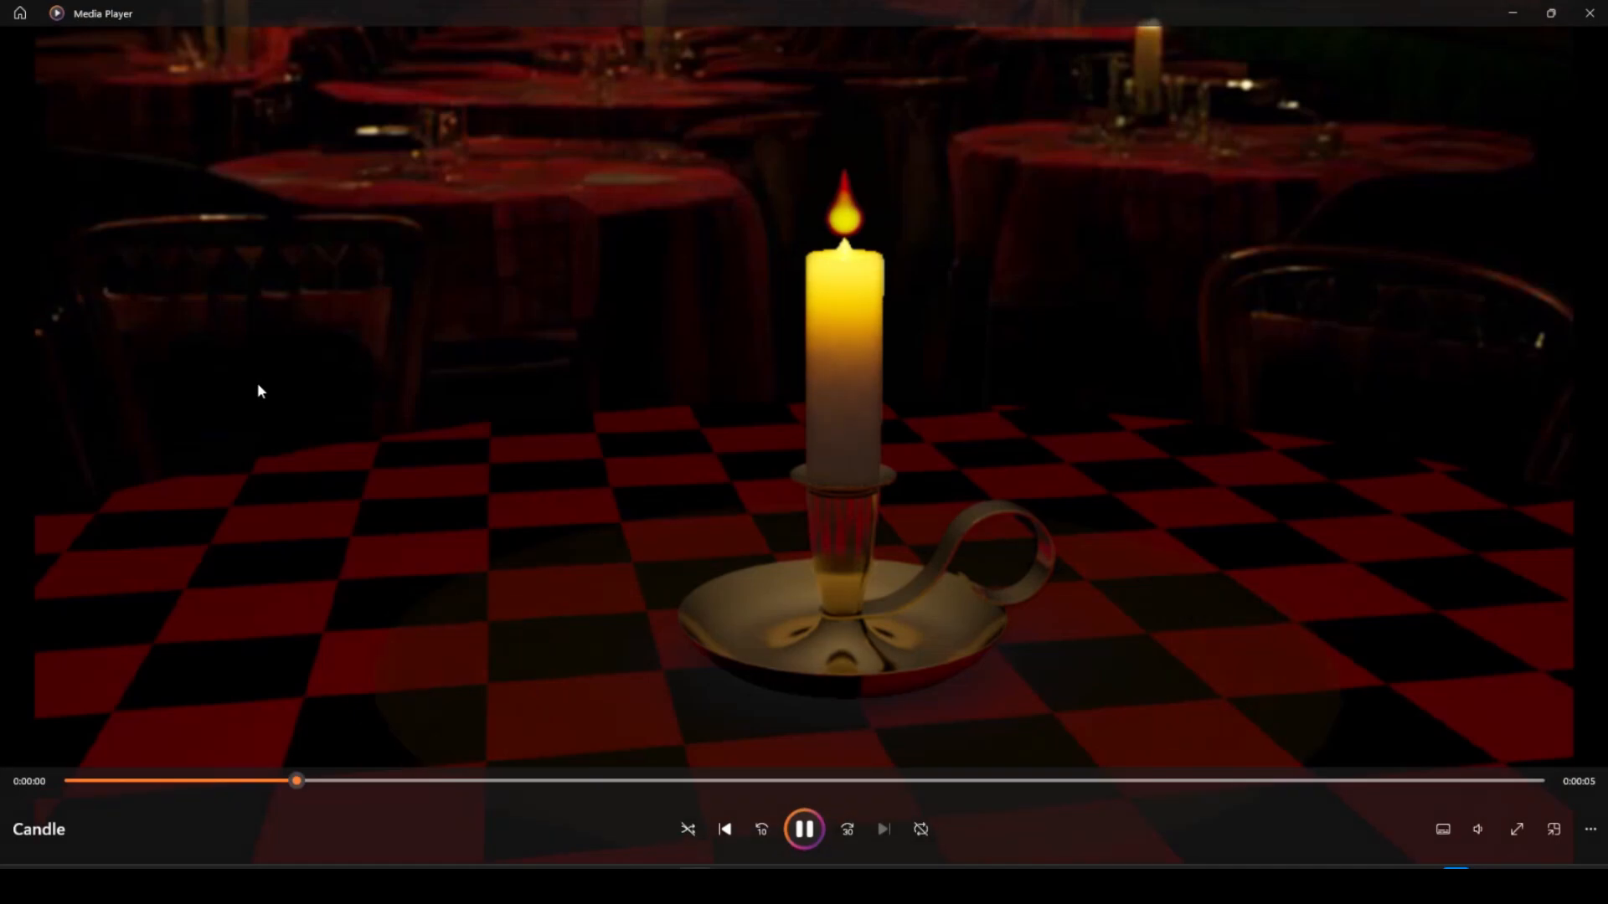
click(859, 294)
click(1551, 14)
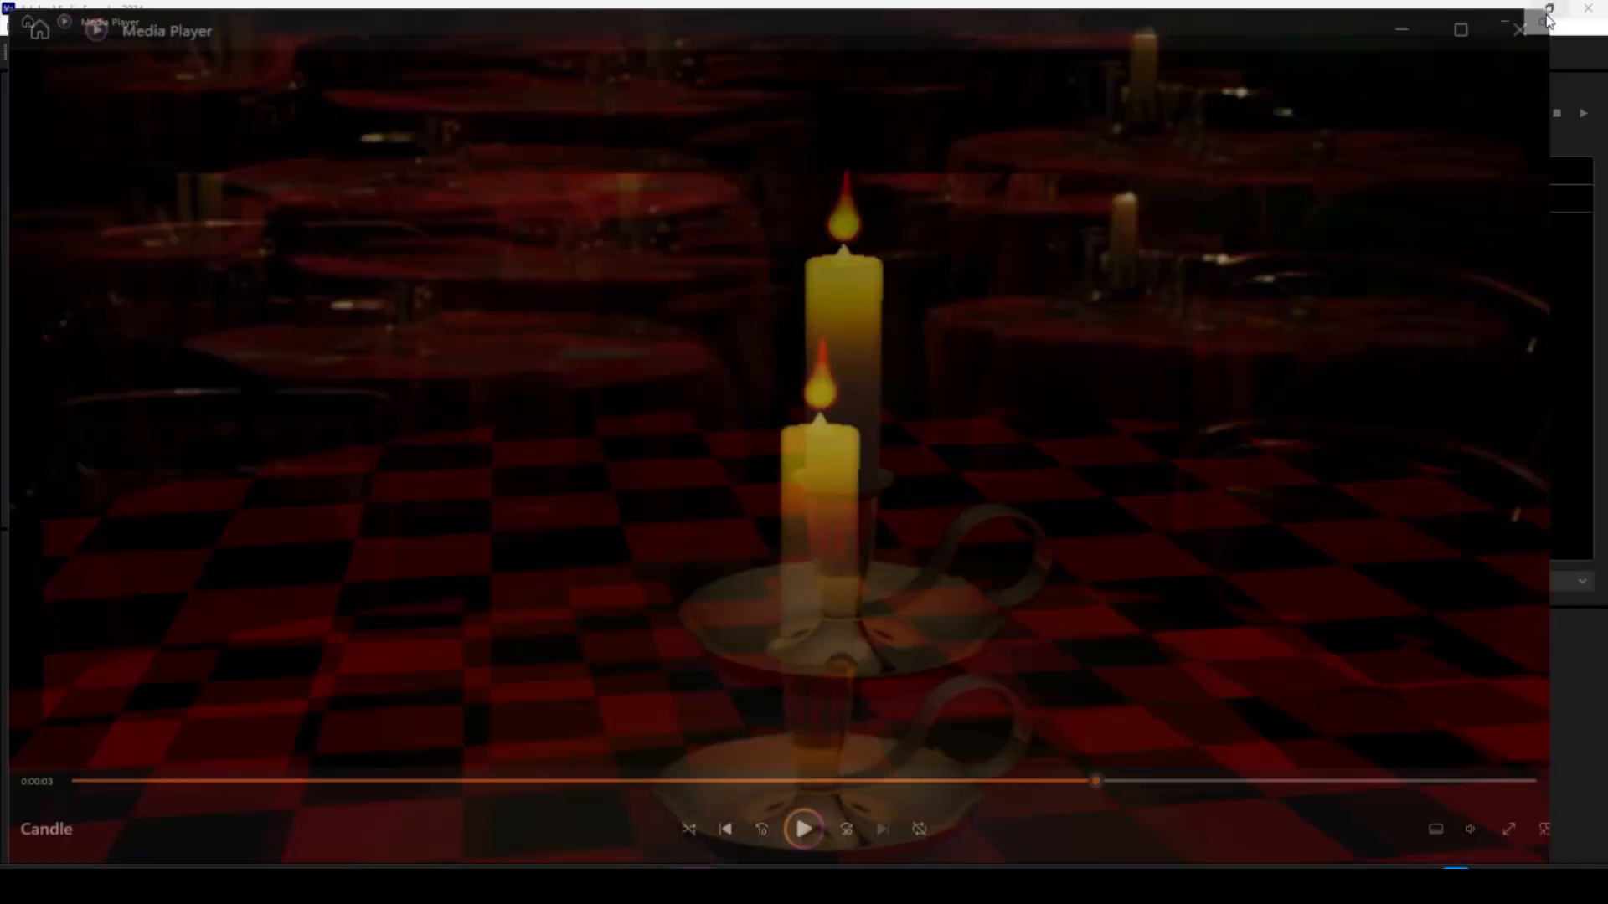
click(585, 420)
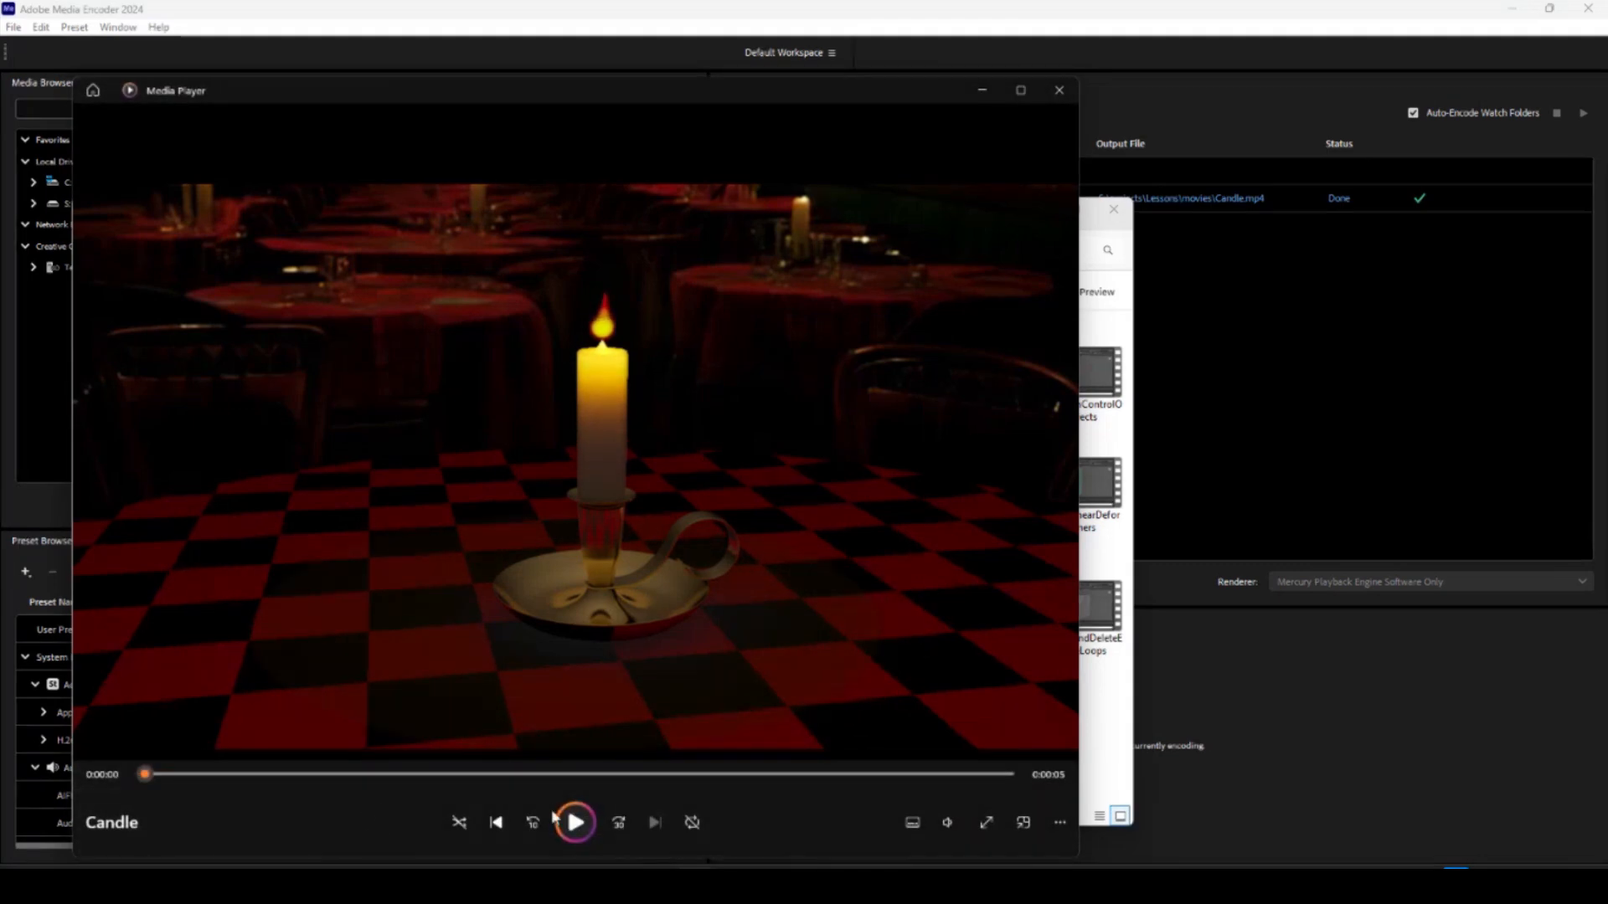
Play the rendered Candle video in Media Player and replay it from the start.
click(576, 823)
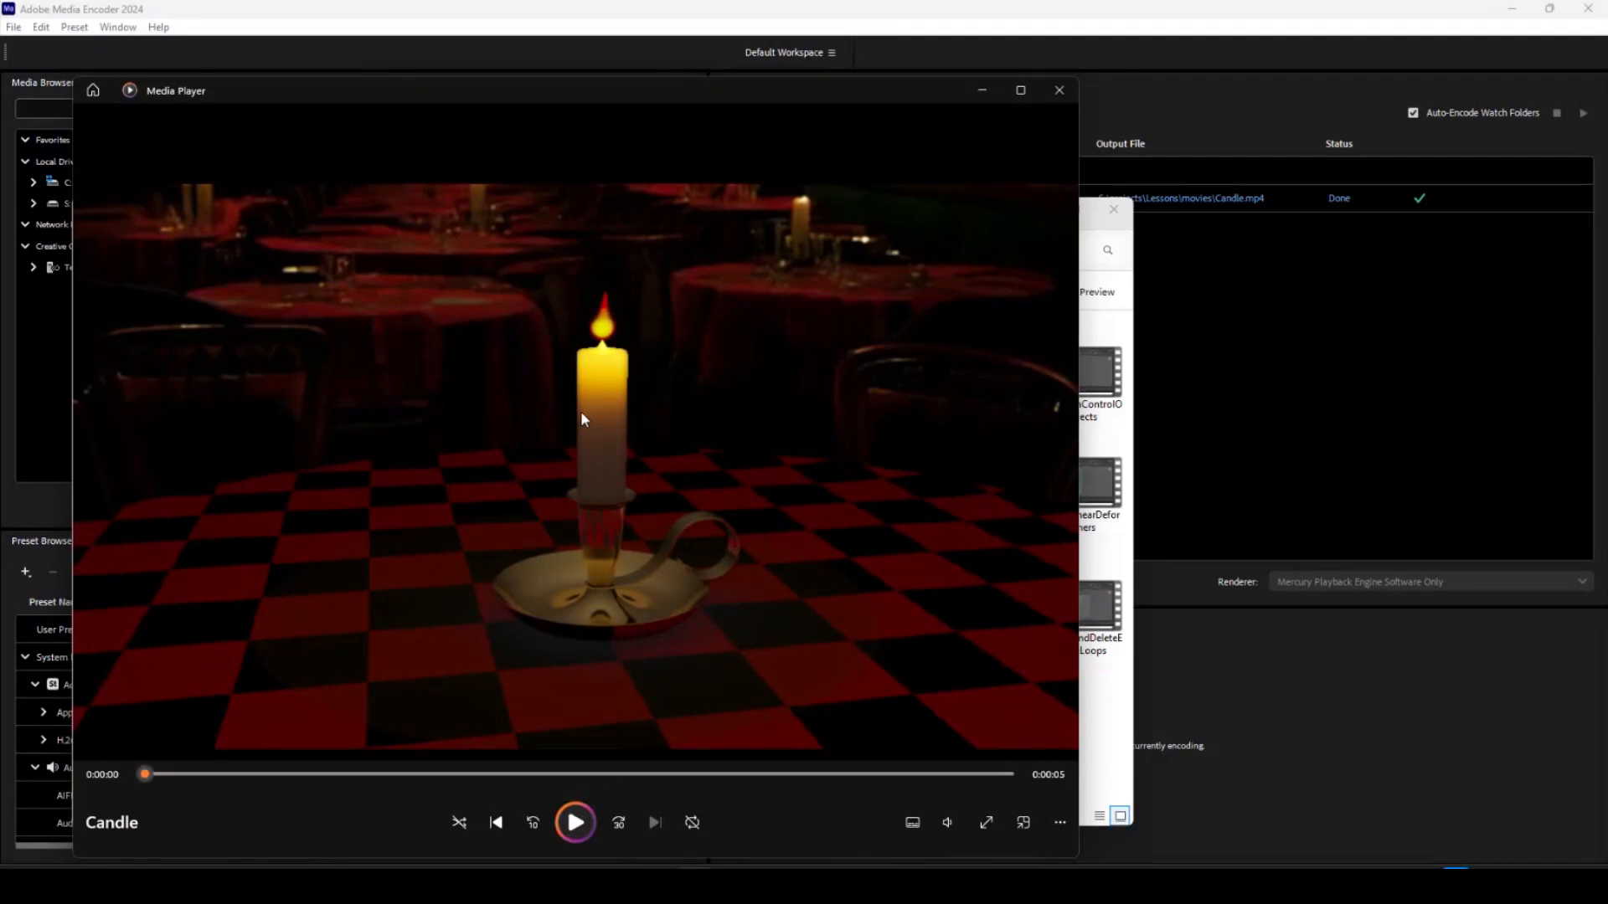
click(576, 821)
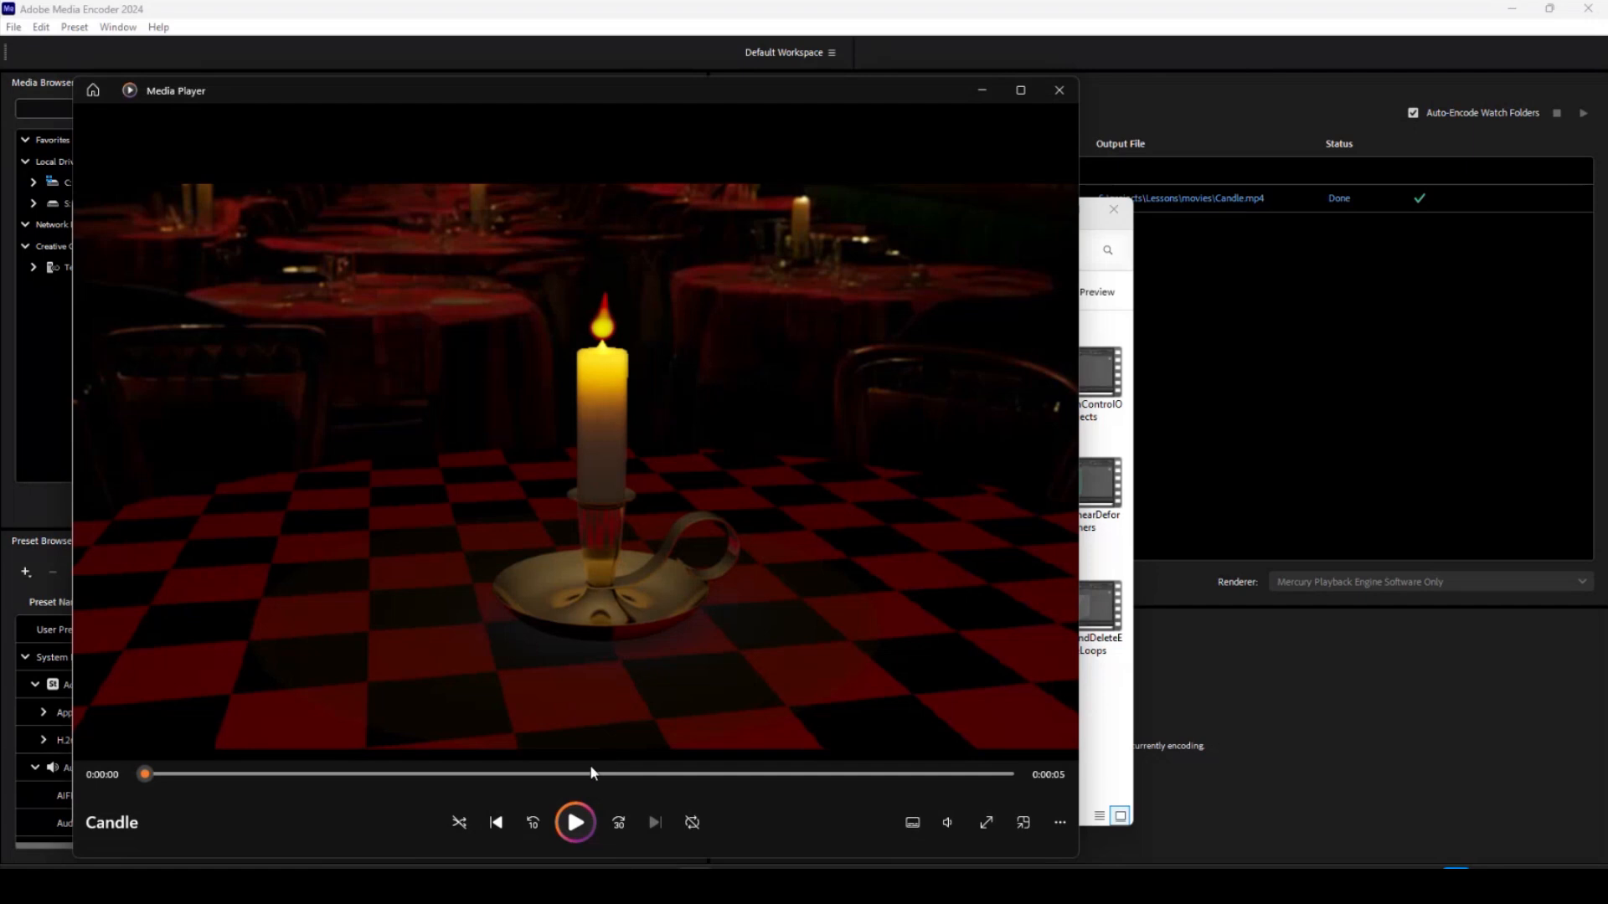
click(576, 822)
click(565, 833)
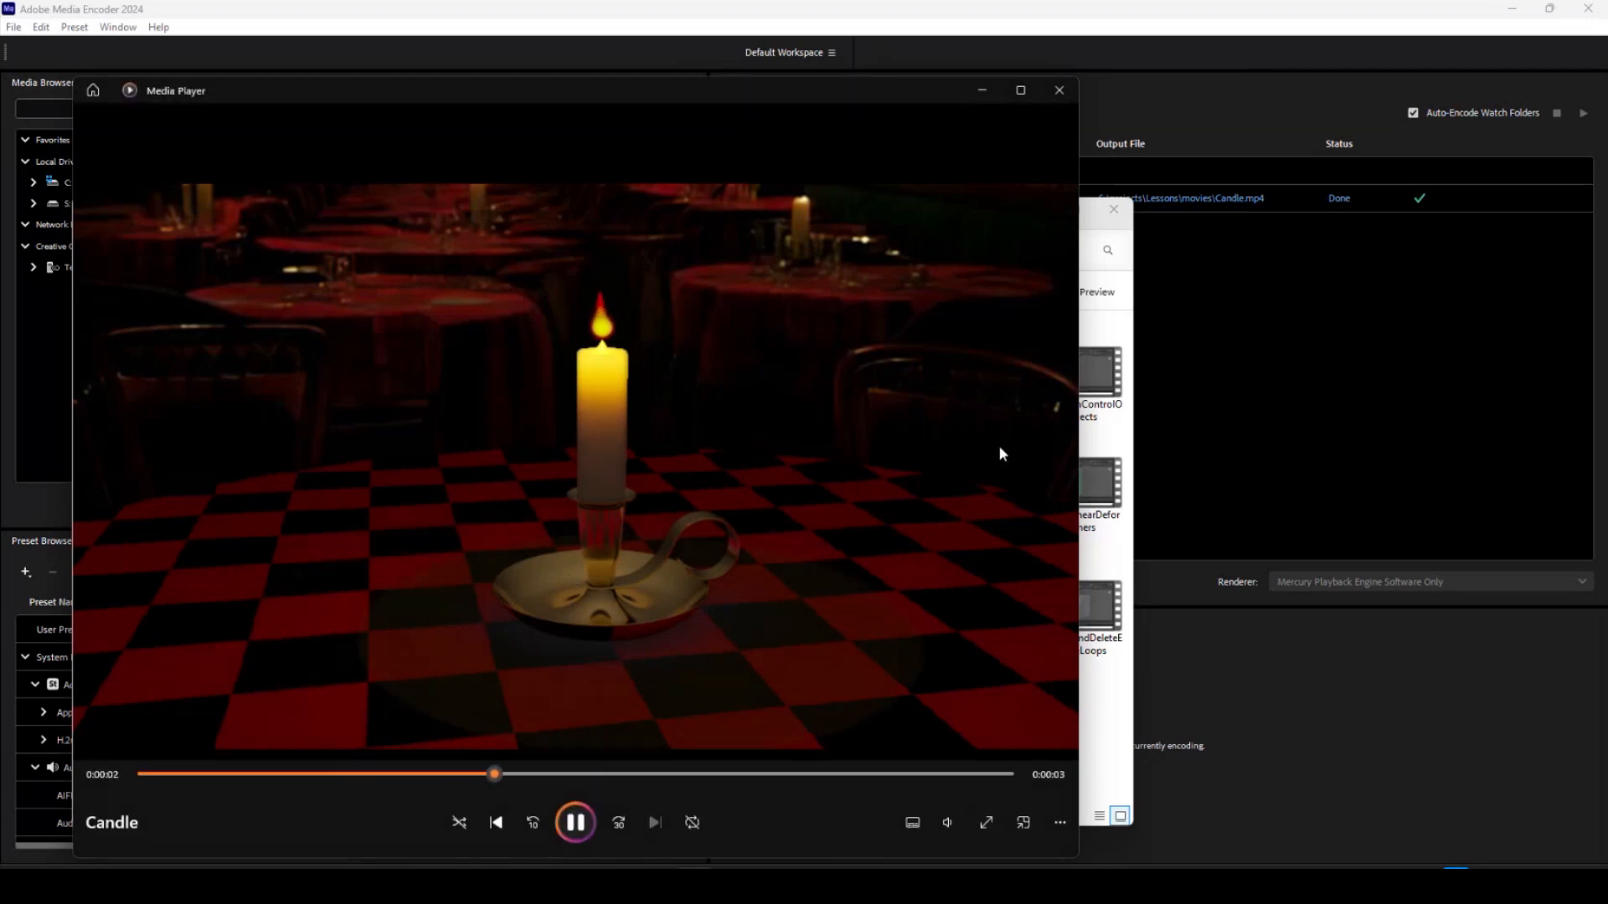
Close Media Player and the File Explorer window, and switch back to the Candle project in After Effects.
click(1059, 89)
click(1078, 96)
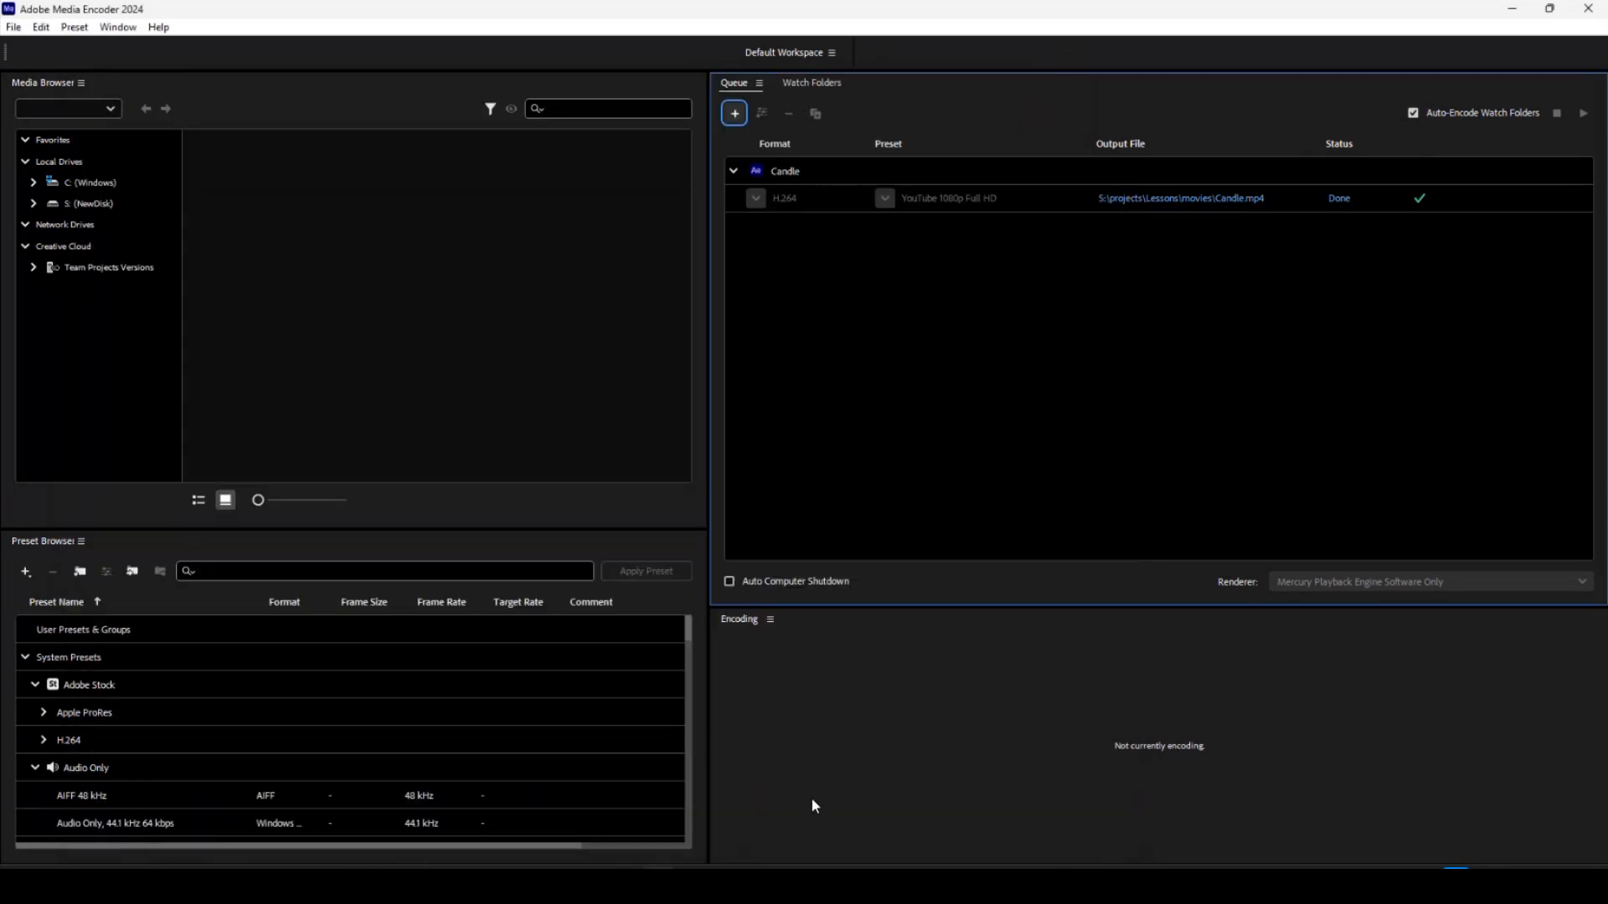
mouse_move(473, 886)
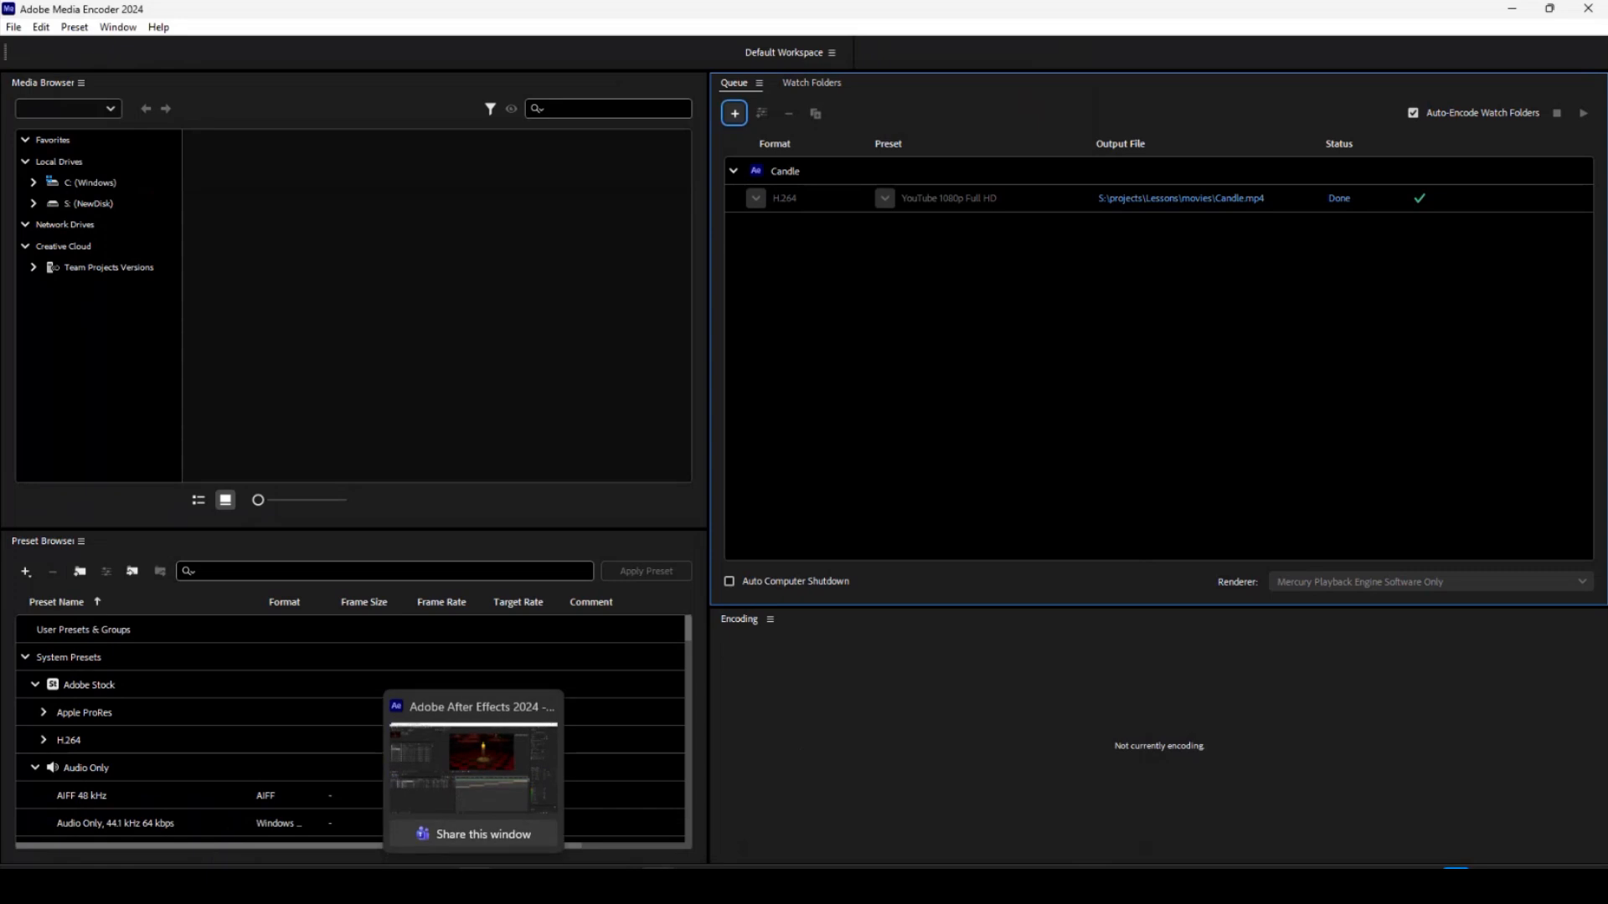
click(473, 766)
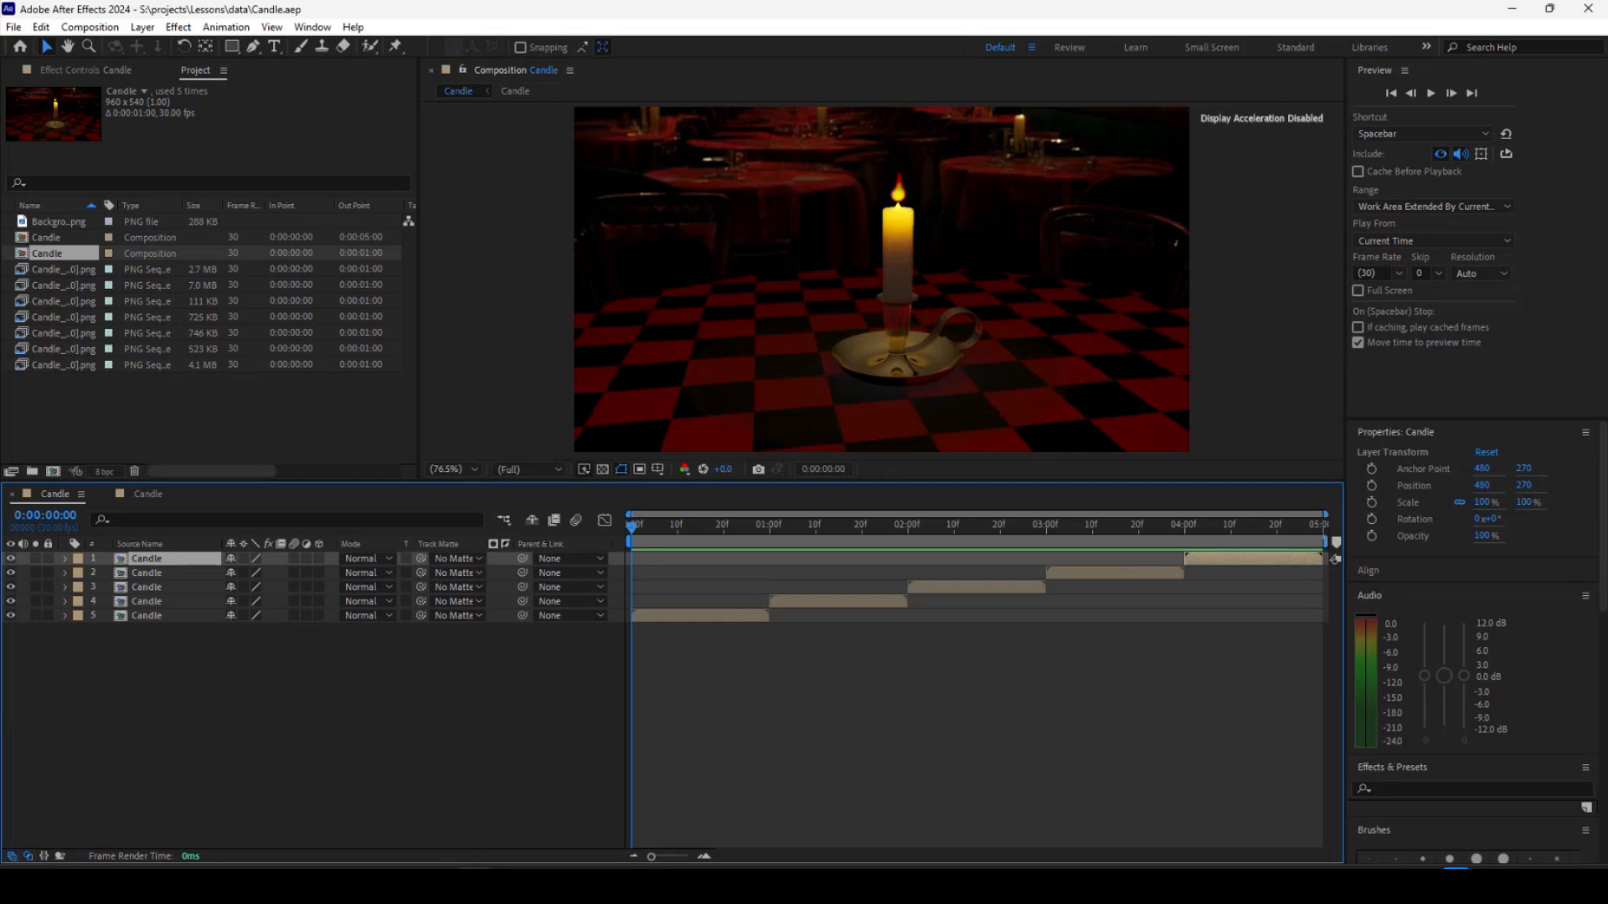
key(alt+Tab)
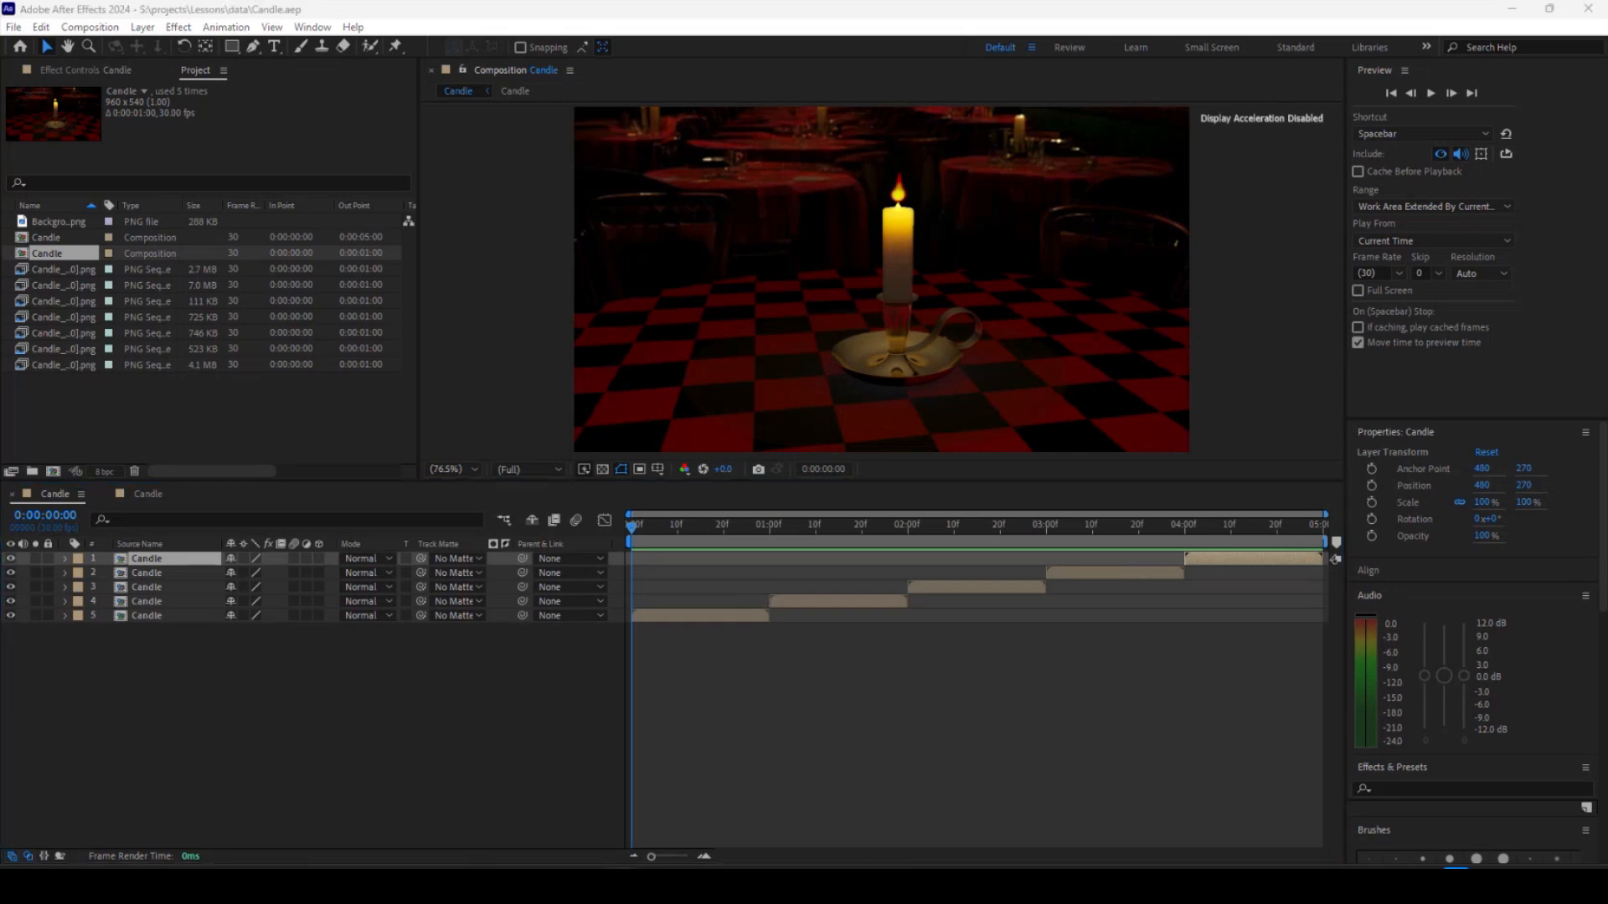